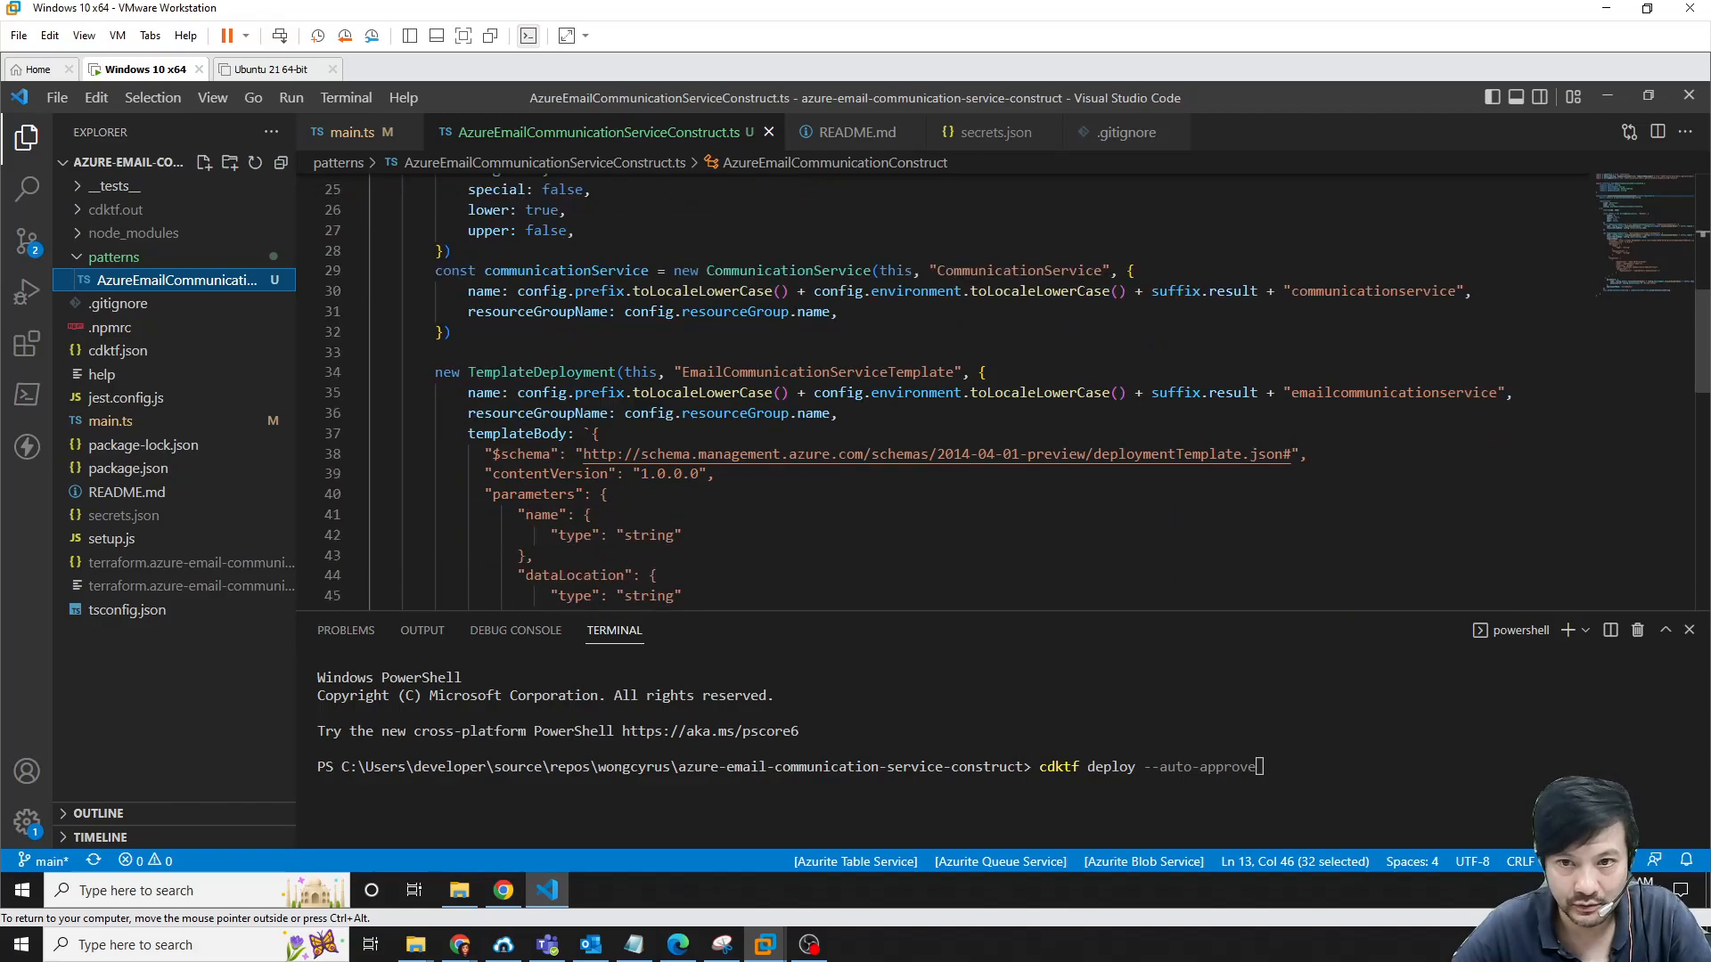
Review the CommunicationService and TemplateDeployment definitions, including the ARM template body and parameters, in AzureEmailCommunicationServiceConstruct.ts
double_click(1018, 270)
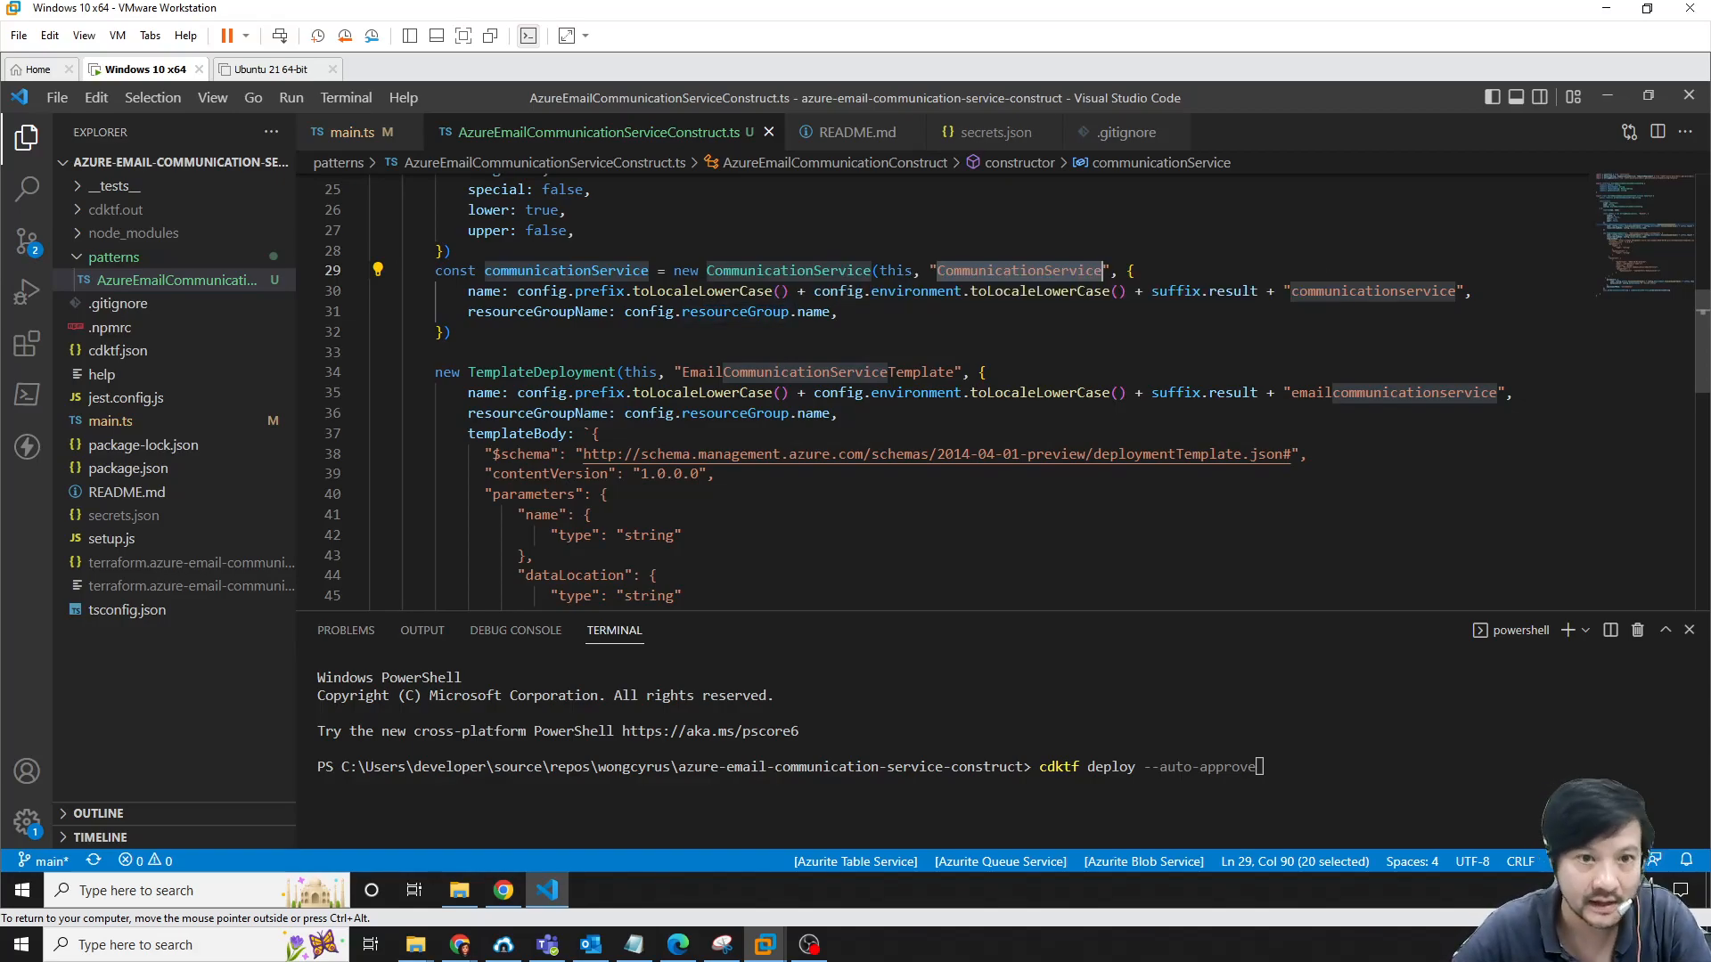
scroll(1015, 392, down, 1)
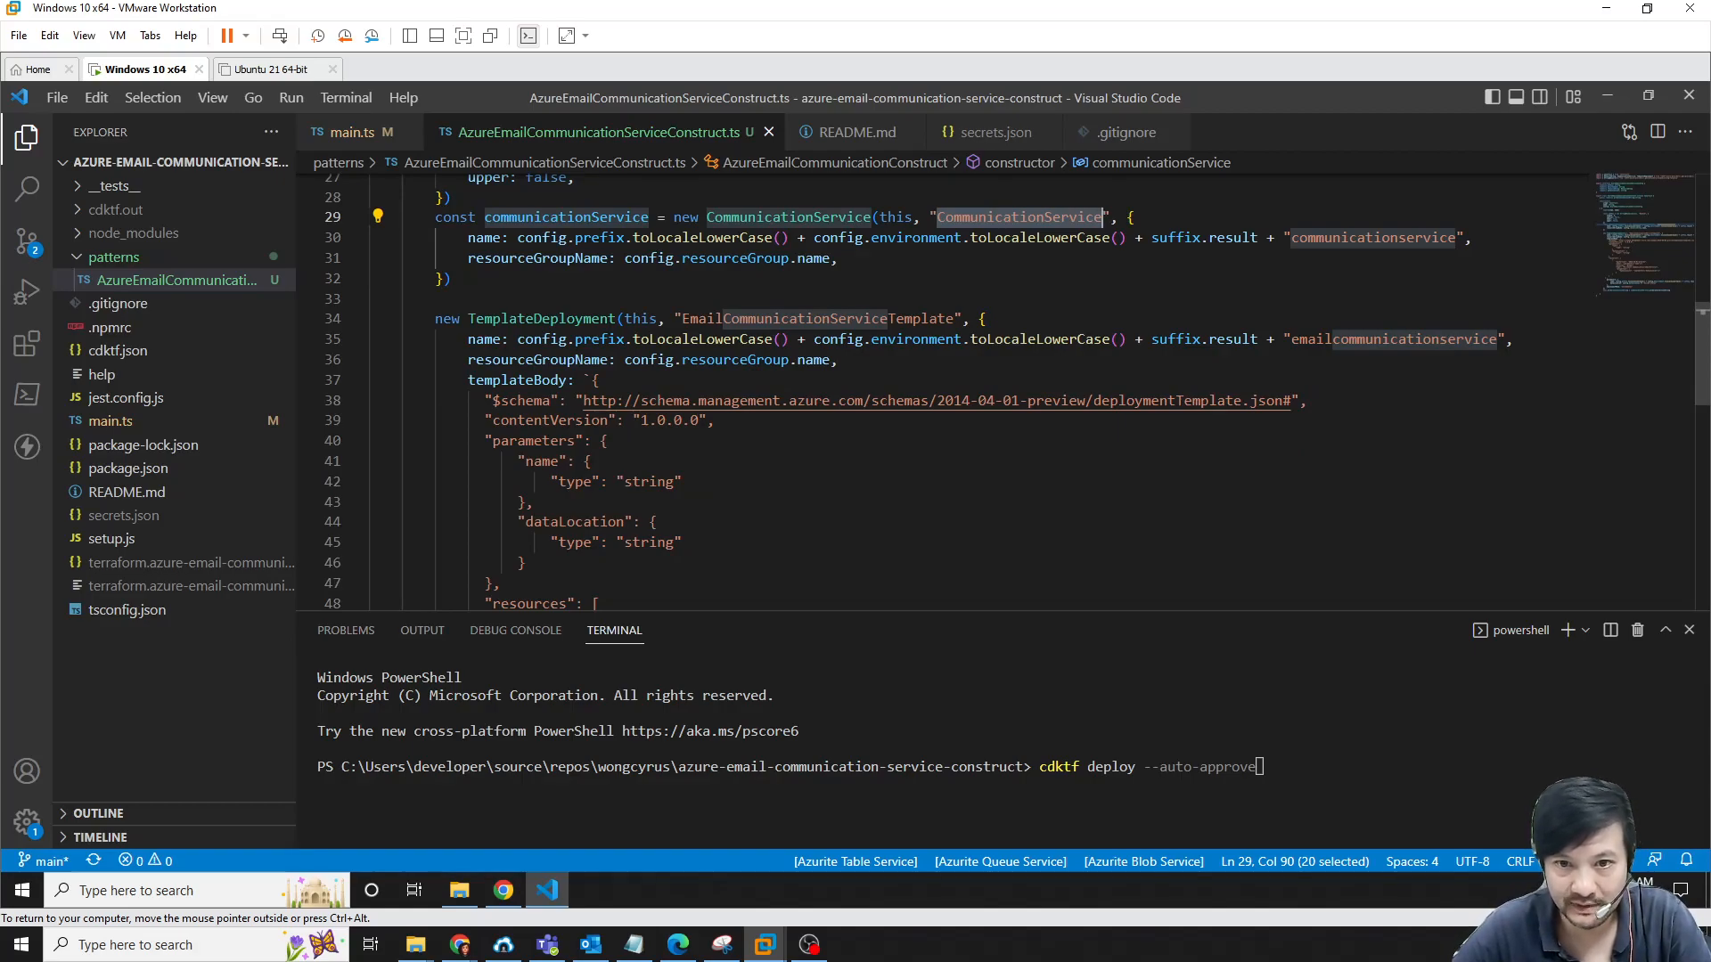
double_click(986, 401)
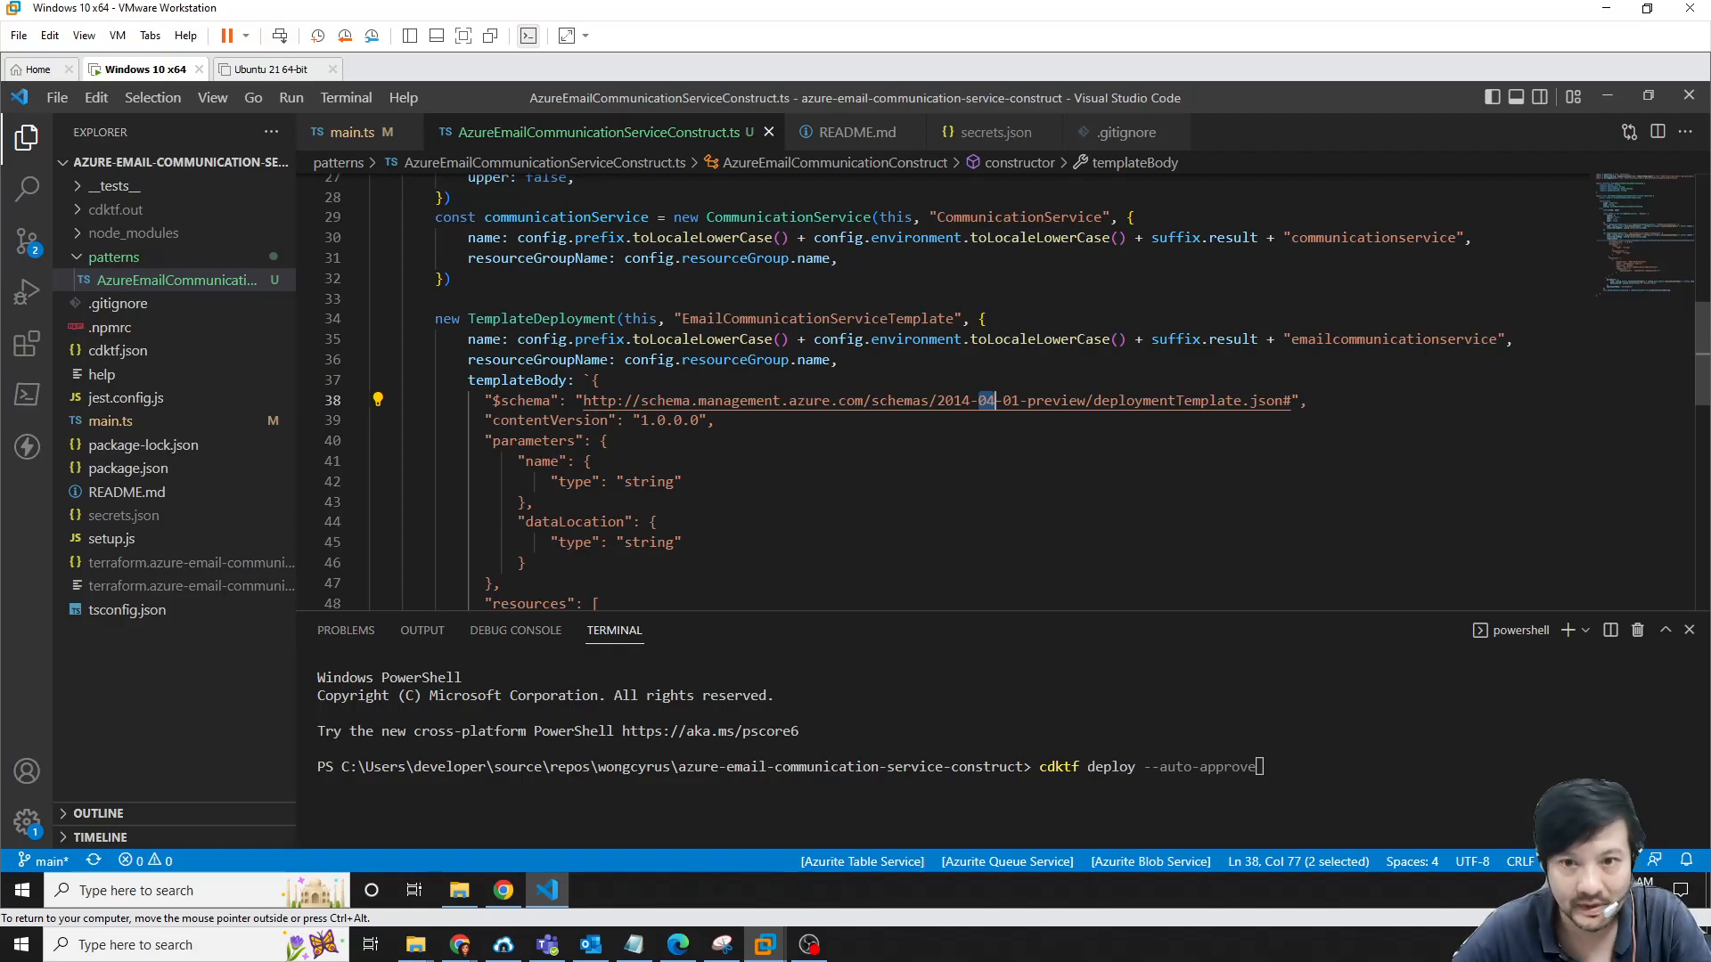
scroll(1016, 392, down, 6)
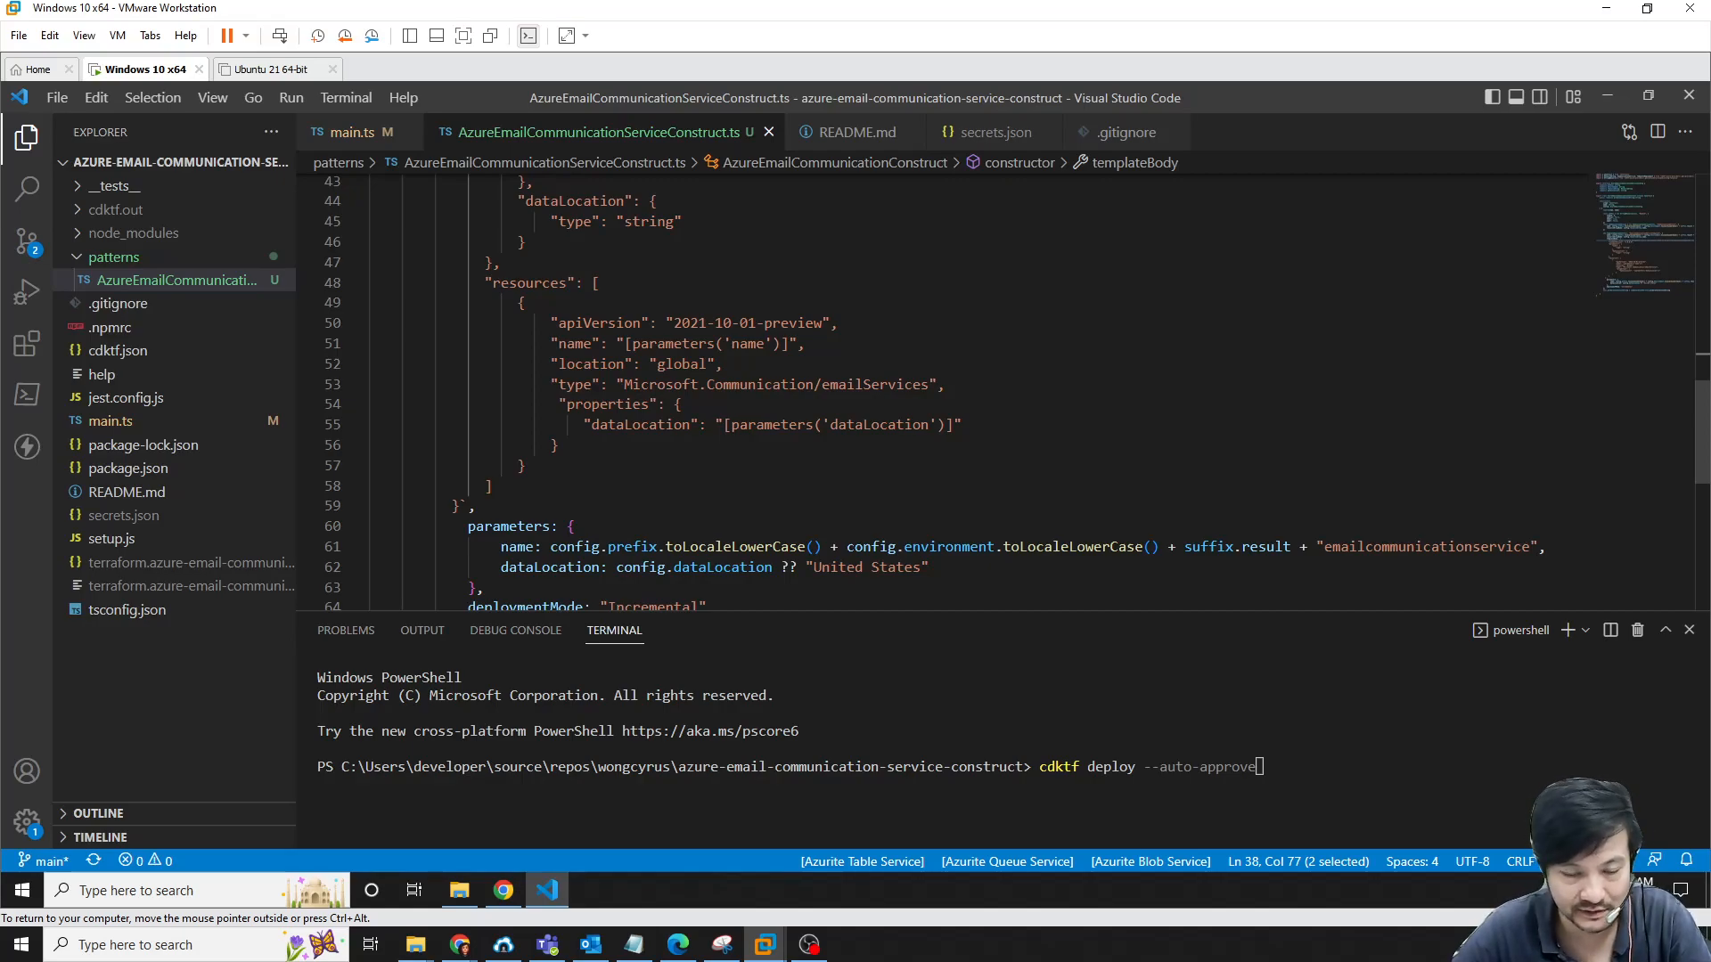
scroll(989, 392, down, 3)
scroll(1016, 392, up, 18)
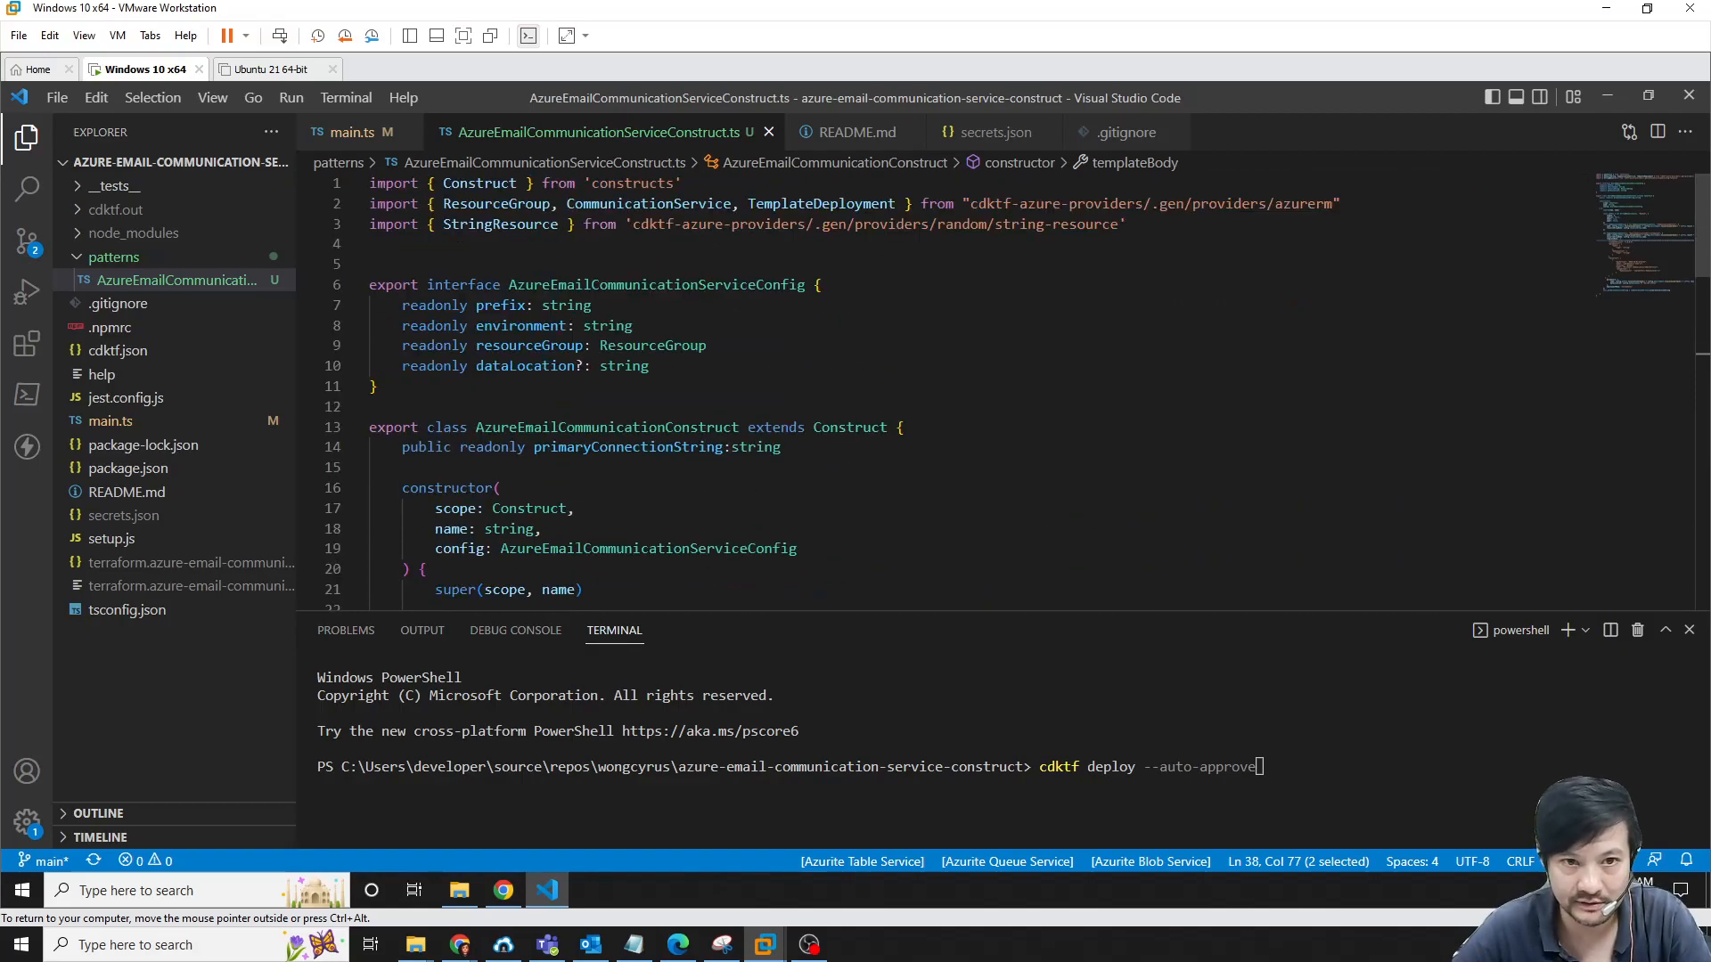
Review main.ts from the imports through the loop creating resource groups and AzureEmailCommunicationConstruct instances to the TerraformOutput definitions
click(350, 133)
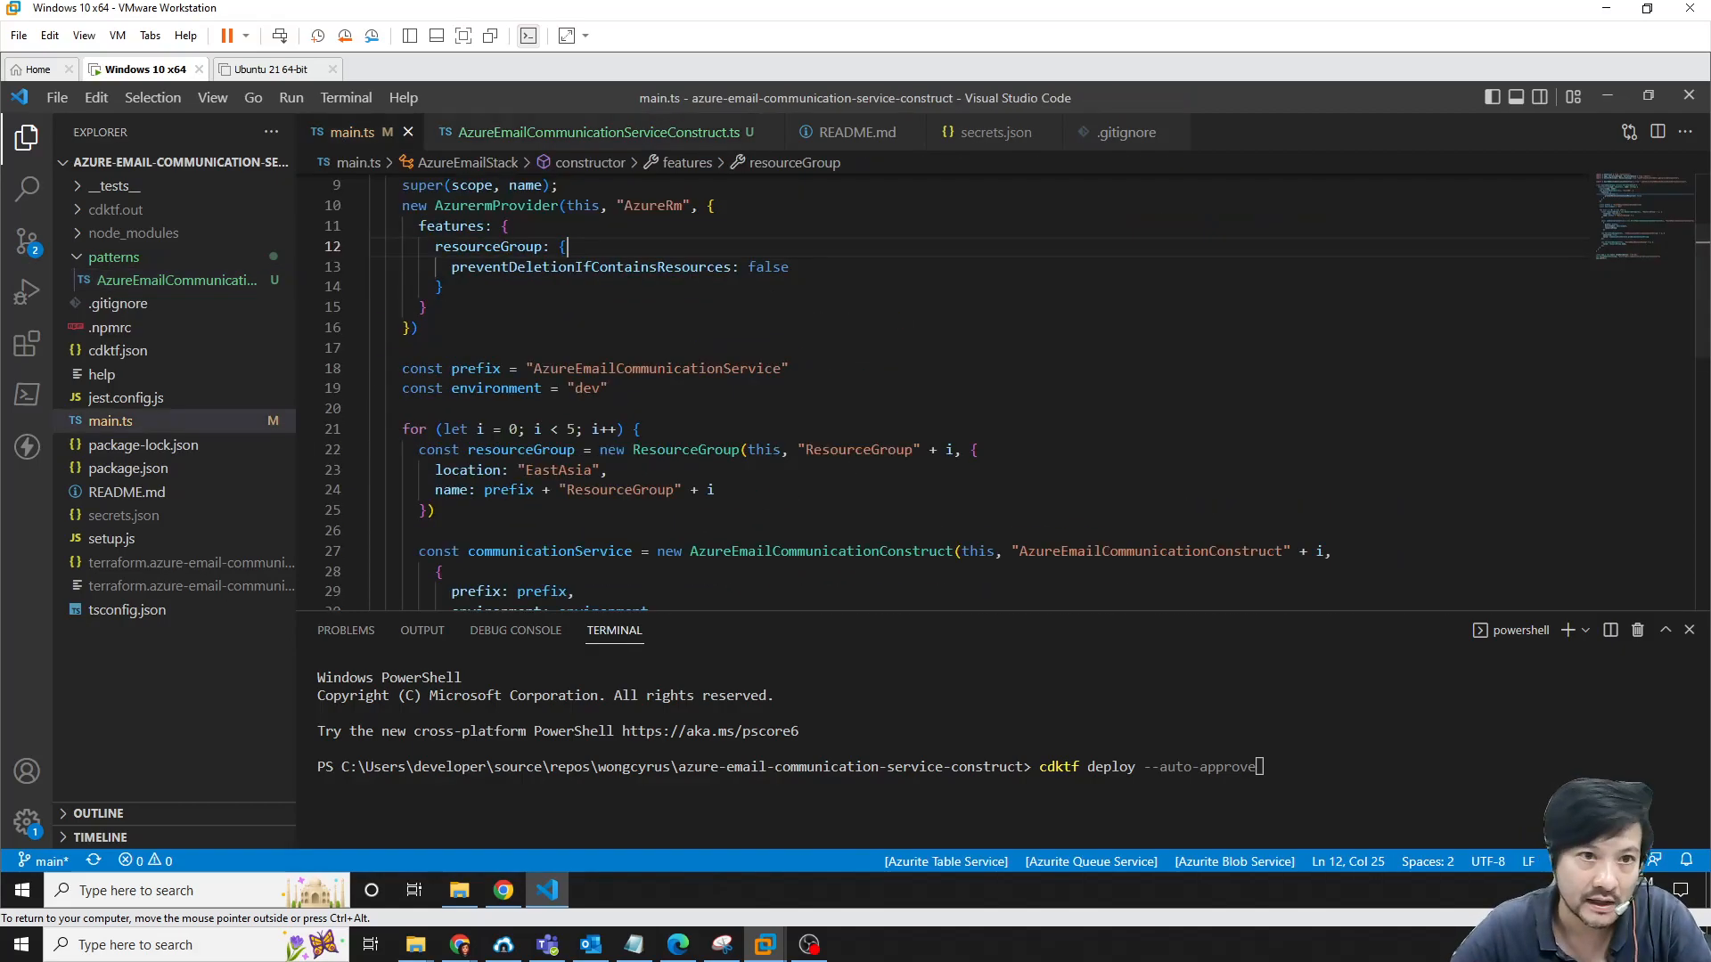
scroll(1016, 392, up, 3)
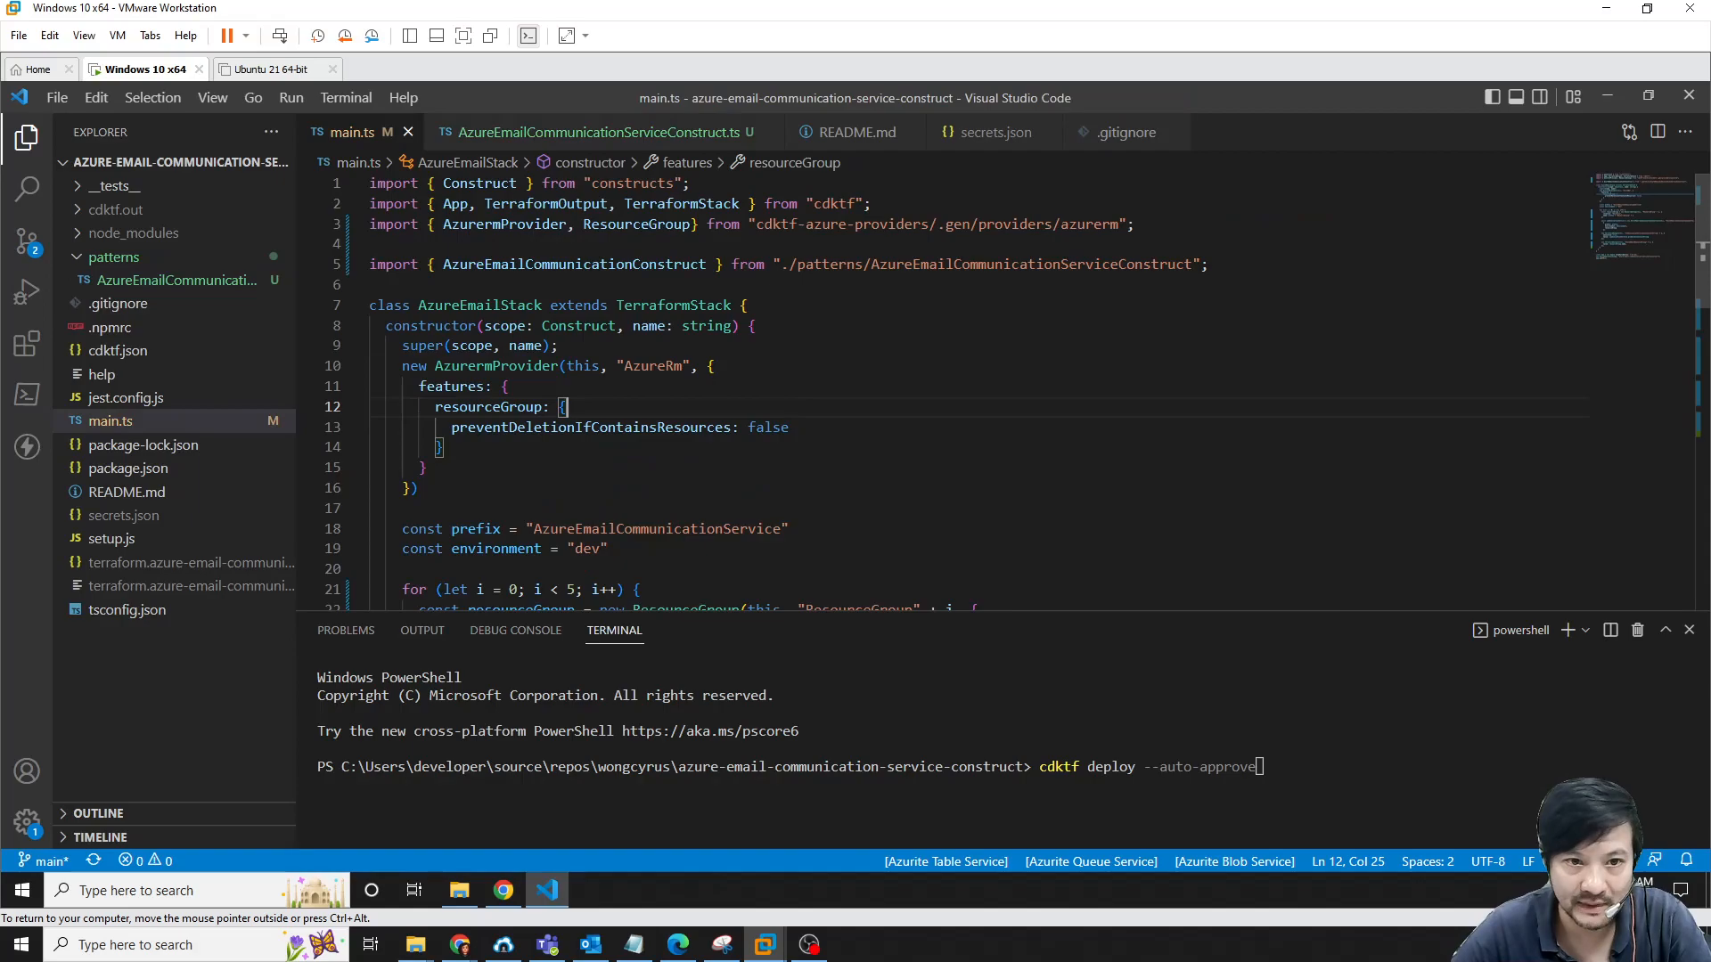
scroll(1016, 392, down, 2)
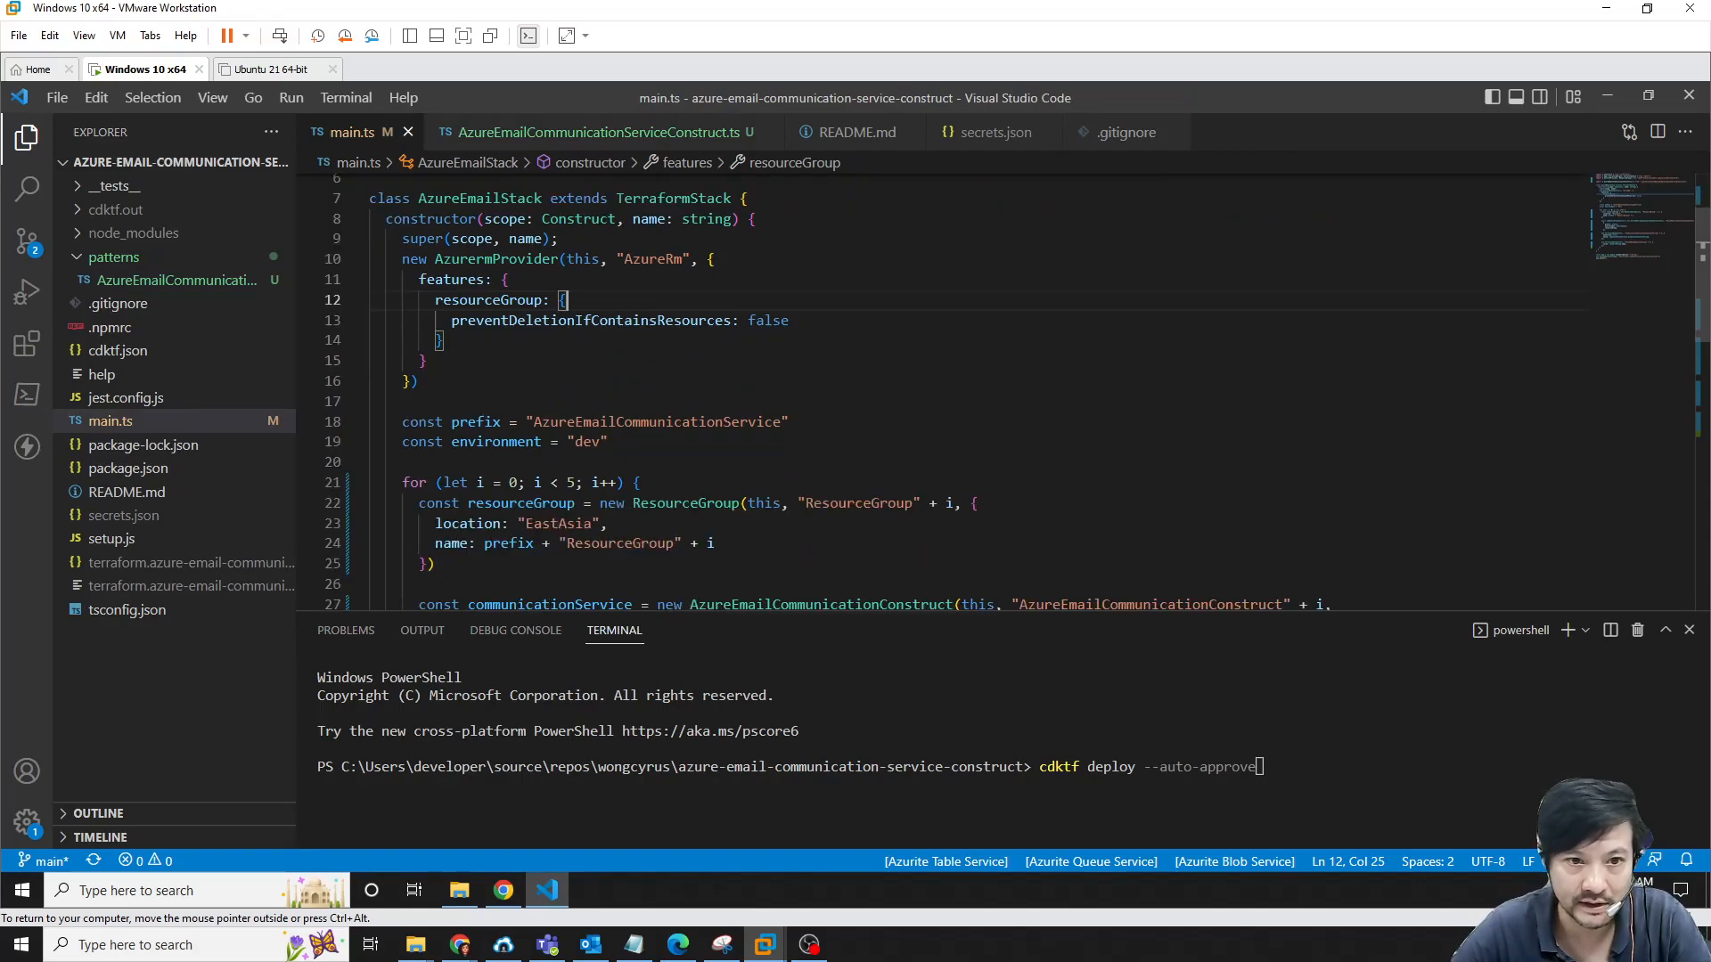
scroll(1016, 392, down, 3)
scroll(1016, 392, down, 1)
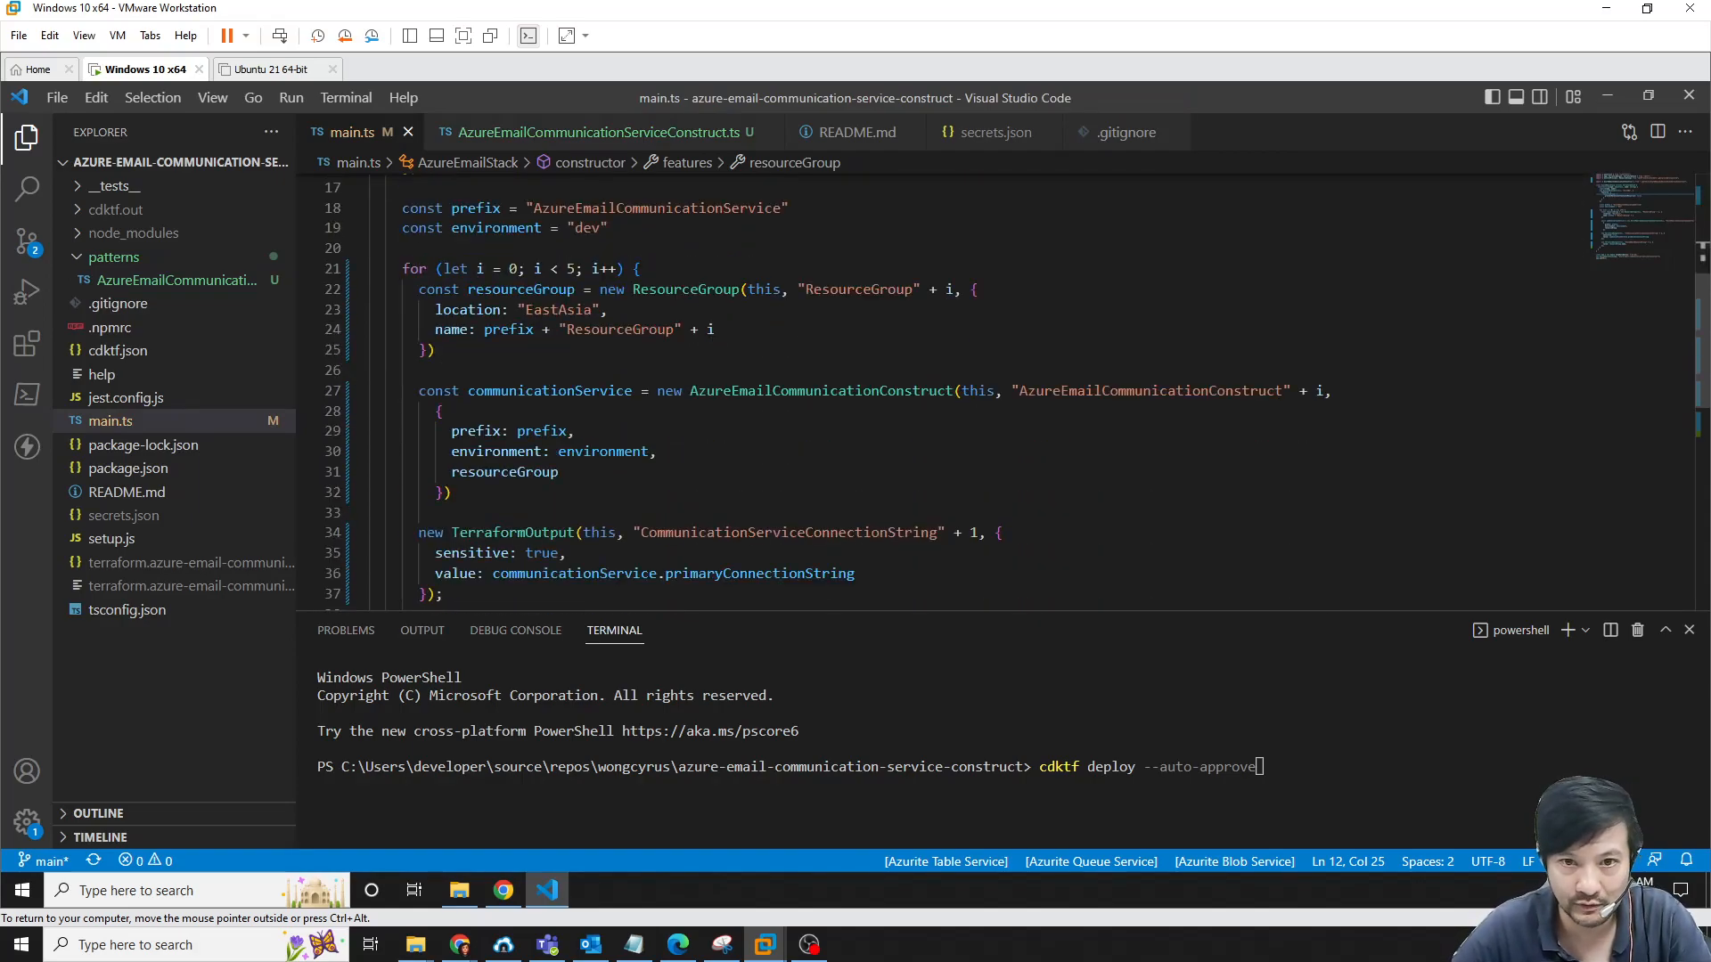
scroll(1016, 392, down, 1)
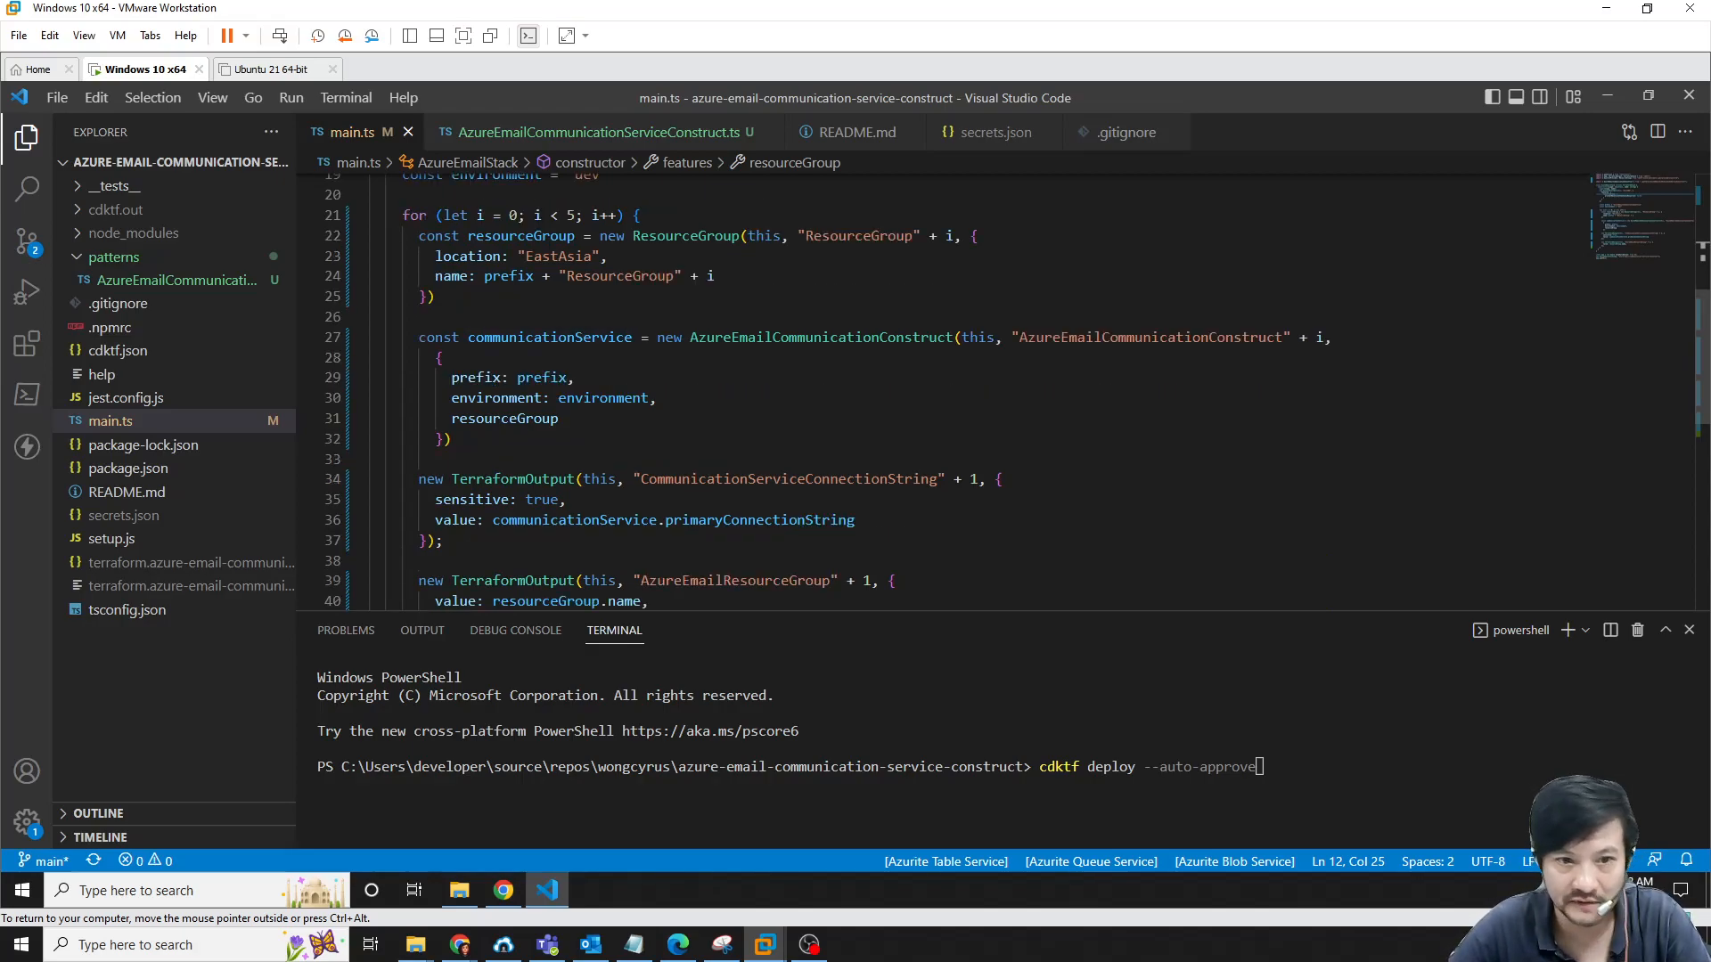
scroll(1016, 392, down, 2)
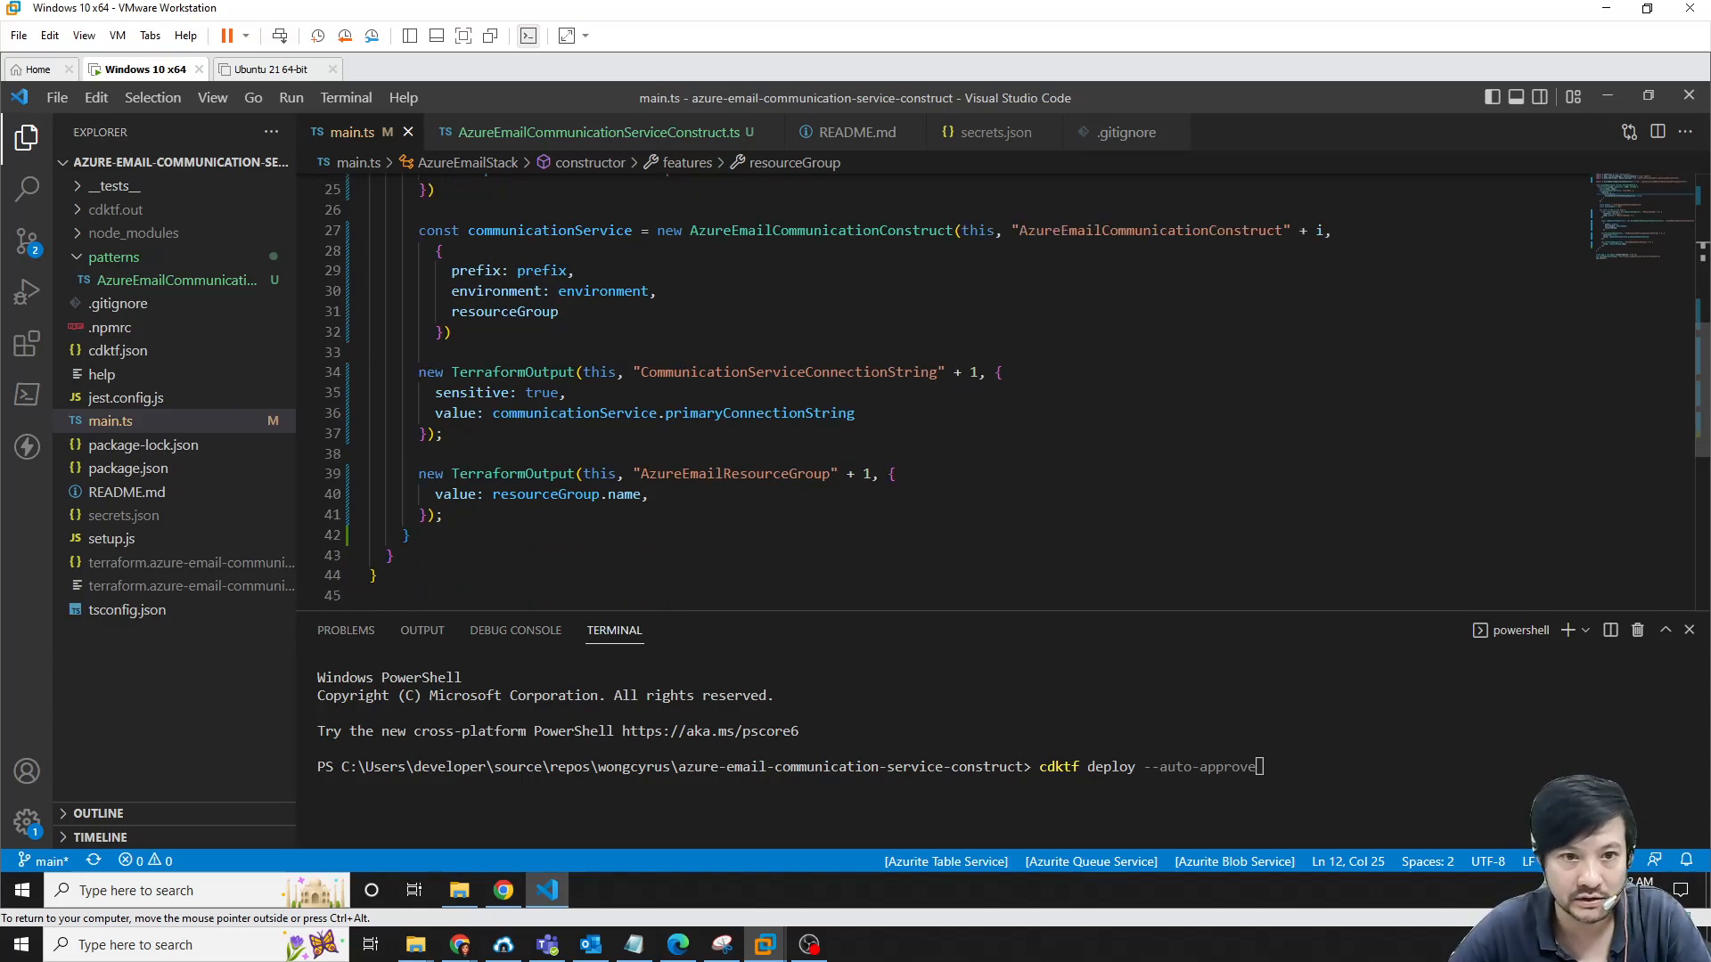
Deploy the stack from the terminal with the command "cdktf deploy --auto-approve"
click(1259, 767)
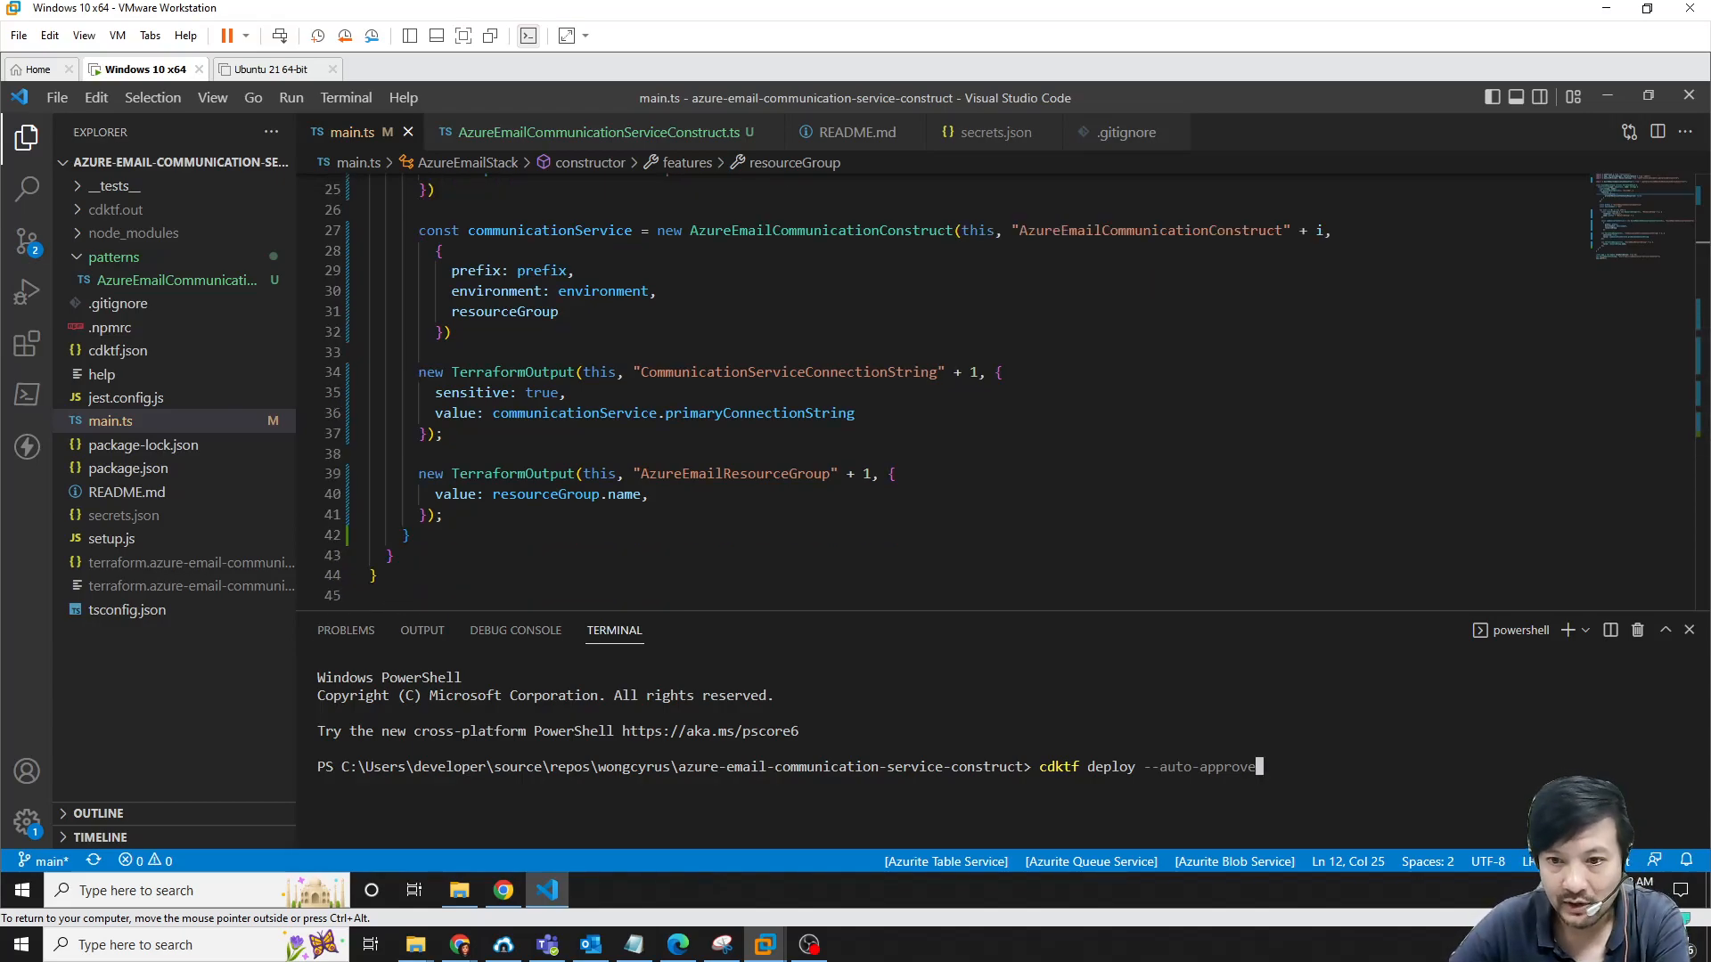
key(Return)
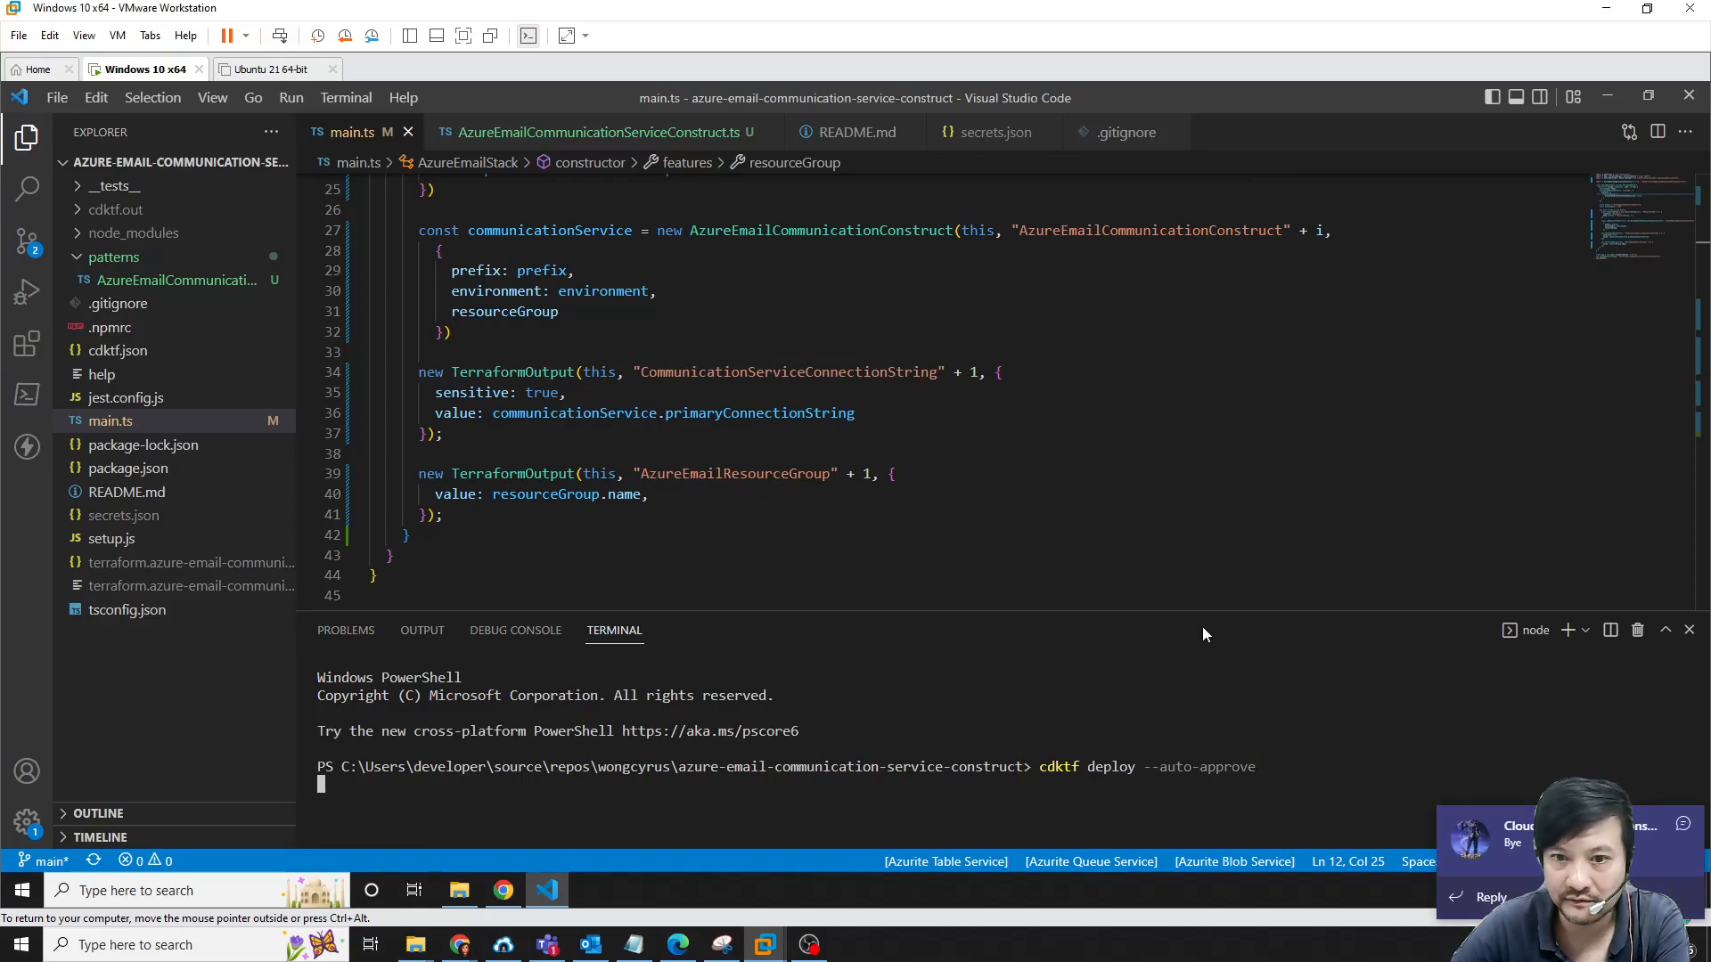
drag(1122, 495, 1123, 496)
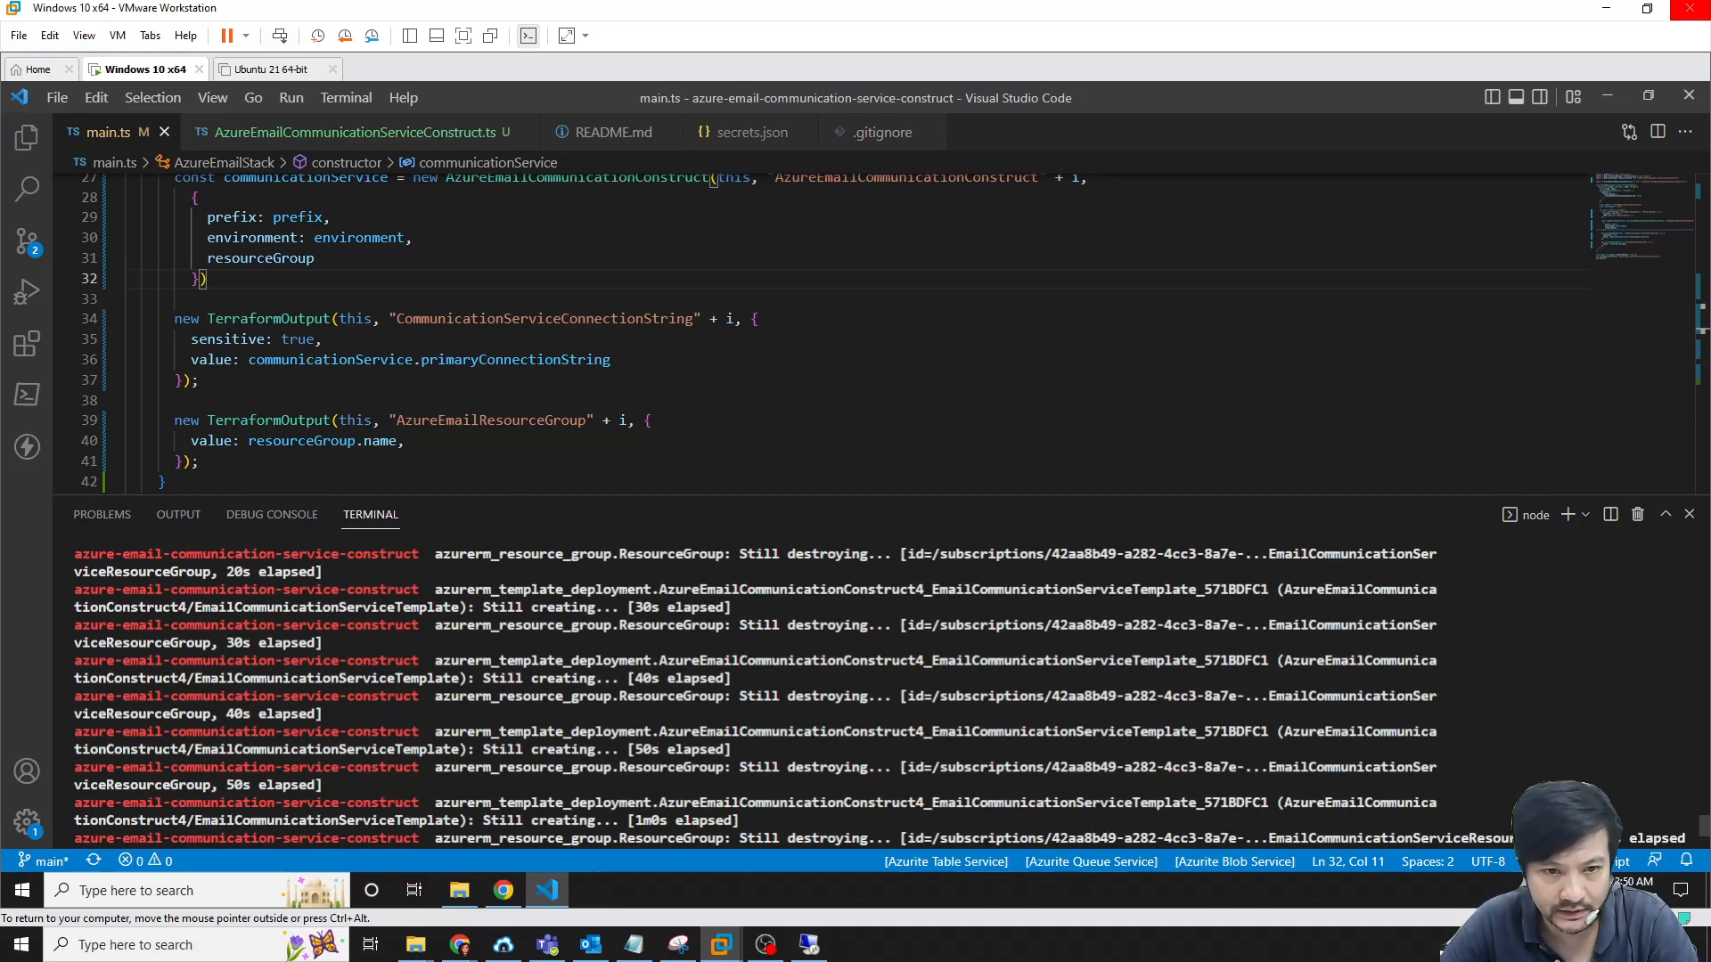
Switch to the Azure portal in Chrome, compare resources in AzureEmailCommunicationServiceResourceGroup and AzureEmailCommunicationServiceResourceGroup0, and check the deployment progress in VS Code's terminal
click(499, 894)
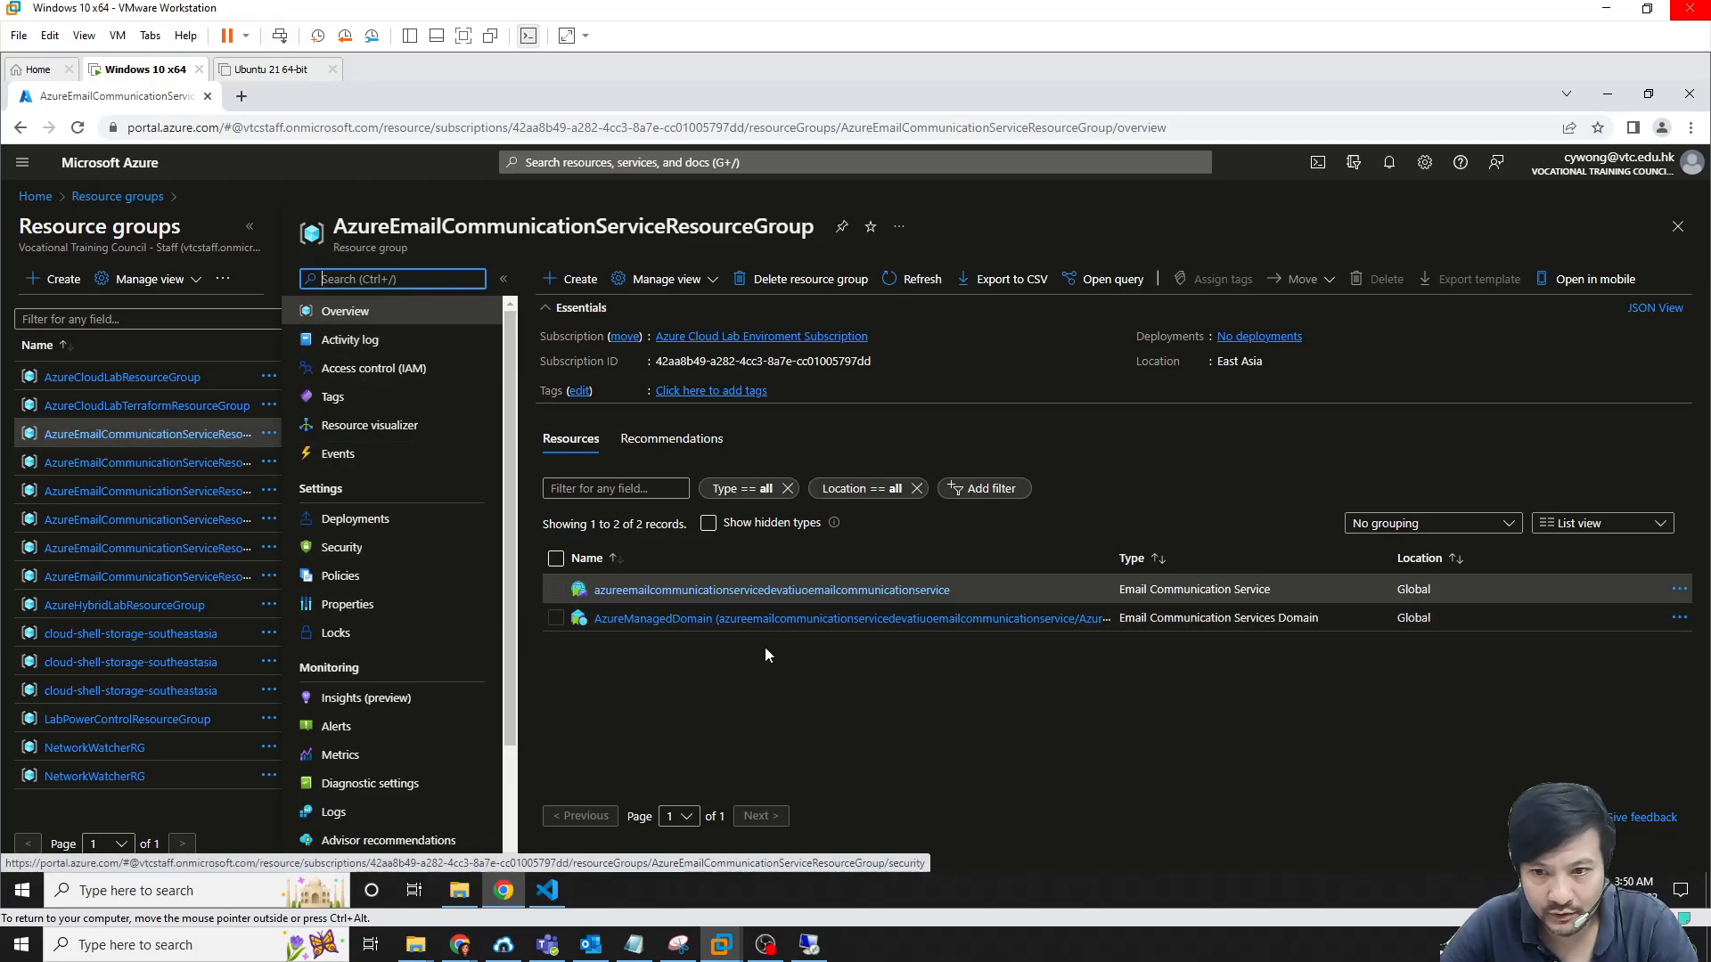
click(199, 460)
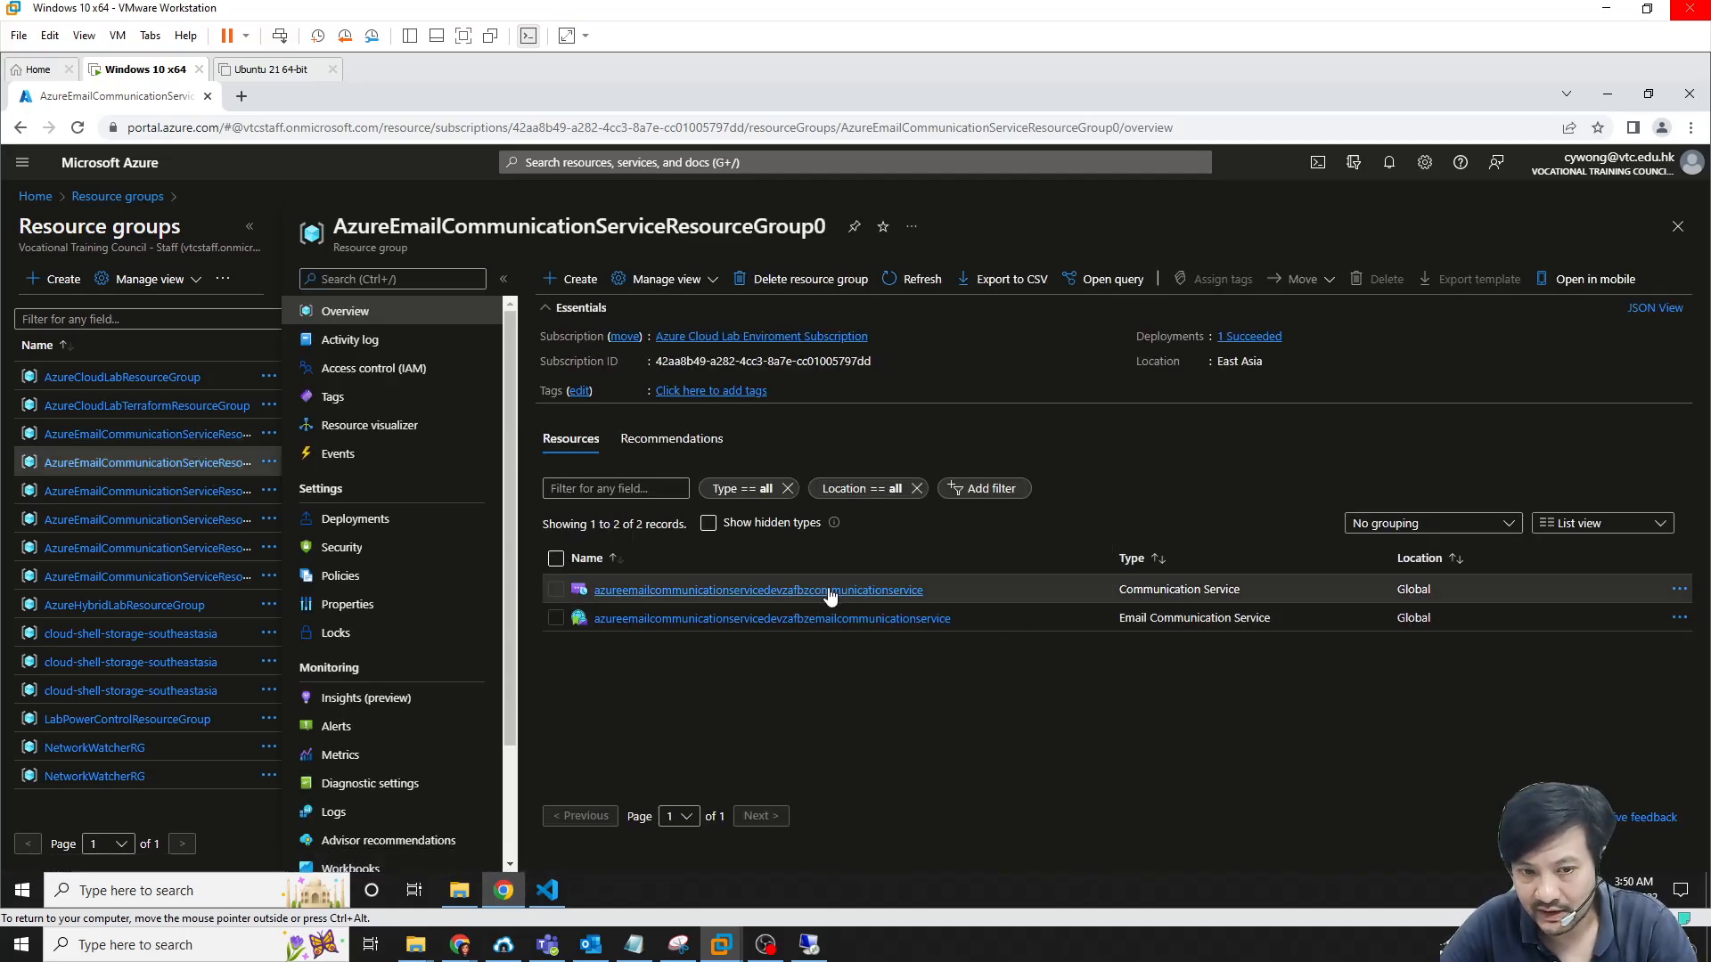
click(161, 434)
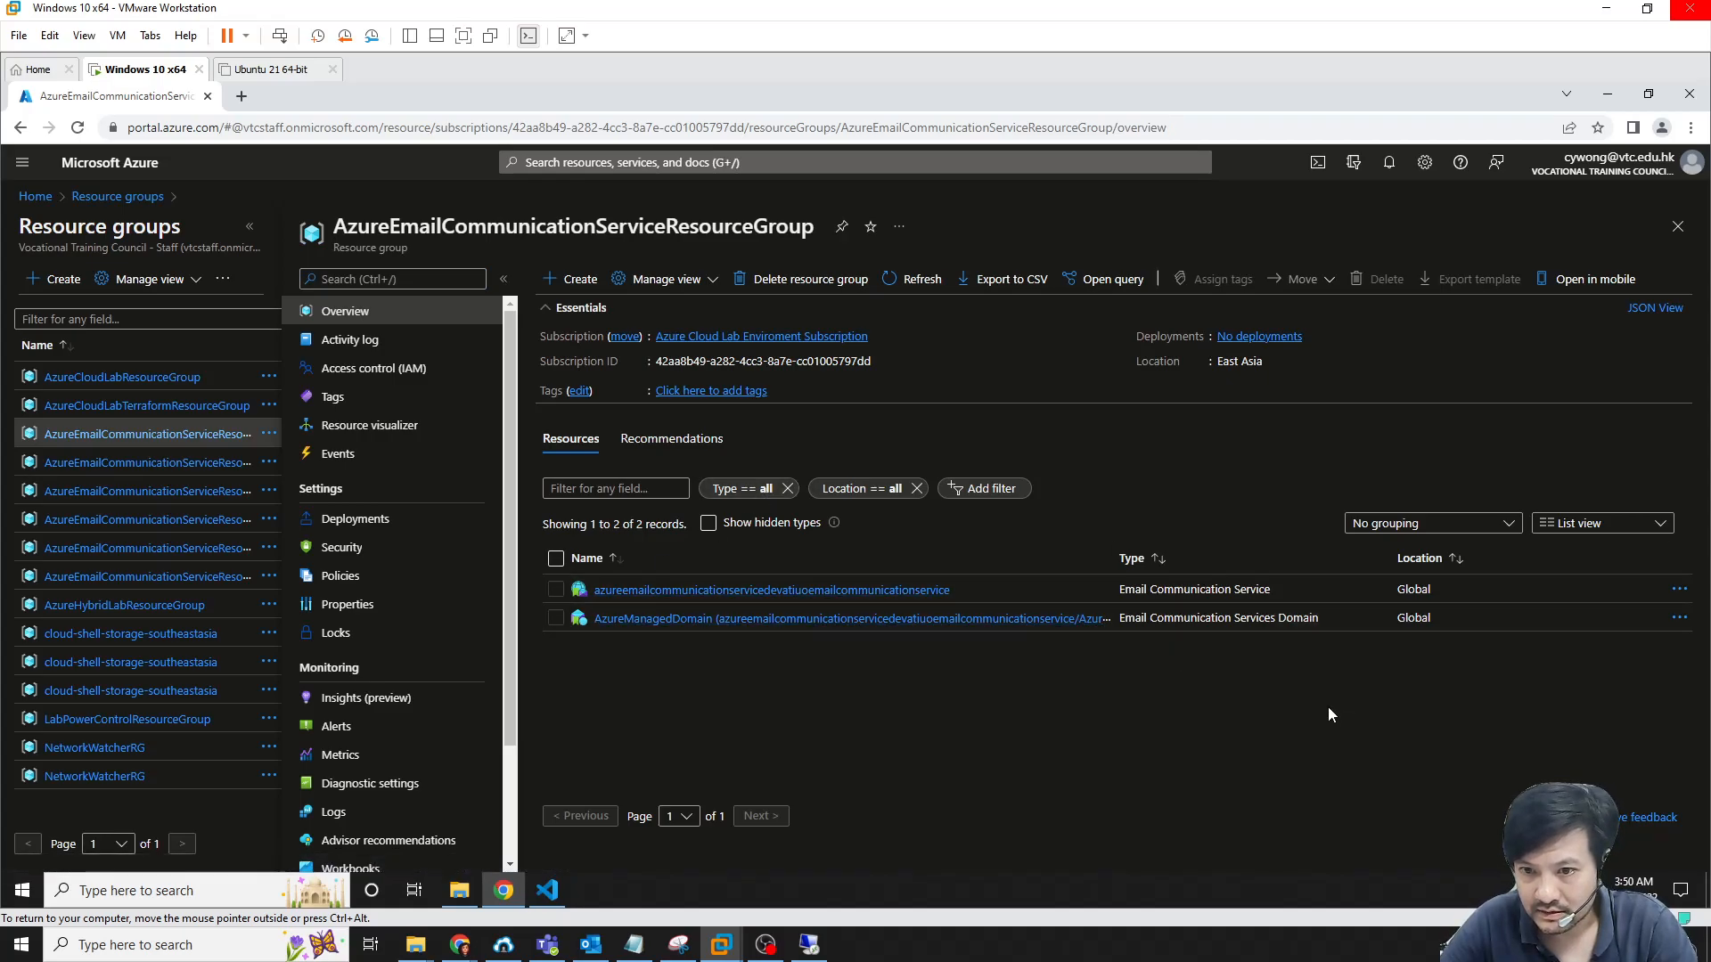
click(547, 890)
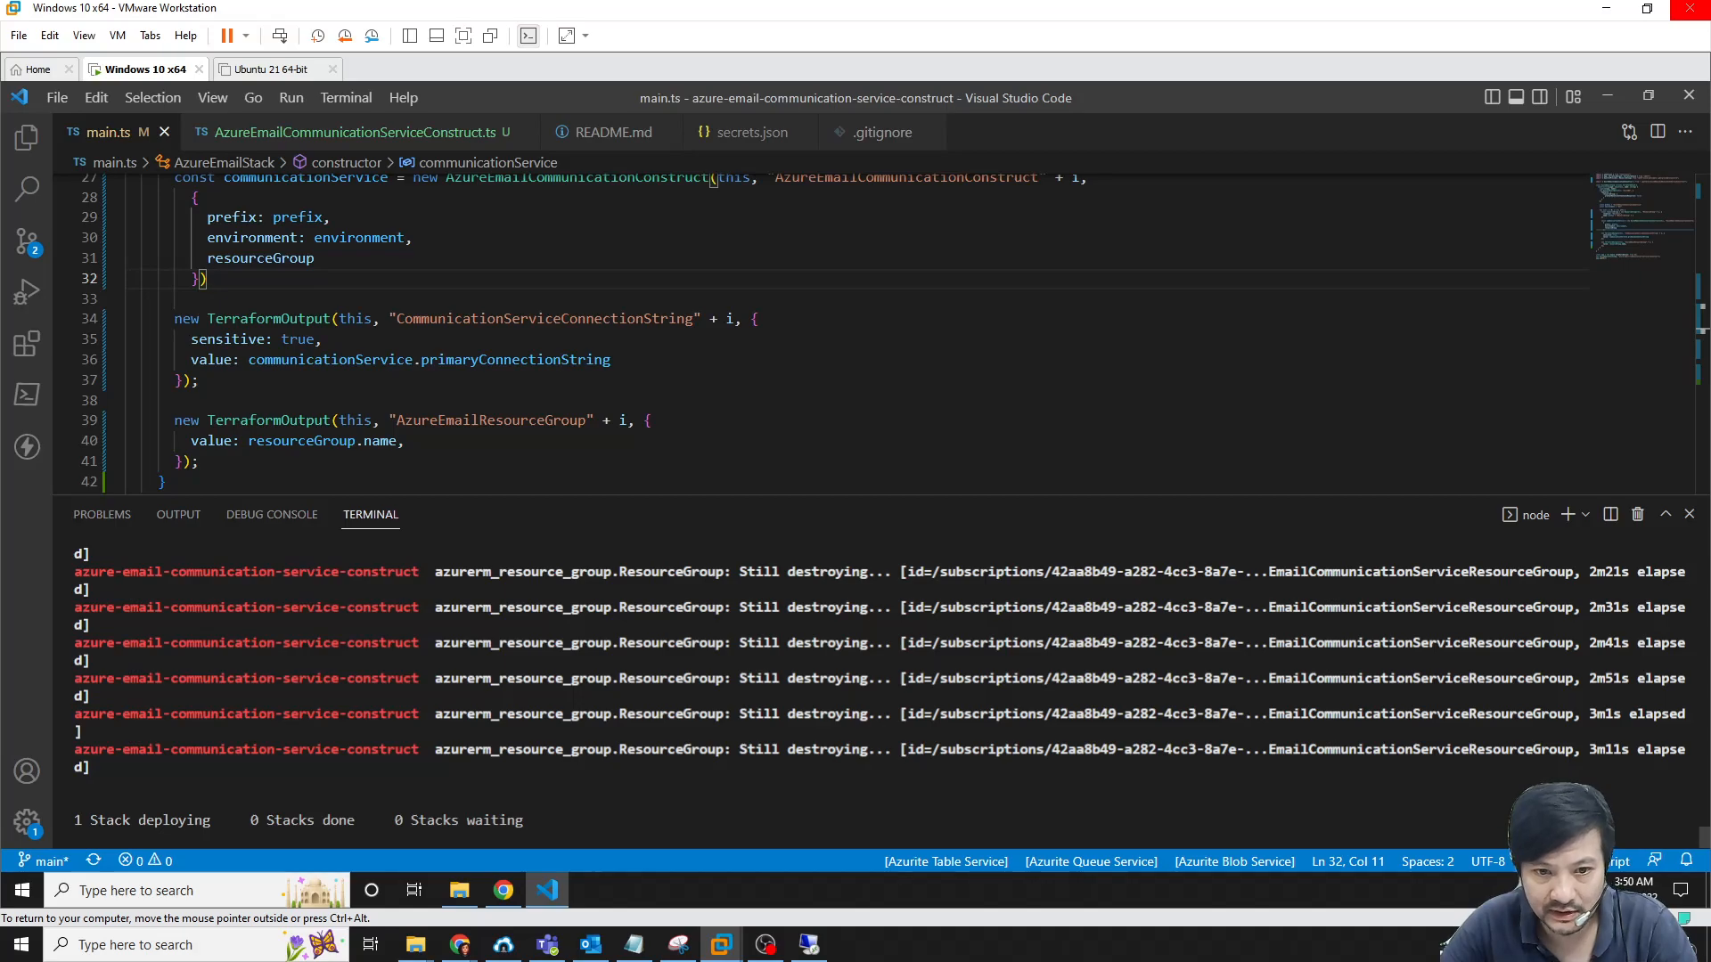
click(503, 890)
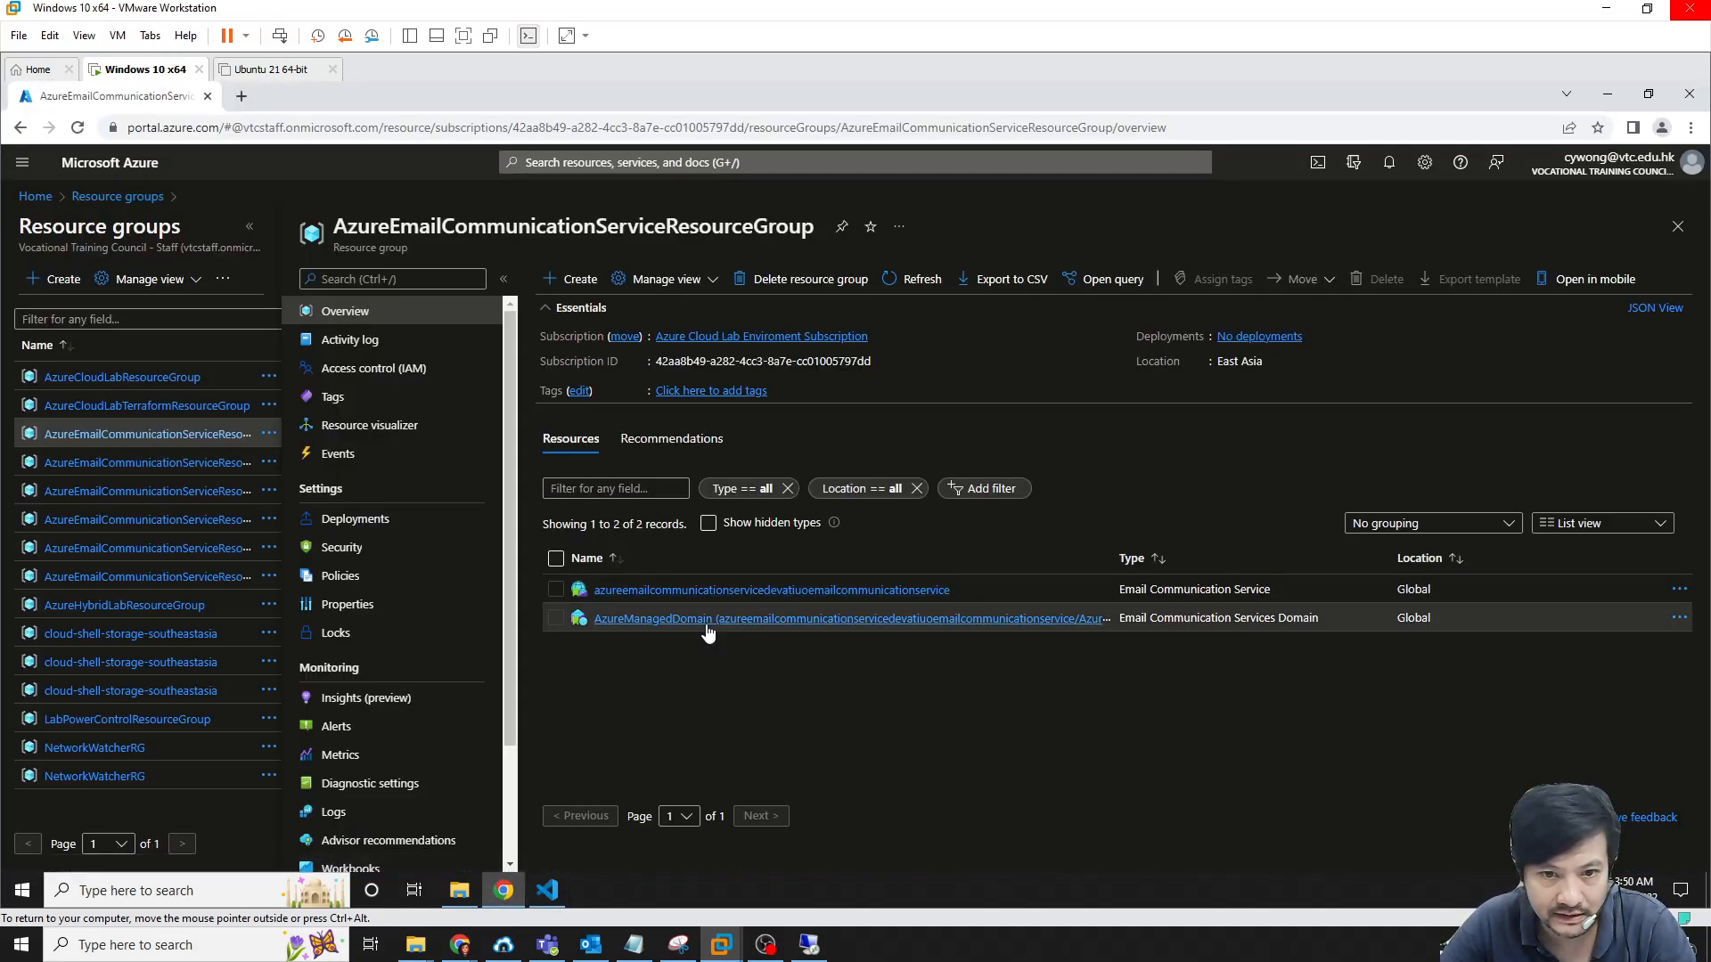
Open the AzureManagedDomain resource of the email communication service and view its activity log and overview
click(941, 618)
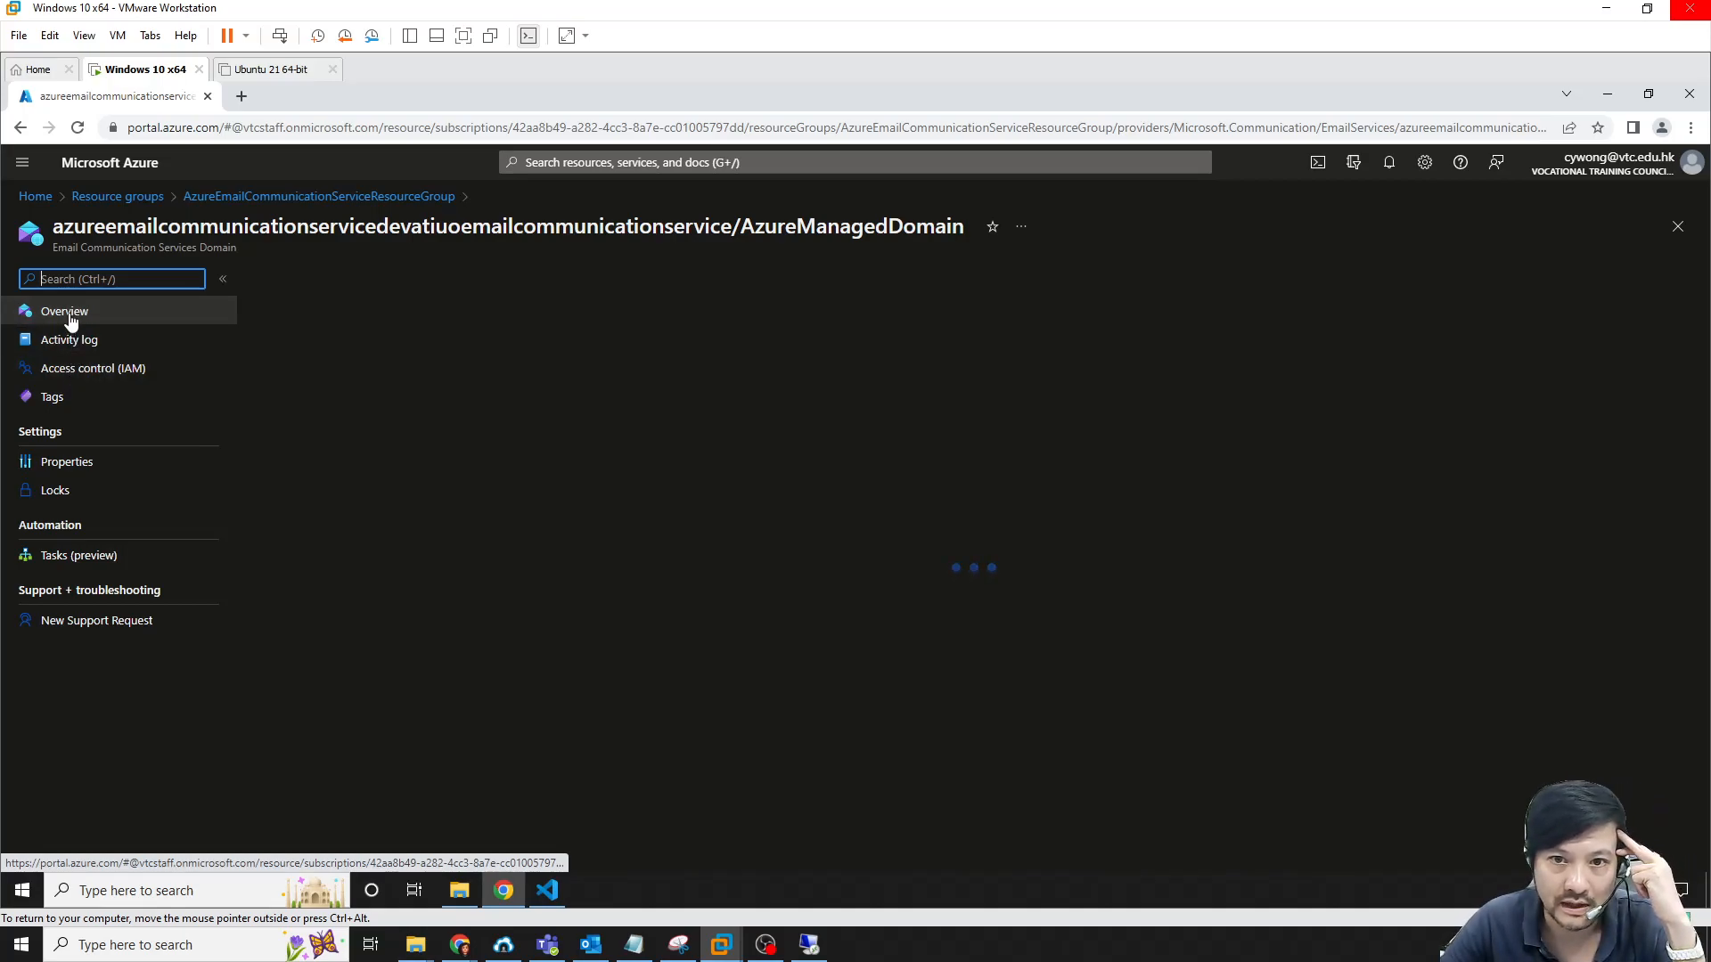
drag(741, 227, 964, 226)
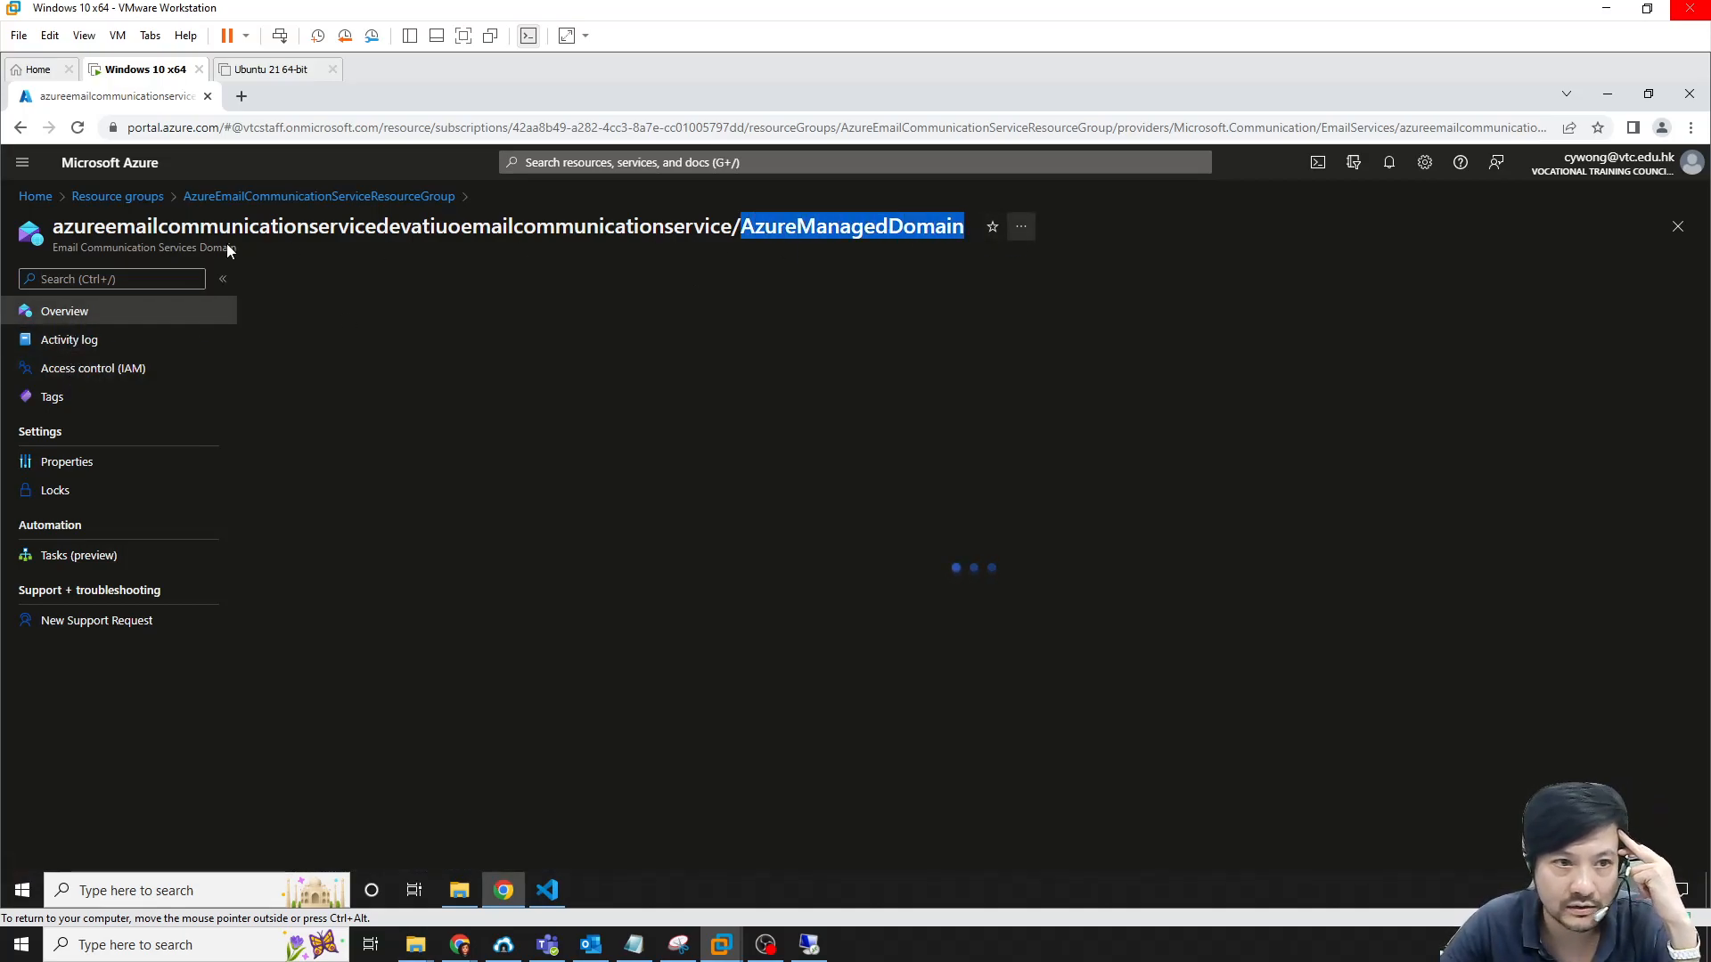
click(55, 338)
click(55, 314)
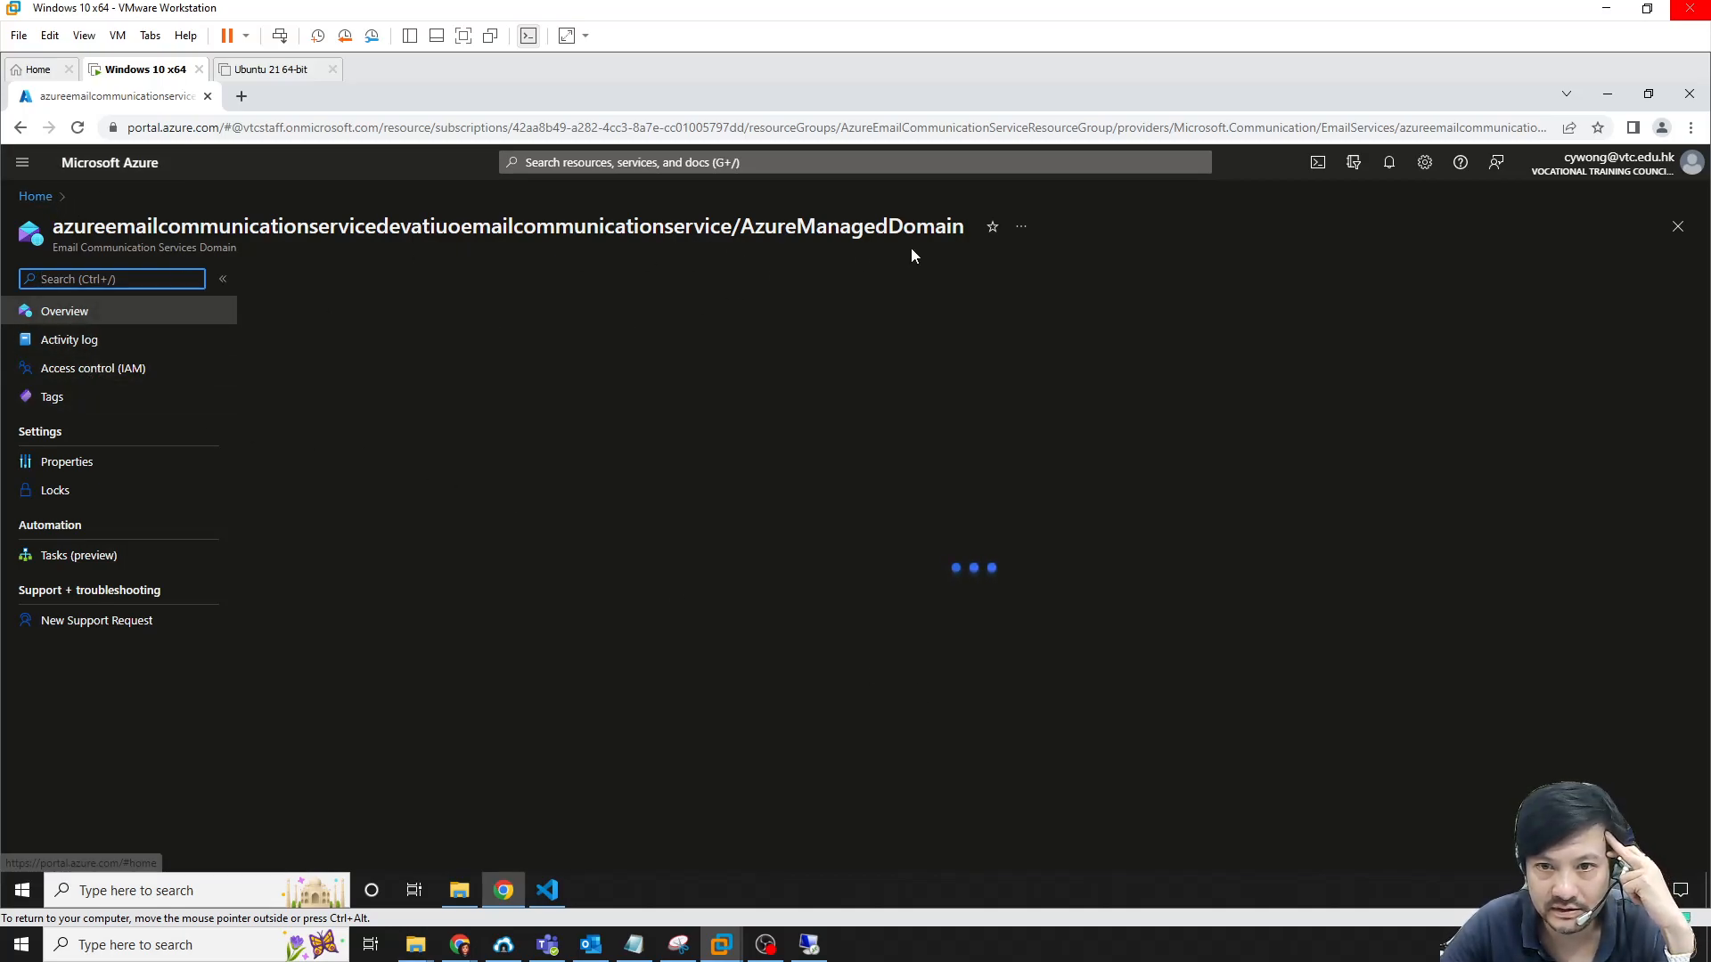
click(93, 348)
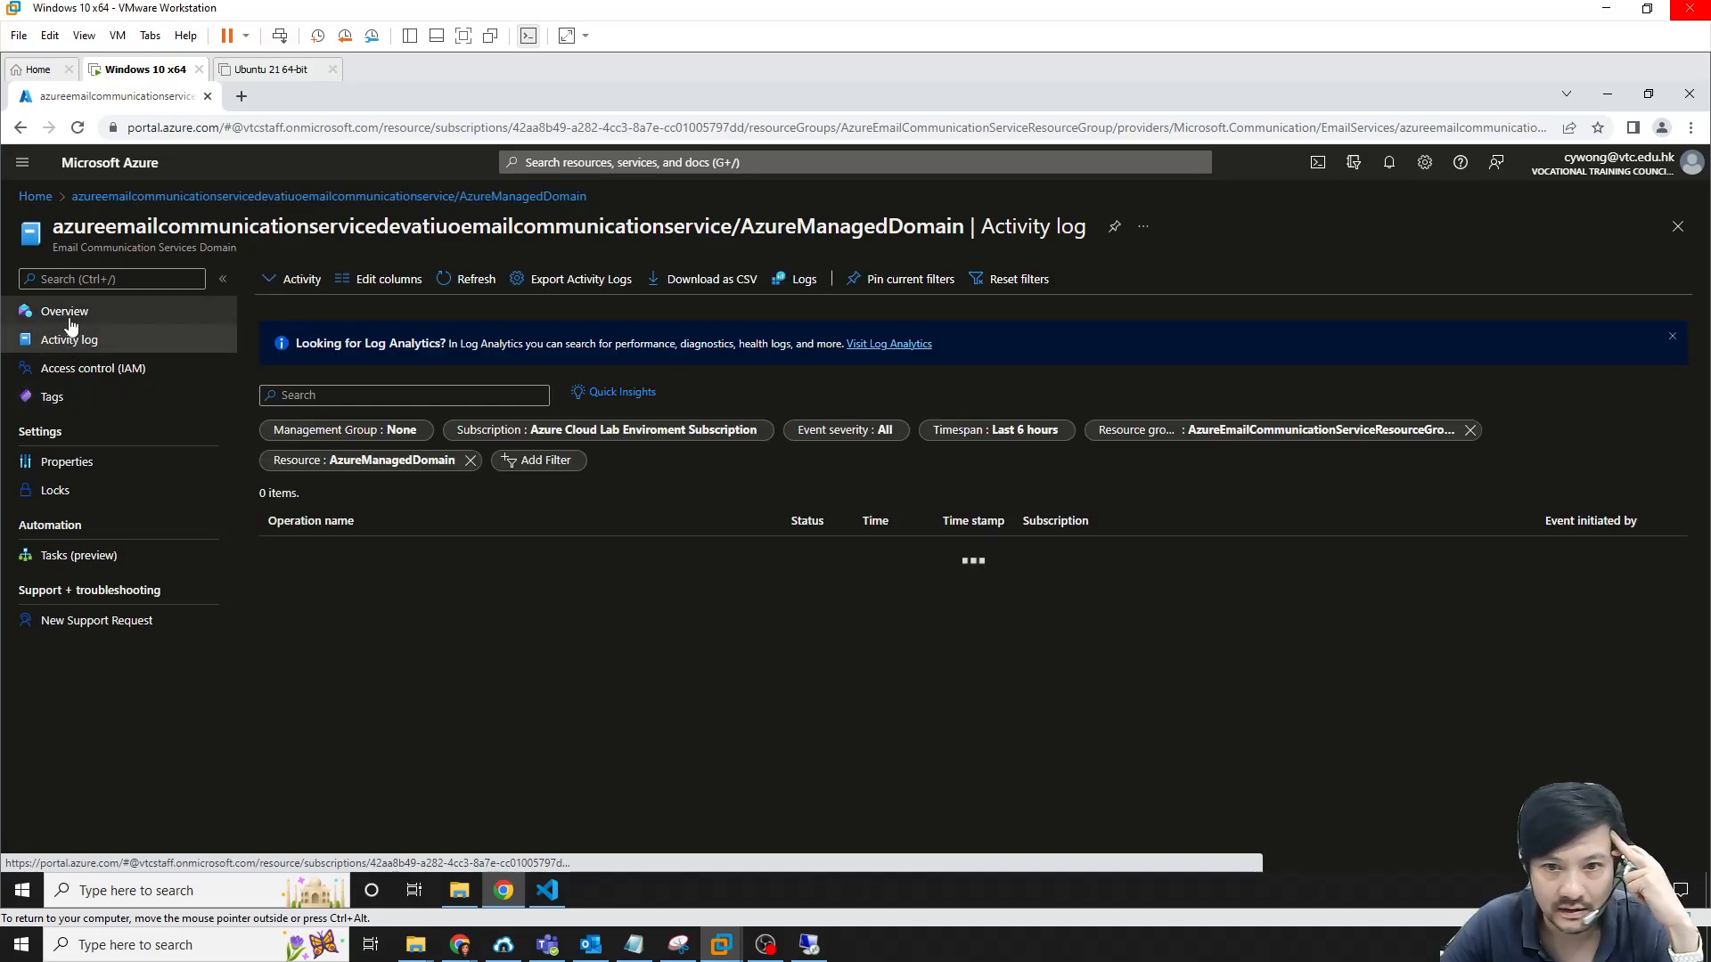
click(69, 318)
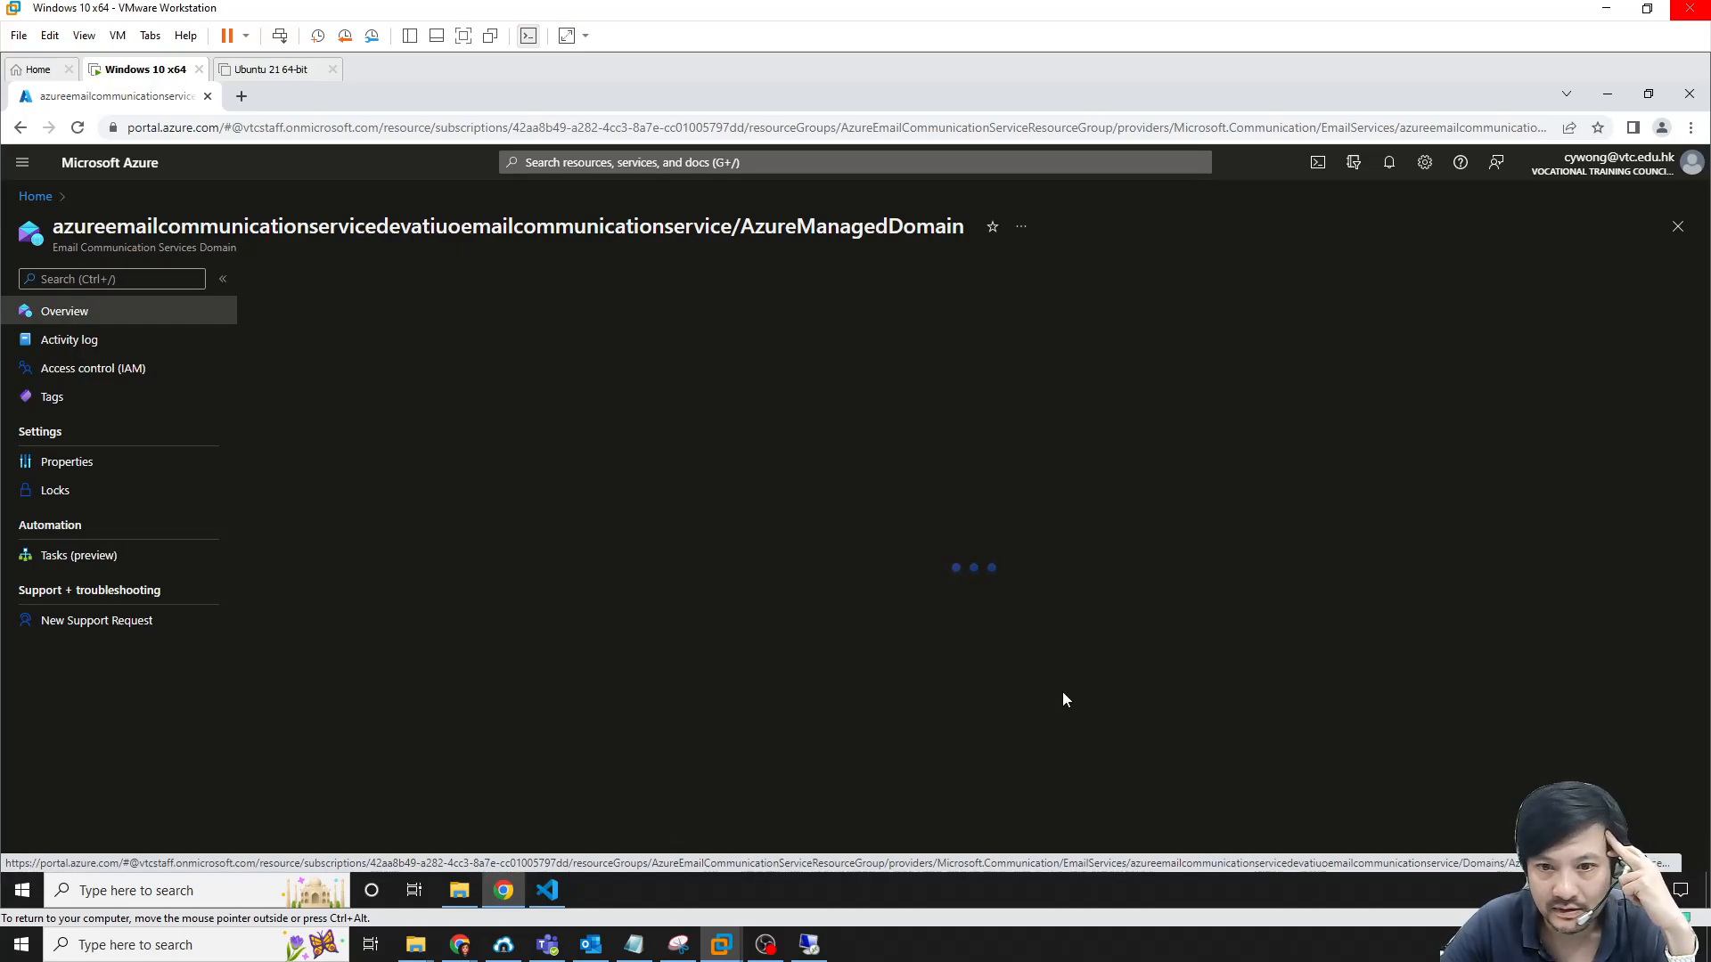
Go back to the resource groups list, check whether AzureEmailCommunicationServiceResourceGroup still opens, and refresh the list
click(36, 196)
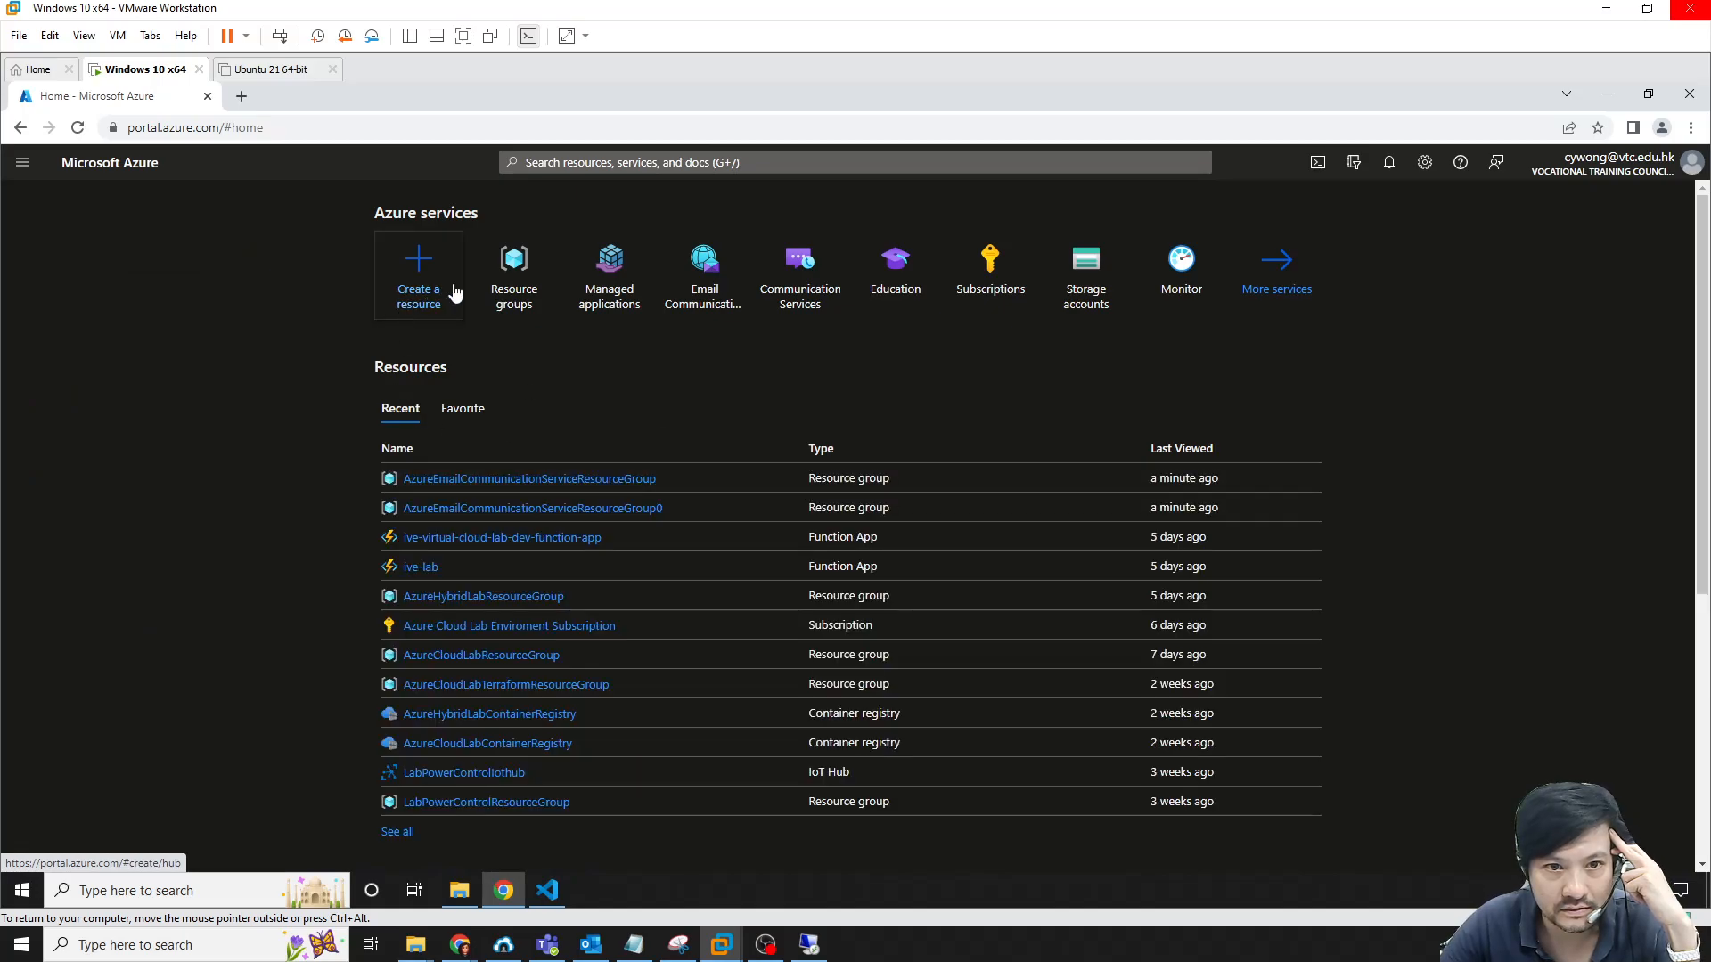
click(508, 269)
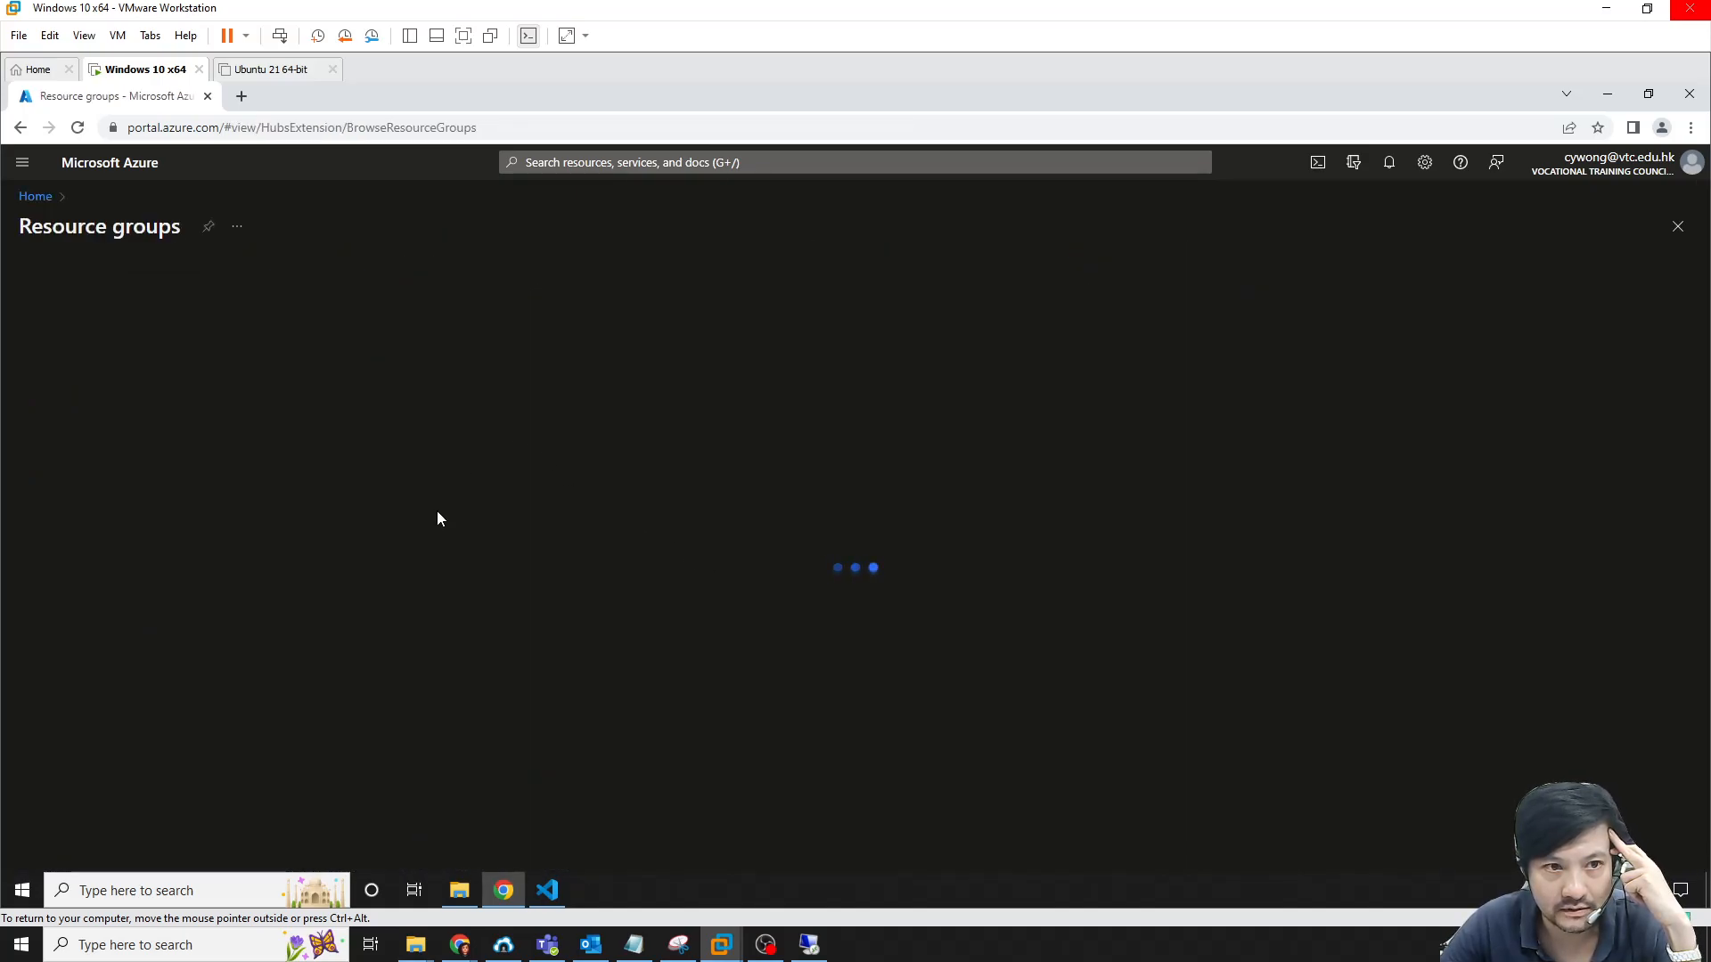
click(292, 496)
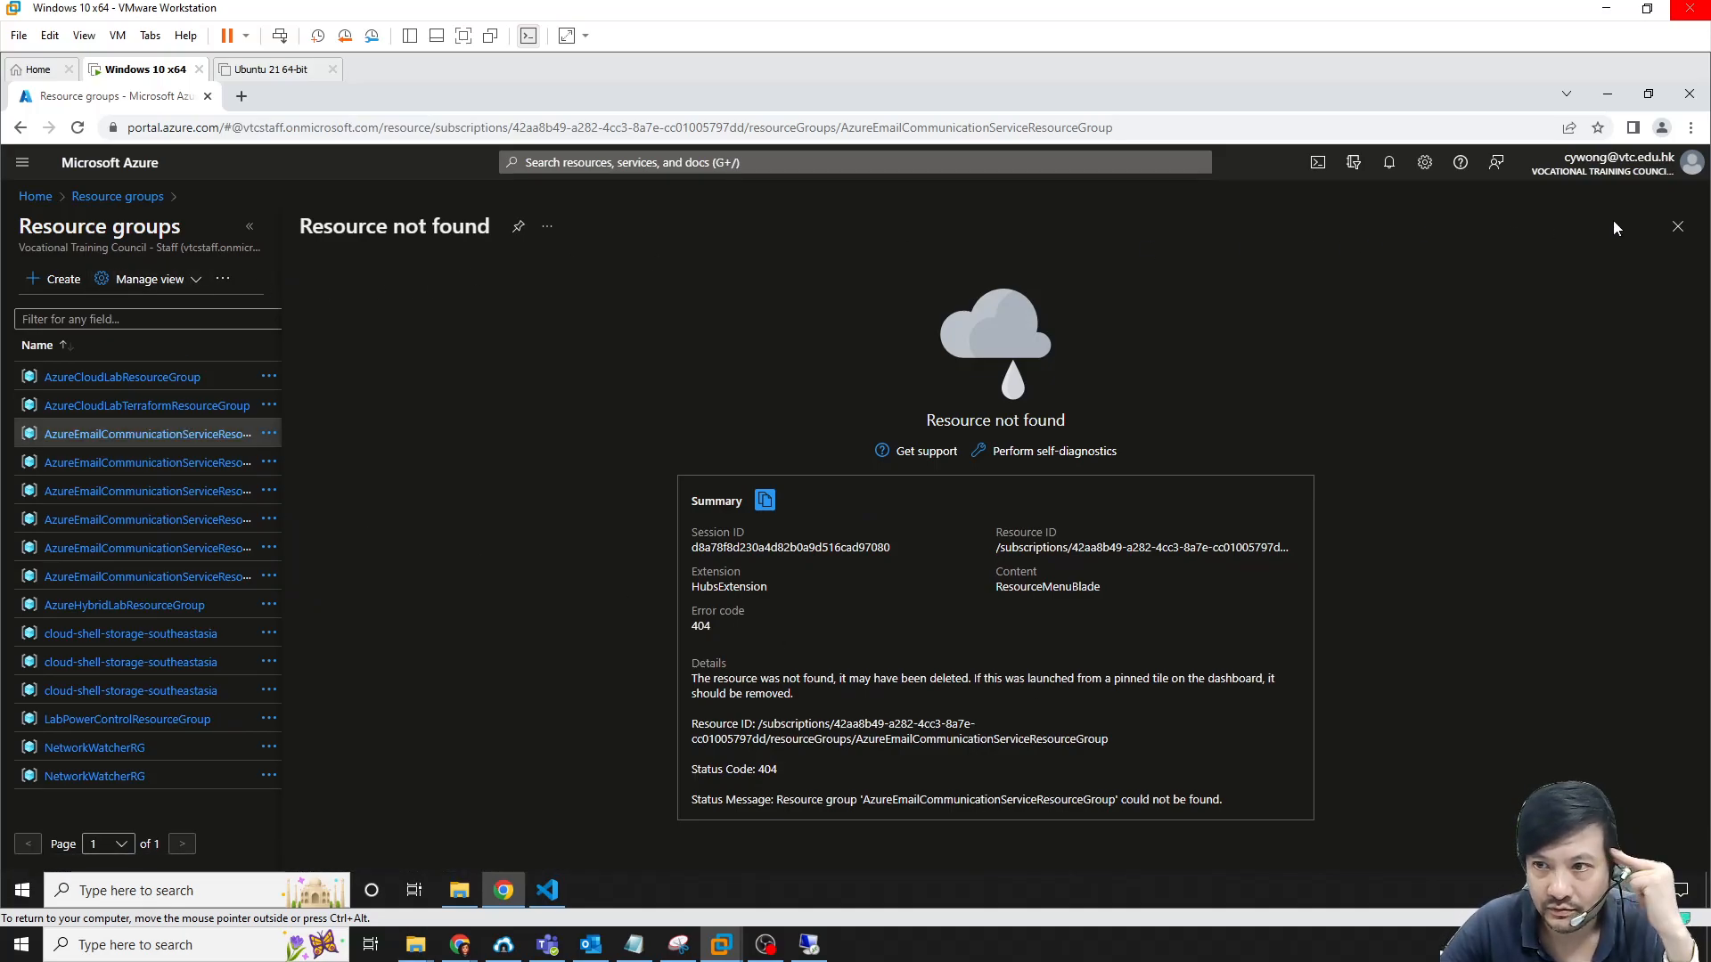
click(1676, 229)
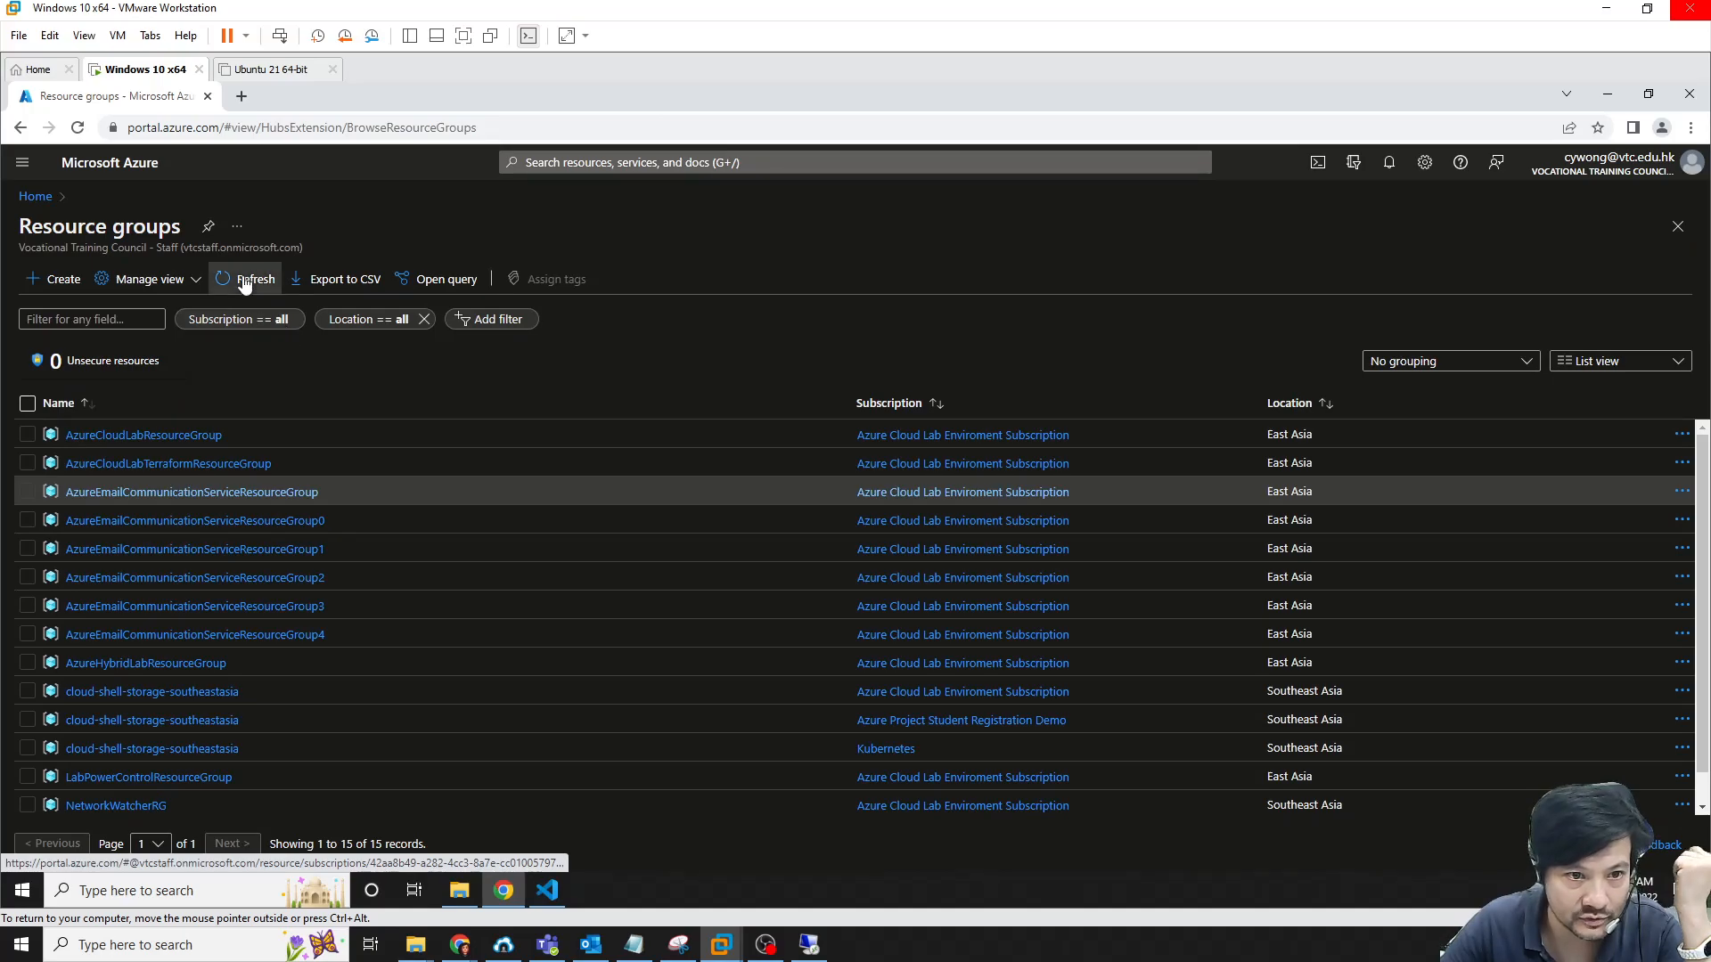
click(304, 493)
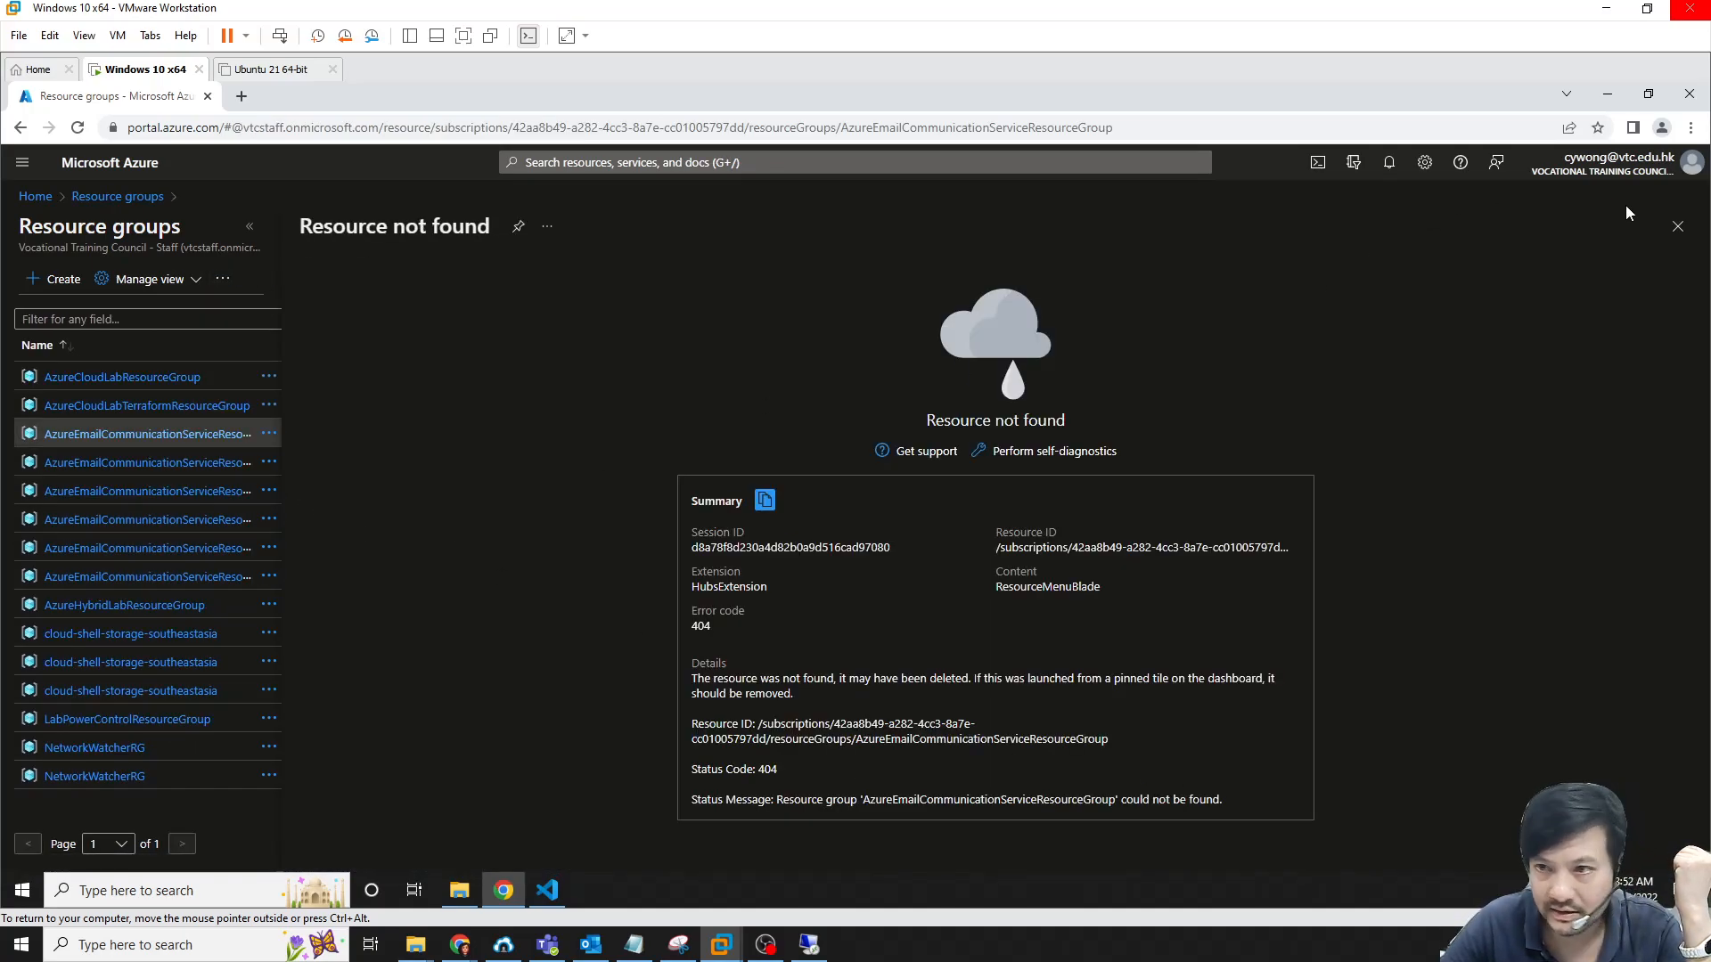
click(1678, 226)
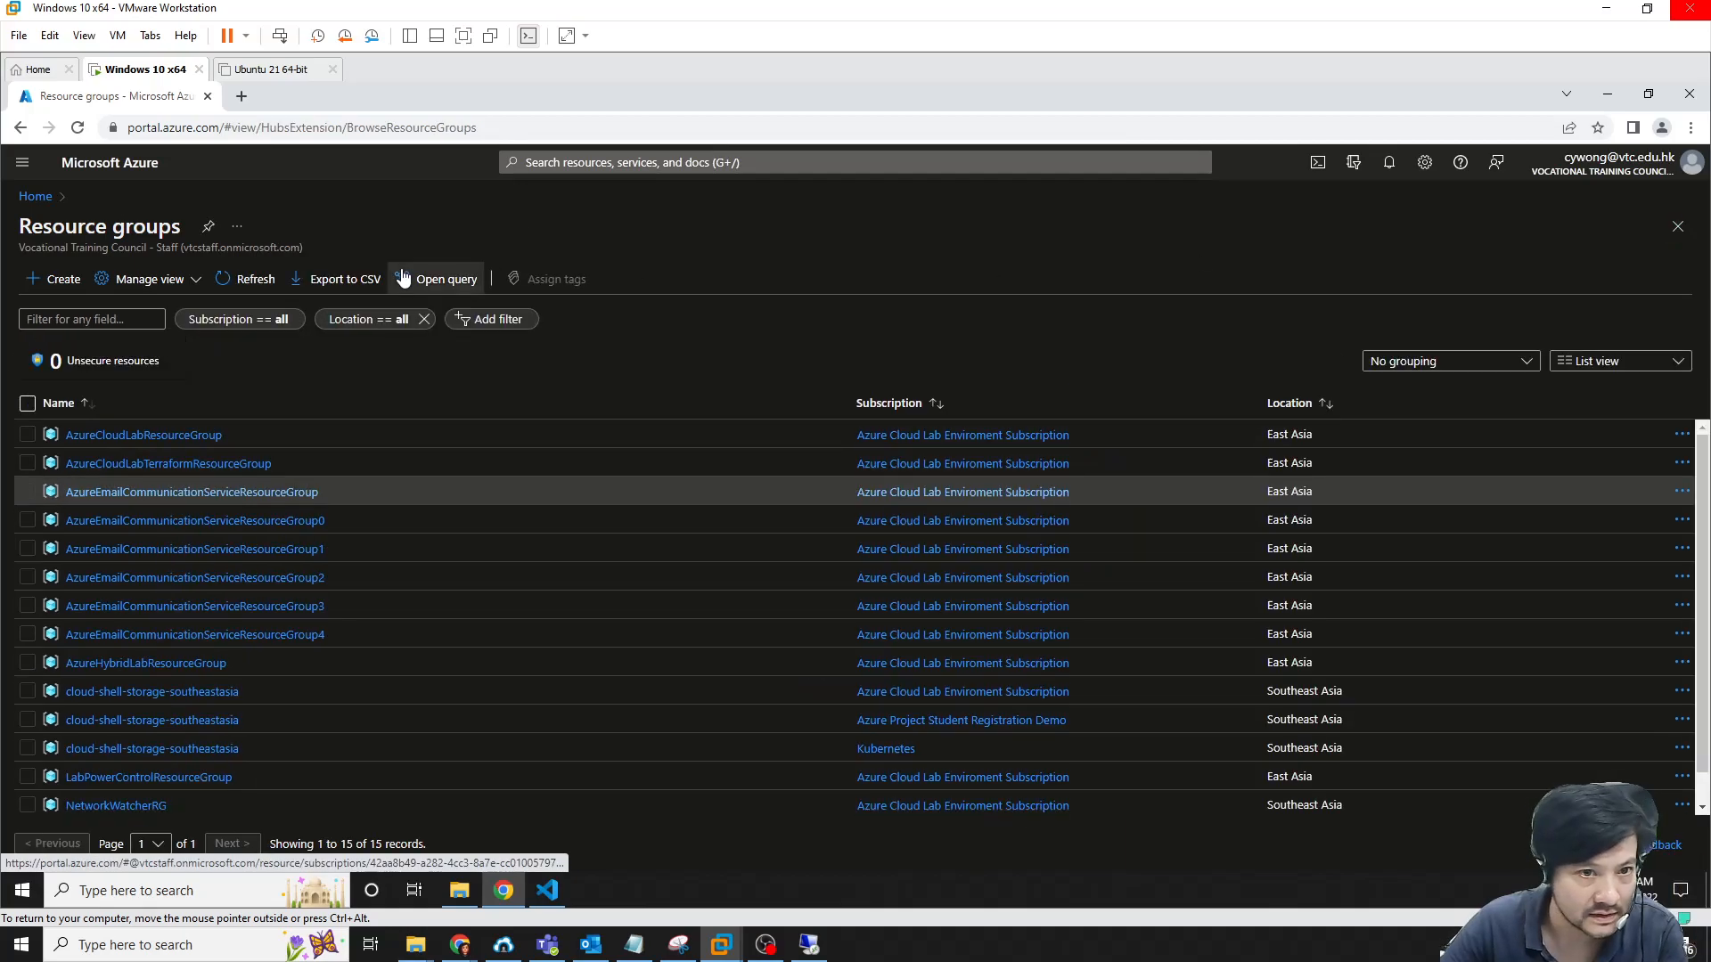
click(236, 278)
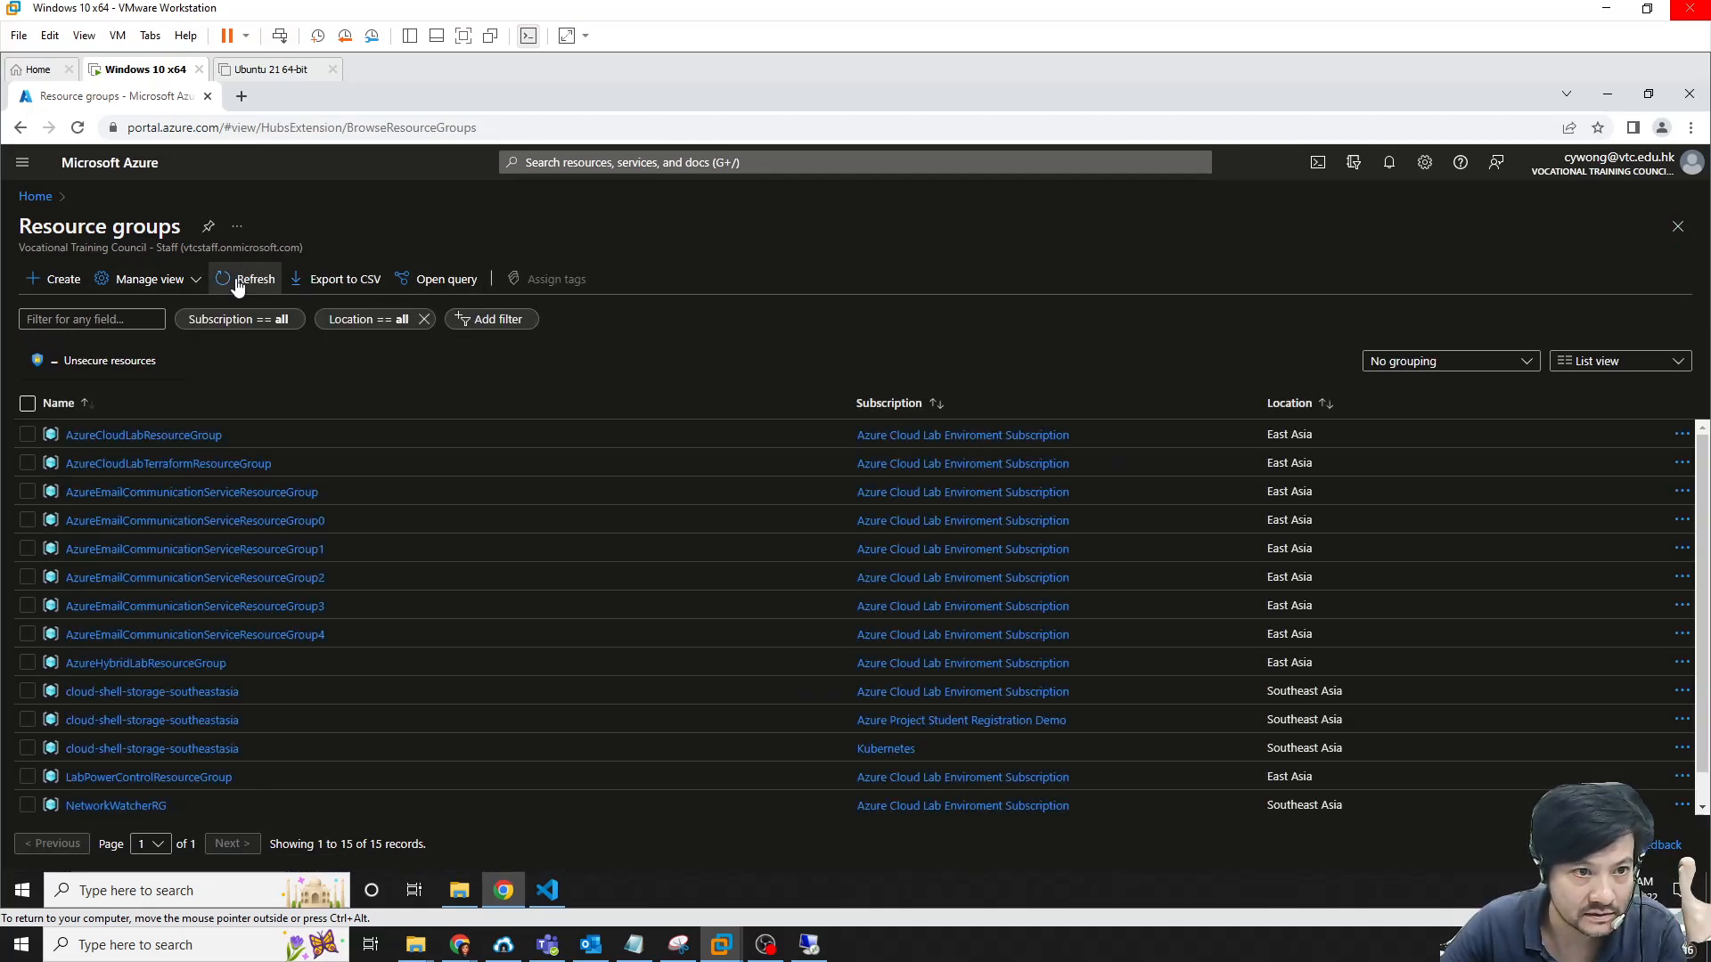
Inspect the email communication service in AzureEmailCommunicationServiceResourceGroup0, and recheck AzureEmailCommunicationServiceResourceGroup from the resource groups list
click(243, 522)
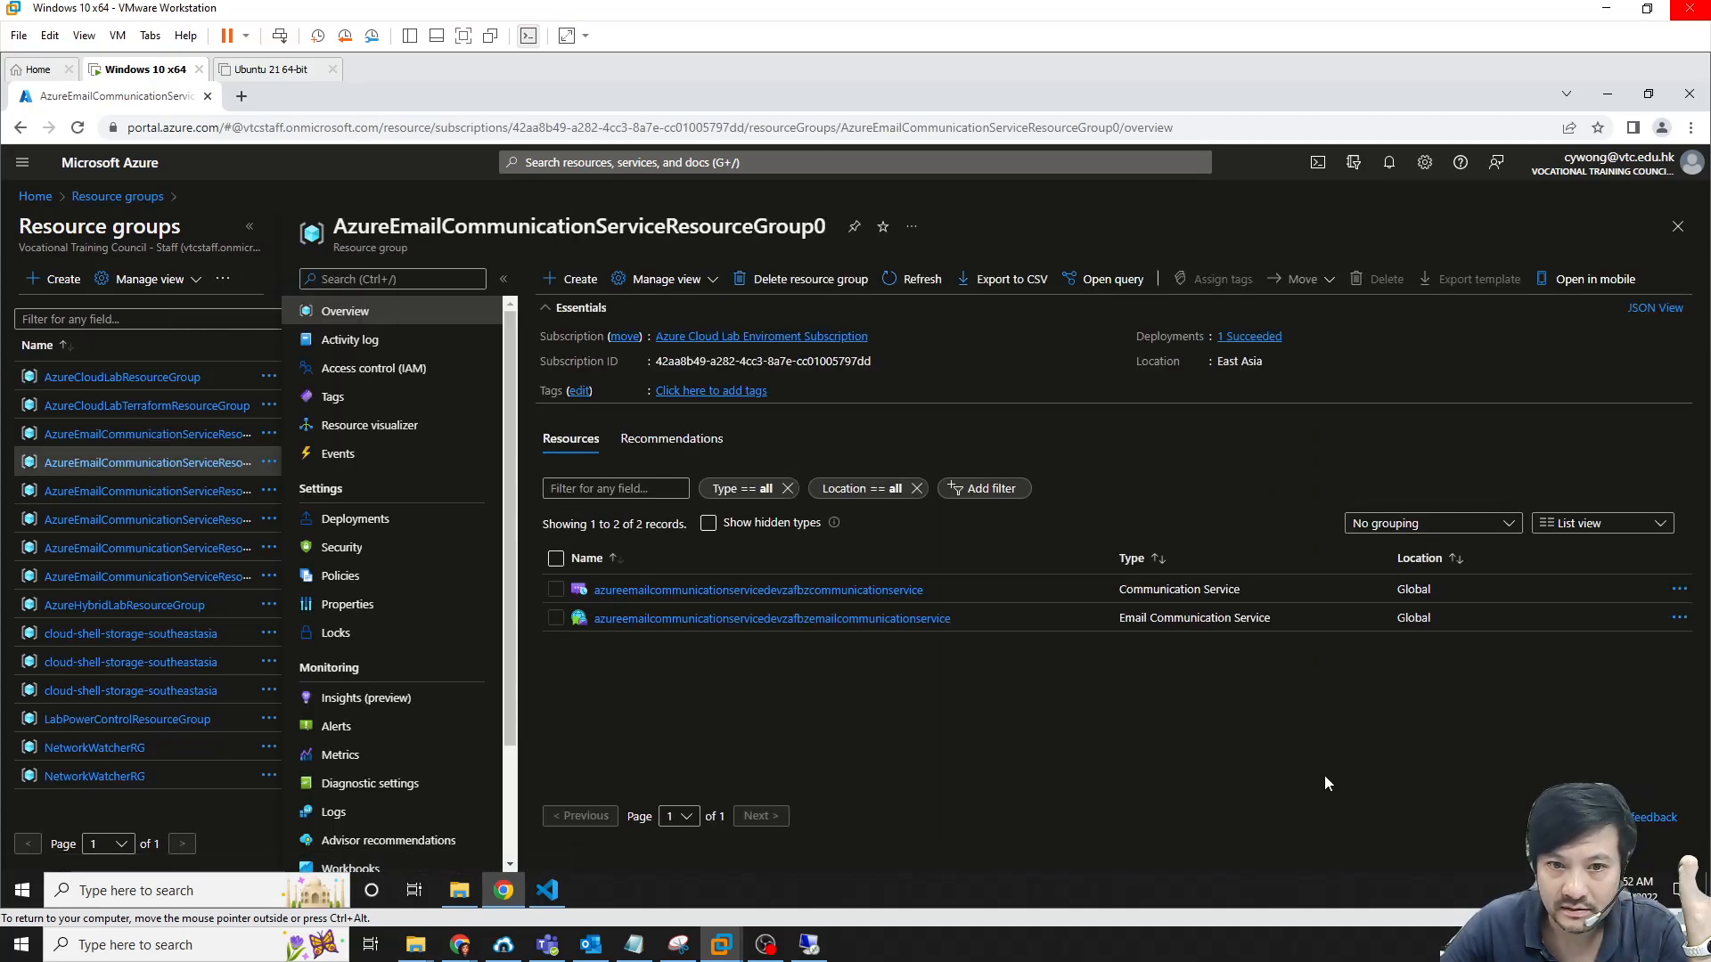
click(723, 616)
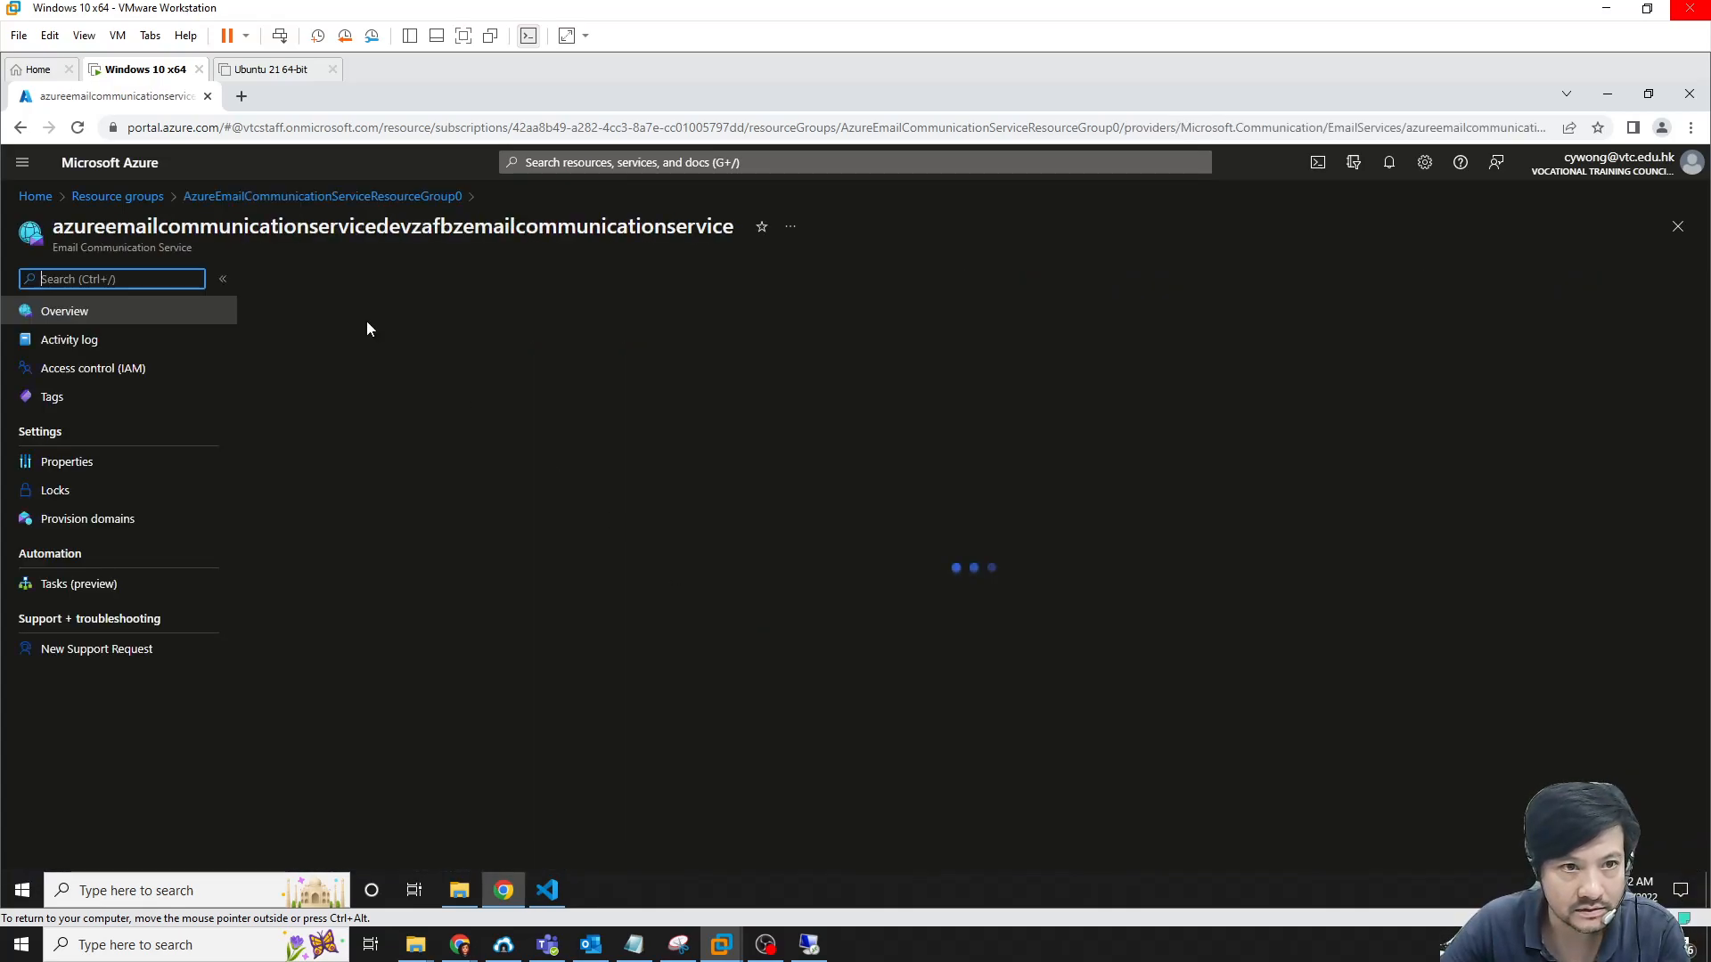
click(147, 196)
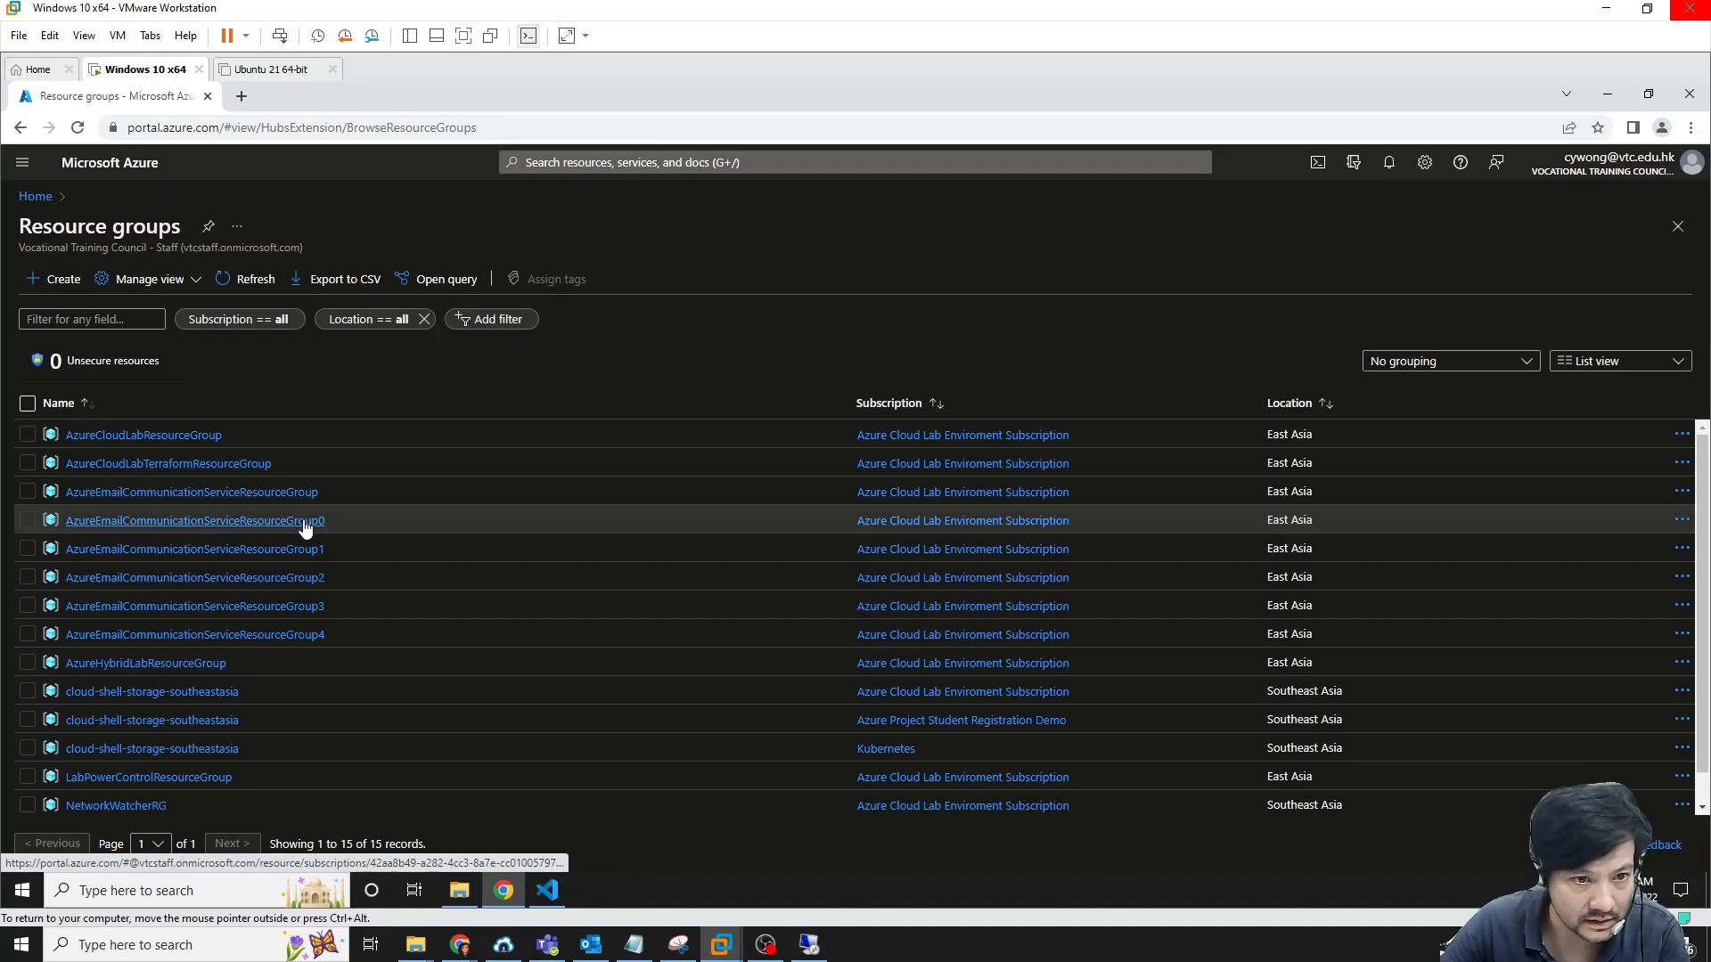
click(256, 494)
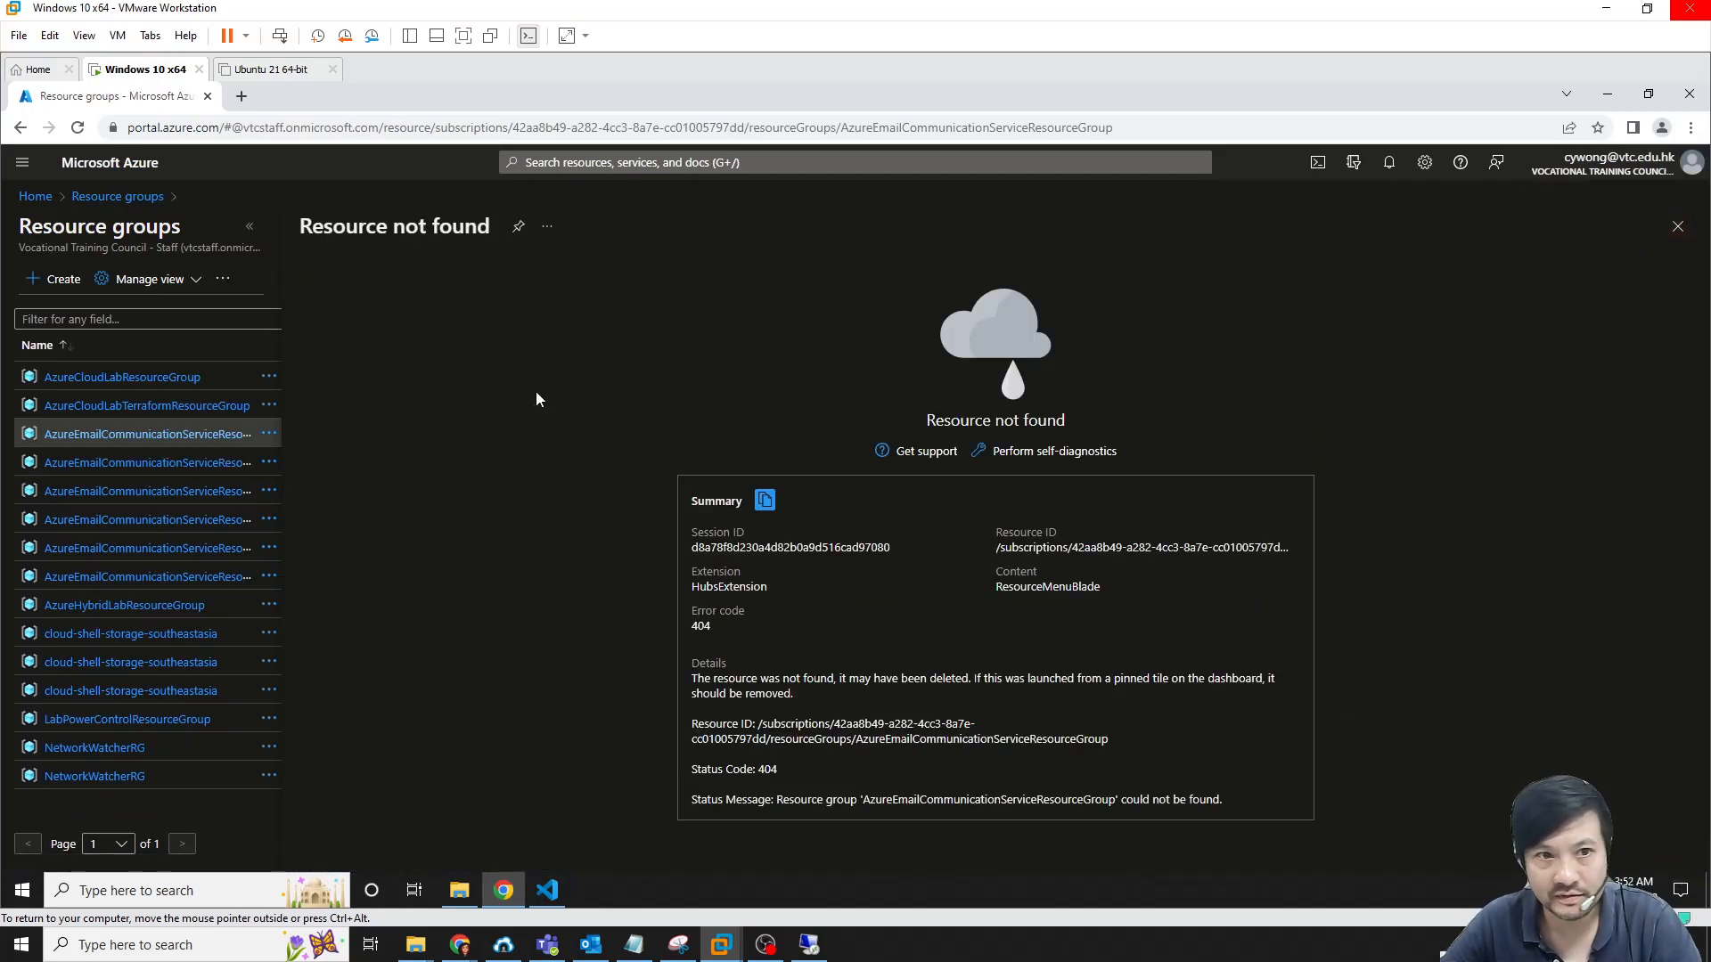
Check the deployment in VS Code, return to the Azure portal in Chrome, and refresh the full resource groups list
click(547, 891)
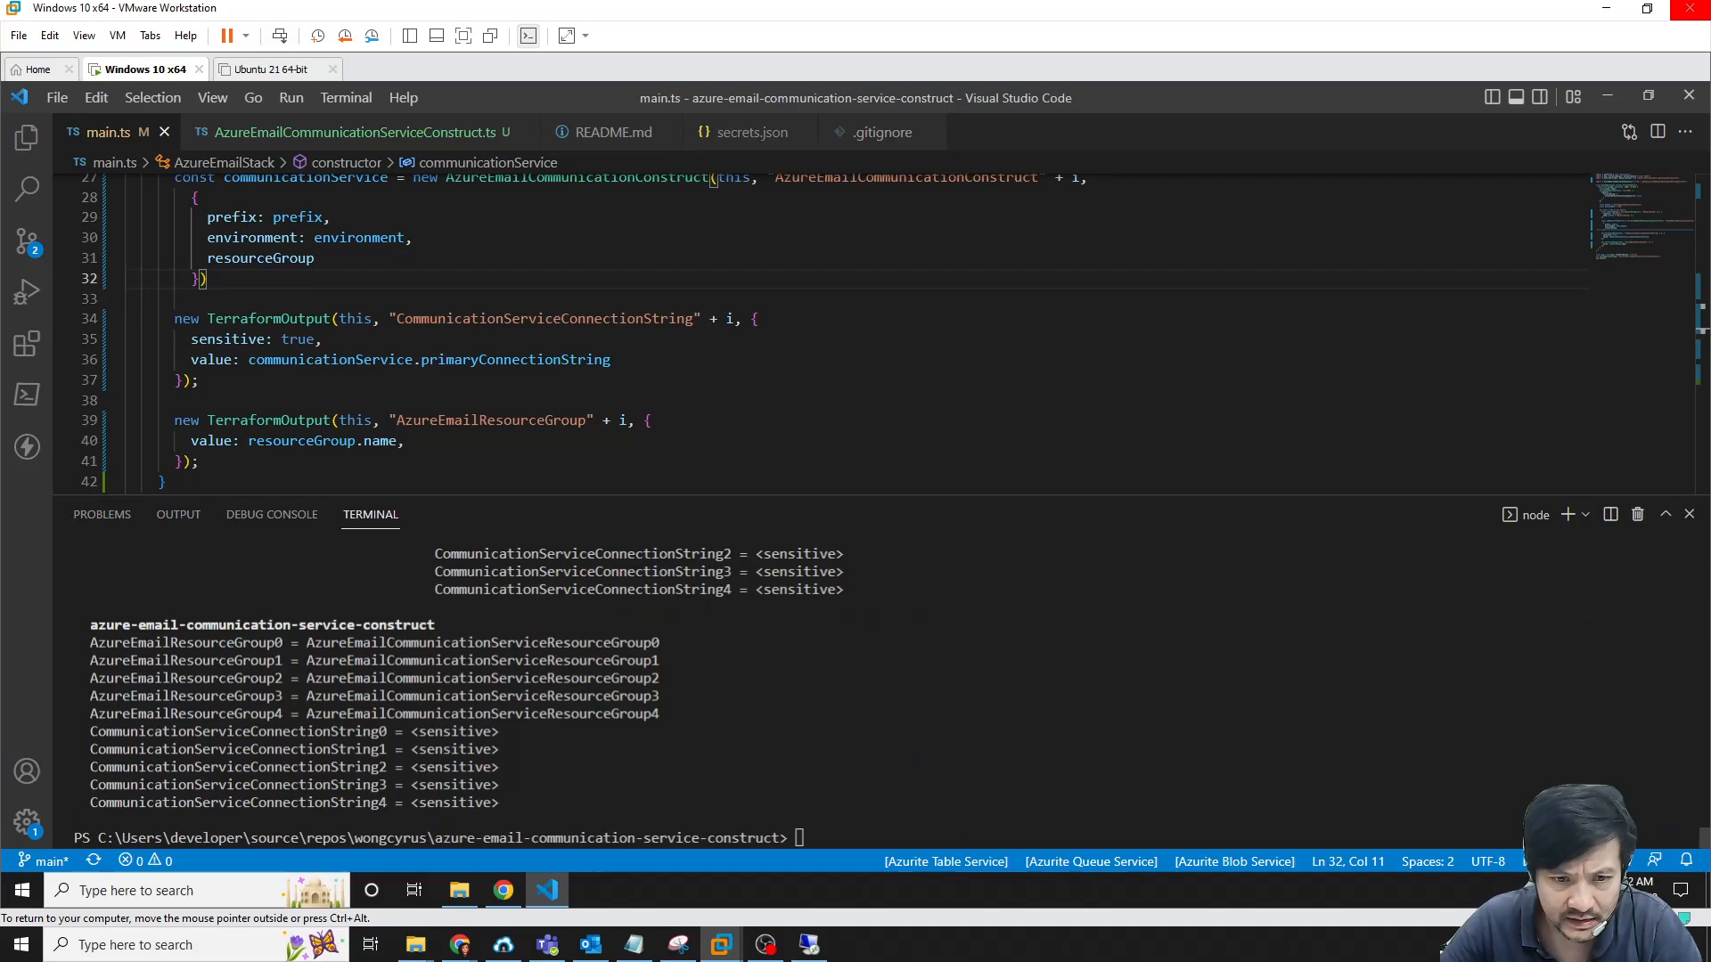
click(504, 891)
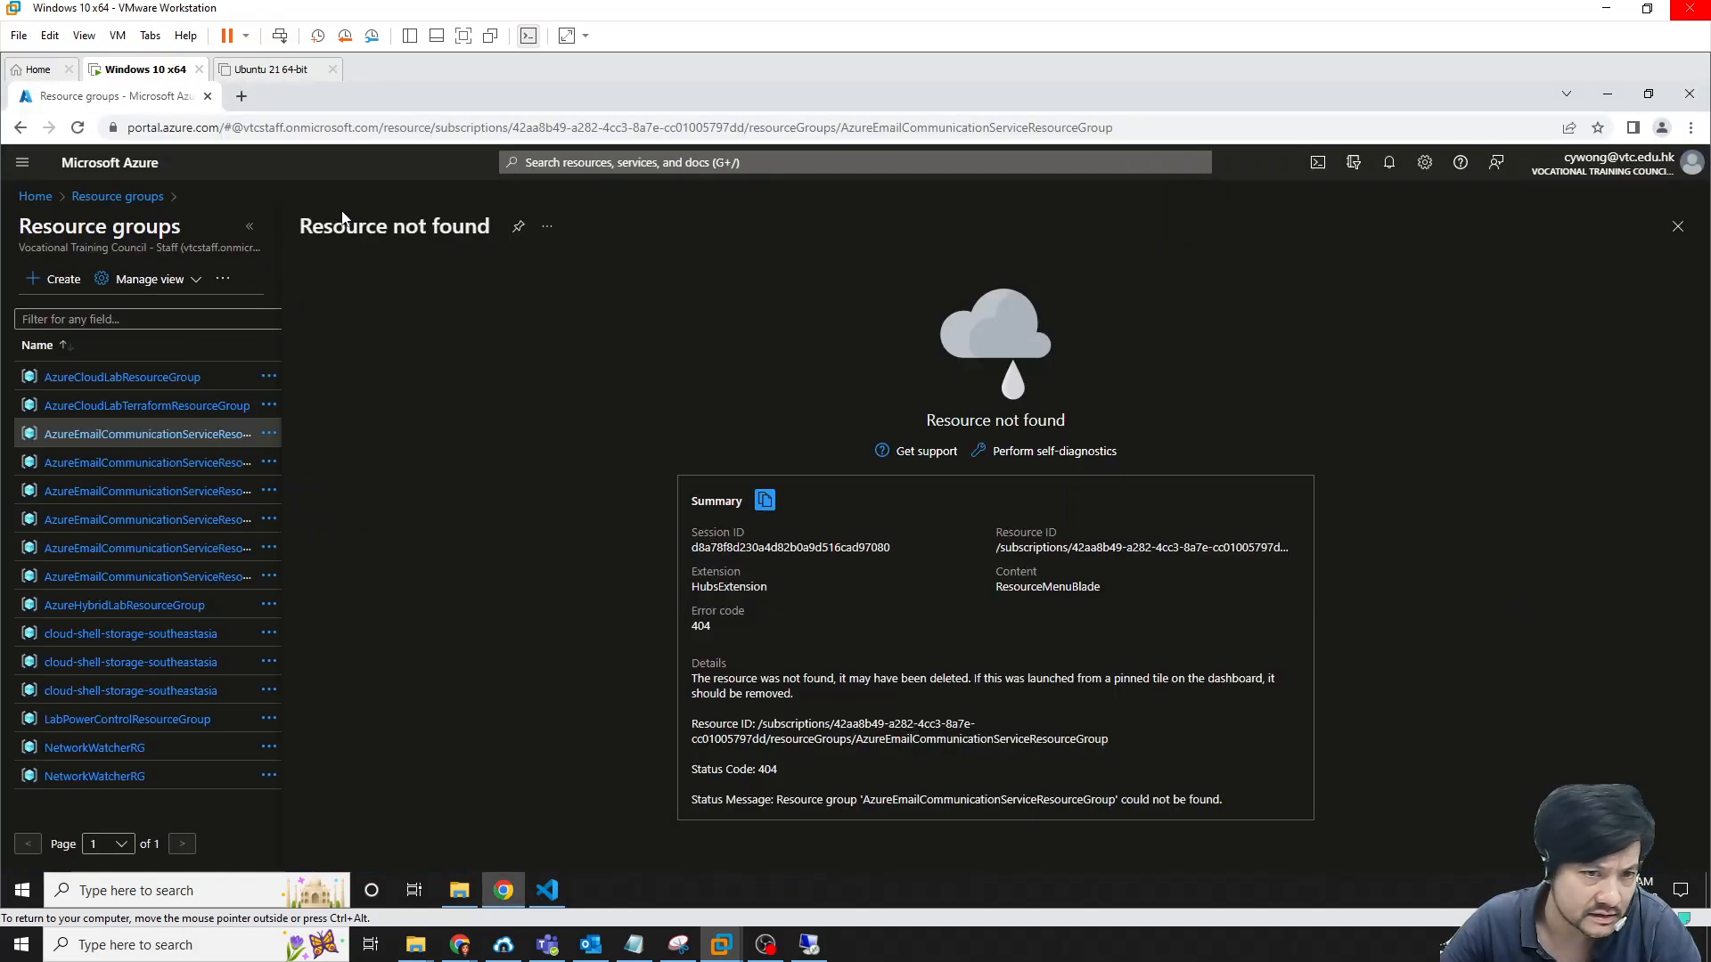
click(1676, 228)
click(237, 278)
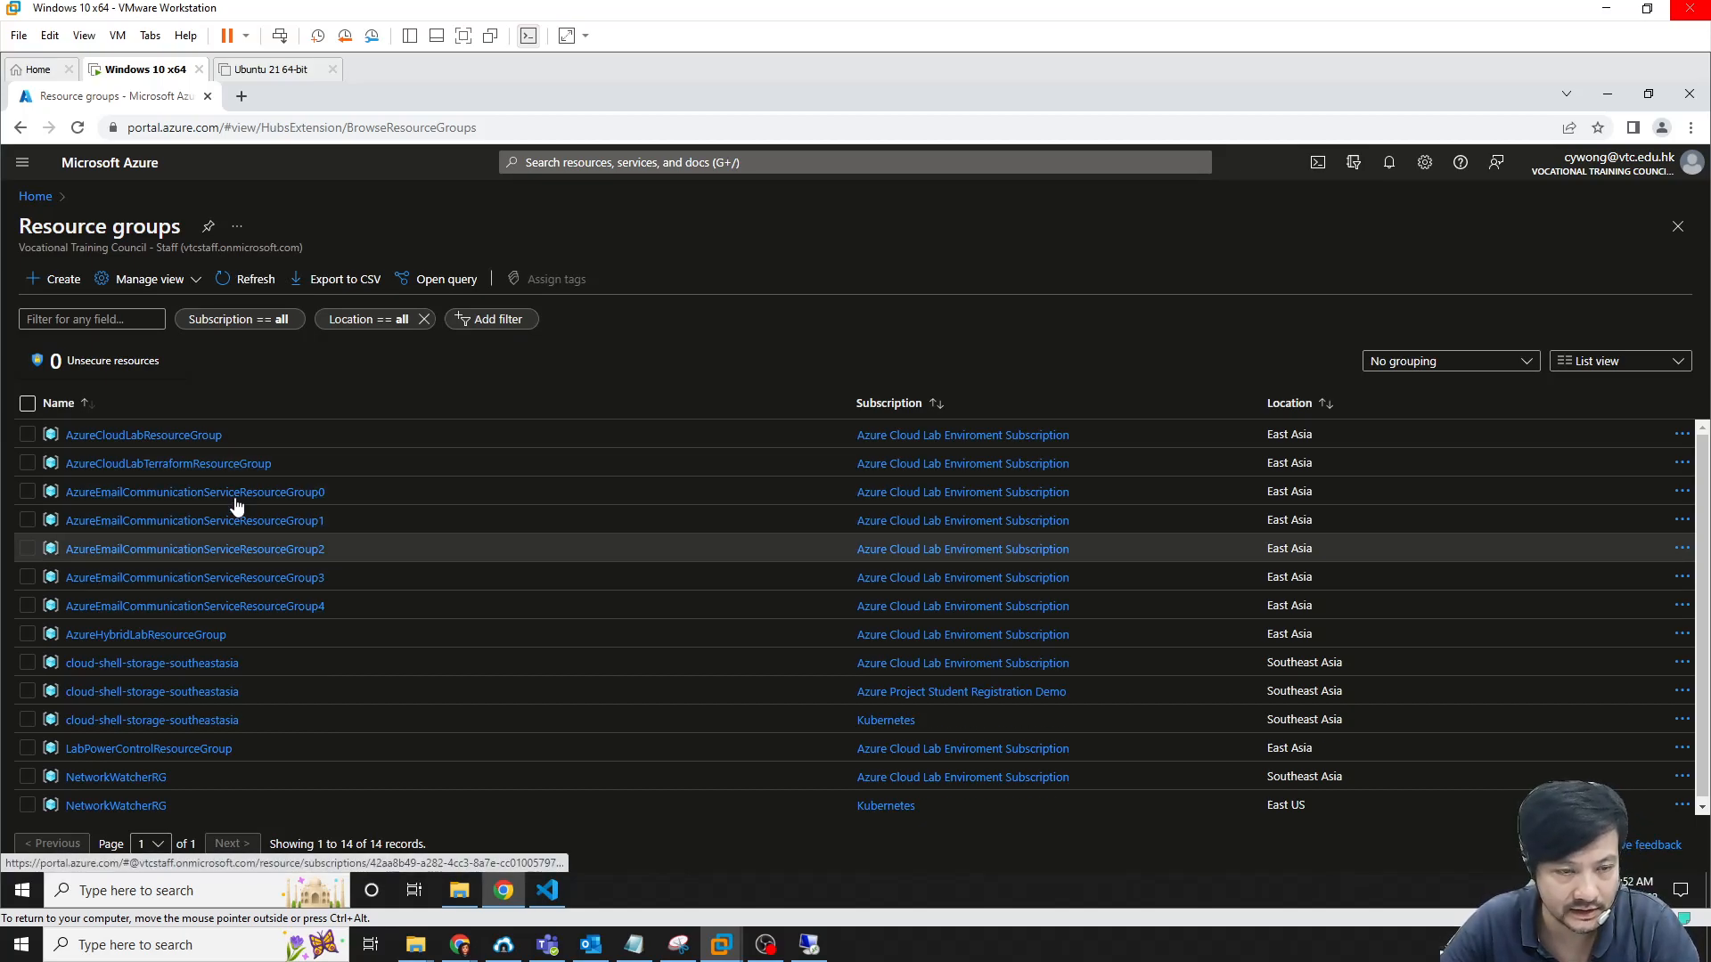
Switch to VS Code and review the apply summary and Terraform outputs of the azure-email-communication-service-construct deployment in the terminal
click(547, 890)
scroll(874, 677, up, 5)
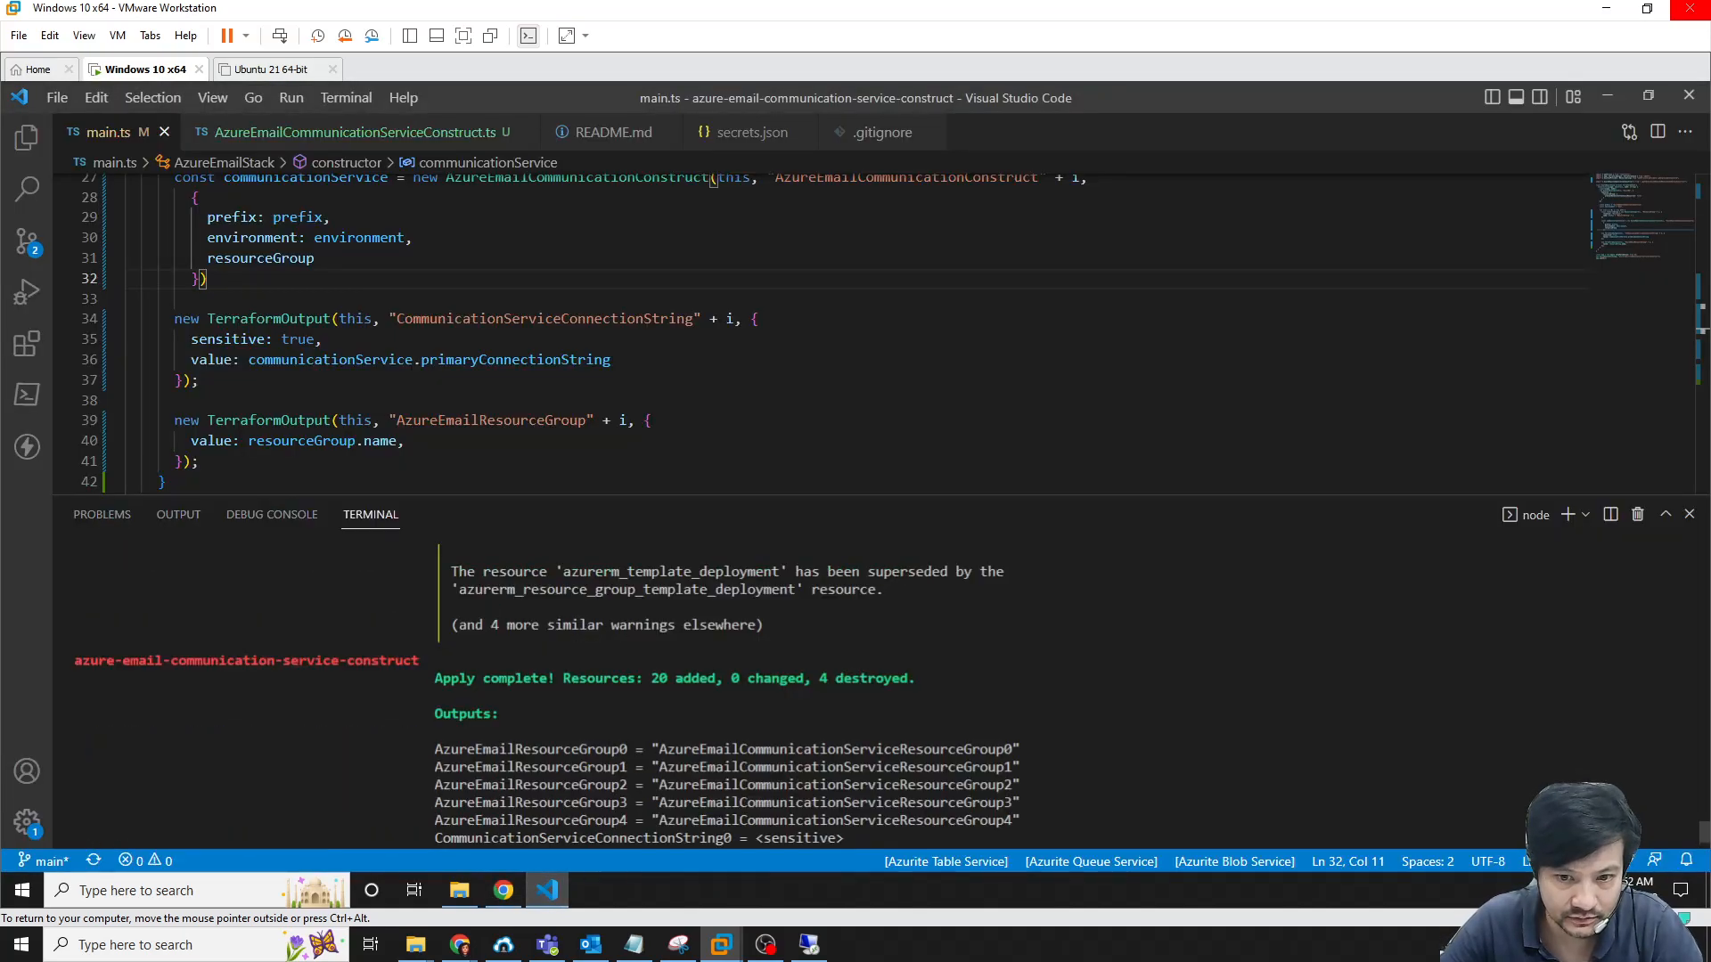
scroll(873, 678, down, 3)
scroll(873, 678, up, 2)
scroll(874, 677, down, 2)
scroll(874, 677, up, 2)
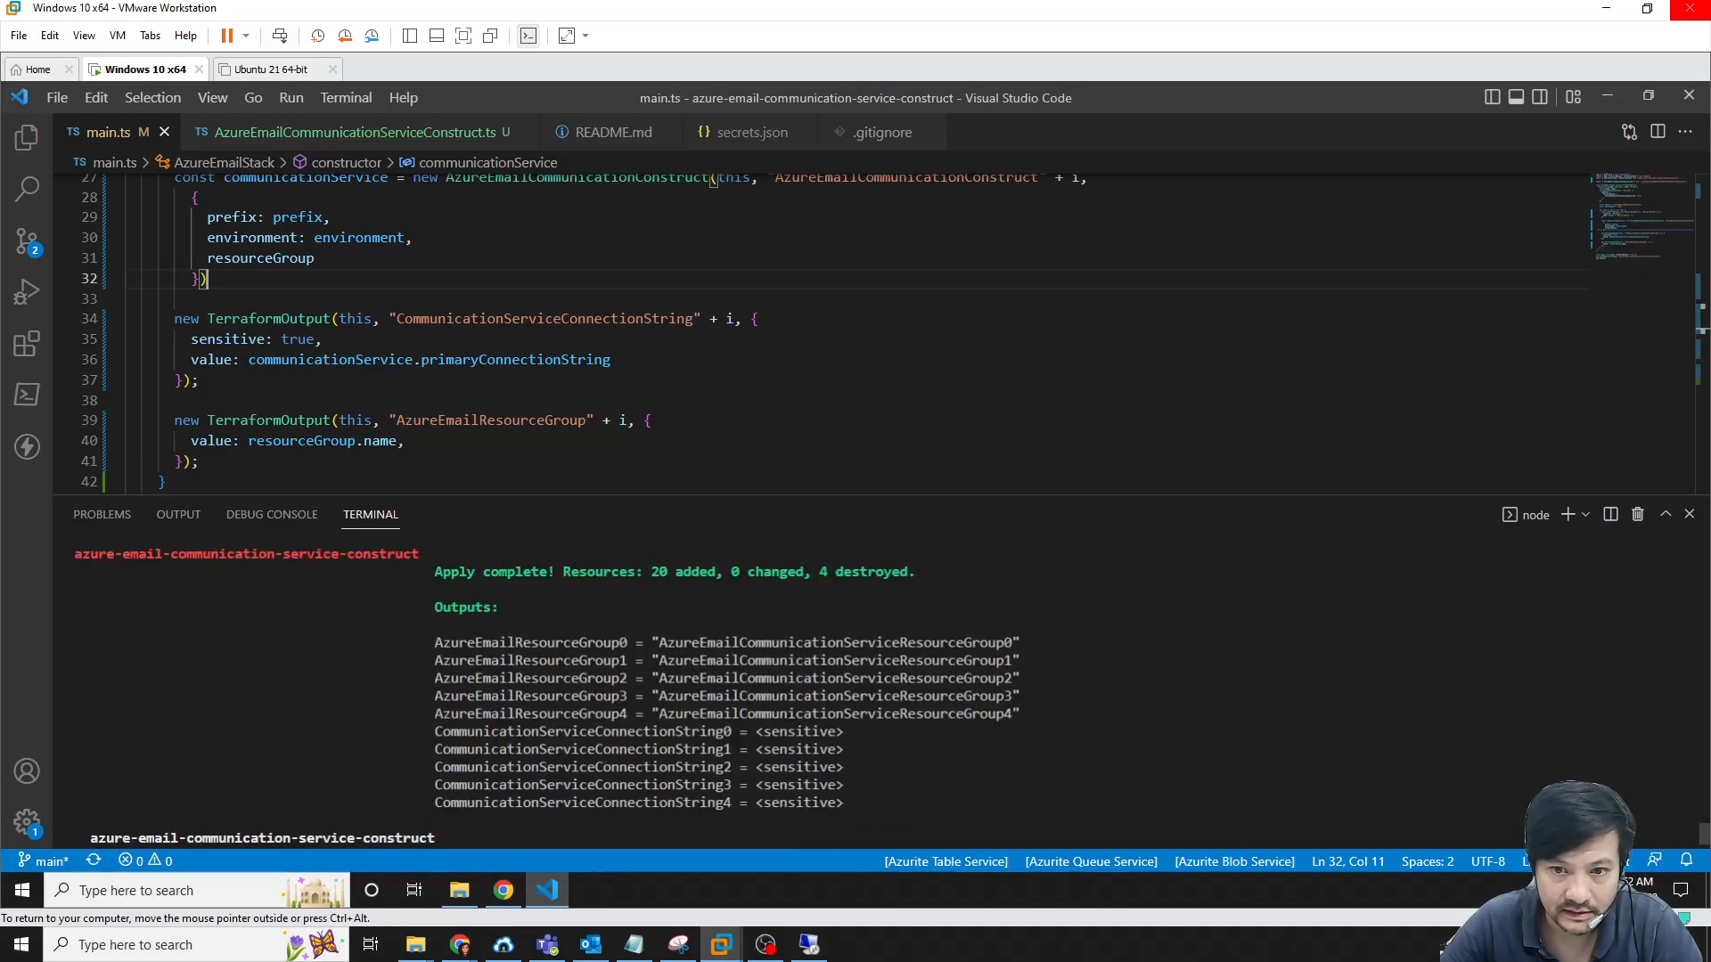
scroll(873, 677, down, 4)
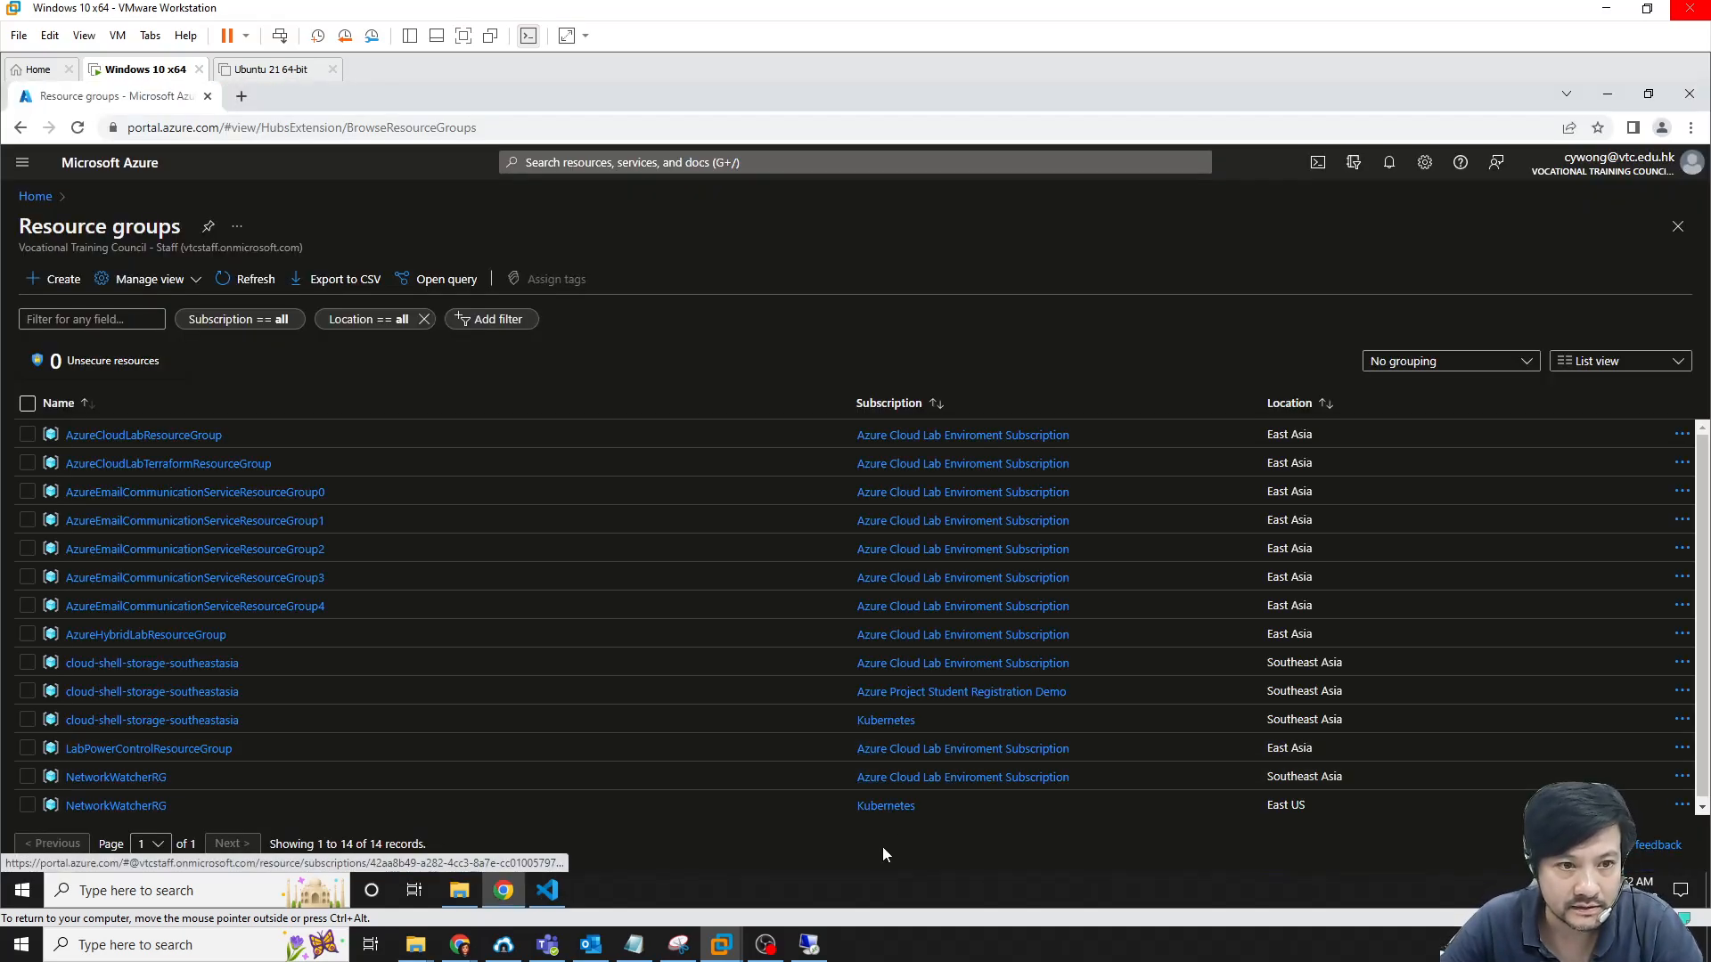
In the Azure portal, add a free Azure subdomain to the email communication service in AzureEmailCommunicationServiceResourceGroup0
click(227, 499)
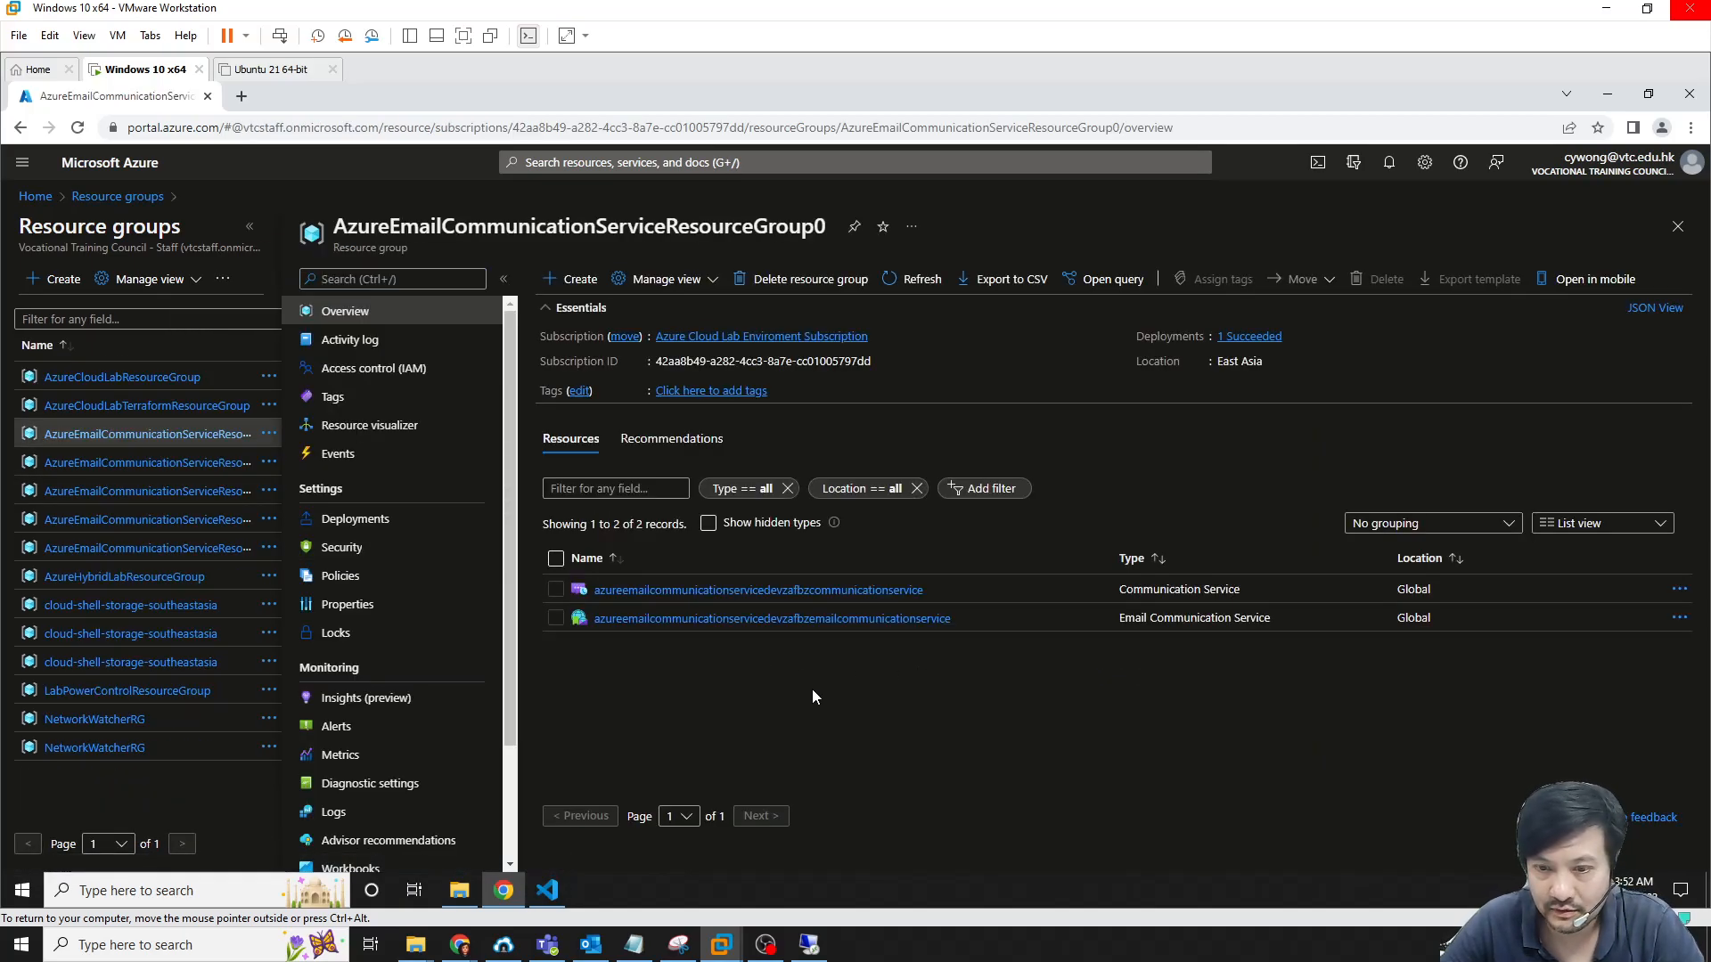
click(733, 619)
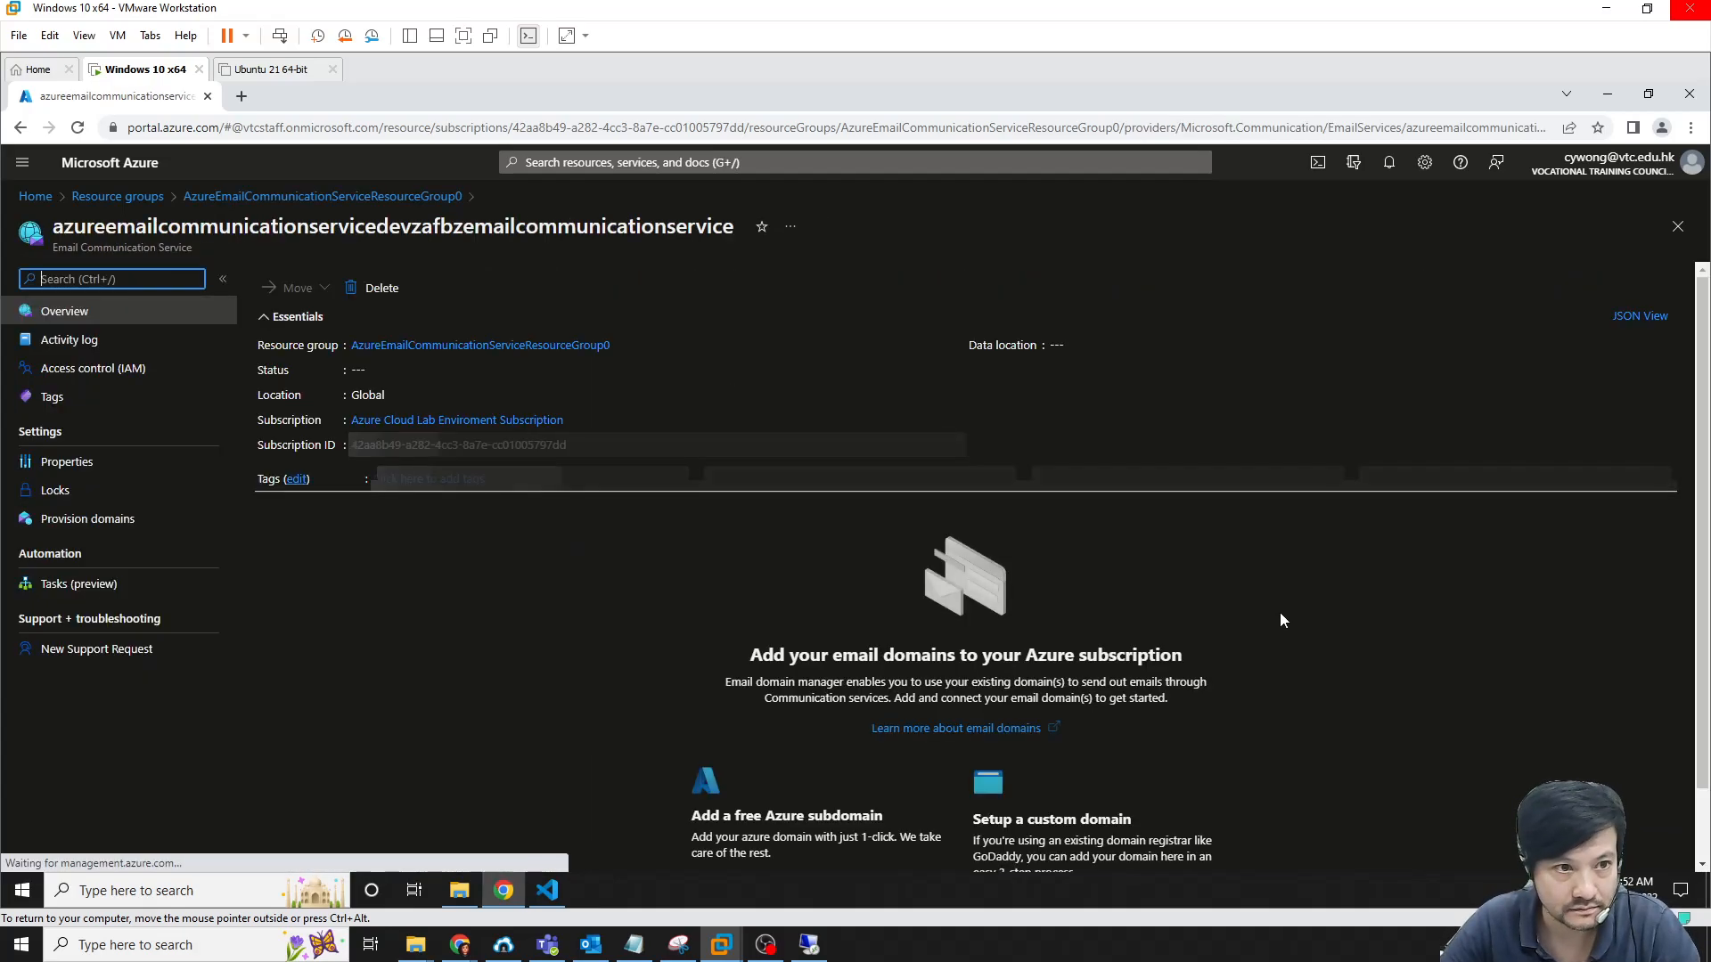
click(84, 521)
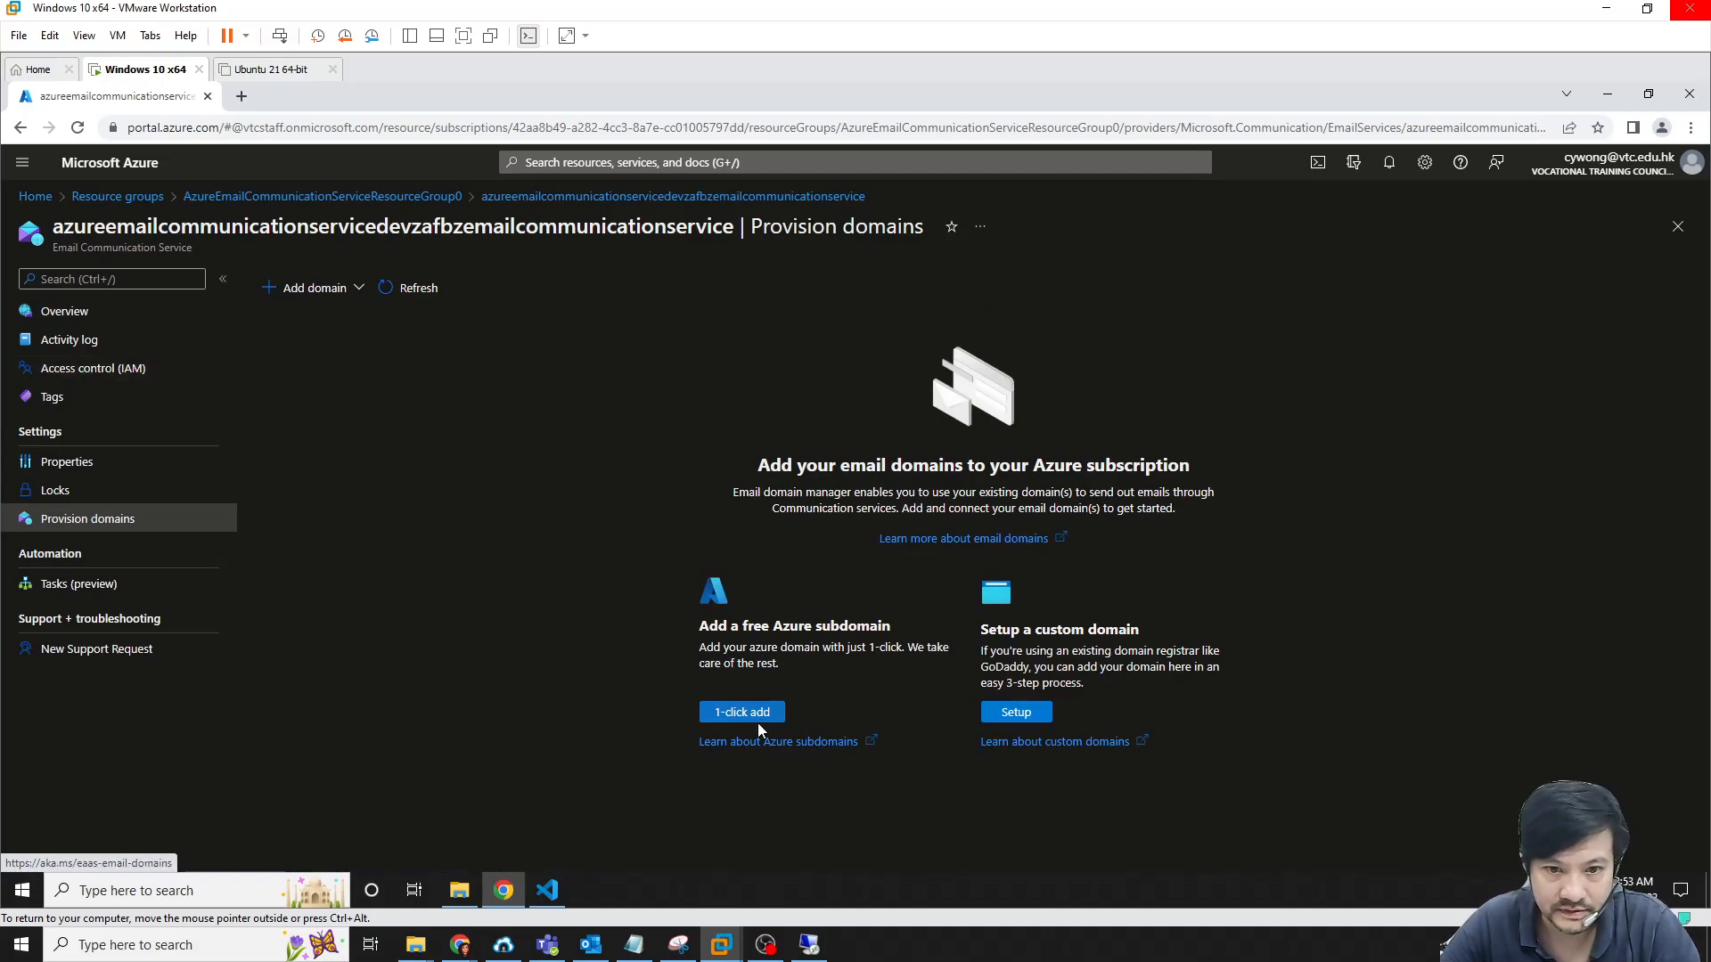
click(756, 715)
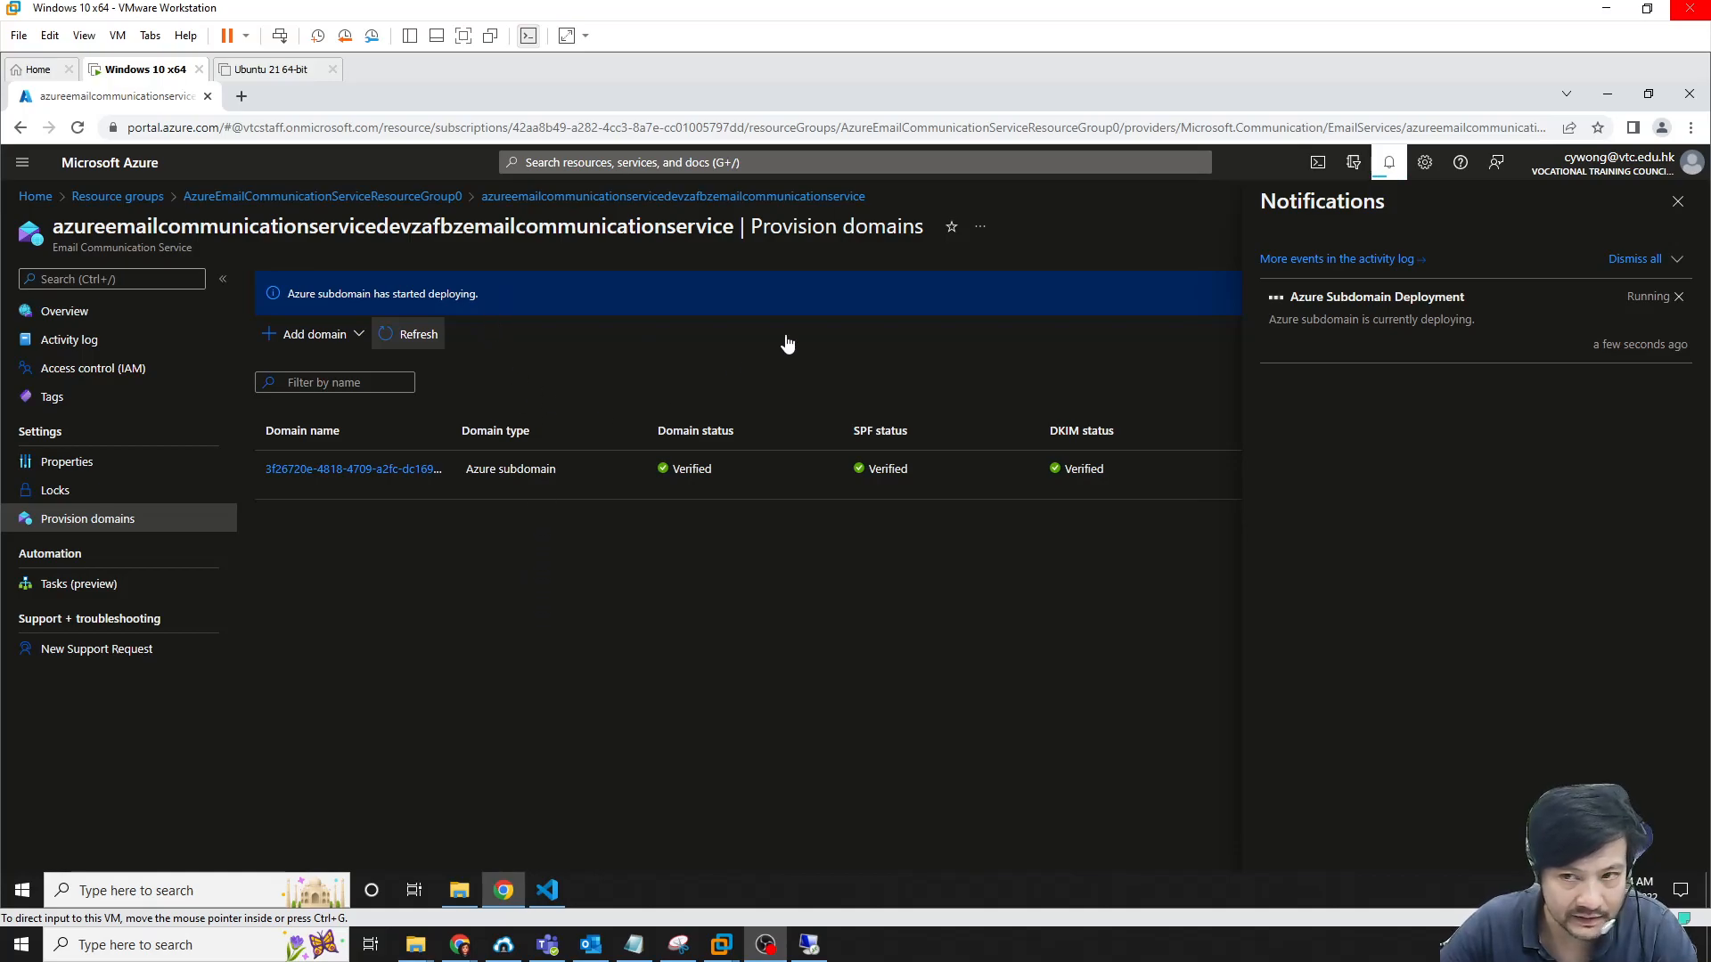
Check the subdomain deployment in the notifications and refresh the email communication service's provisioned domains
click(1388, 165)
click(1389, 167)
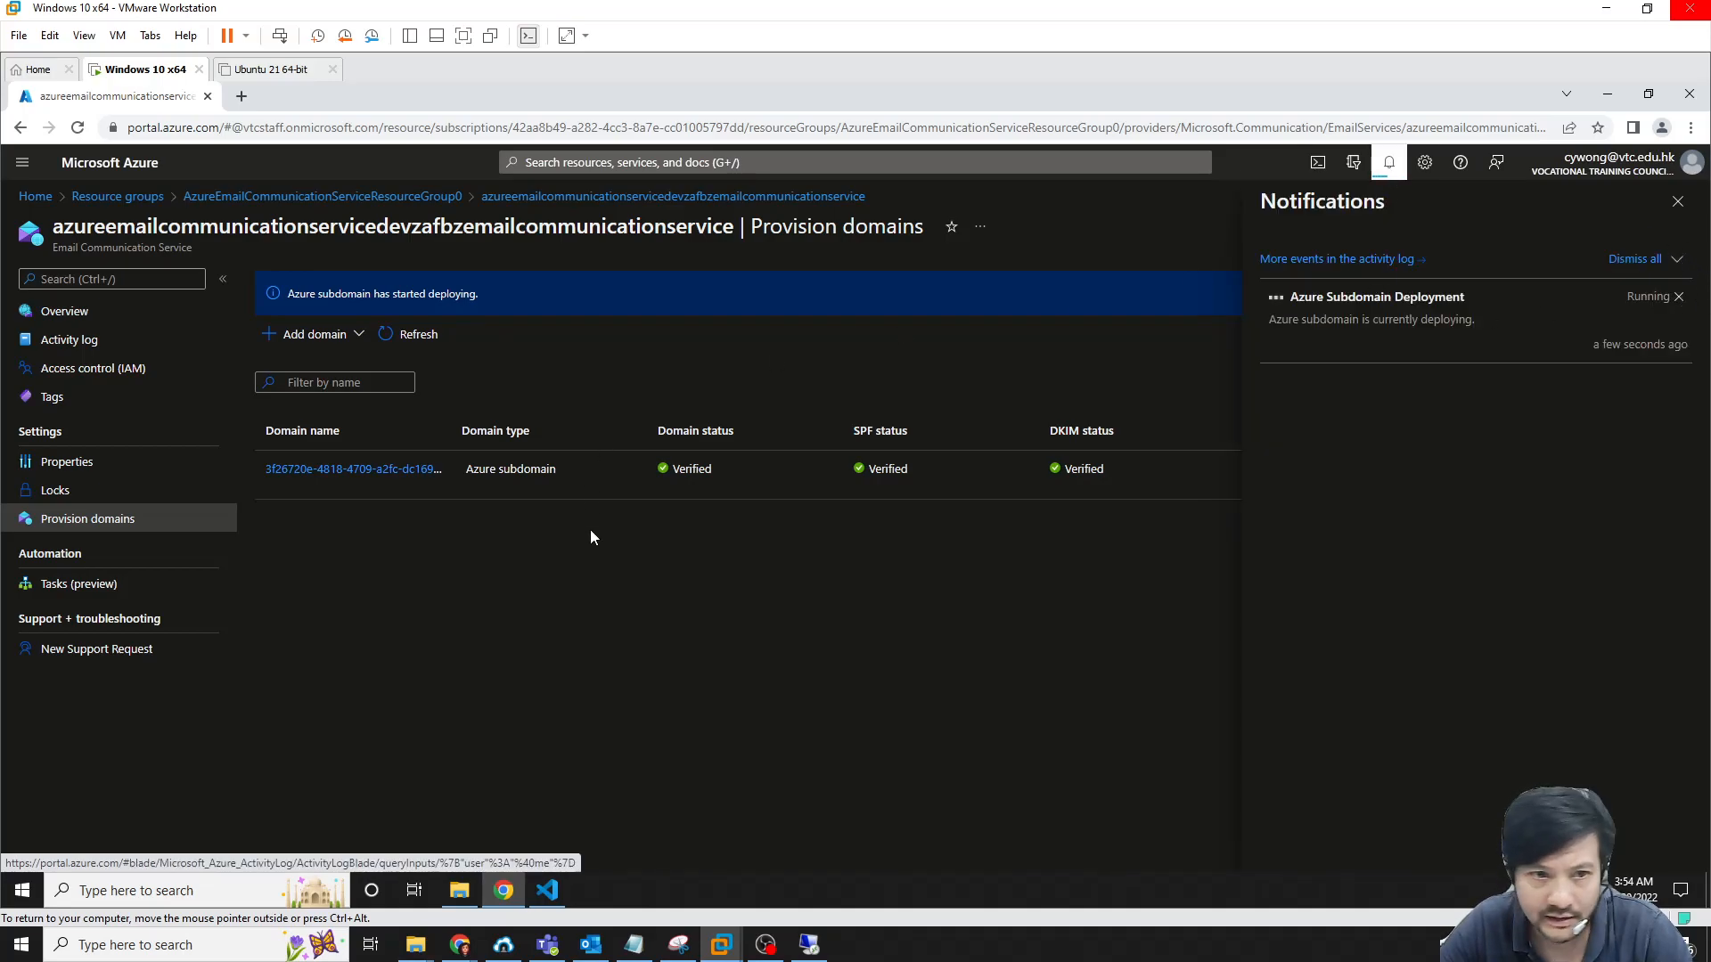
click(419, 336)
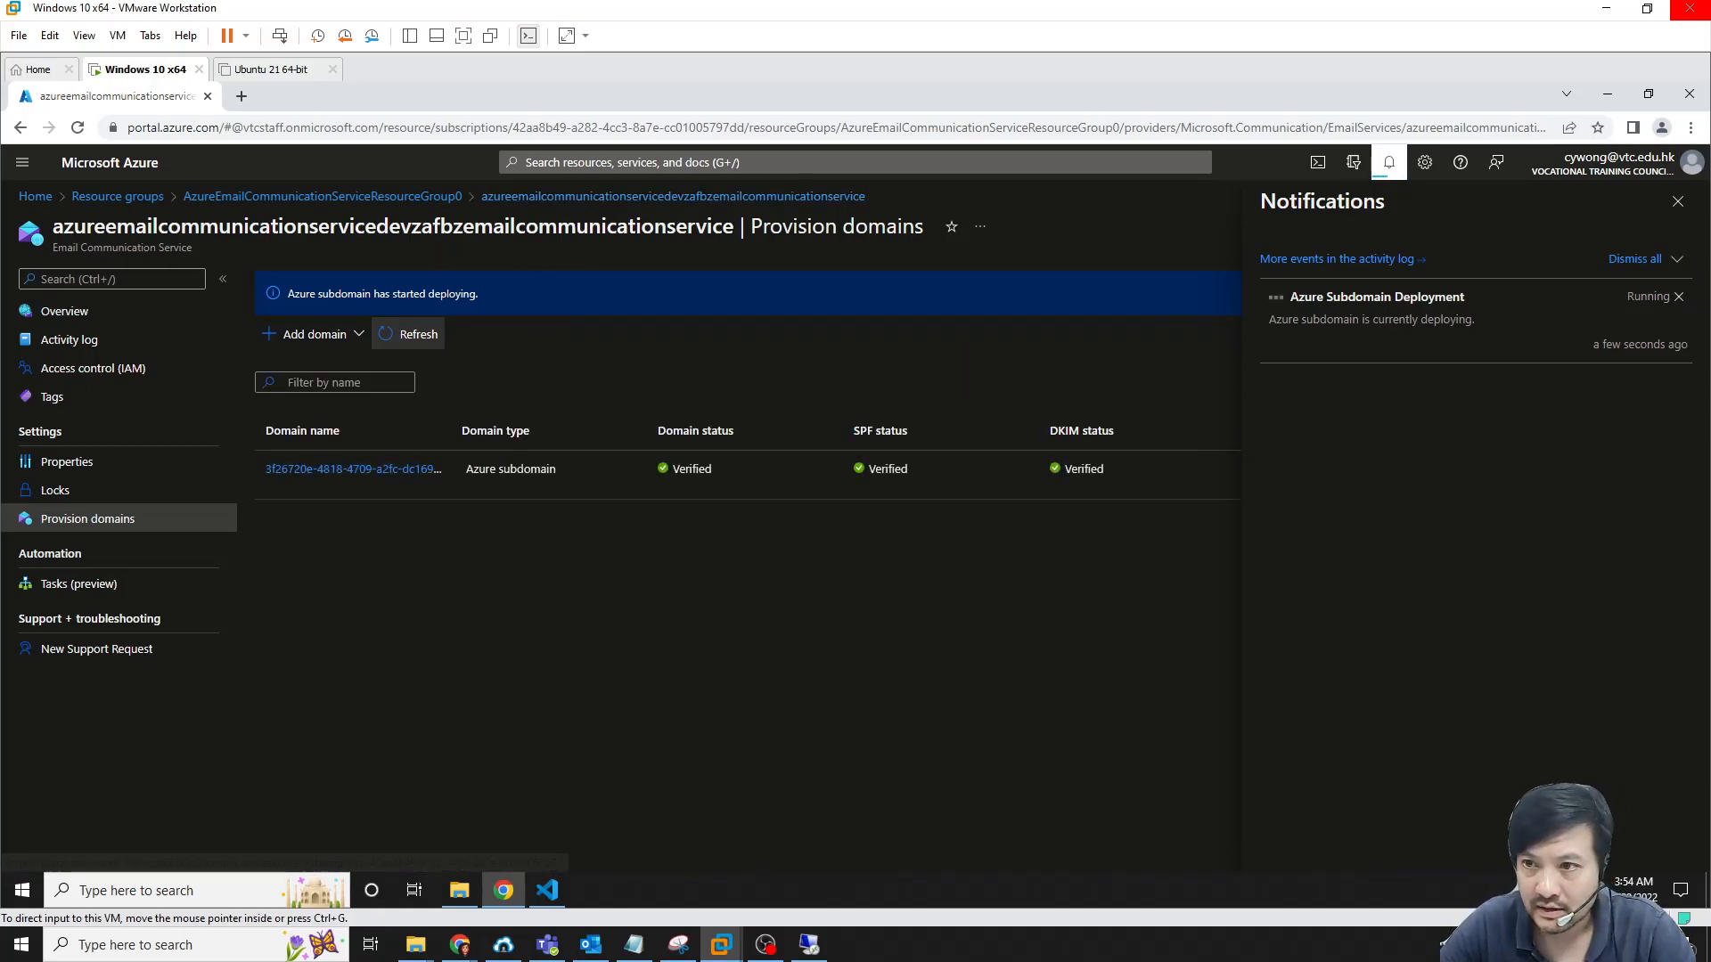
click(1678, 201)
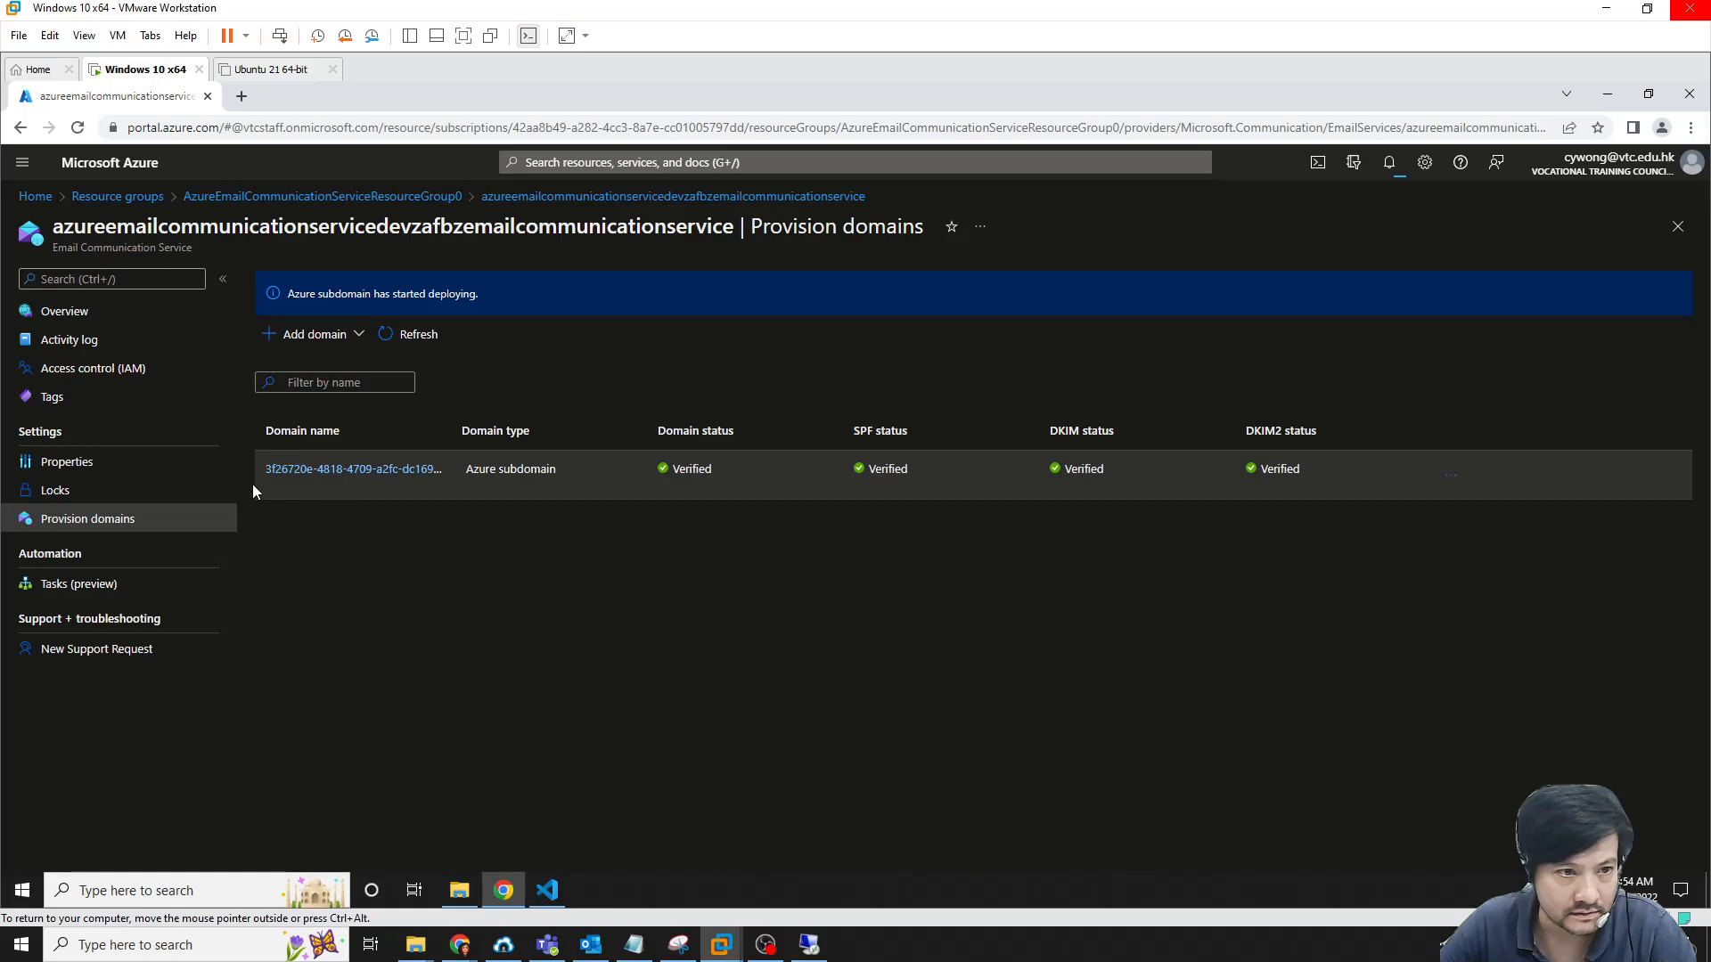
Open the email Domains page of the communication service in AzureEmailCommunicationServiceResourceGroup0
click(670, 197)
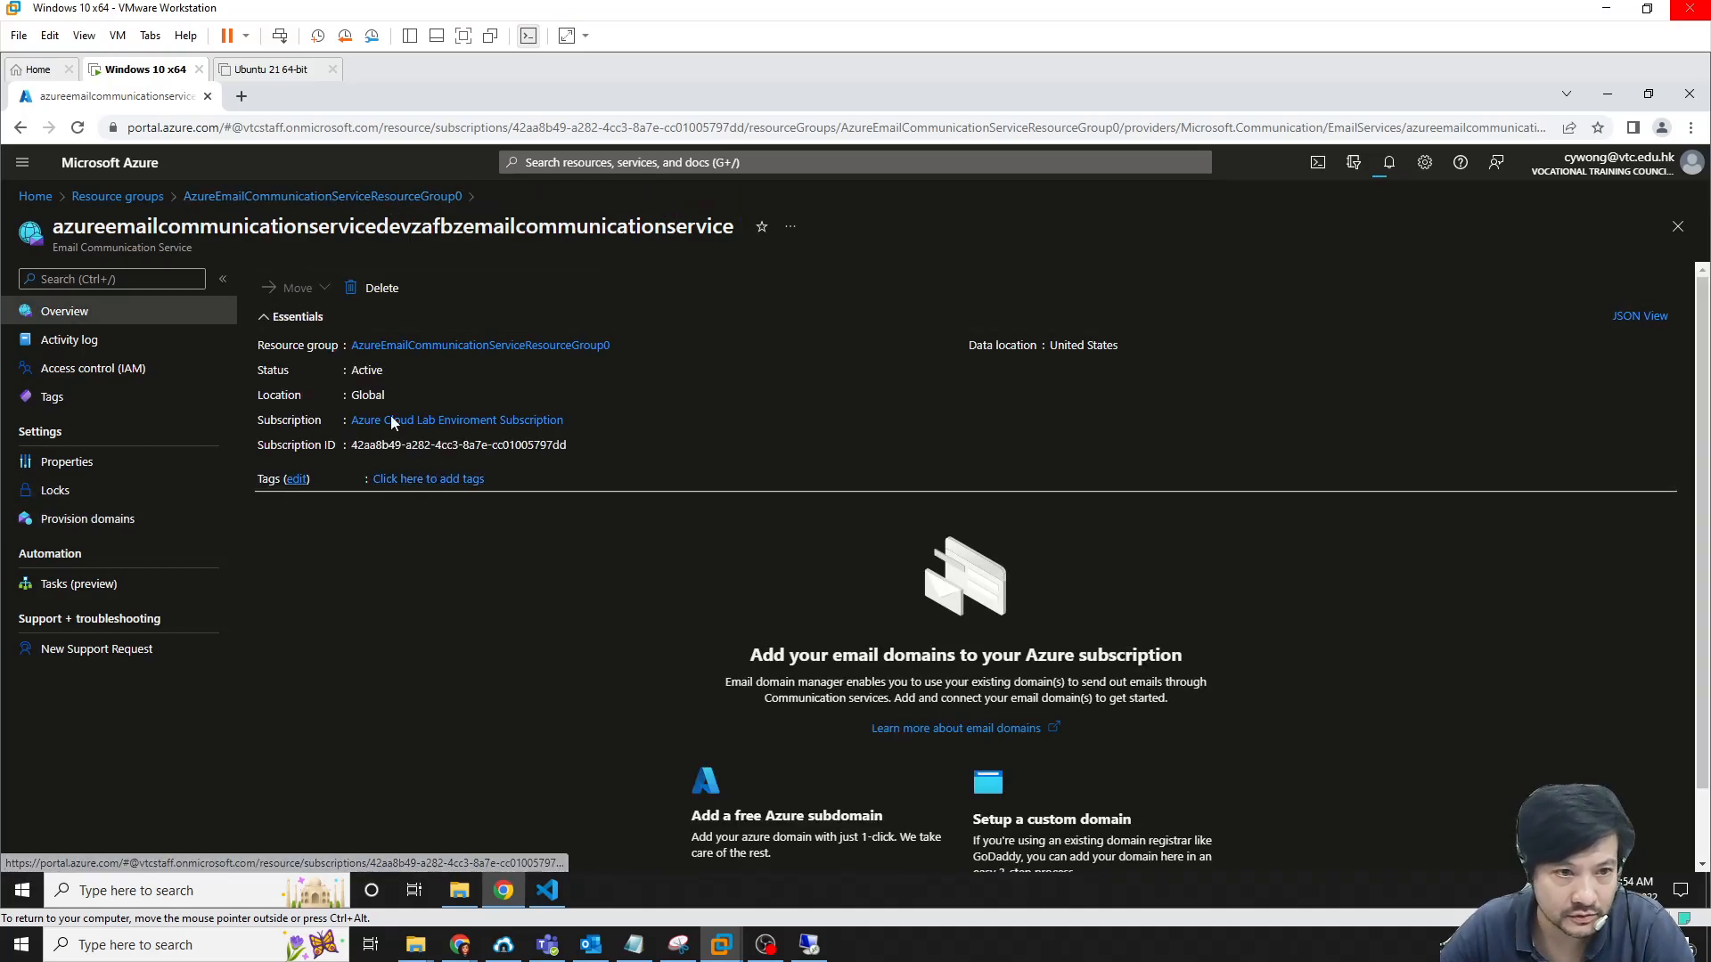
click(340, 195)
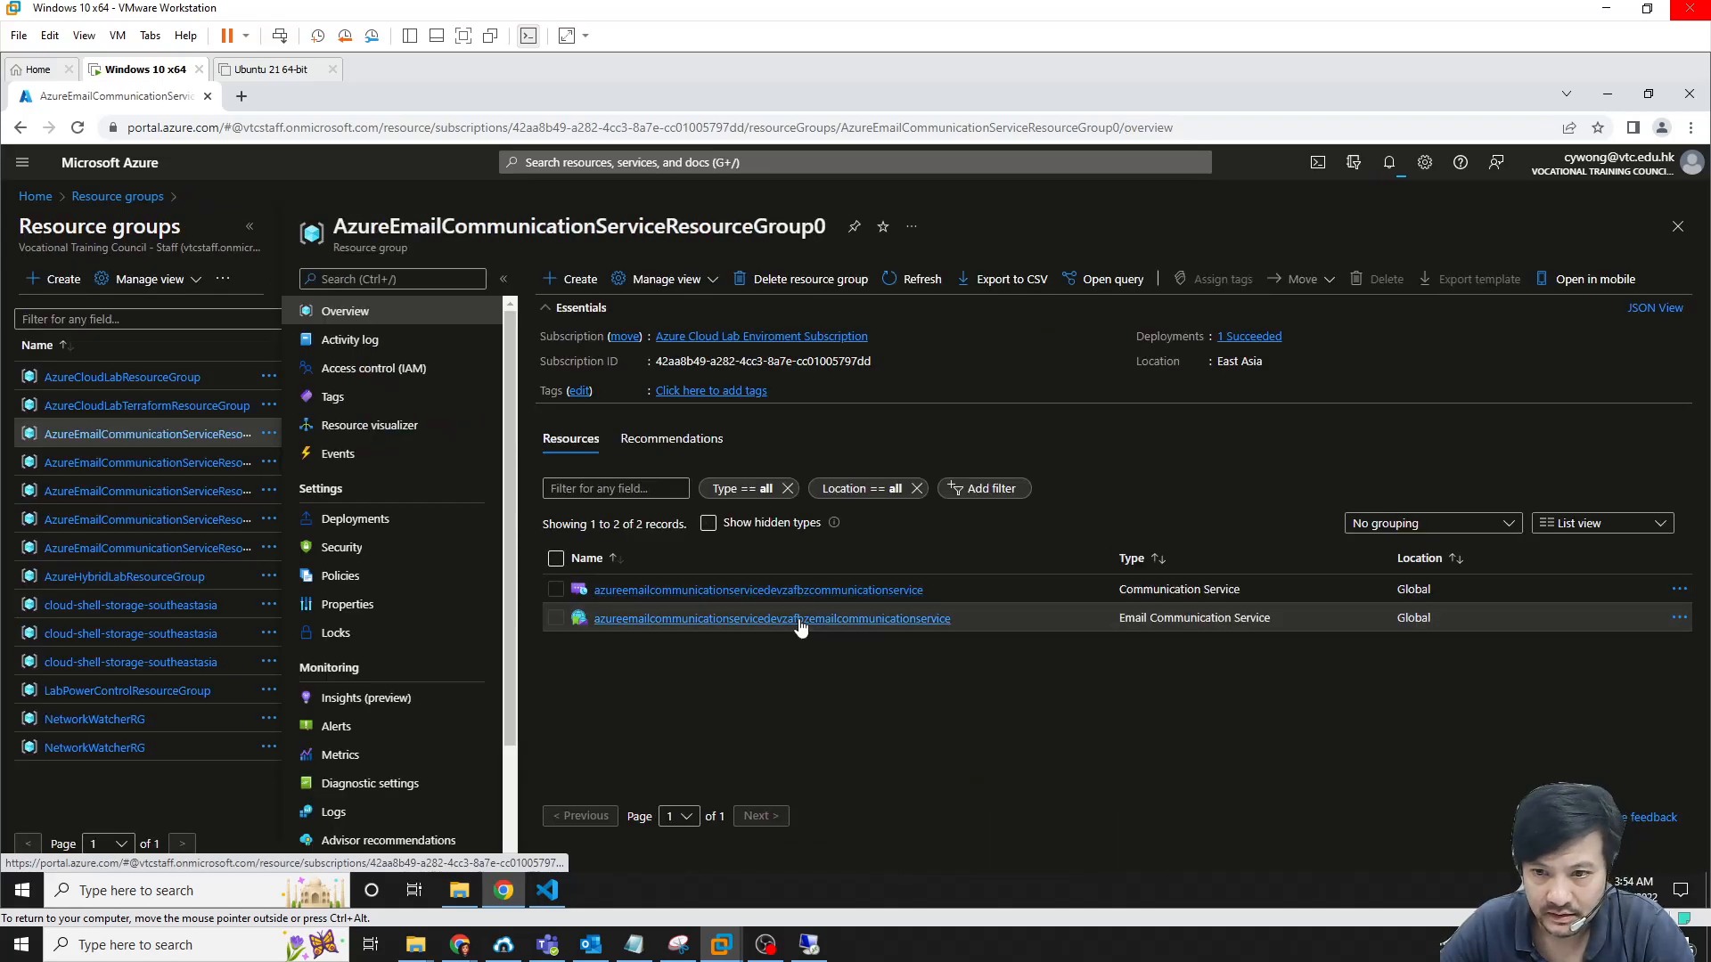
click(803, 592)
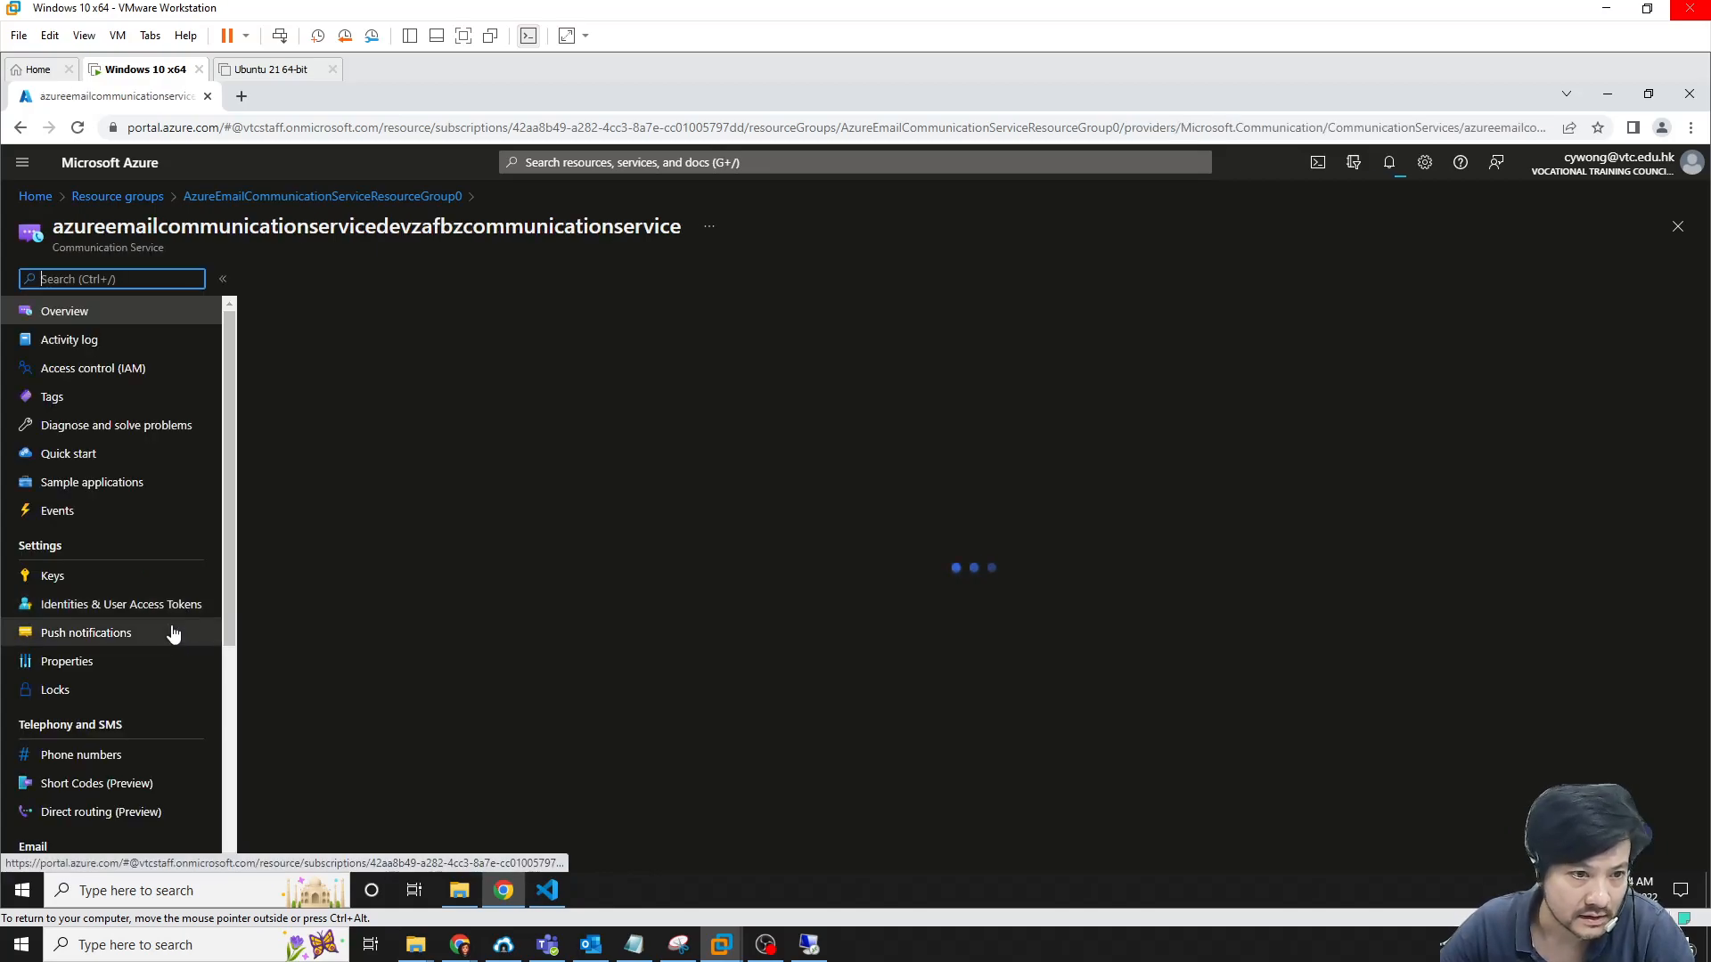
scroll(172, 629, down, 1)
scroll(171, 625, down, 2)
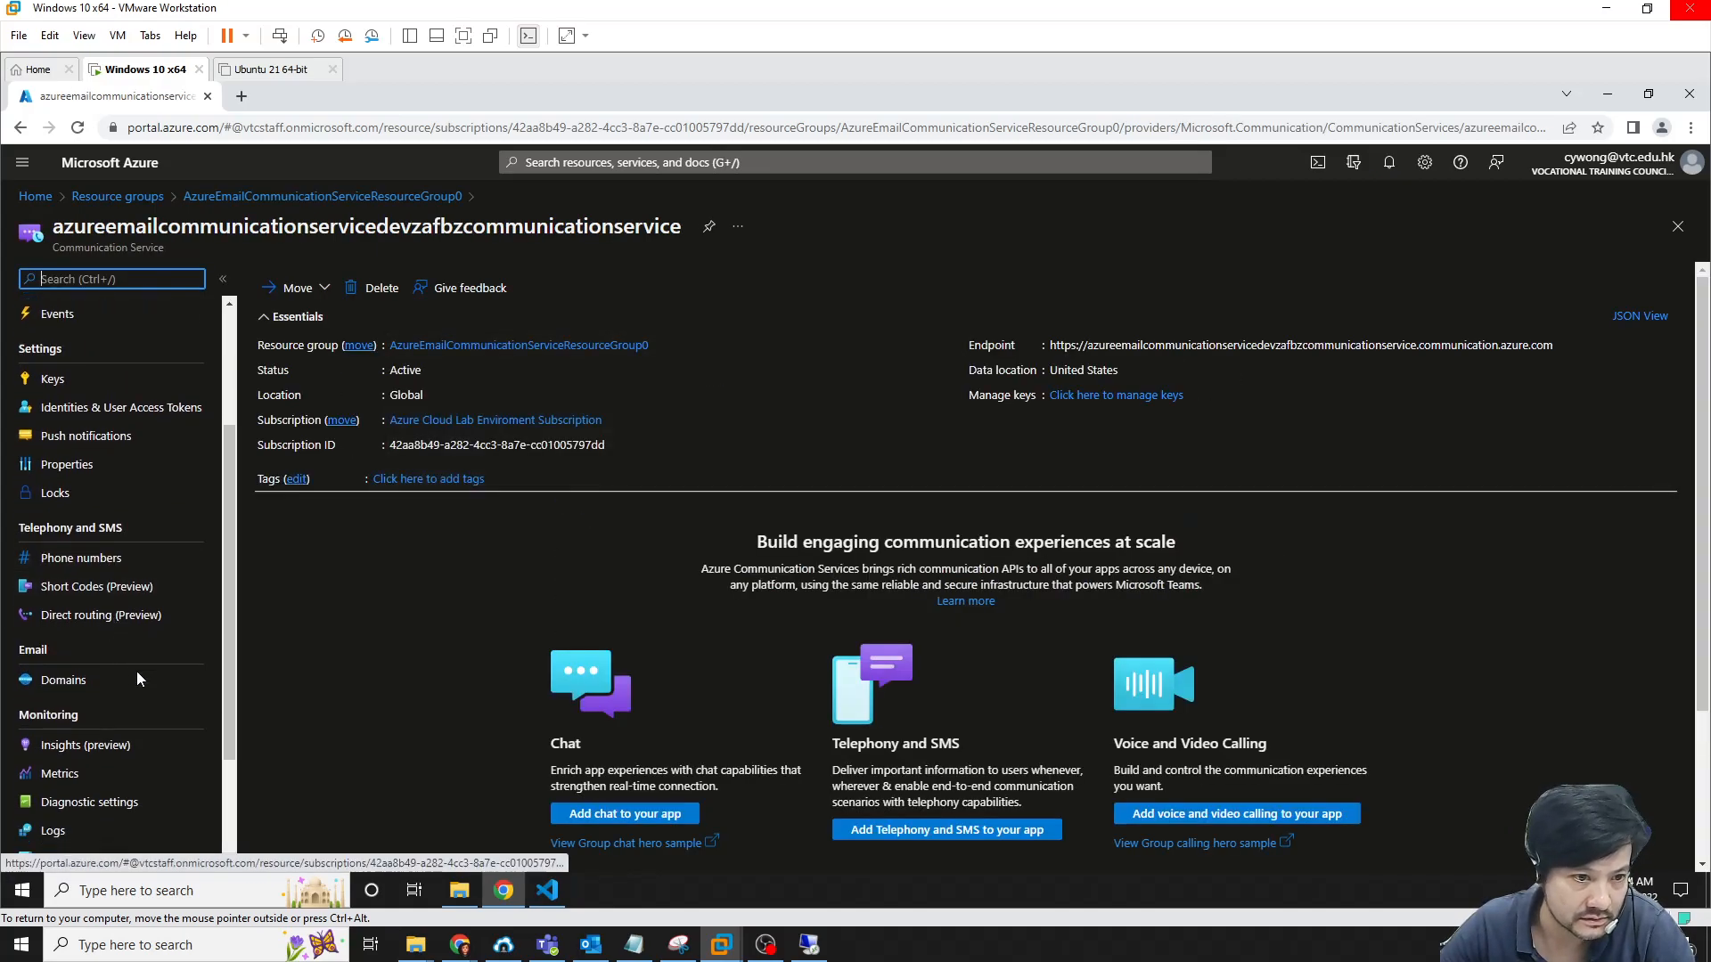
click(71, 612)
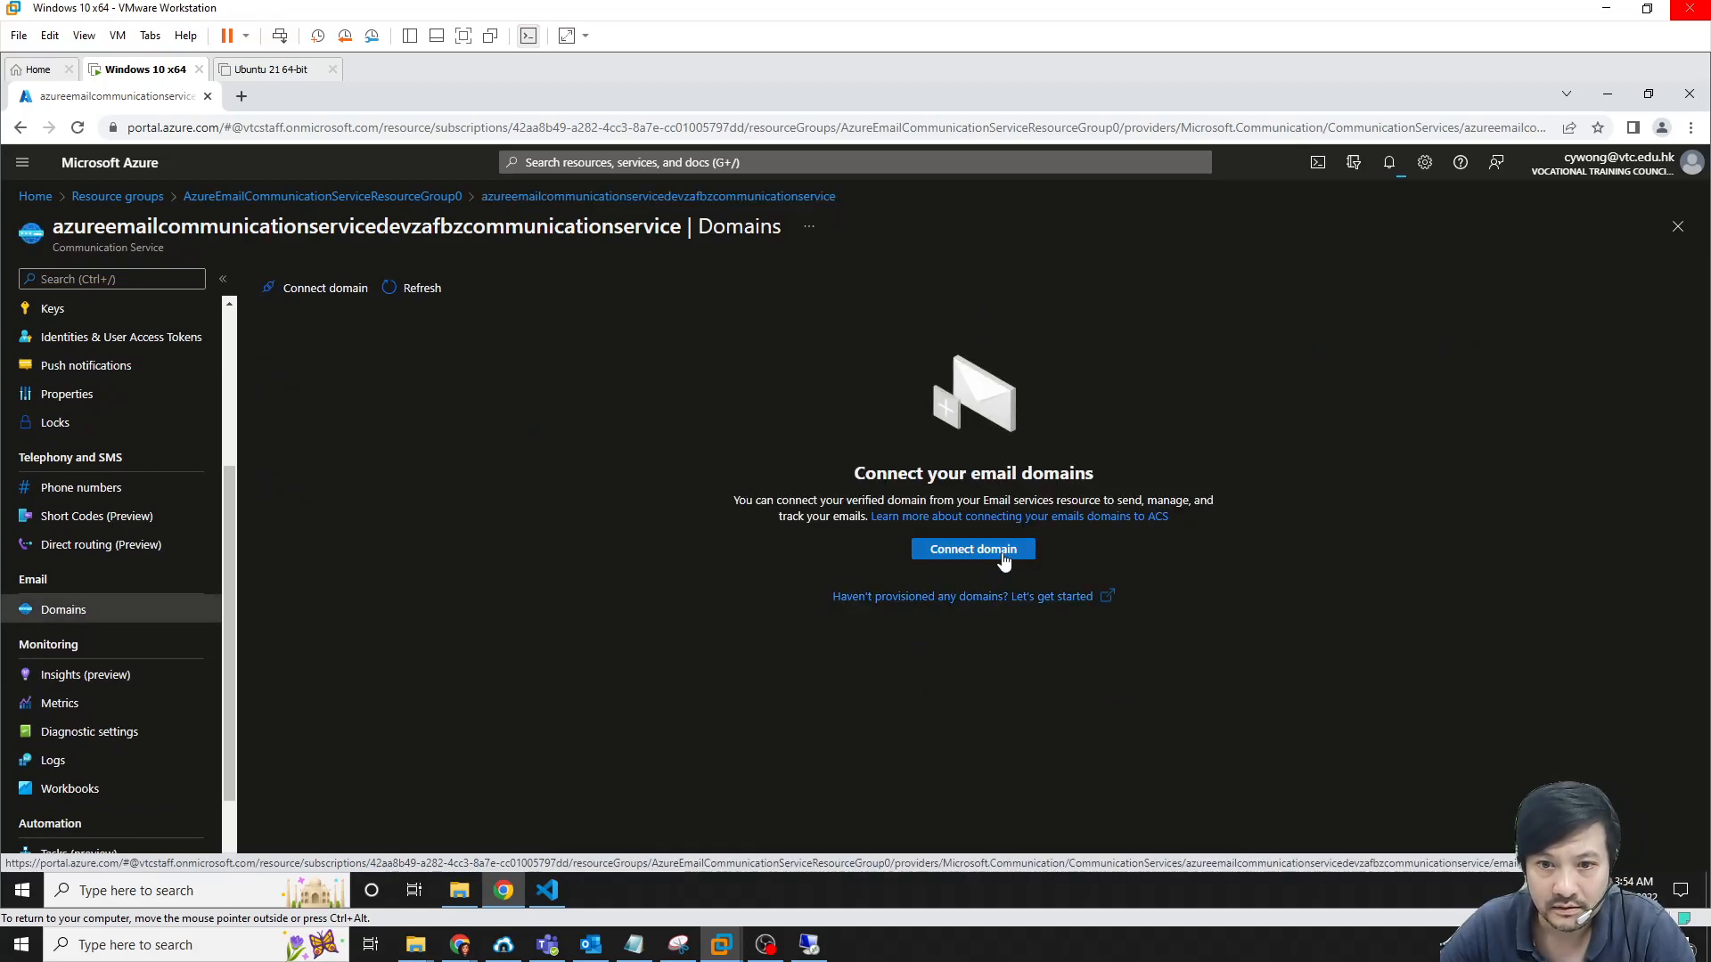
Connect the verified Azure subdomain of AzureEmailCommunicationServiceResourceGroup0's email service to the communication service and refresh the domain list
click(1002, 552)
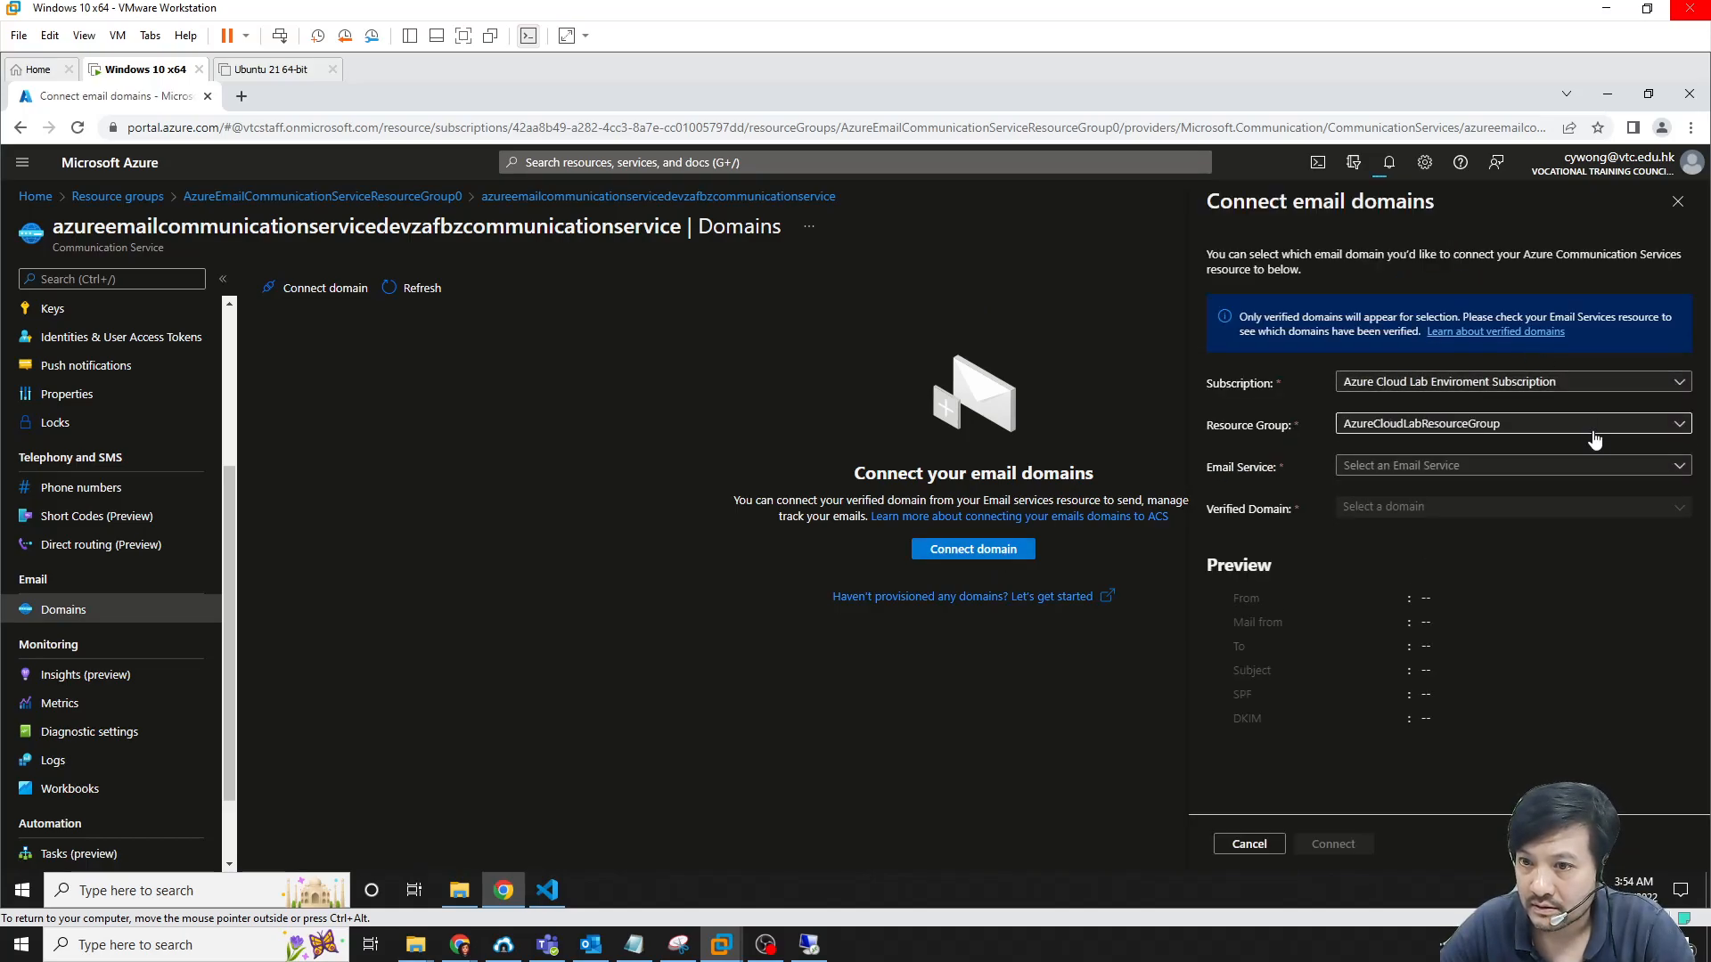
click(1596, 431)
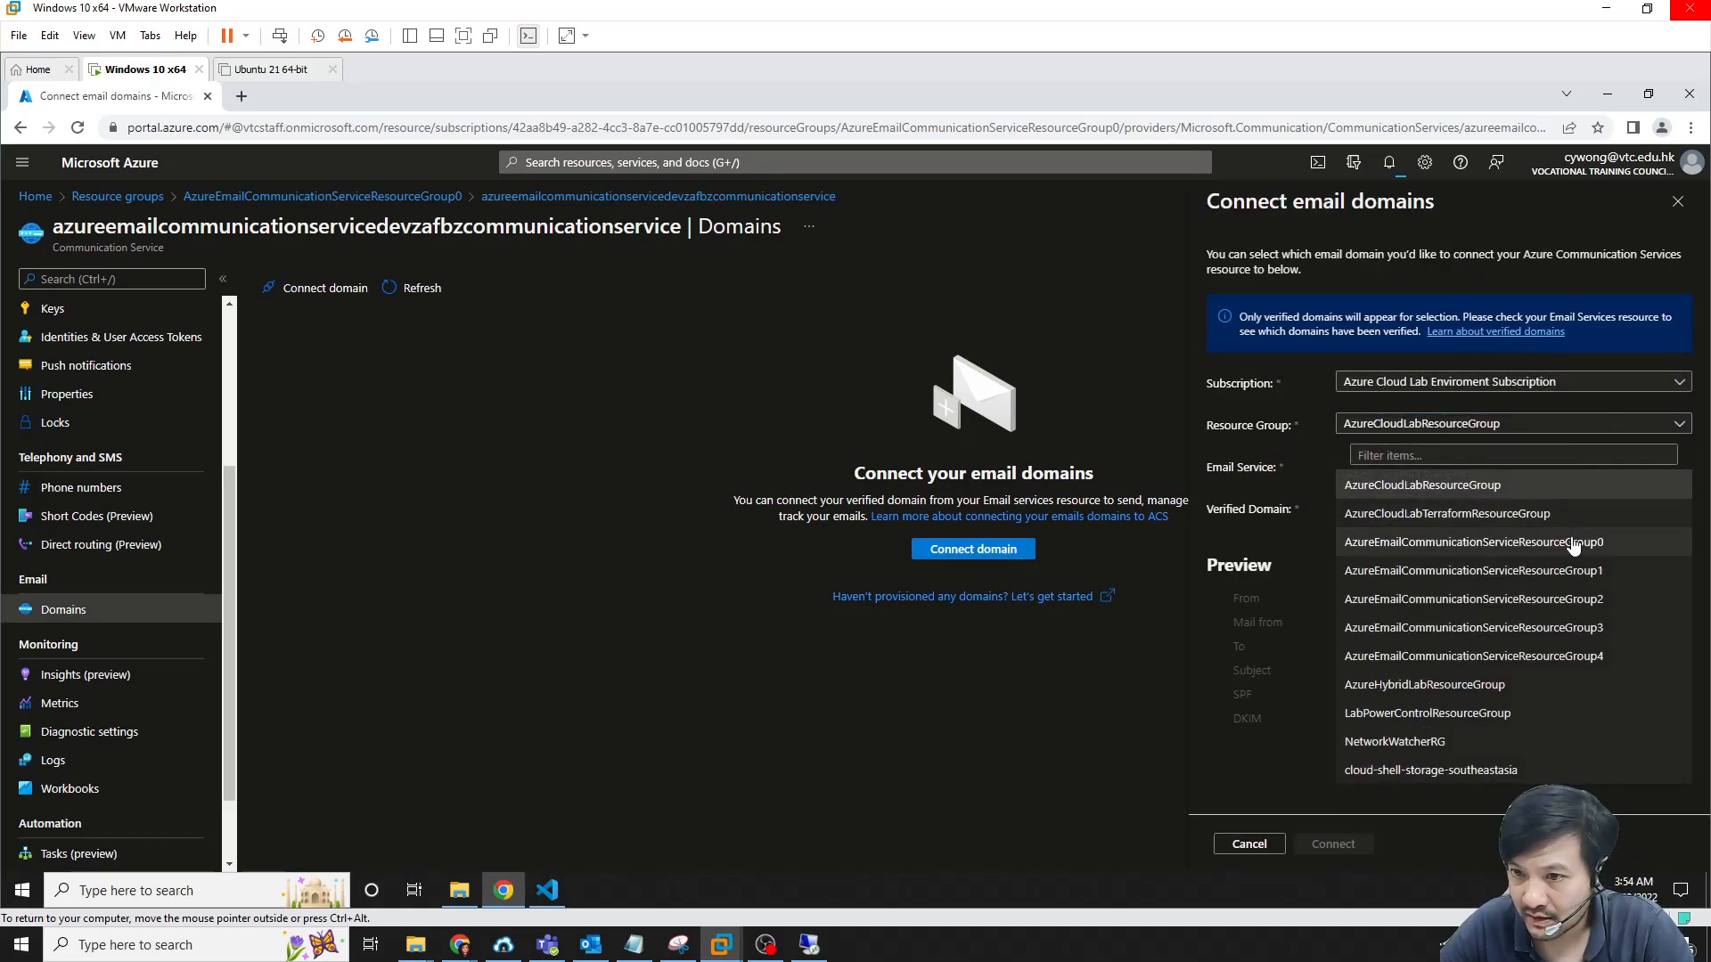
click(1573, 549)
click(1559, 467)
click(1526, 490)
click(1599, 510)
click(1545, 535)
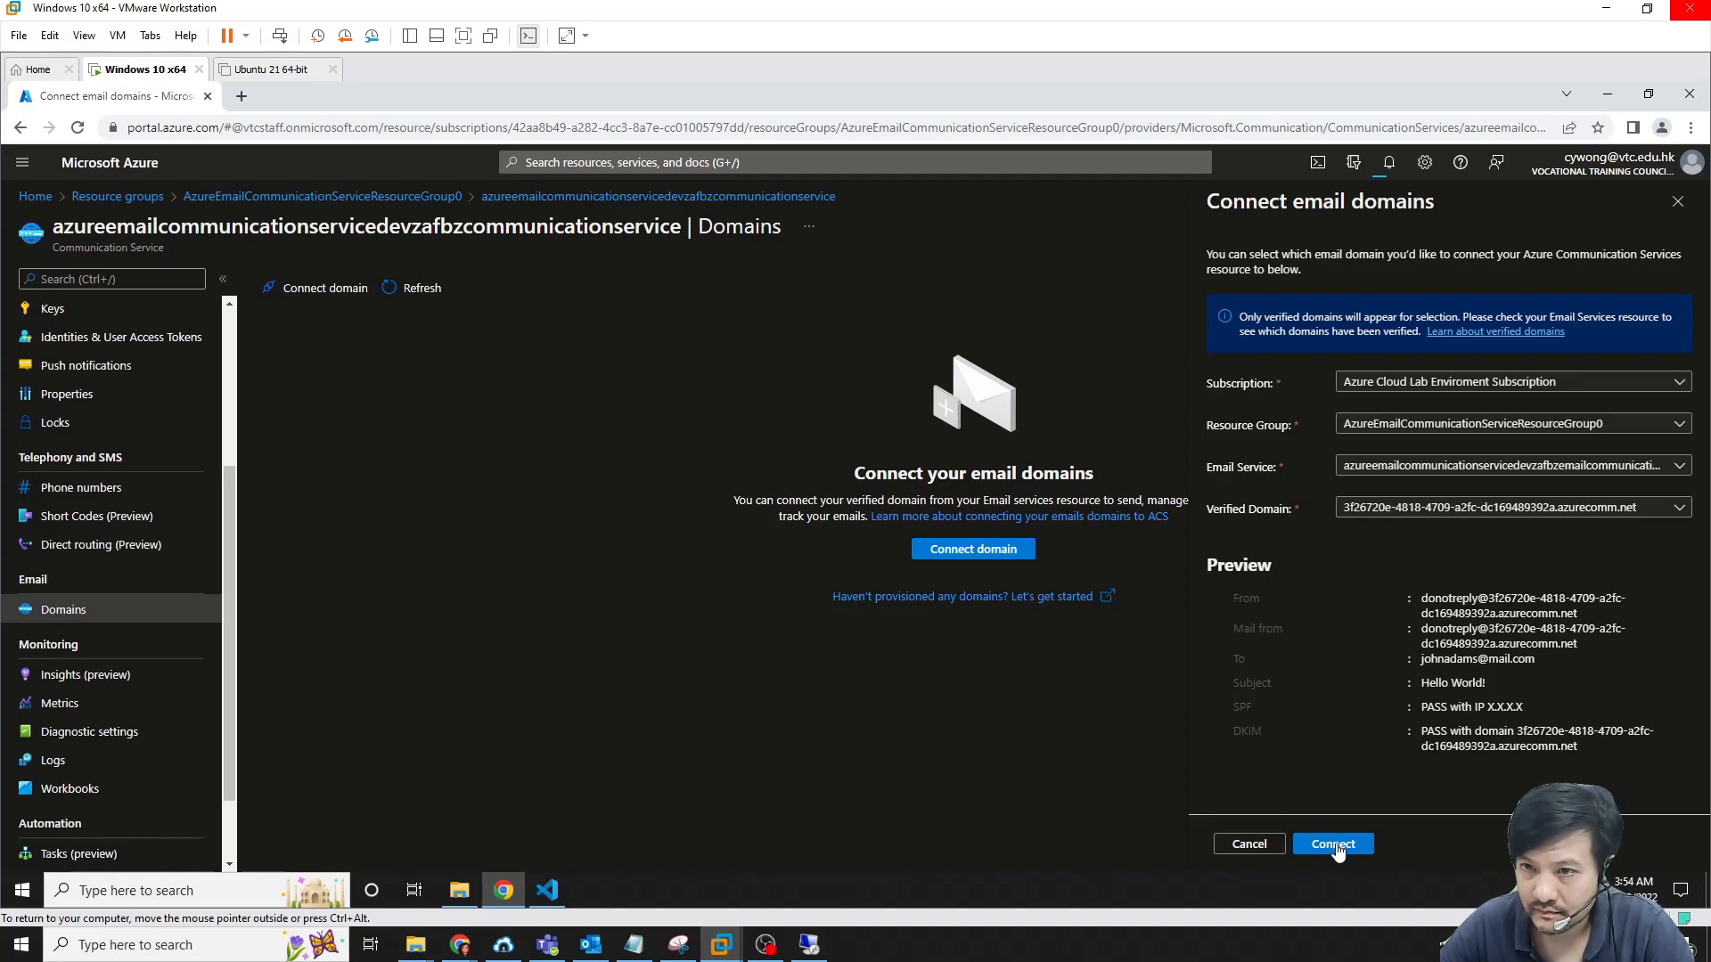
click(1334, 844)
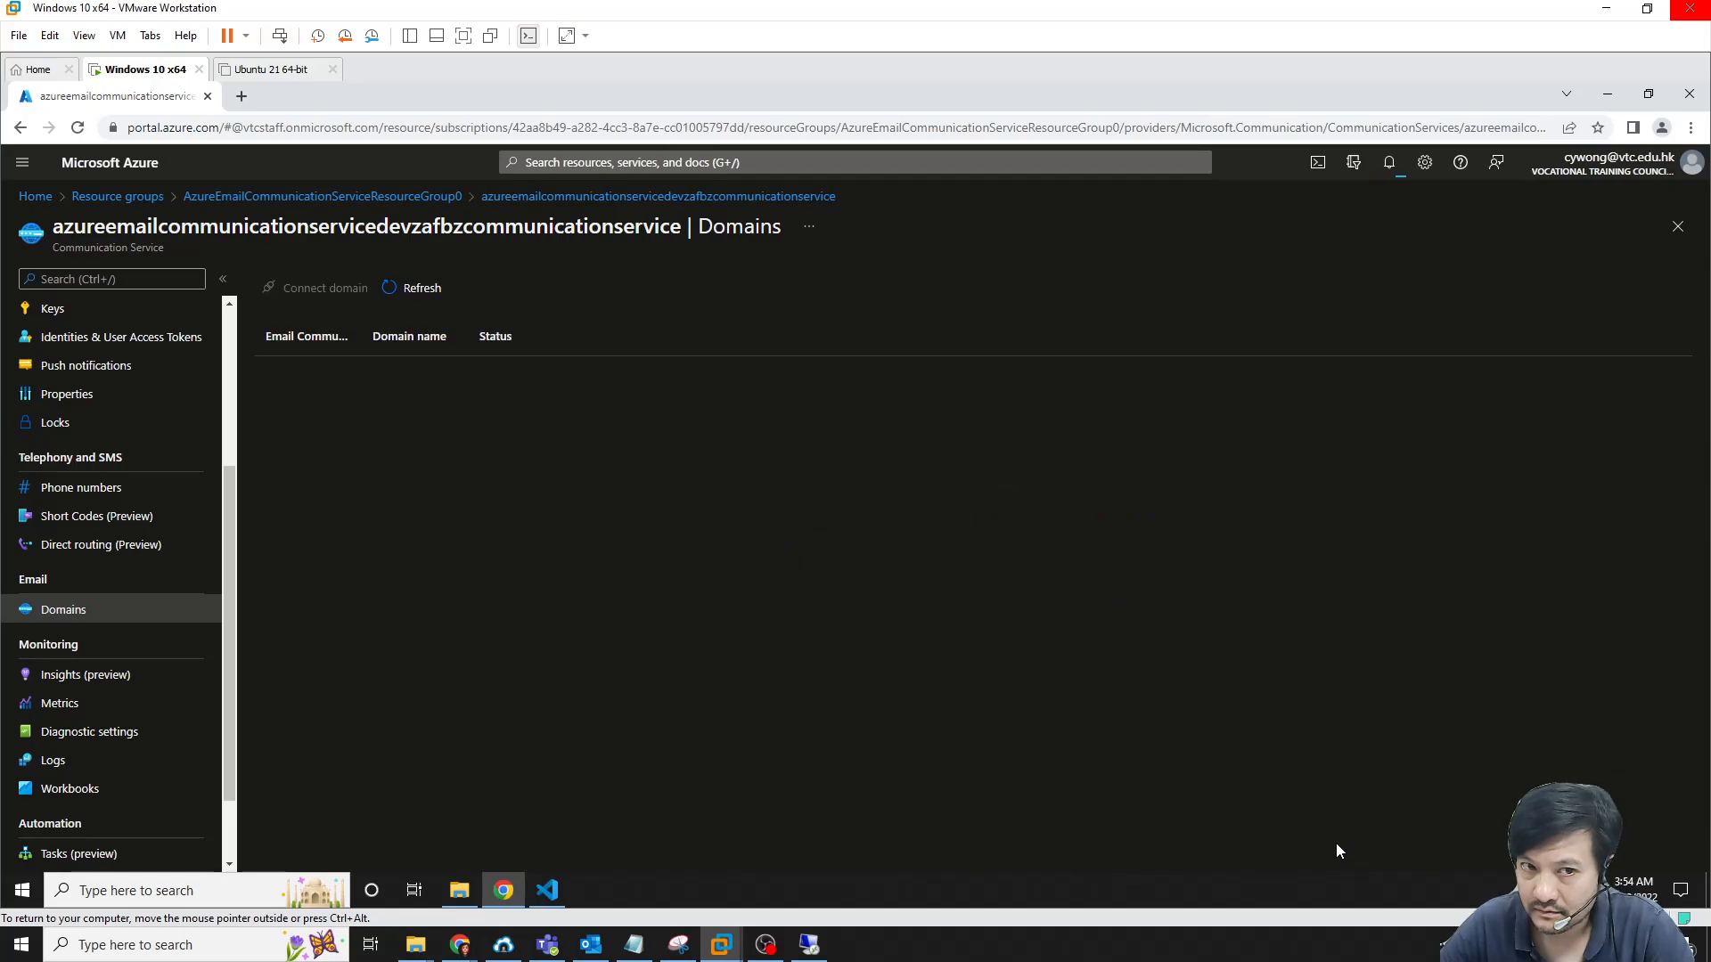
click(400, 296)
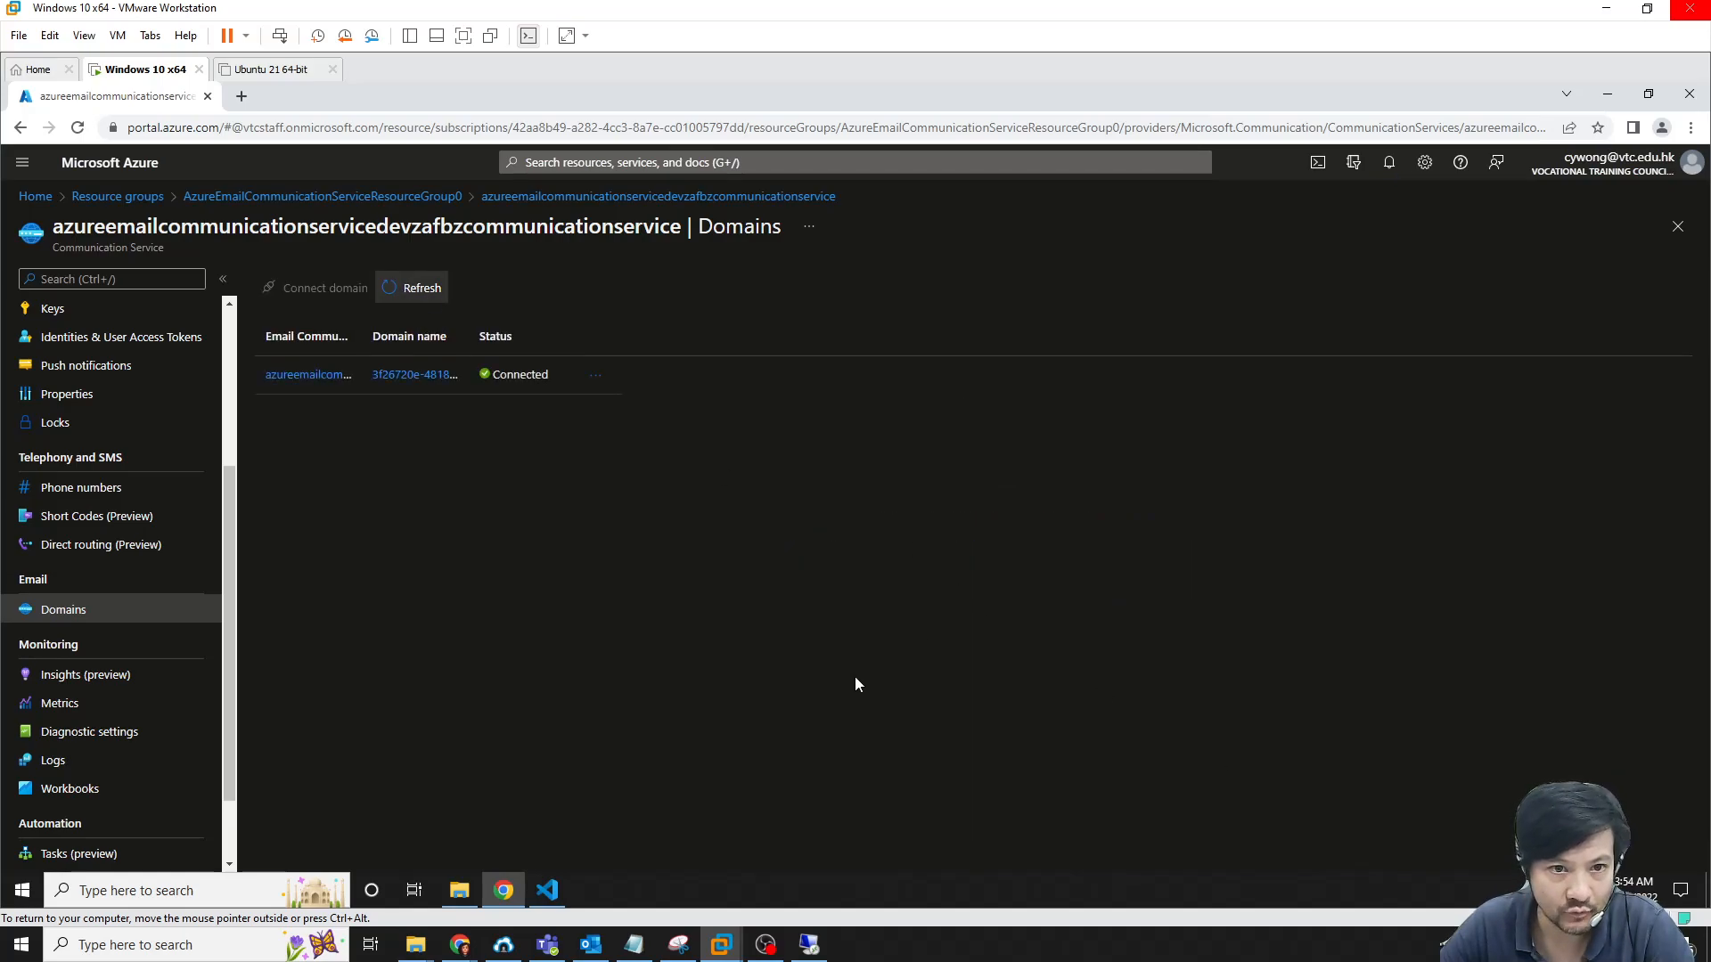
Return to the resource groups list and open the email communication service in AzureEmailCommunicationServiceResourceGroup1
click(443, 196)
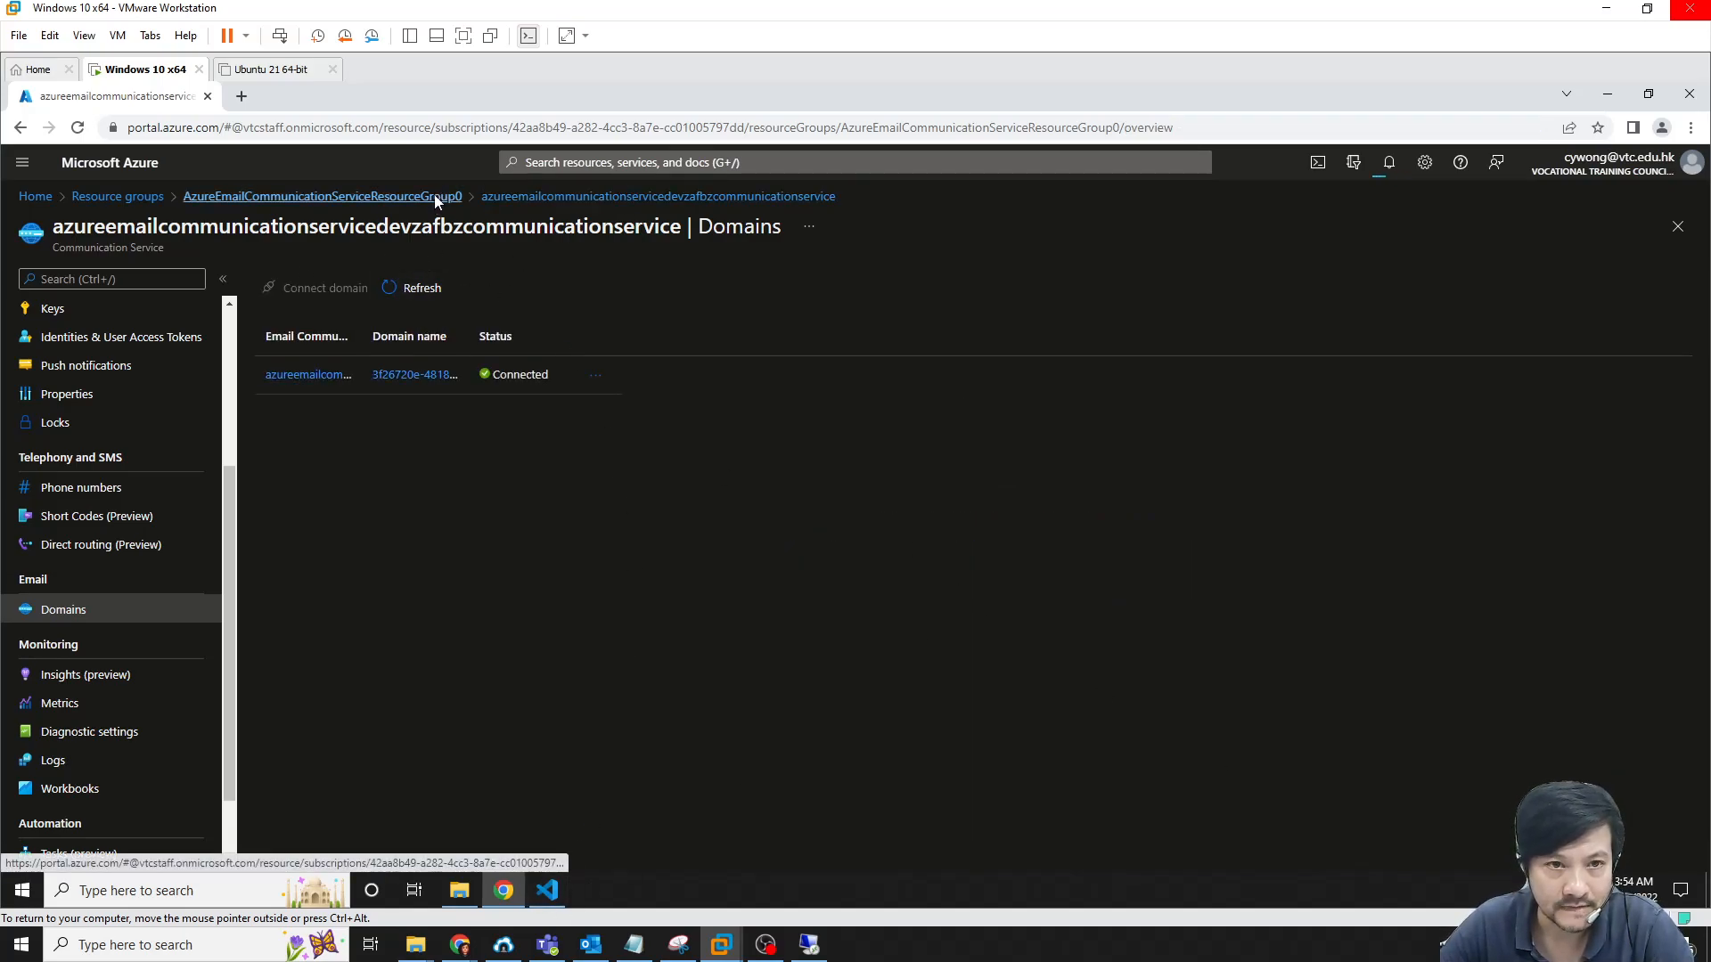
click(126, 203)
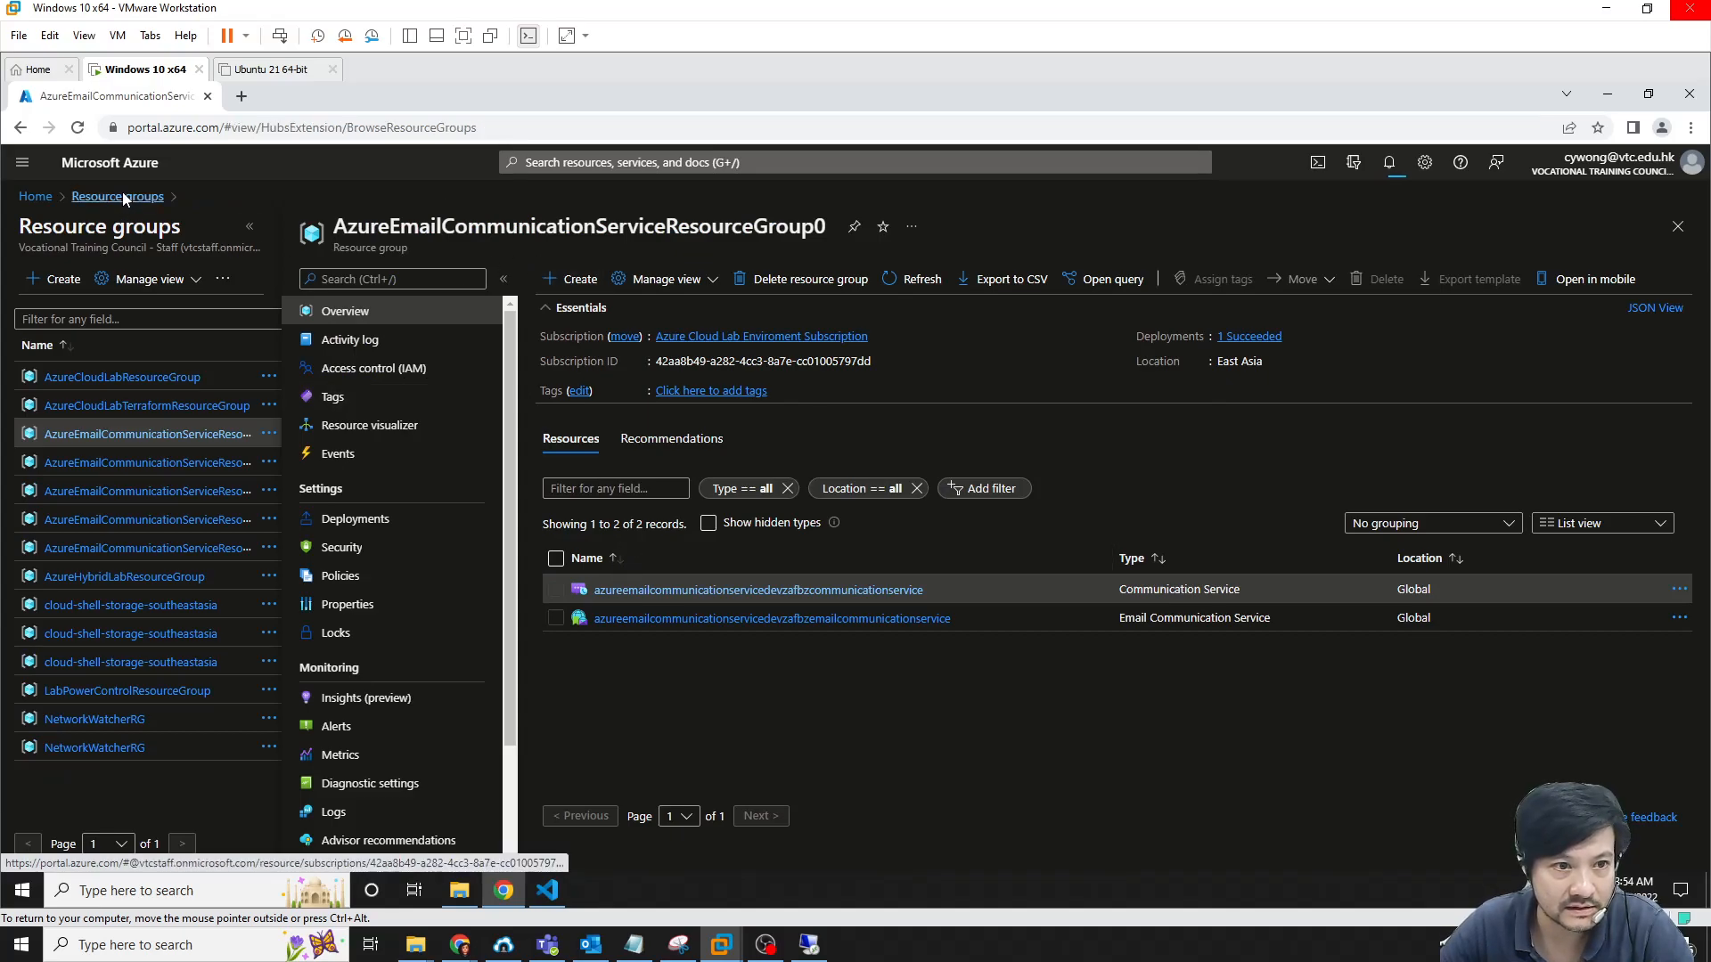
click(241, 522)
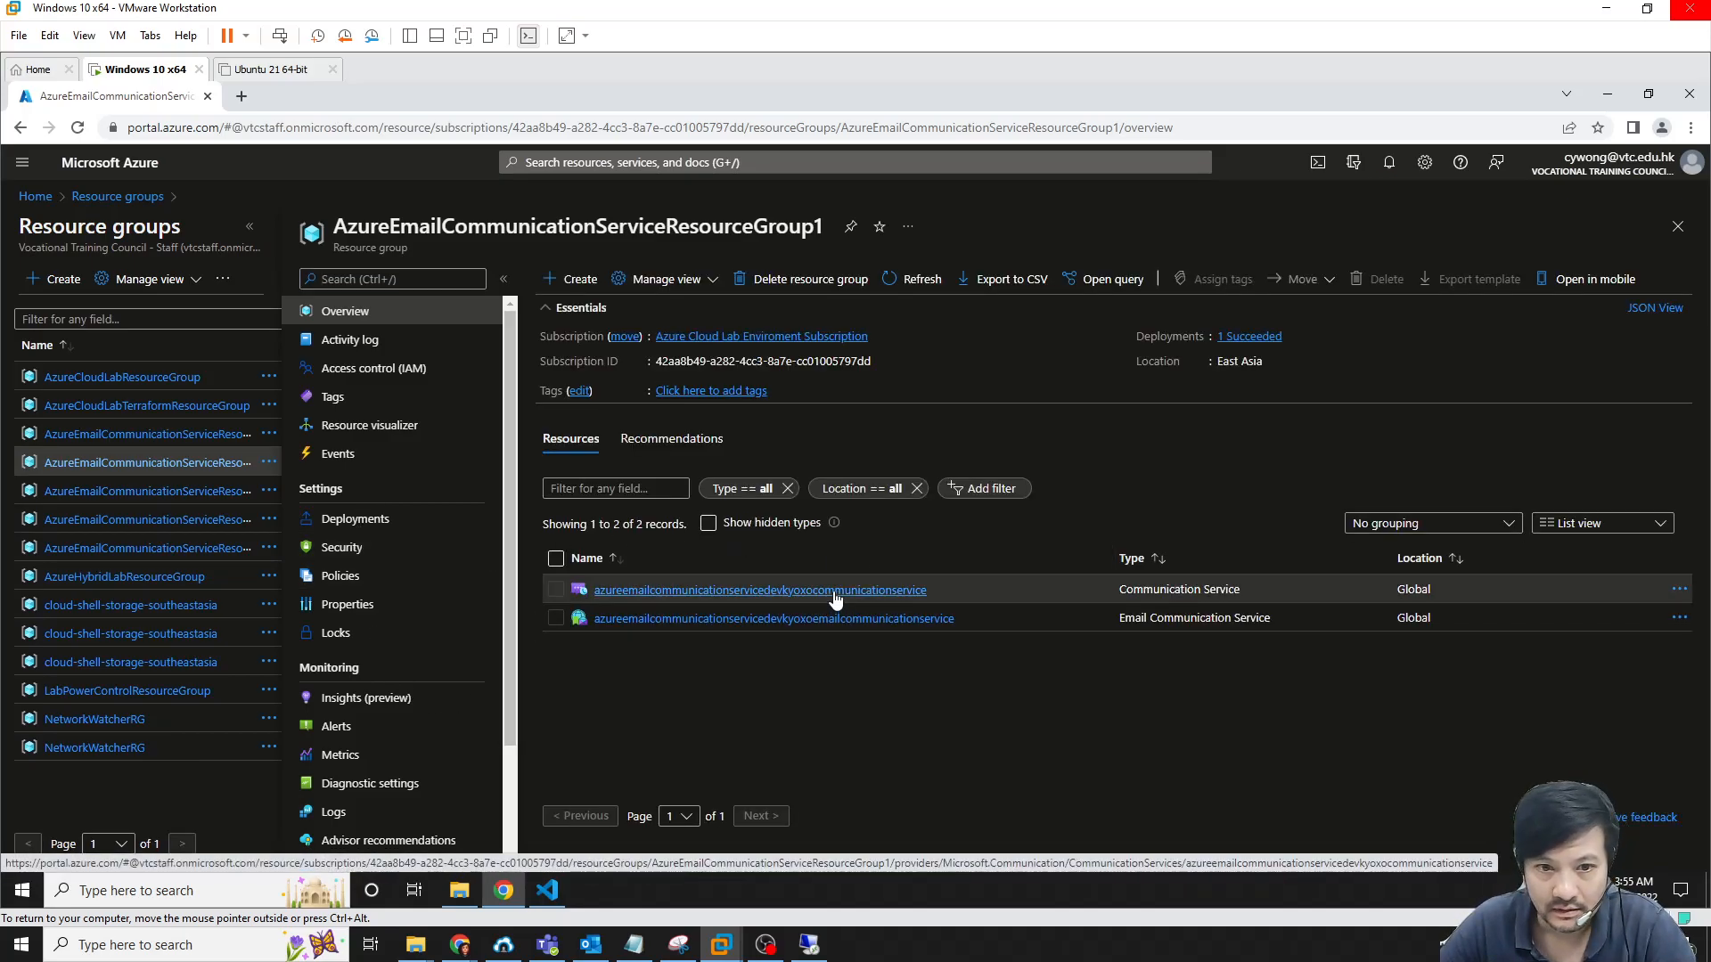
click(835, 620)
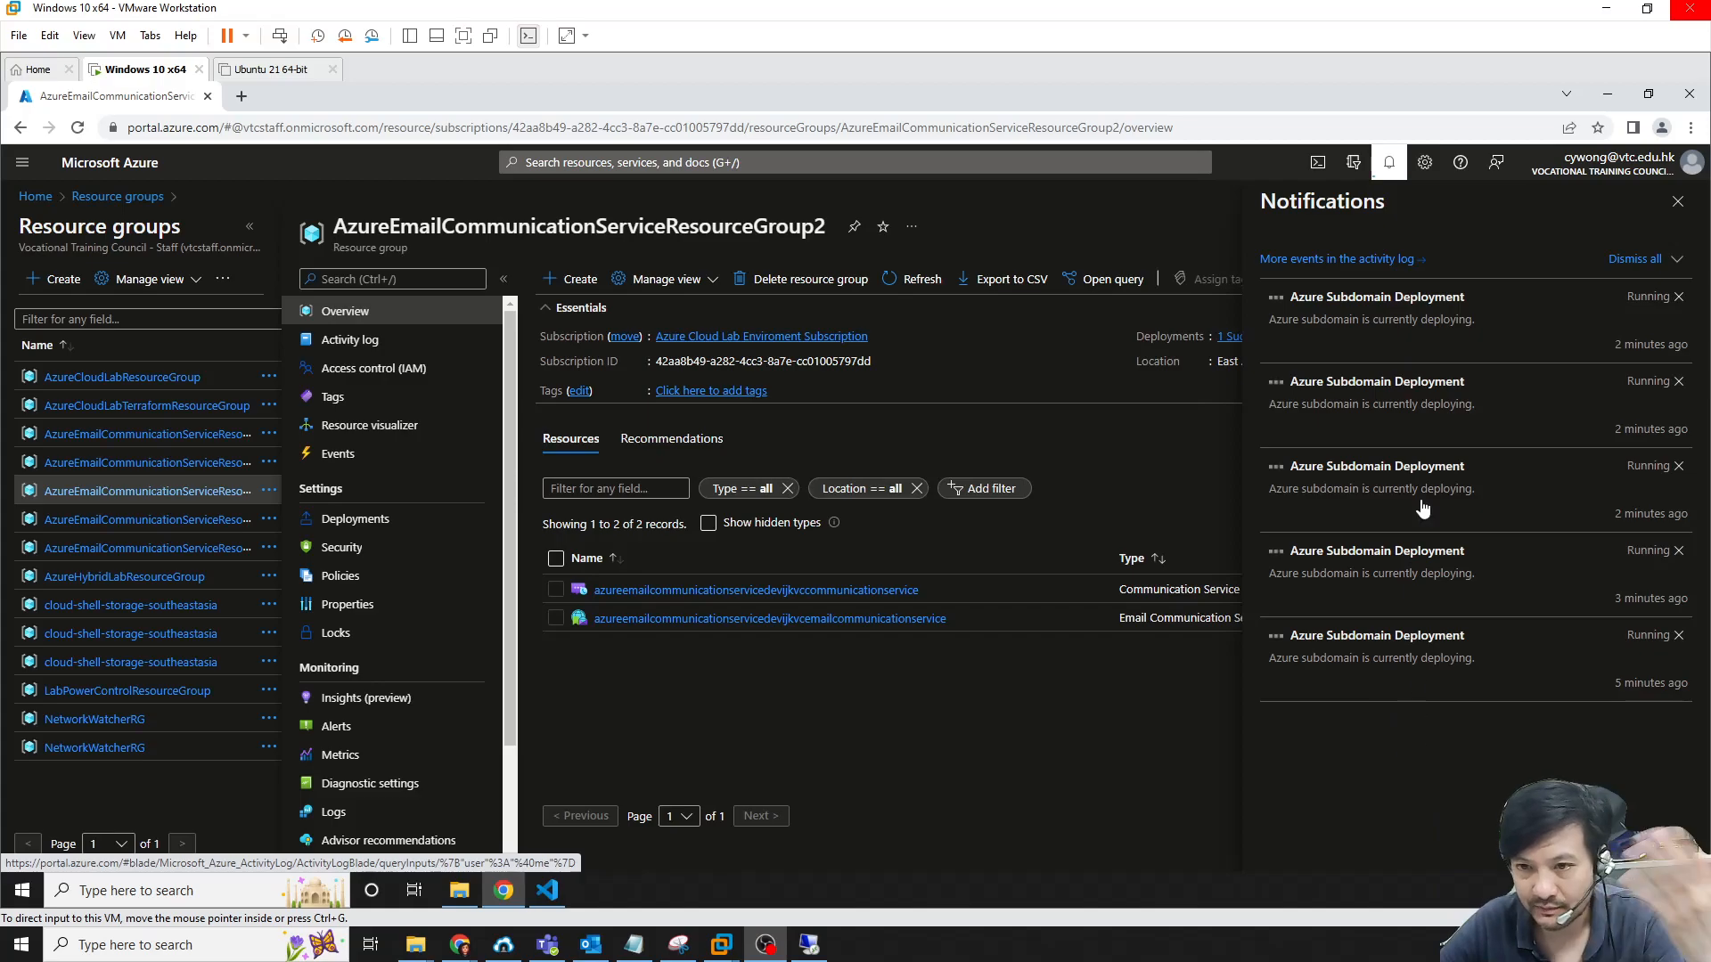
Check the subdomain deployment notifications, refresh AzureEmailCommunicationServiceResourceGroup2, and compare the resources in AzureEmailCommunicationServiceResourceGroup1, 3 and 4
click(1392, 167)
click(1392, 168)
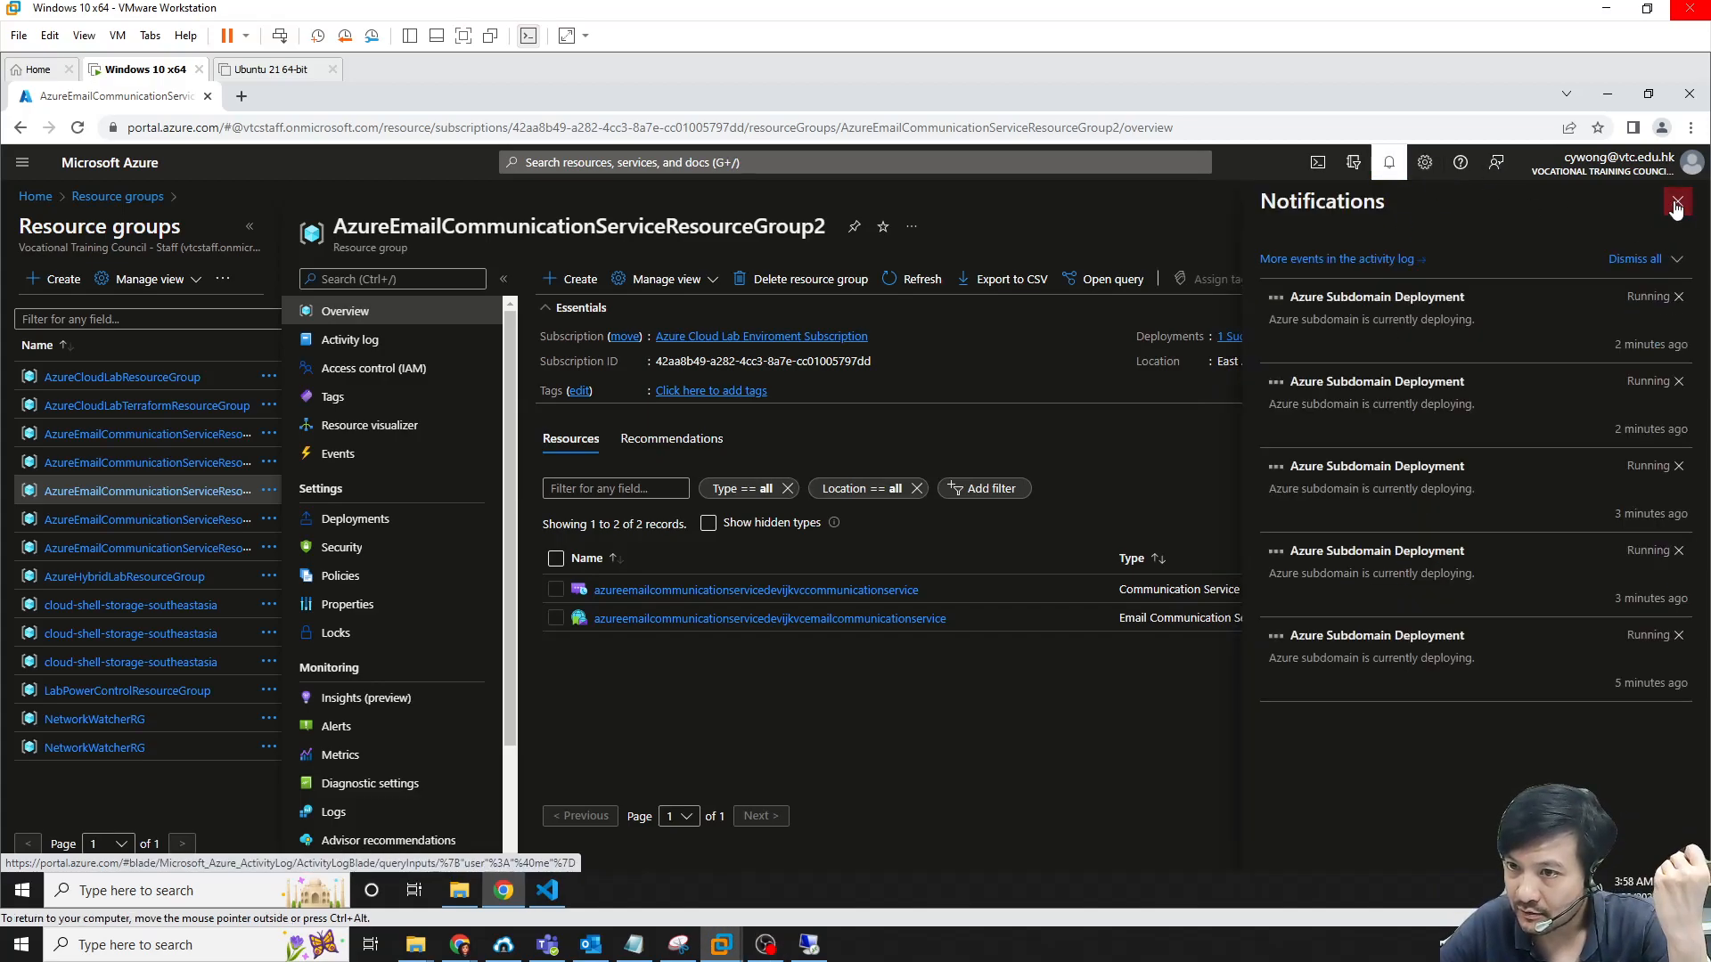
click(902, 280)
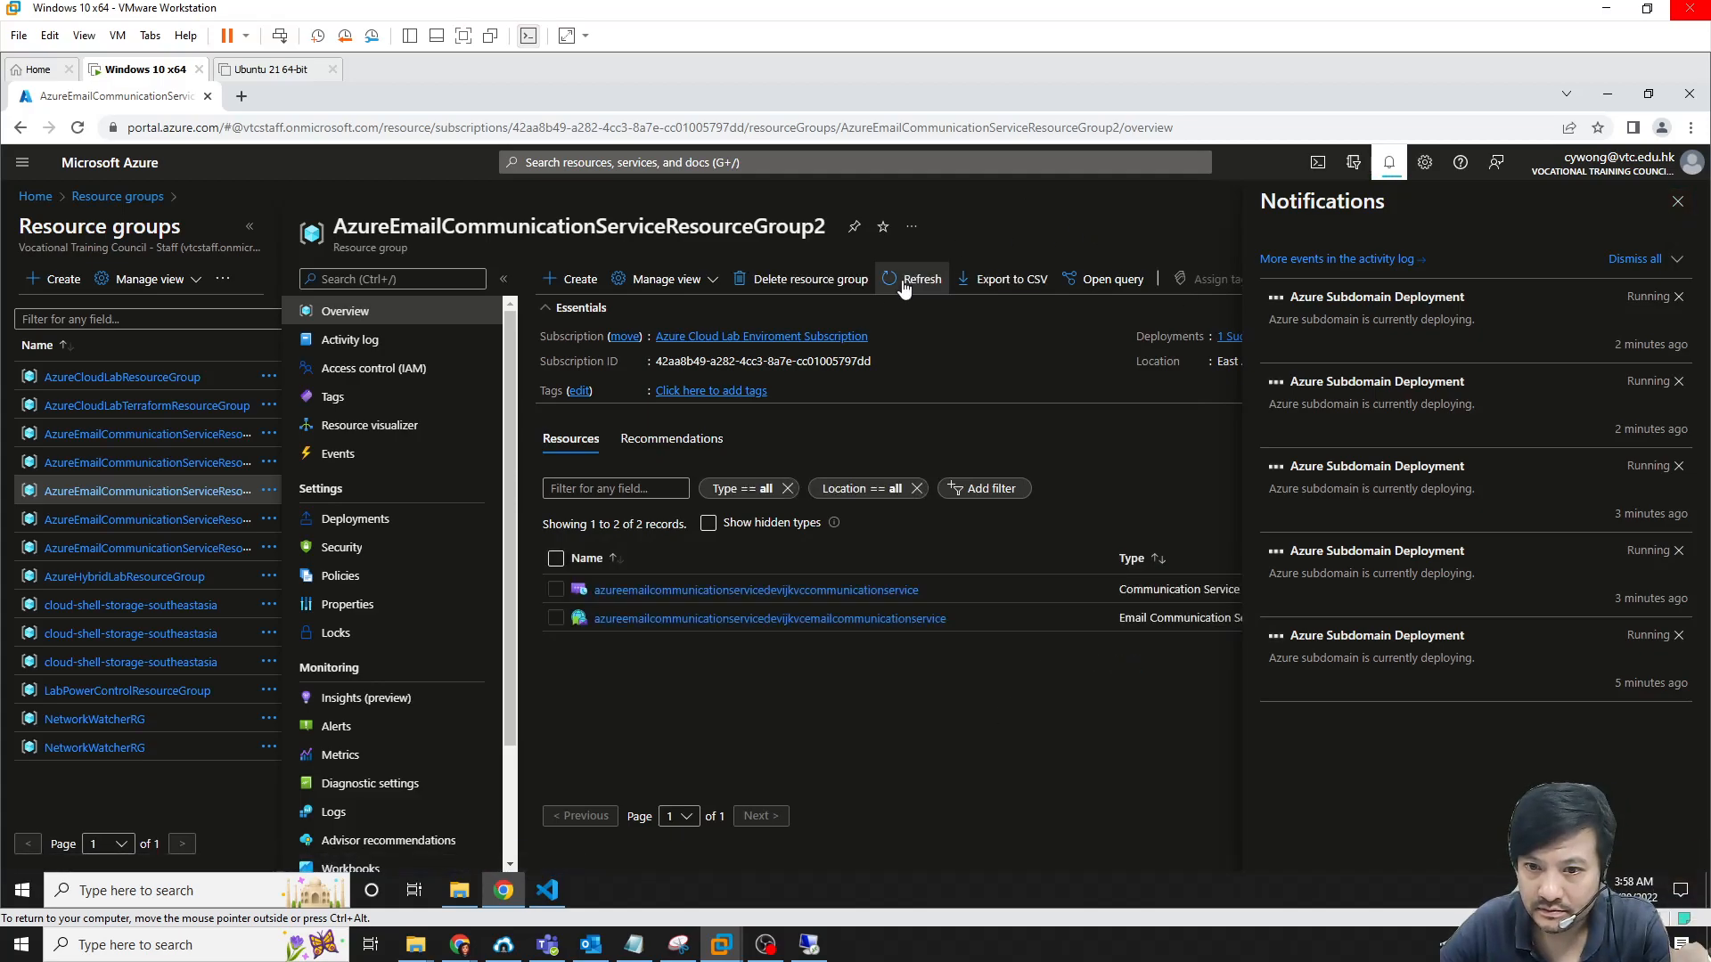
click(198, 463)
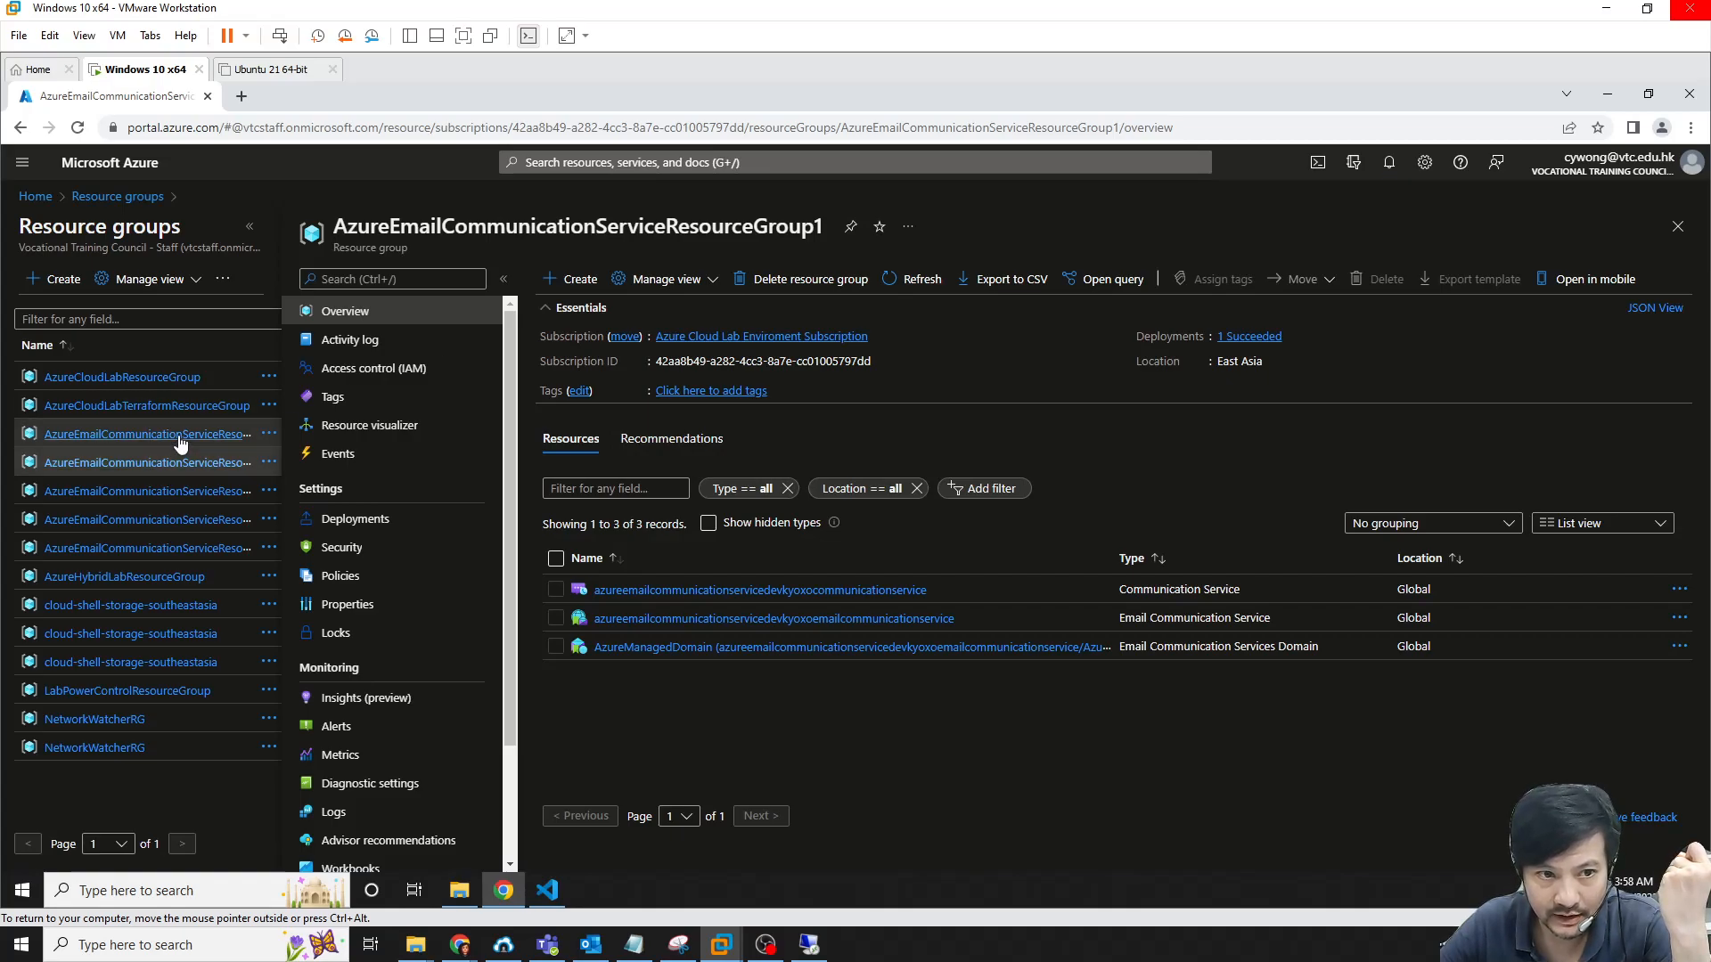
click(172, 519)
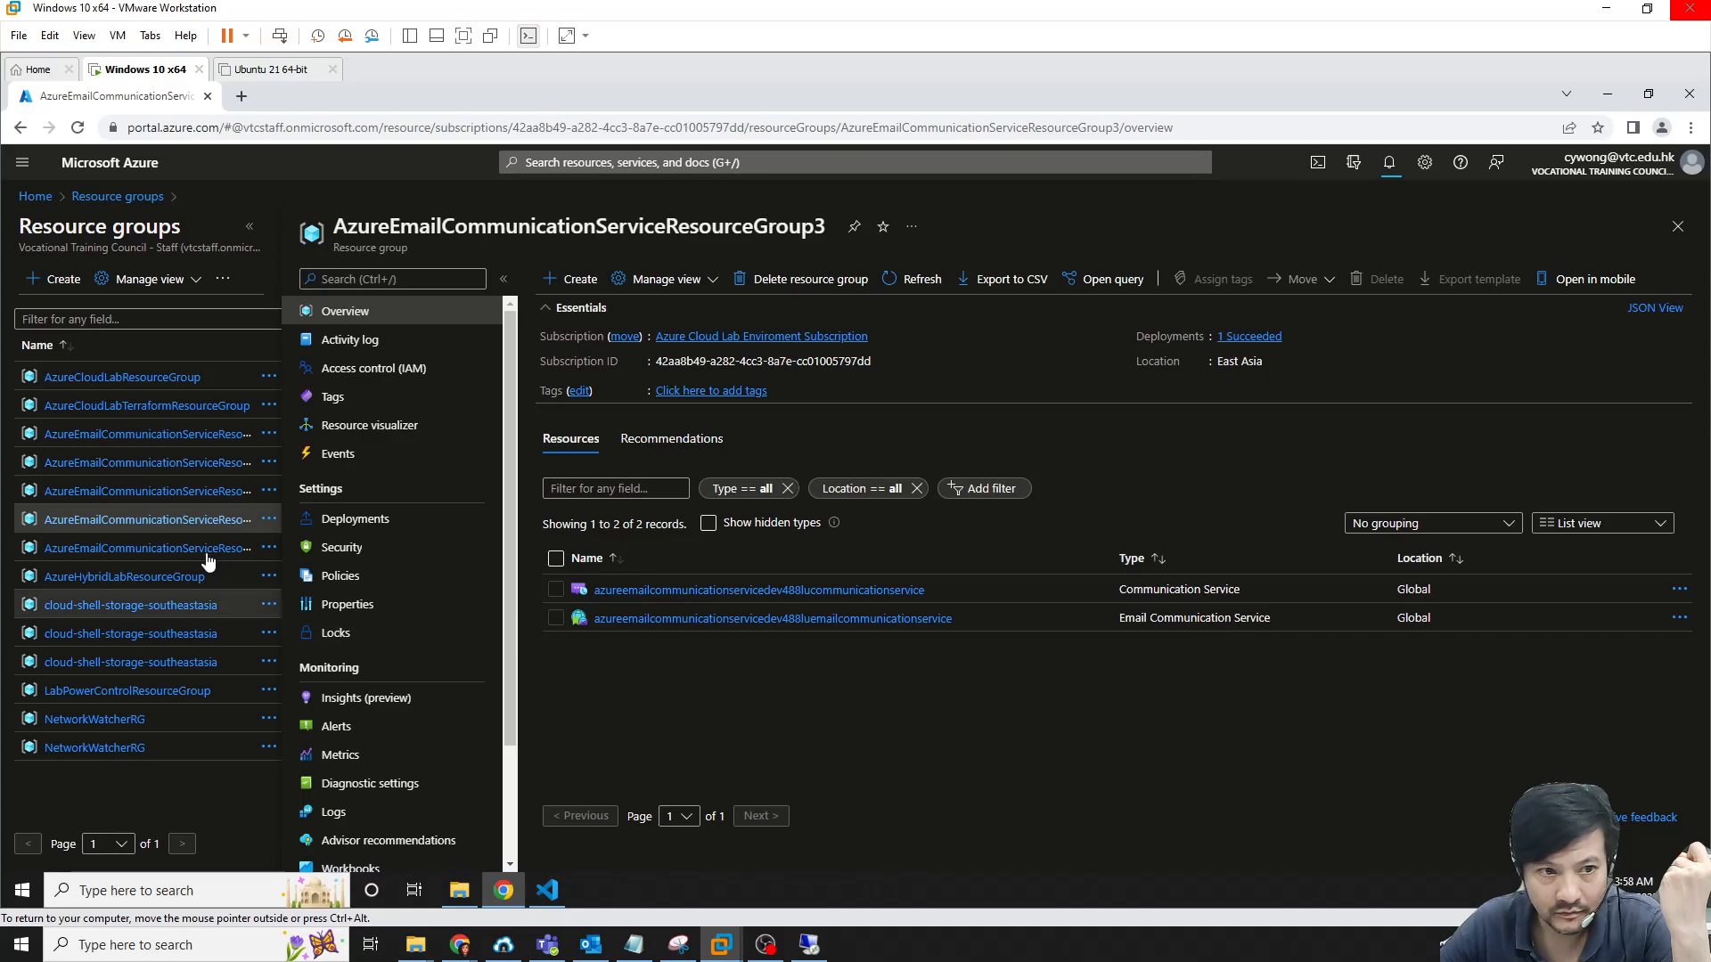
click(177, 550)
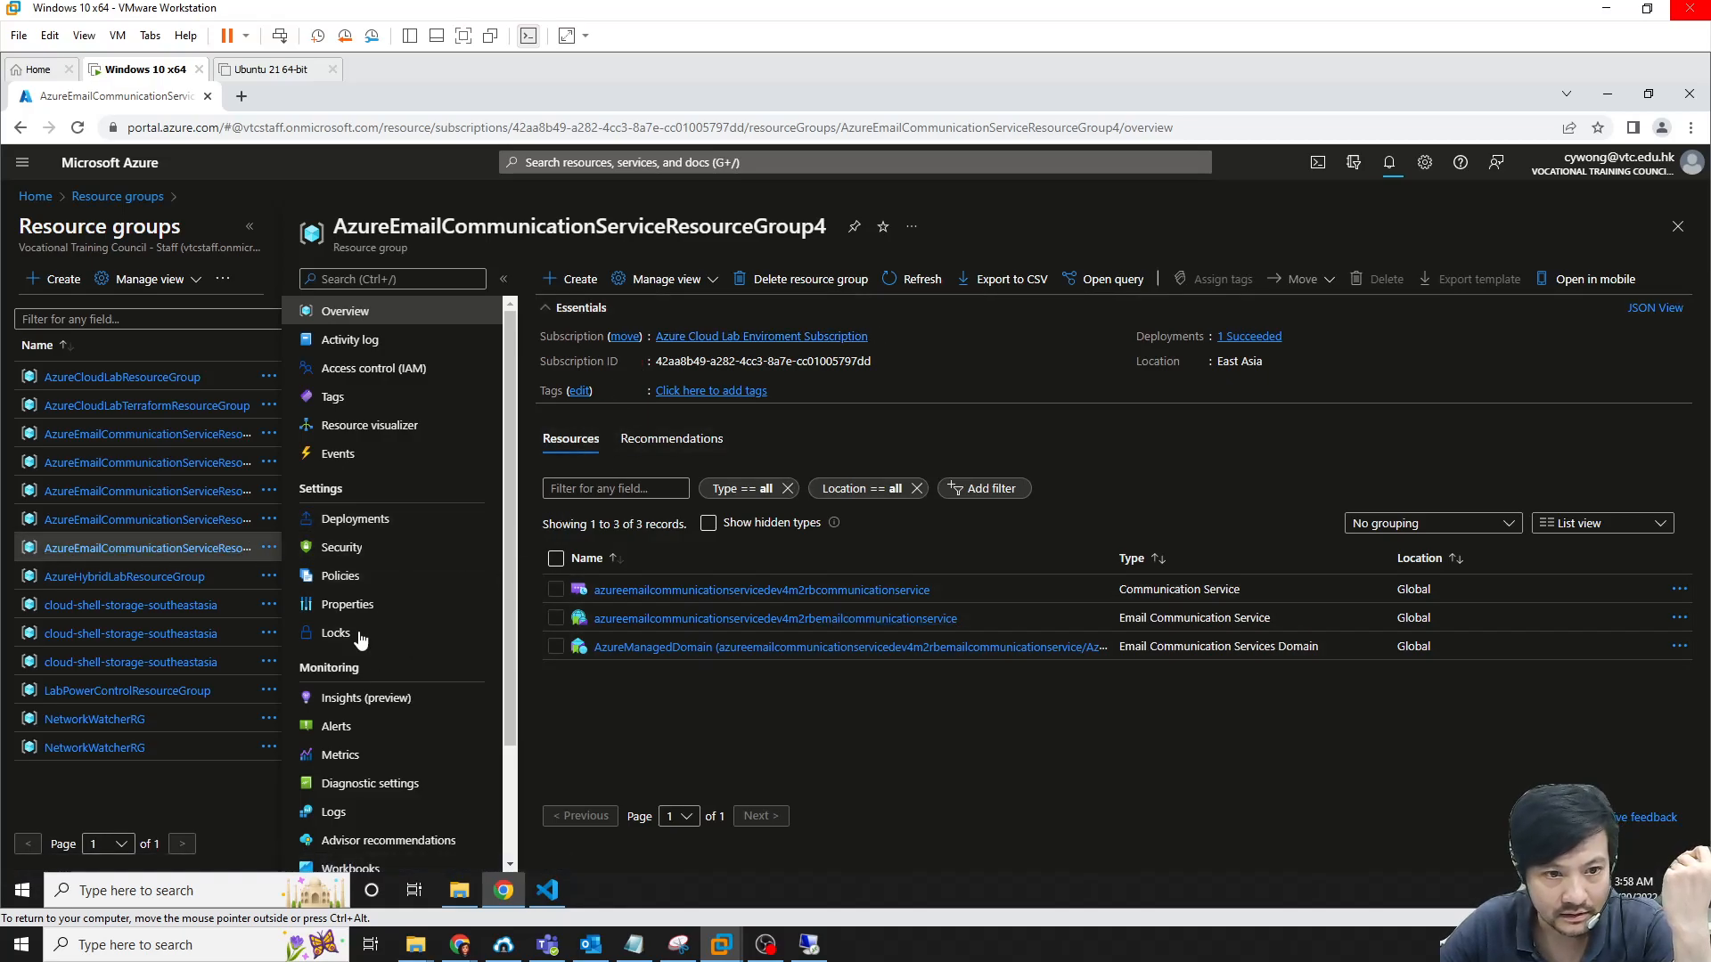
View the portal's Directories + subscriptions settings and go back to the portal's home page
click(1424, 162)
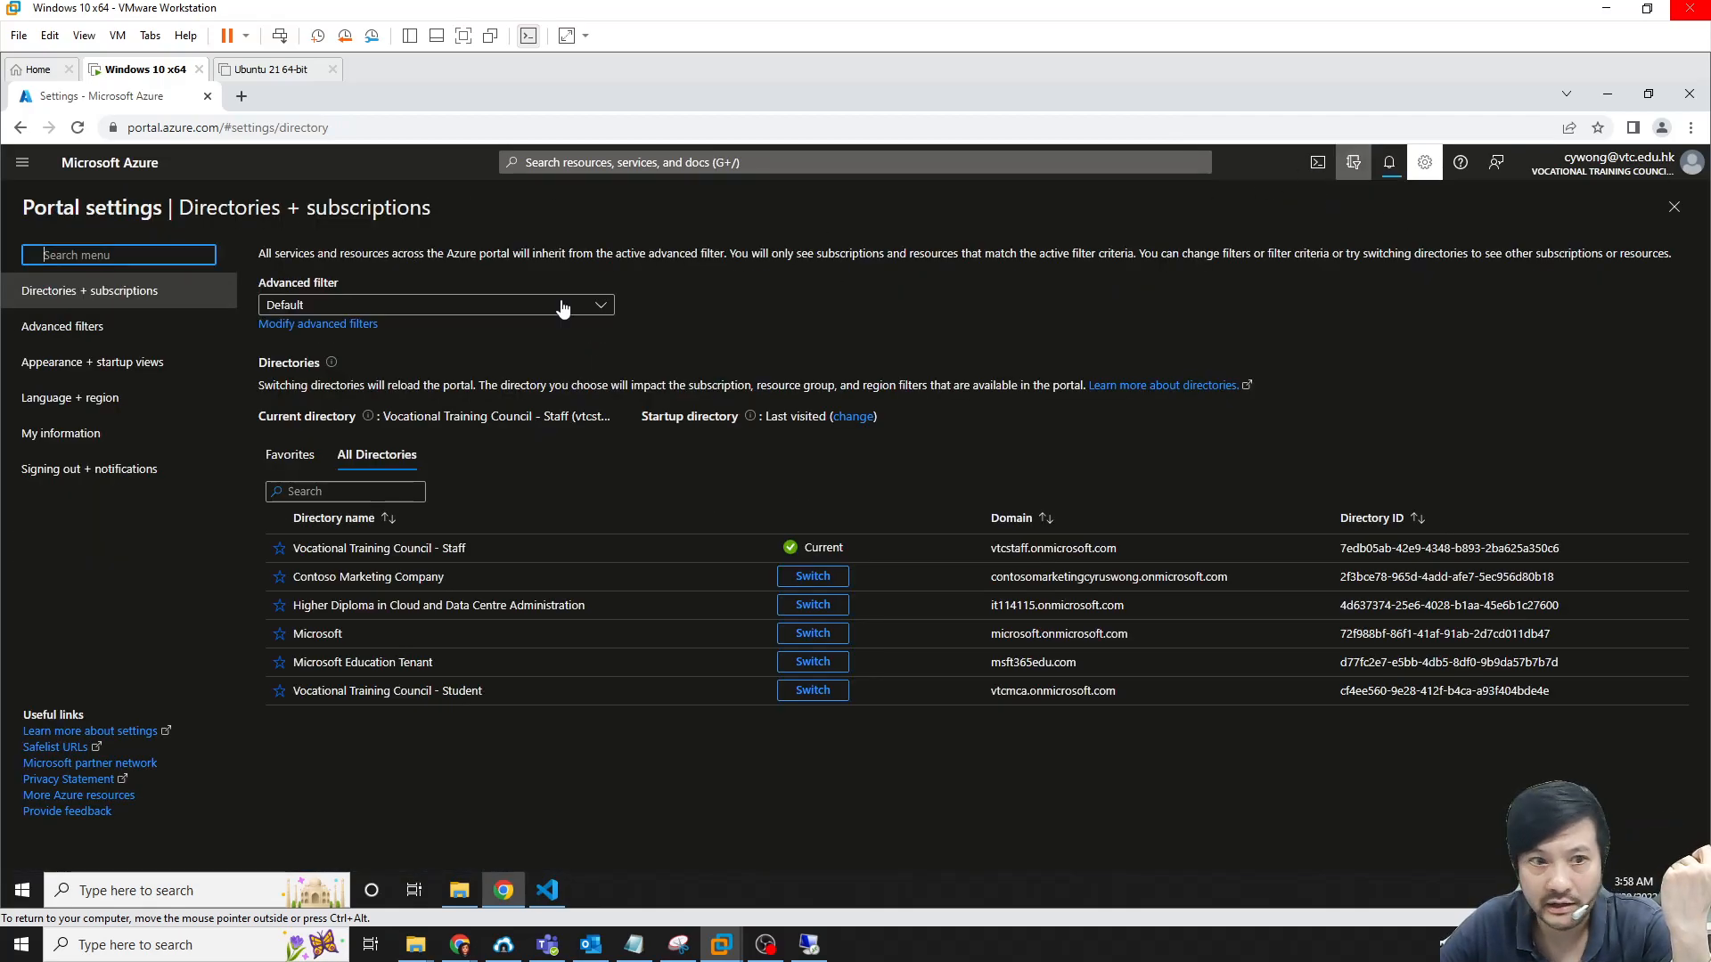
click(22, 162)
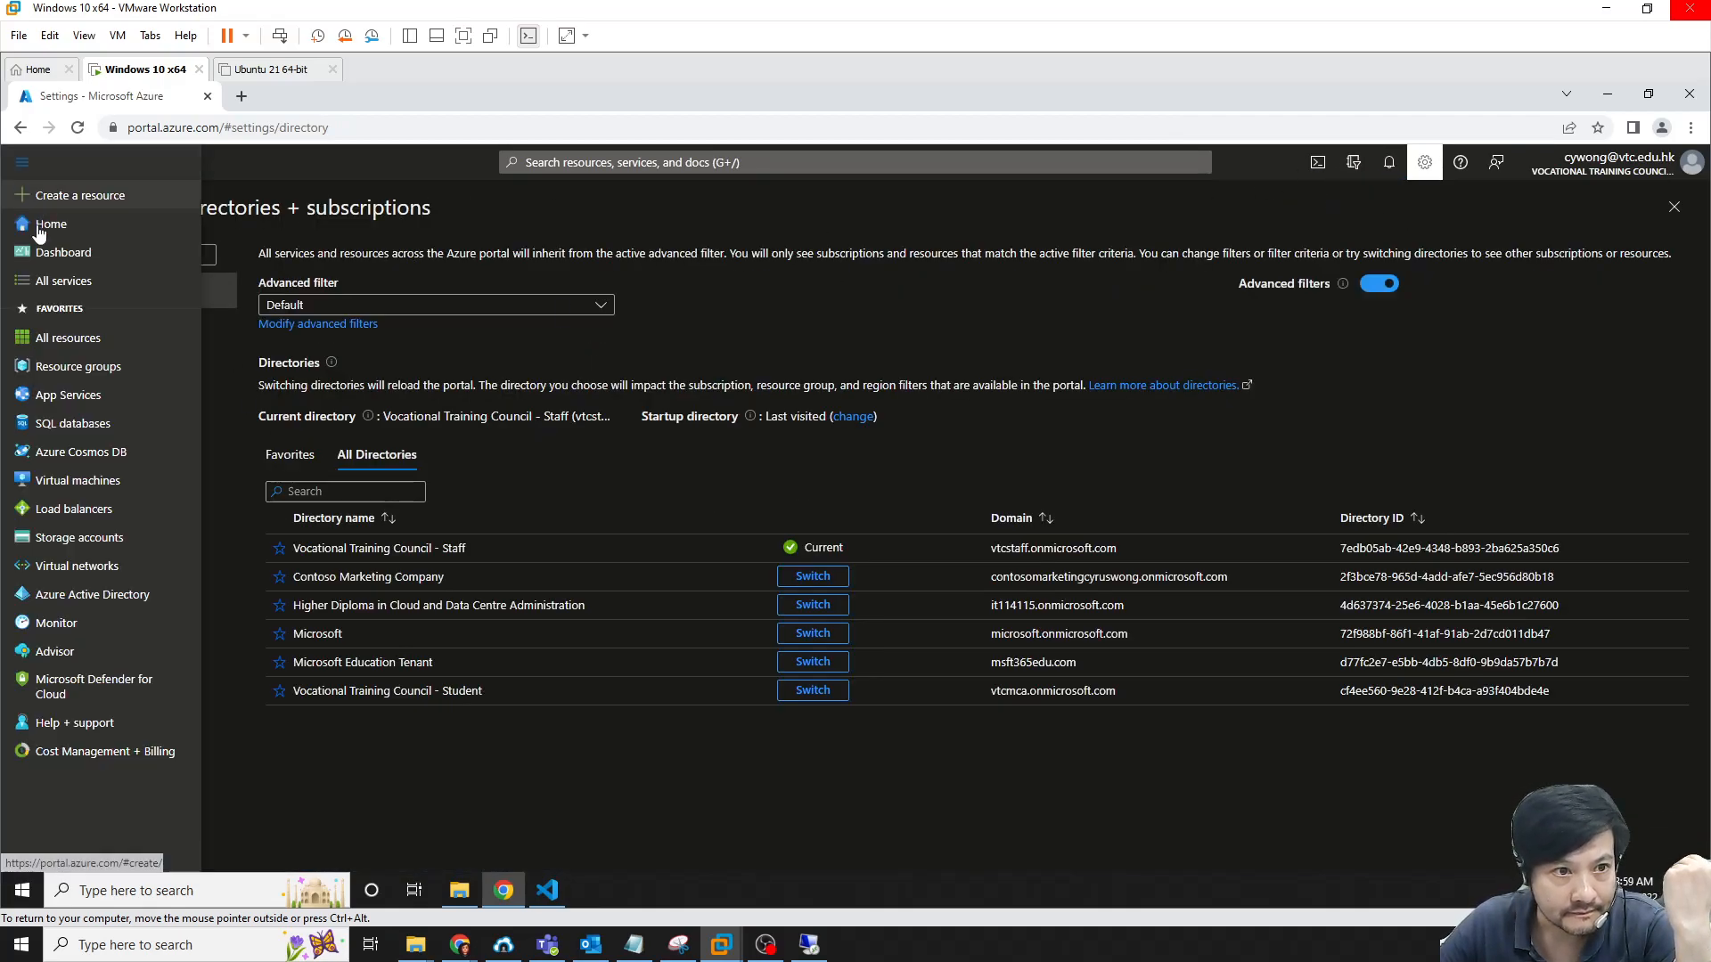
click(48, 223)
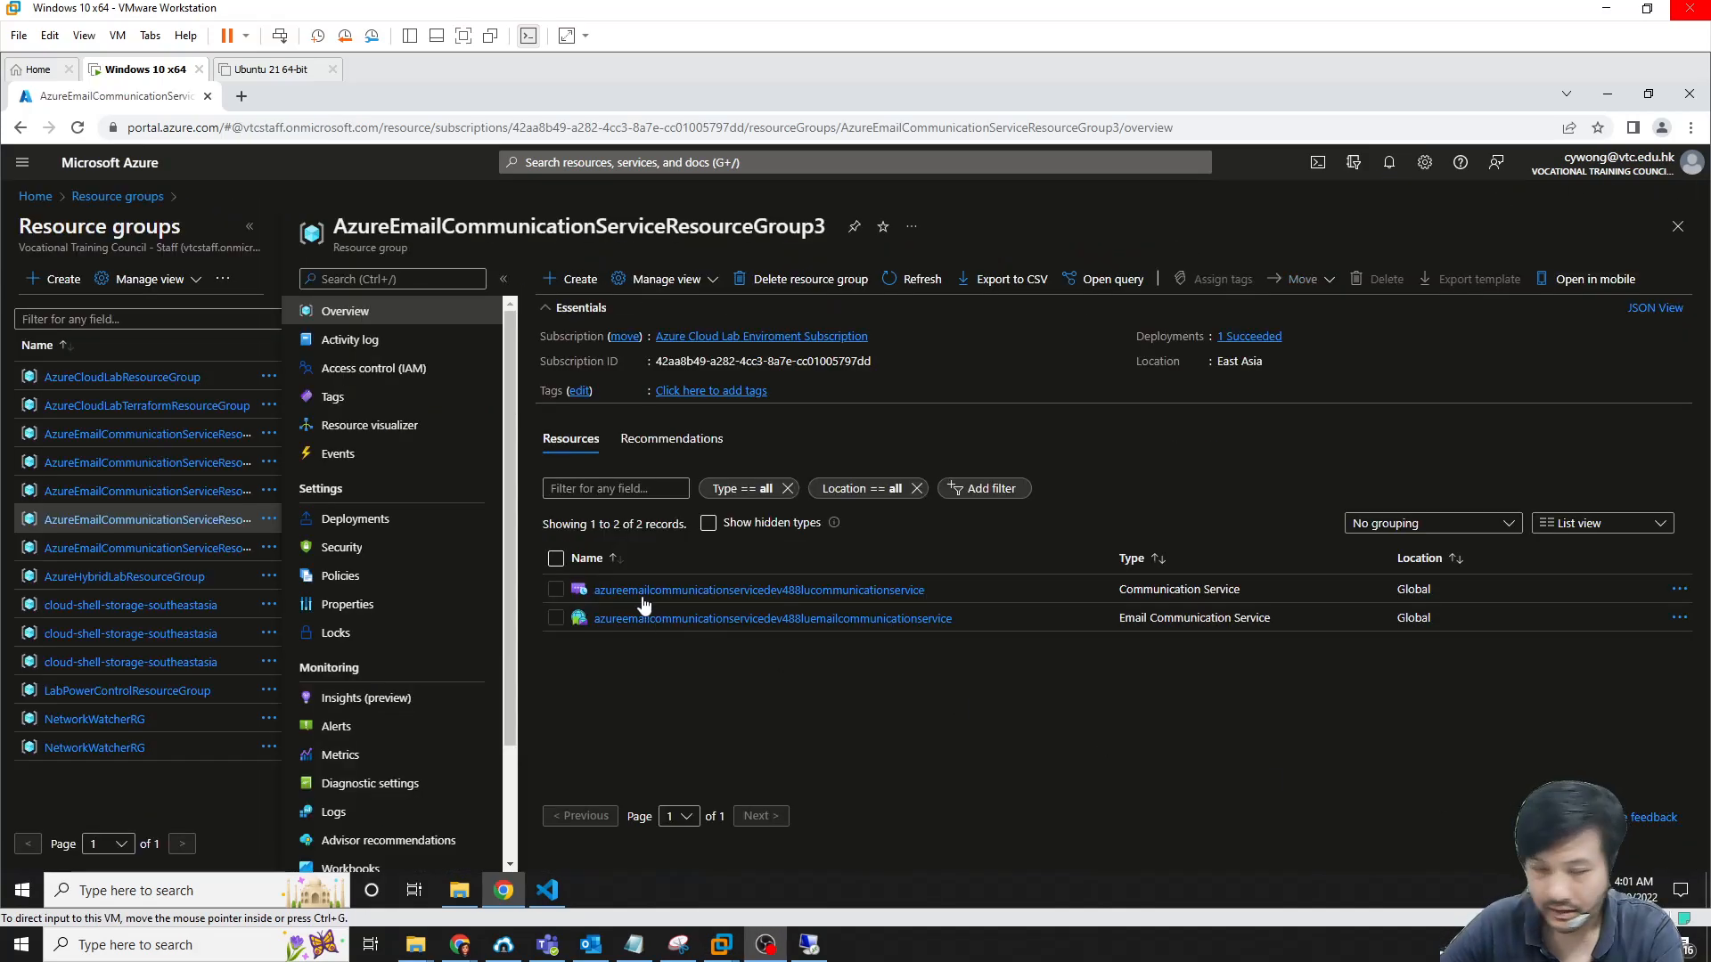
Compare the resources in AzureEmailCommunicationServiceResourceGroup0 through 4 and check the Azure subdomain deployment notifications
click(168, 443)
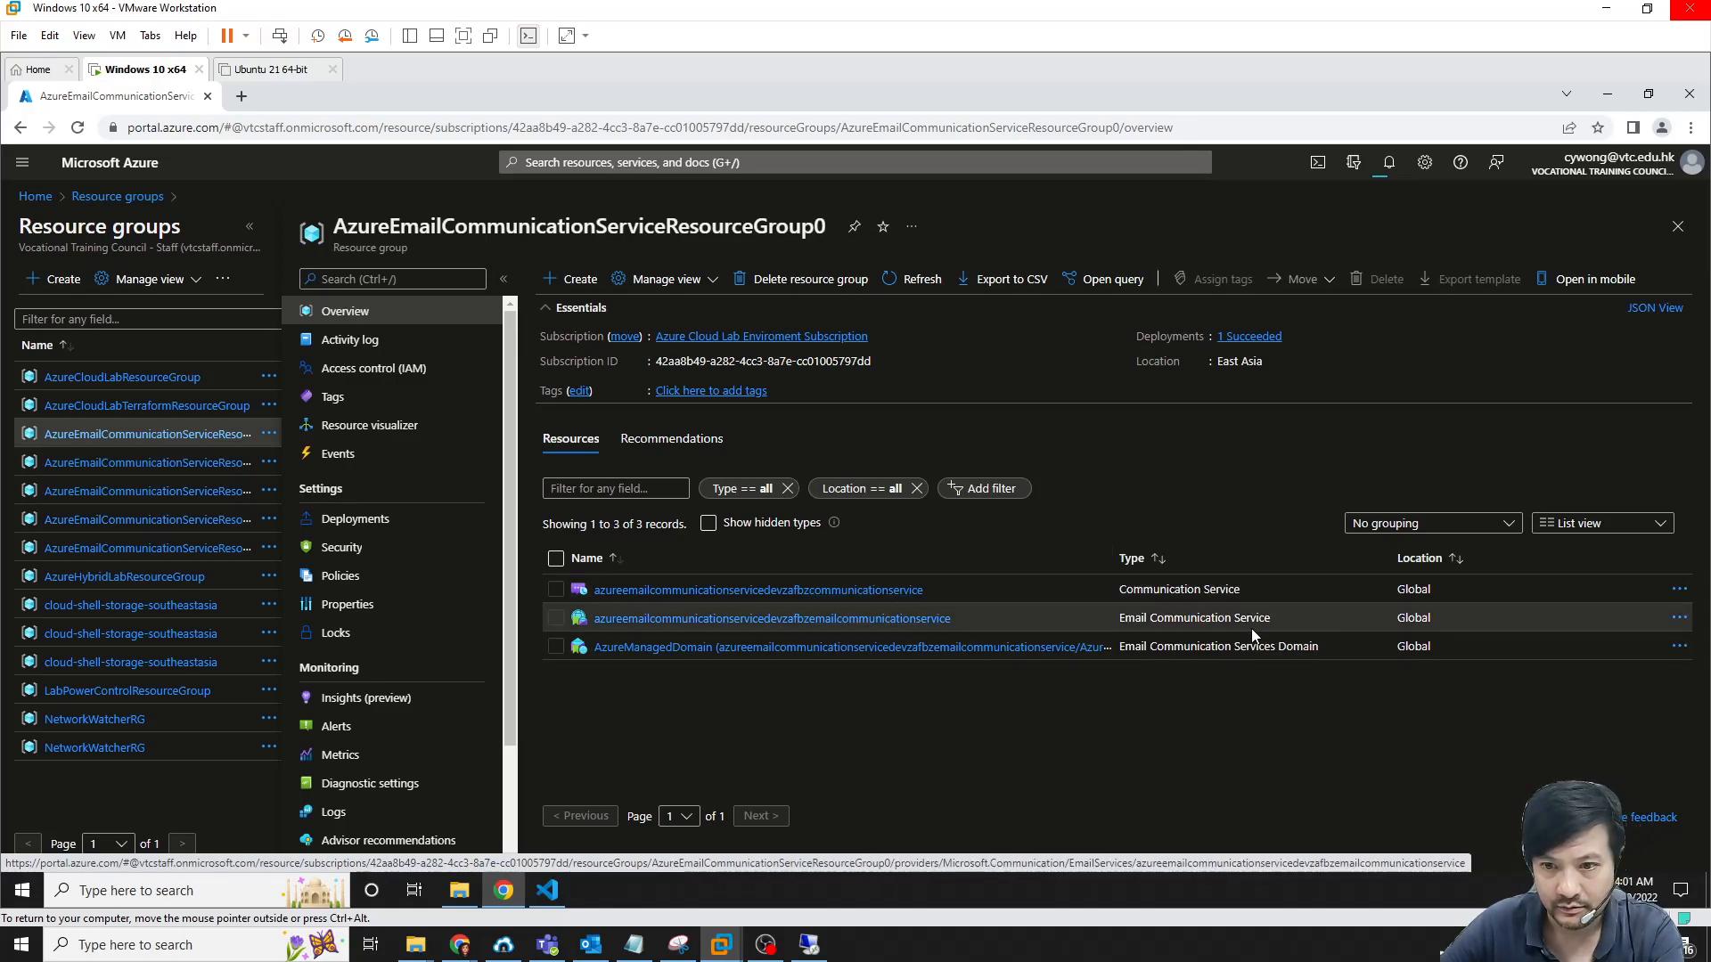
click(211, 465)
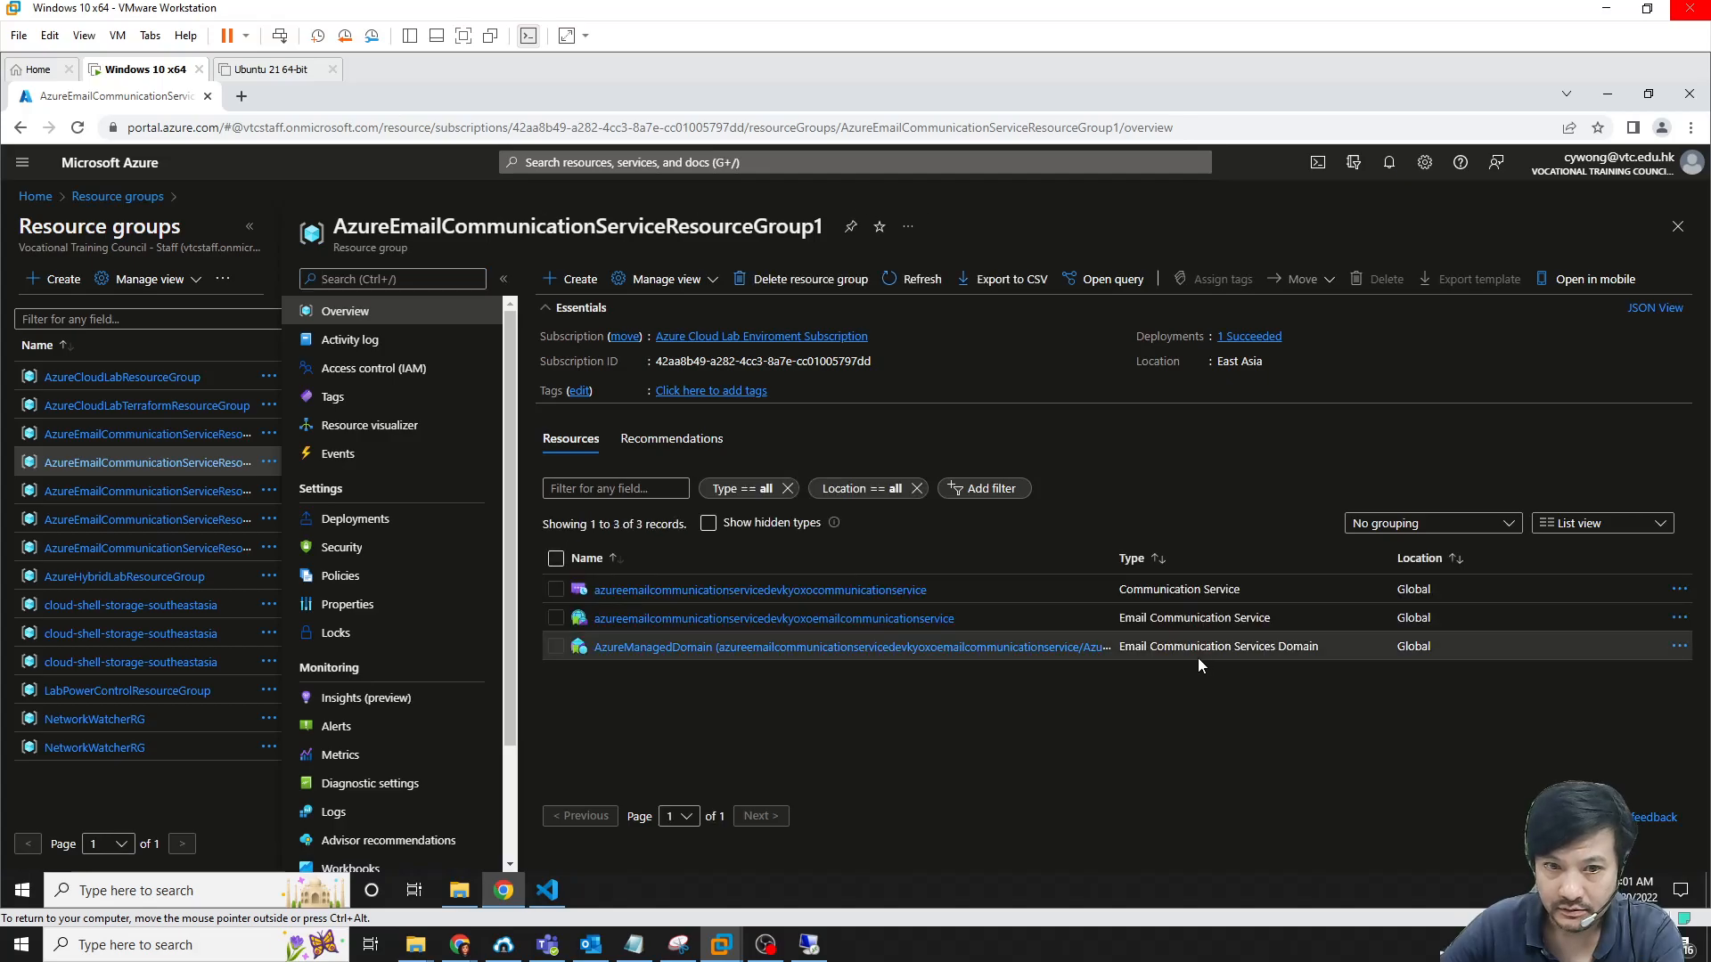
click(185, 524)
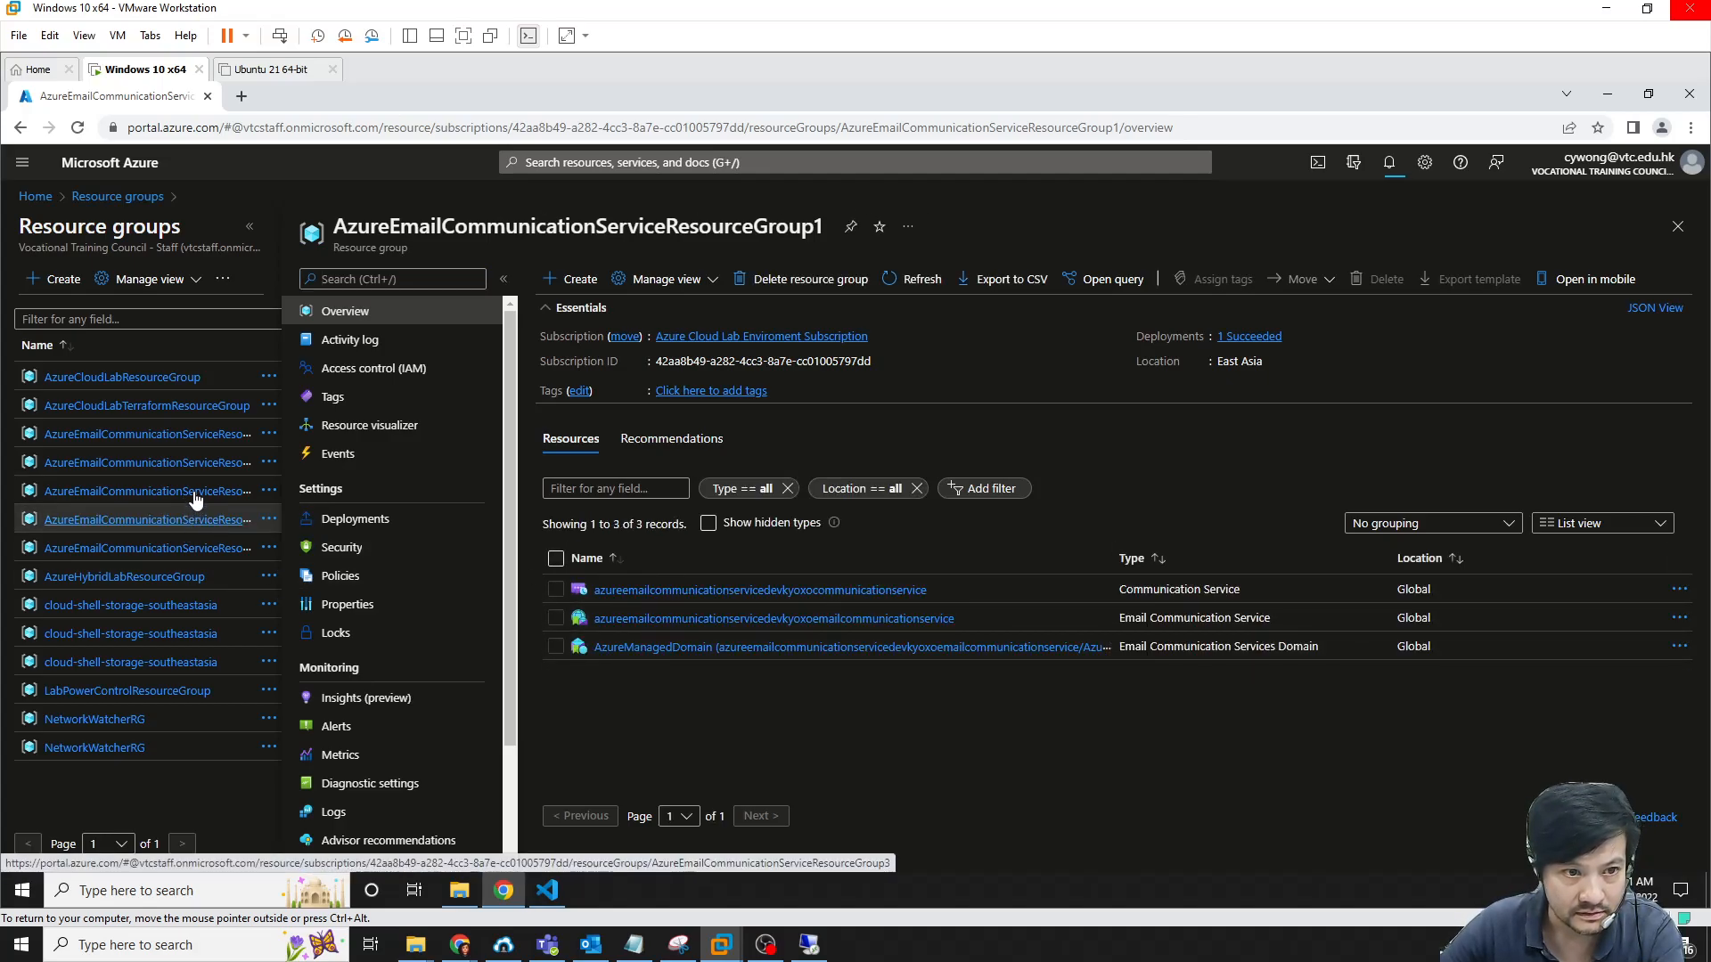
click(193, 494)
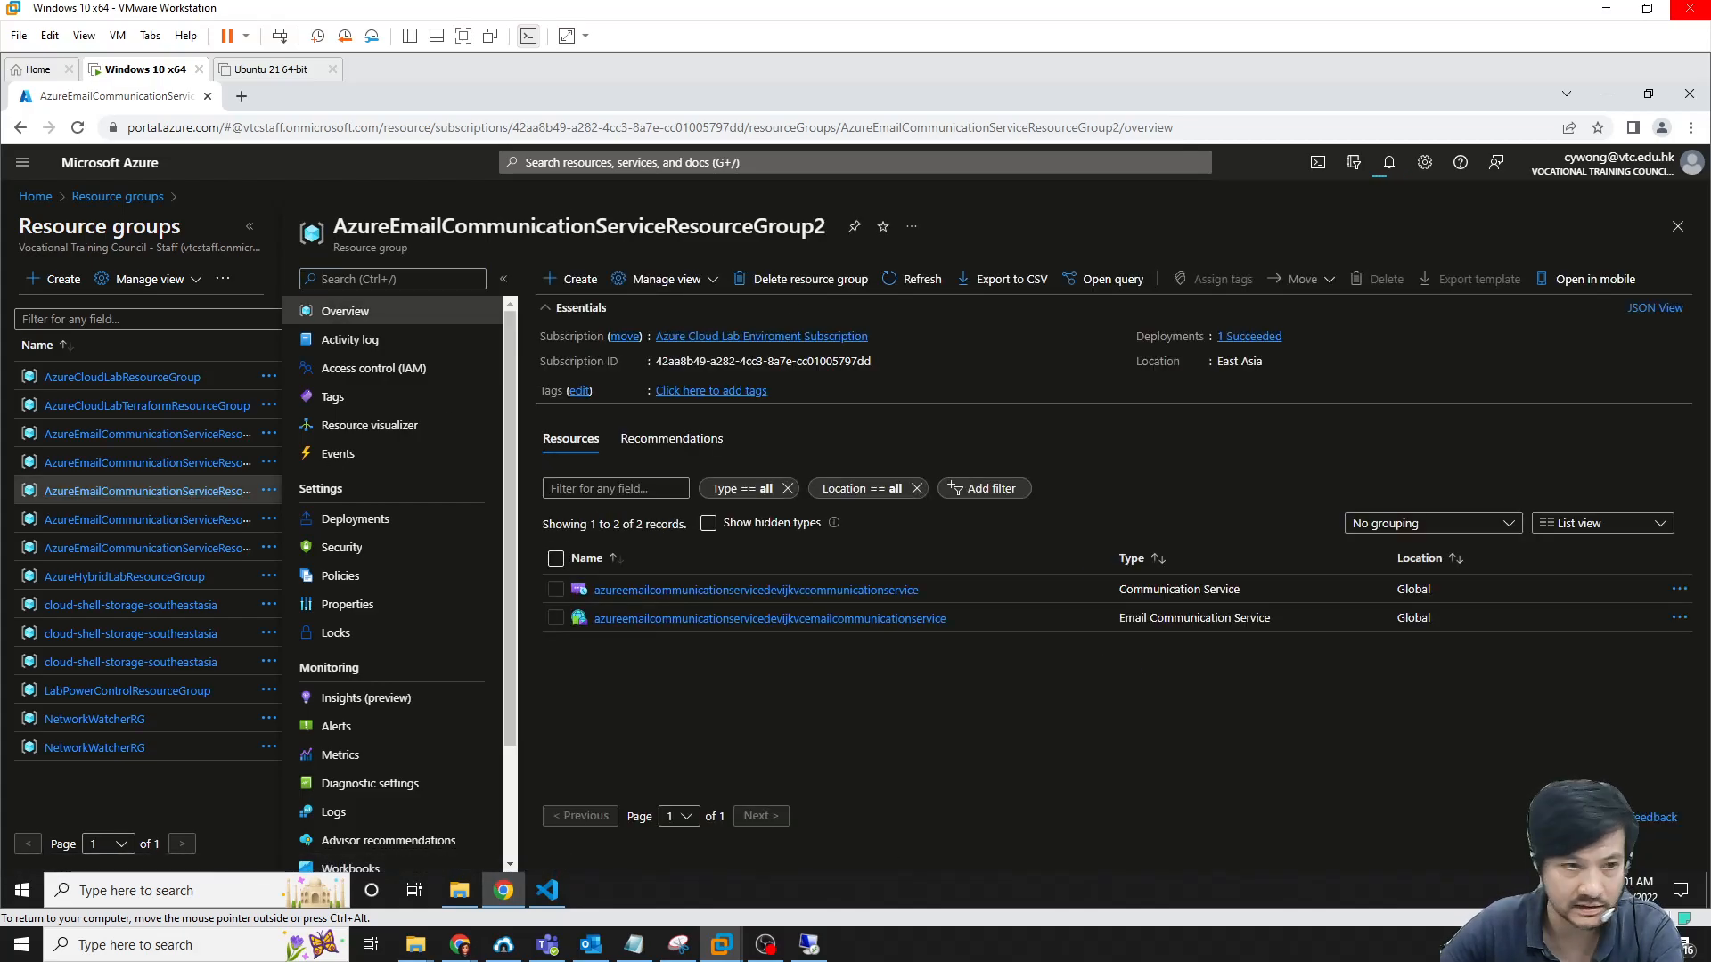
click(134, 520)
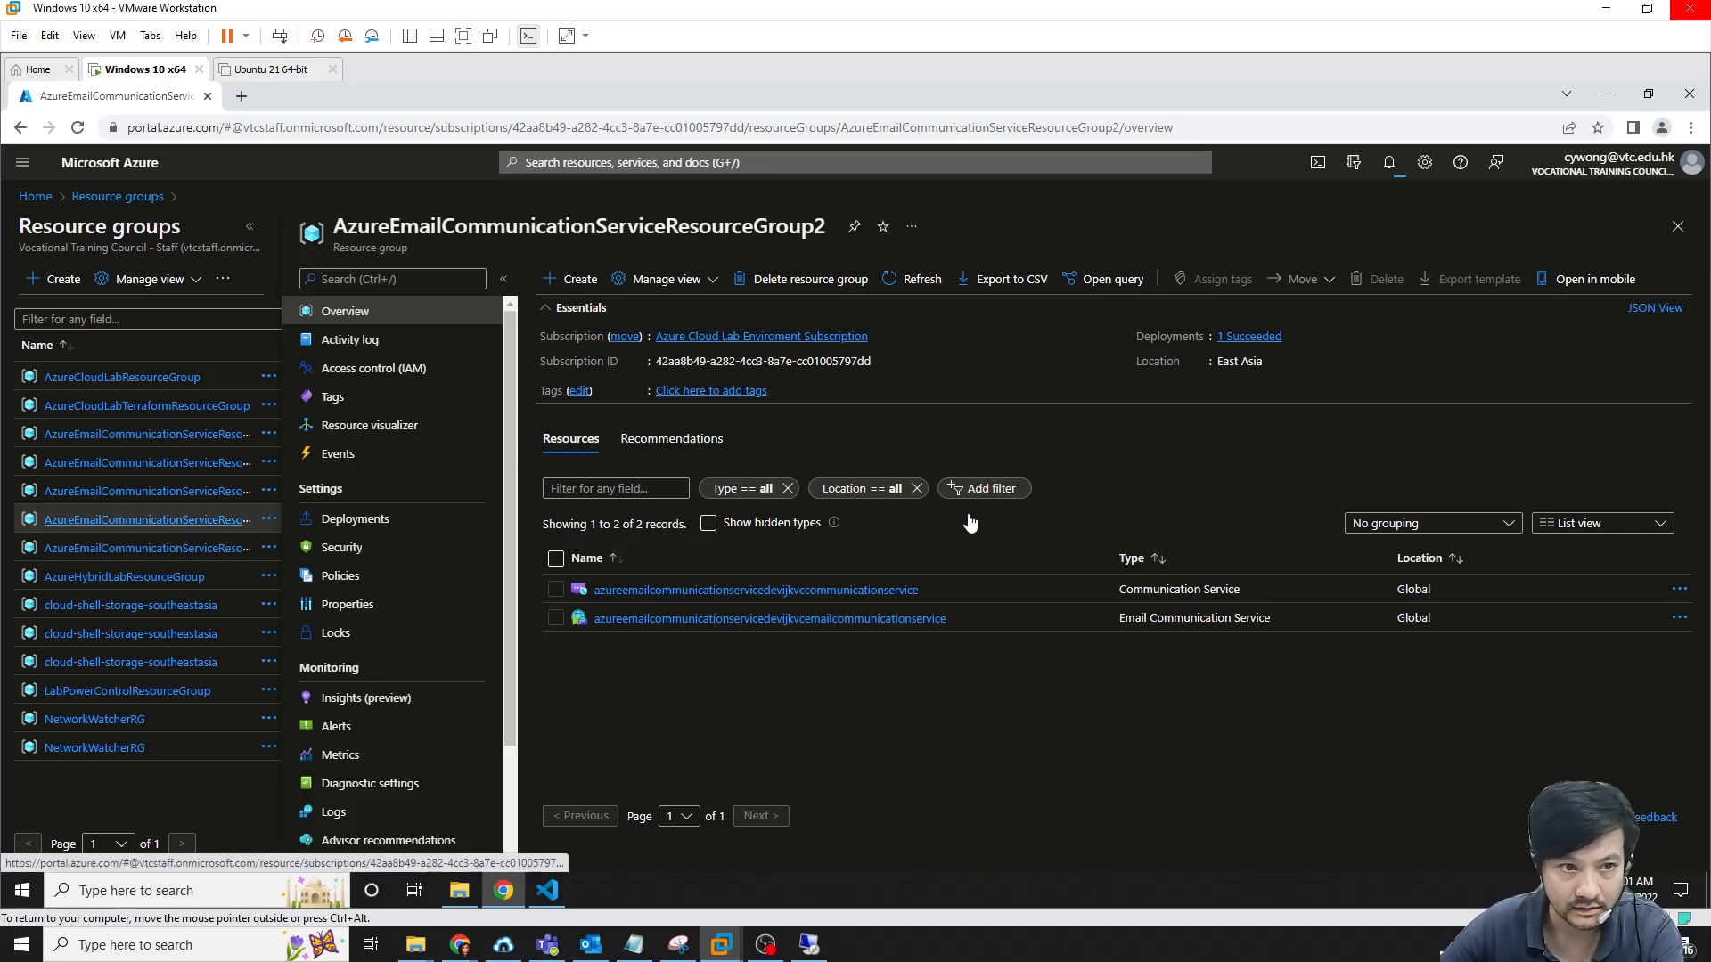
click(1390, 166)
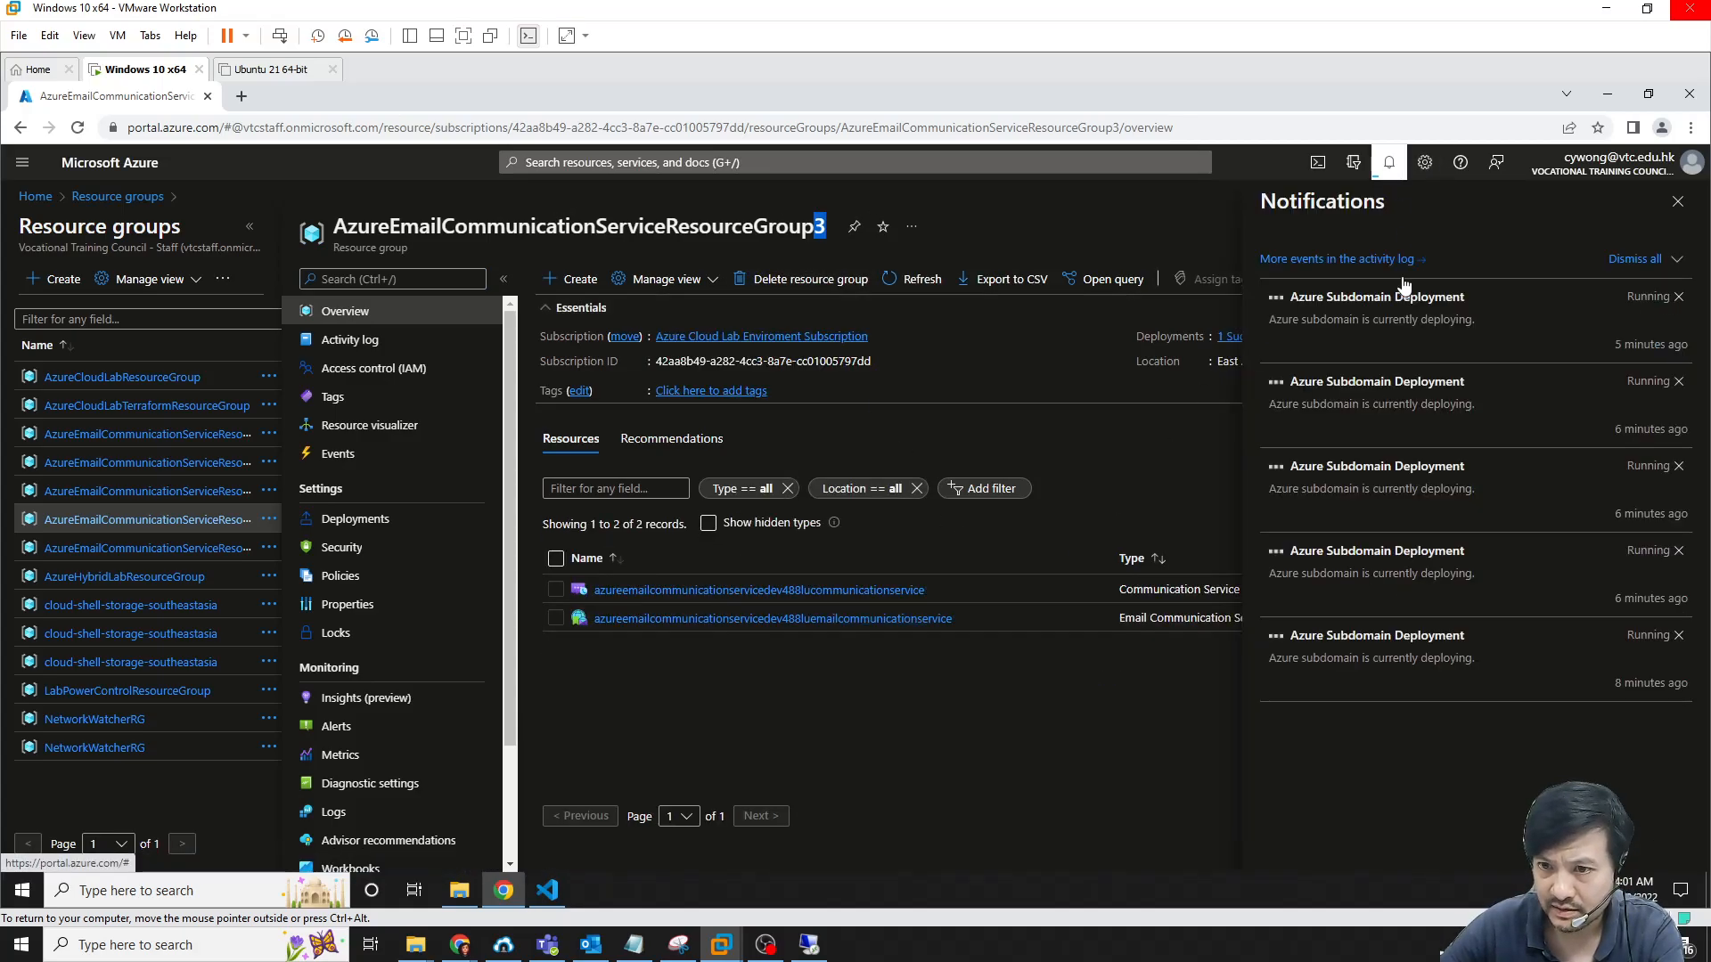
click(198, 549)
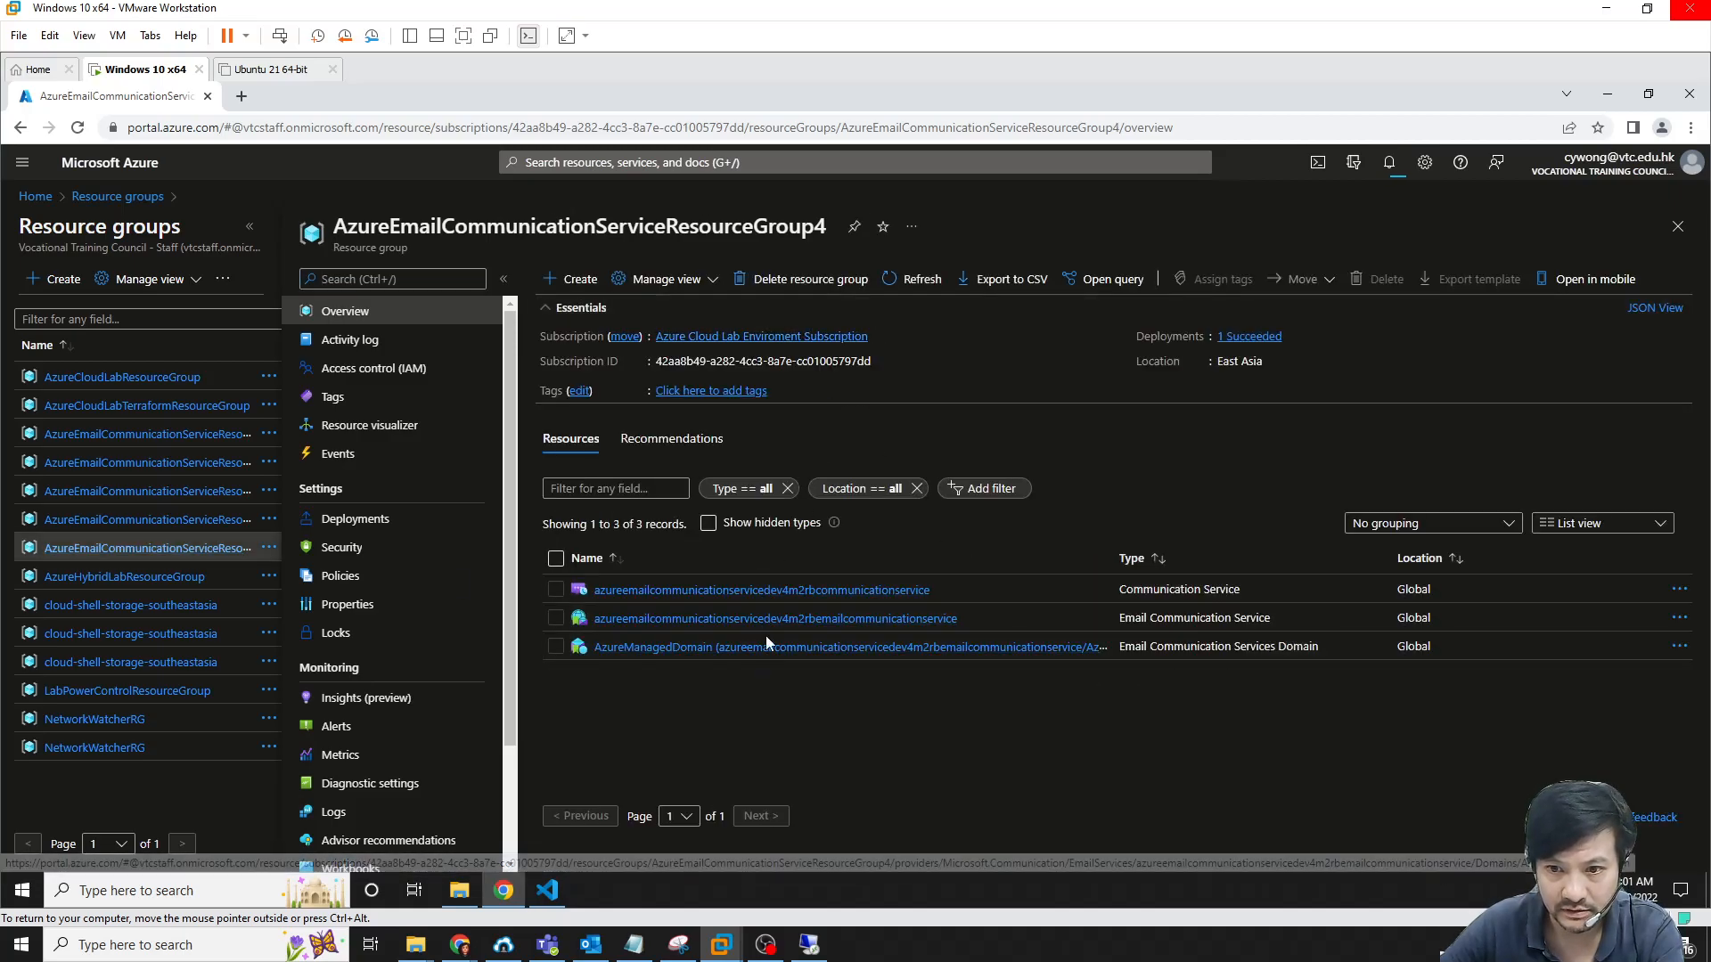
Return to AzureEmailCommunicationServiceResourceGroup2, review the subdomain deployment notifications and refresh its resource list
click(185, 499)
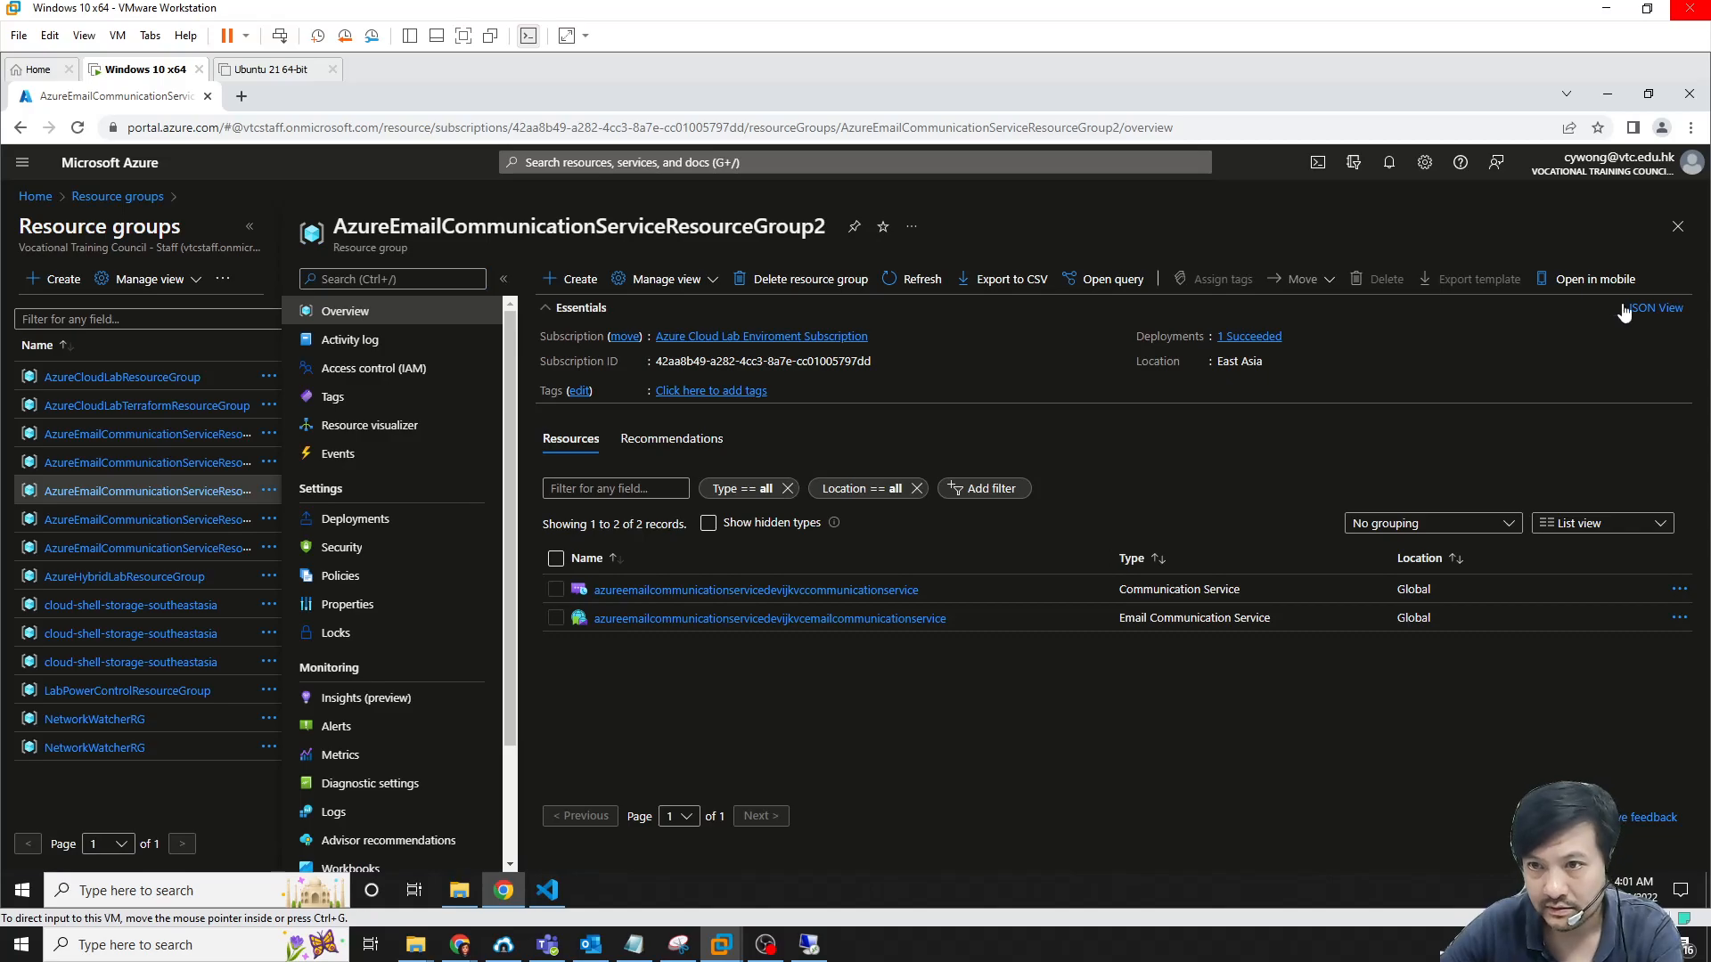
click(1389, 163)
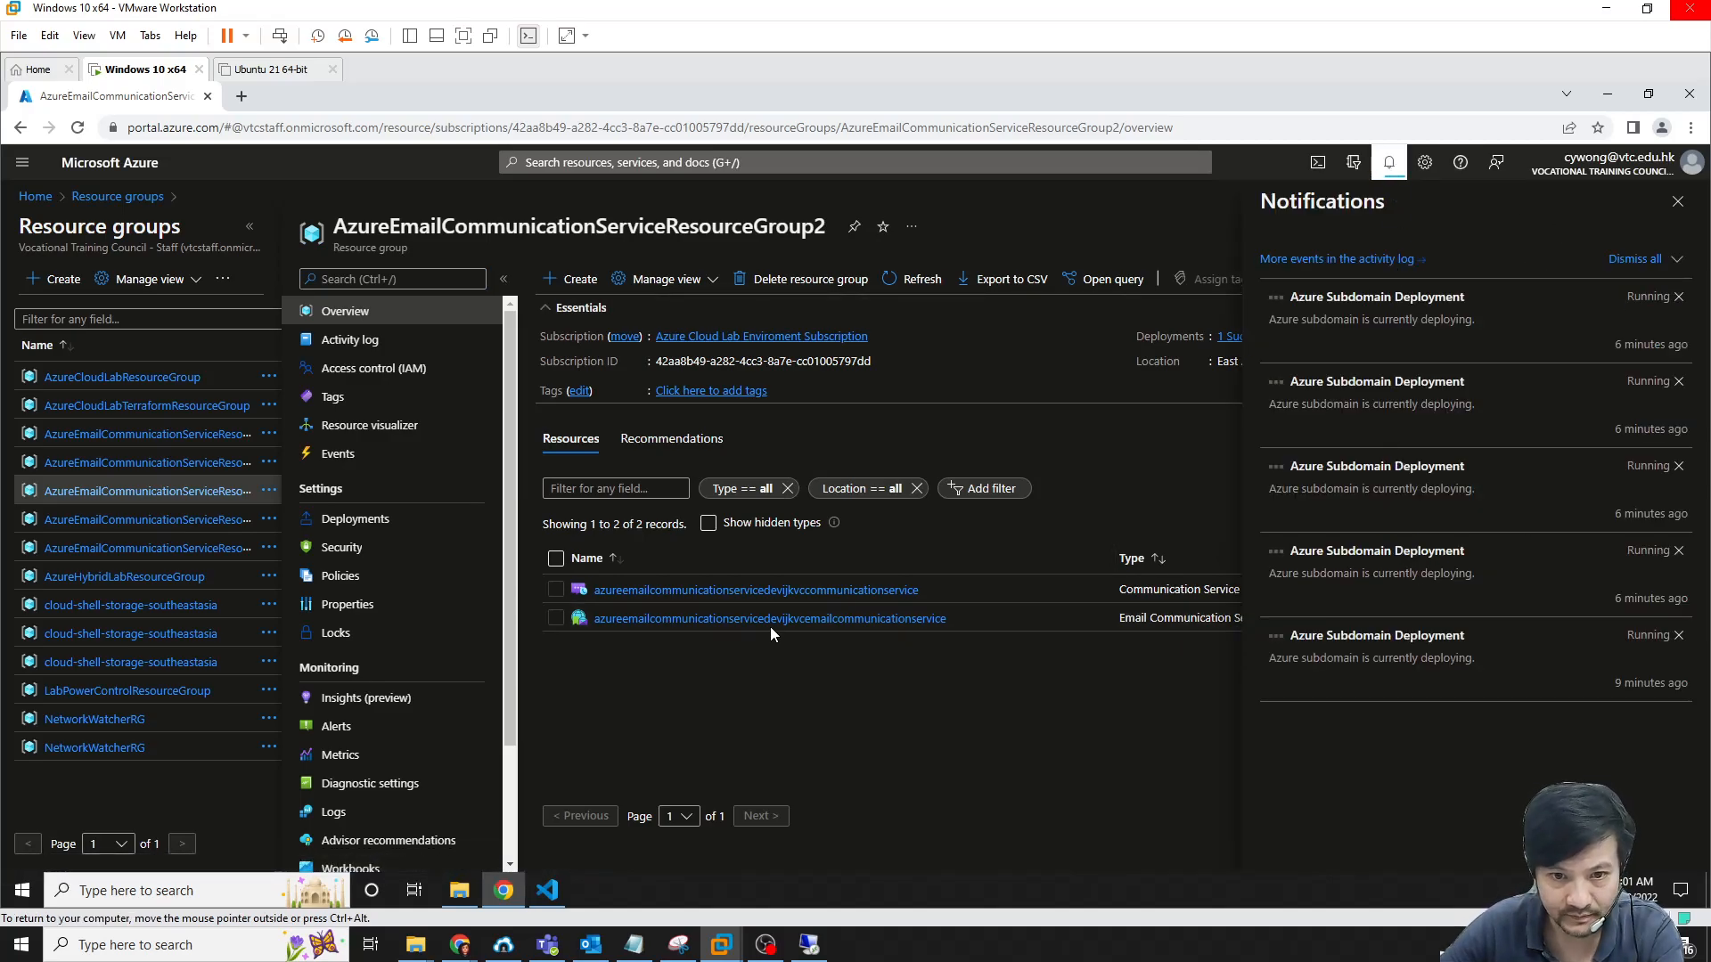
click(921, 278)
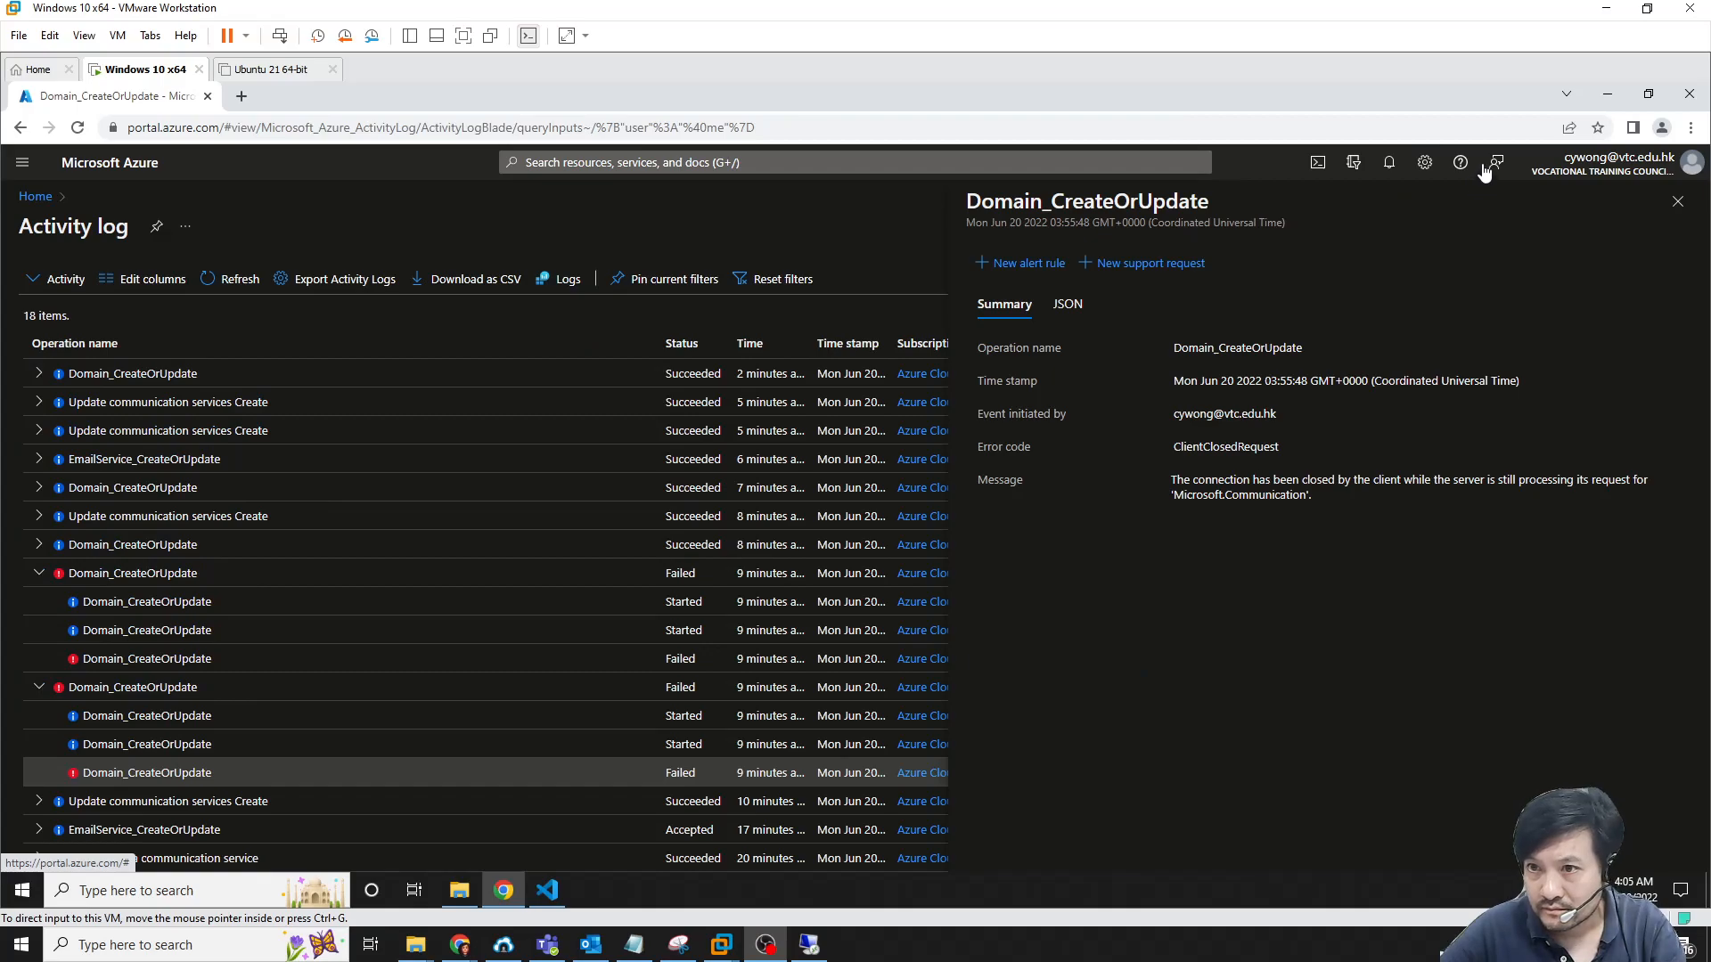
Close the Domain_CreateOrUpdate event details in the activity log and view the Azure subdomain deployment notifications
click(1388, 165)
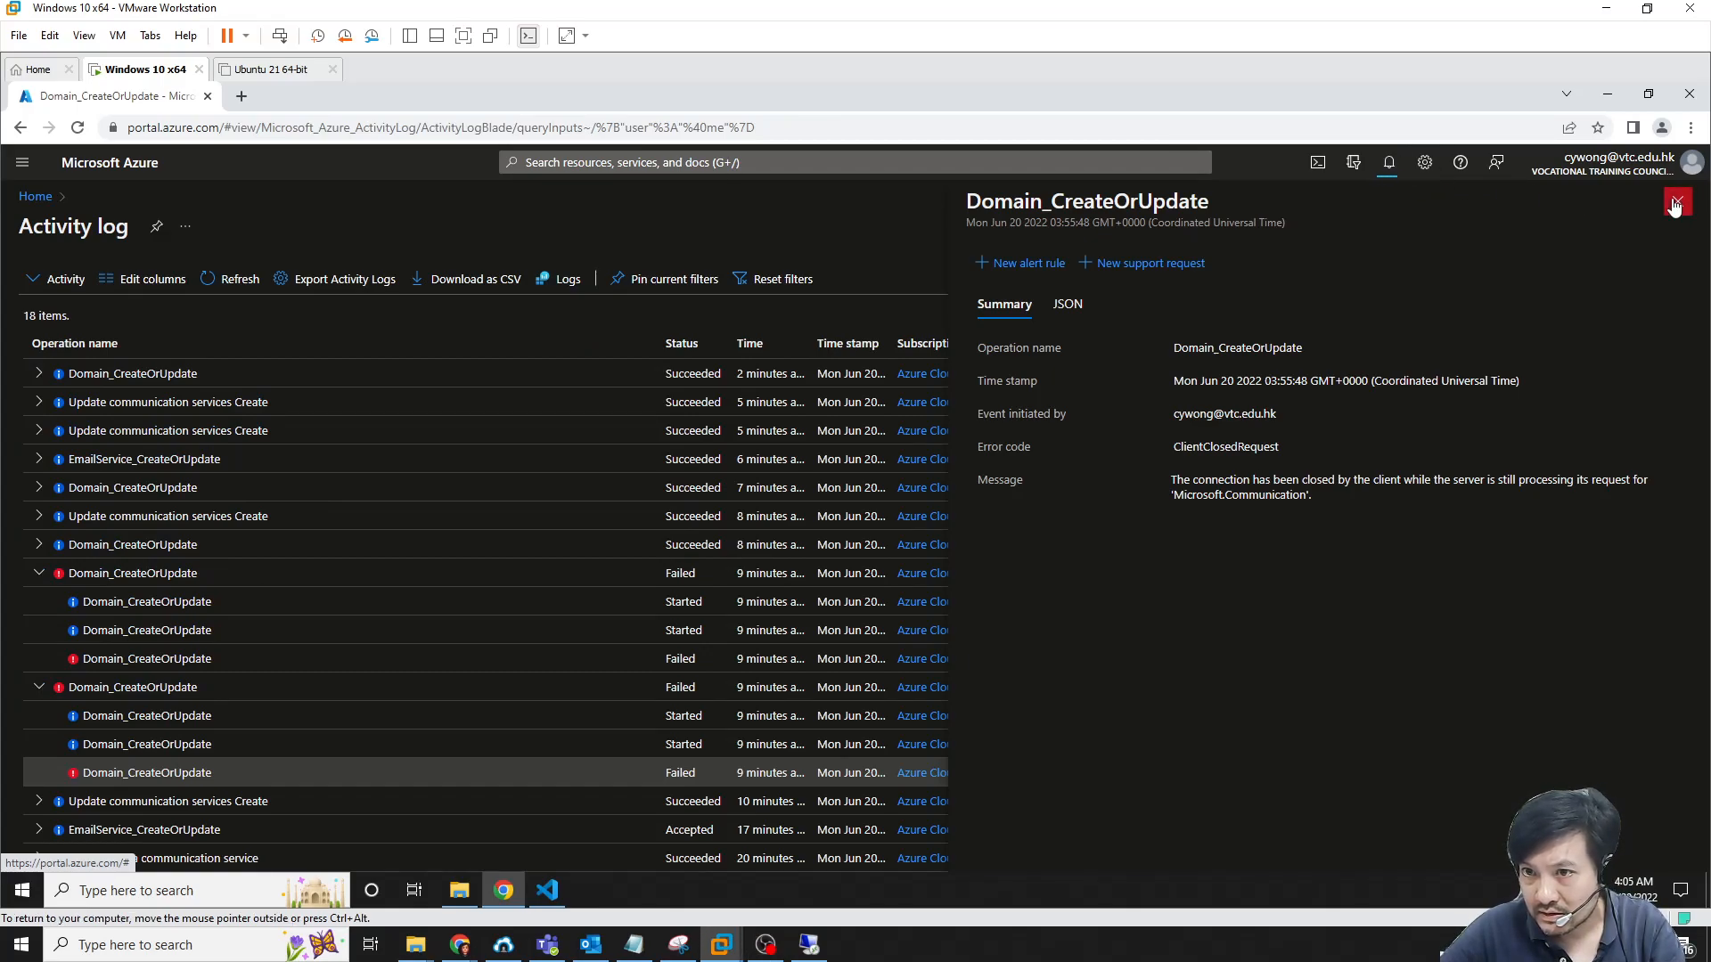
click(1675, 205)
click(1388, 166)
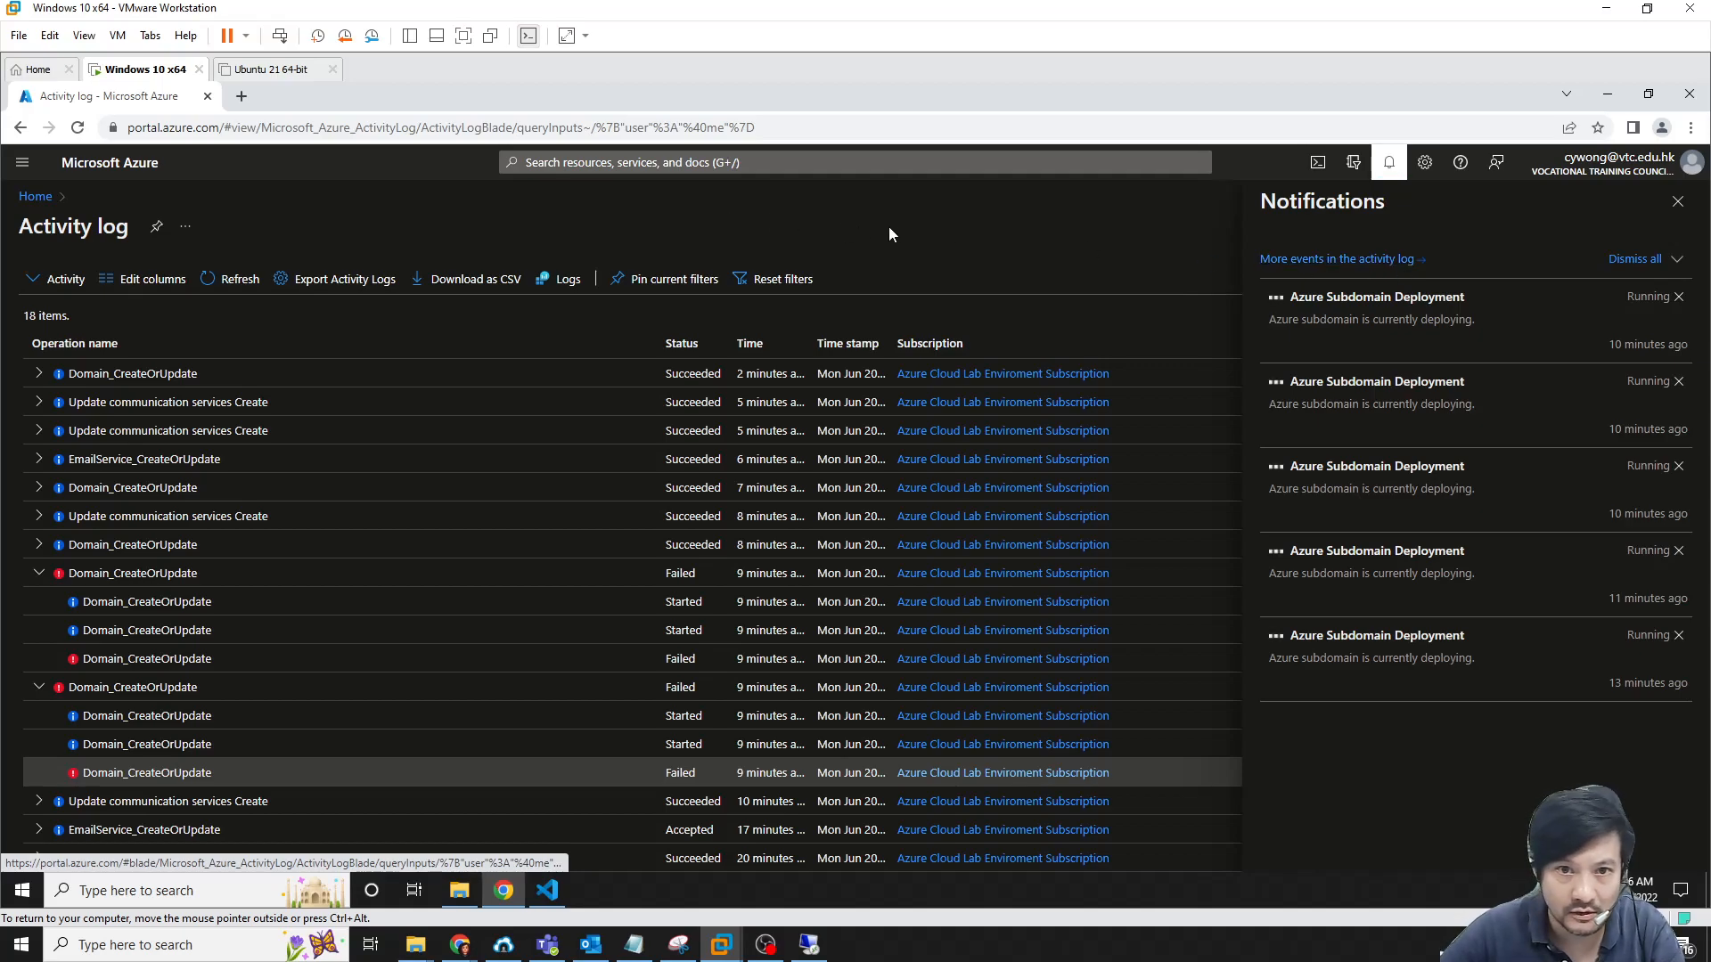
Examine the error code, summary and JSON of the failed Domain_CreateOrUpdate event for AzureEmailCommunicationServiceResourceGroup3
click(156, 575)
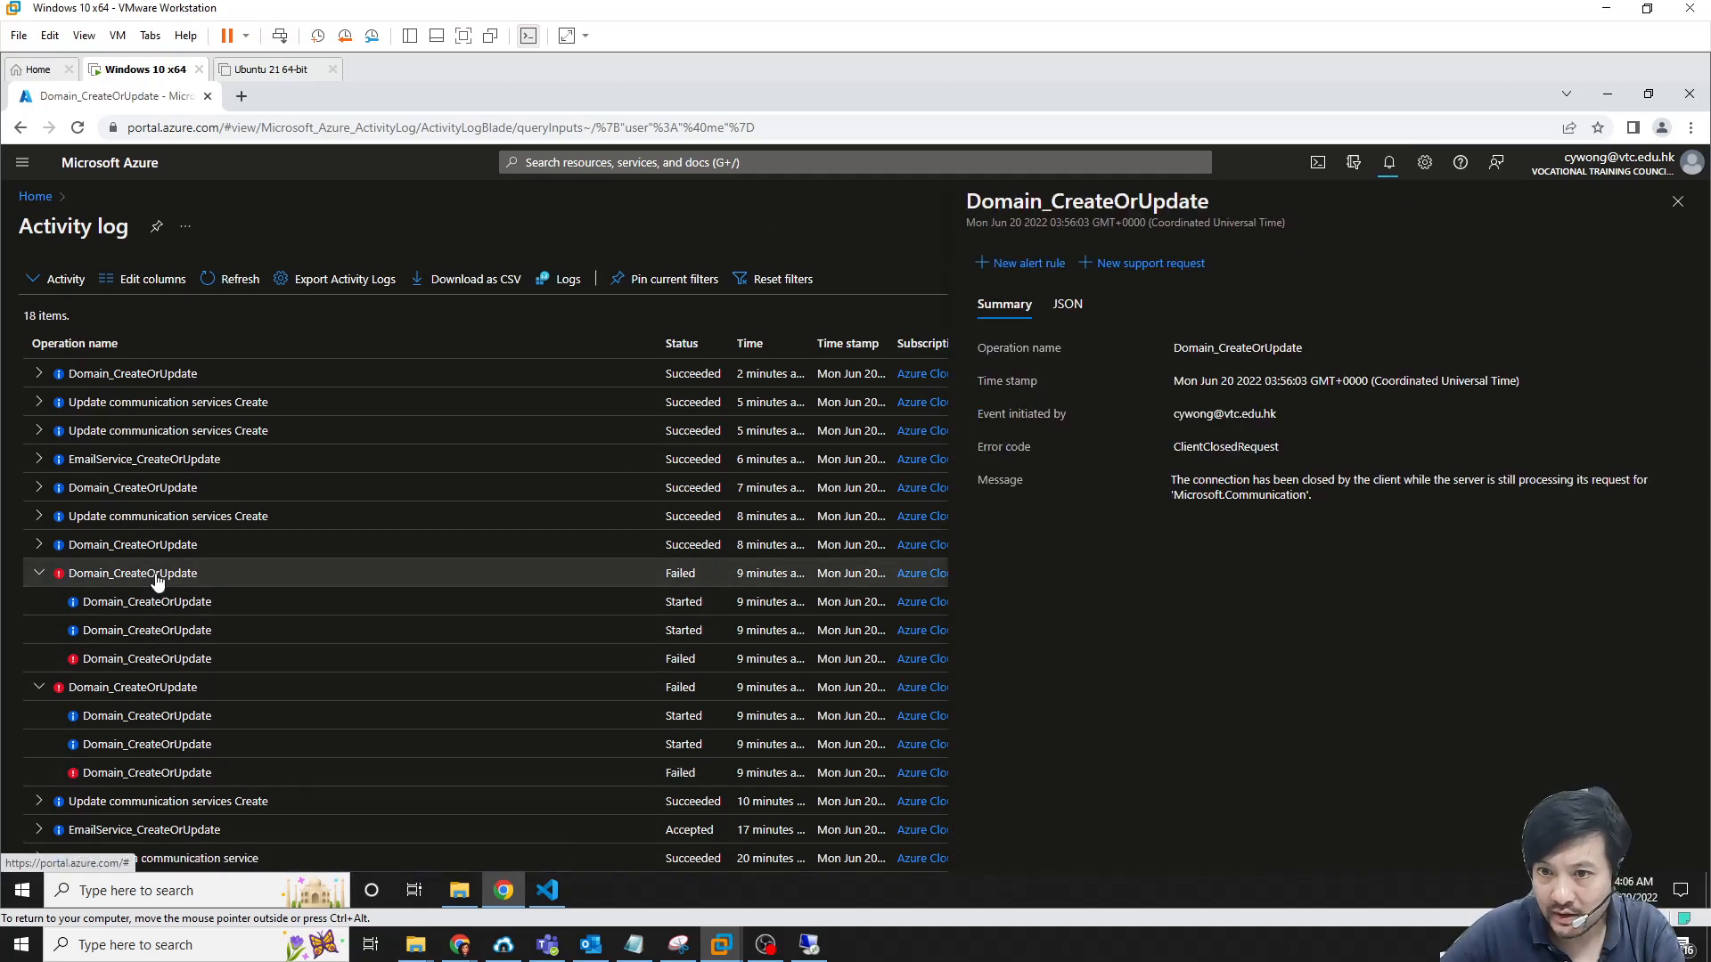
click(143, 658)
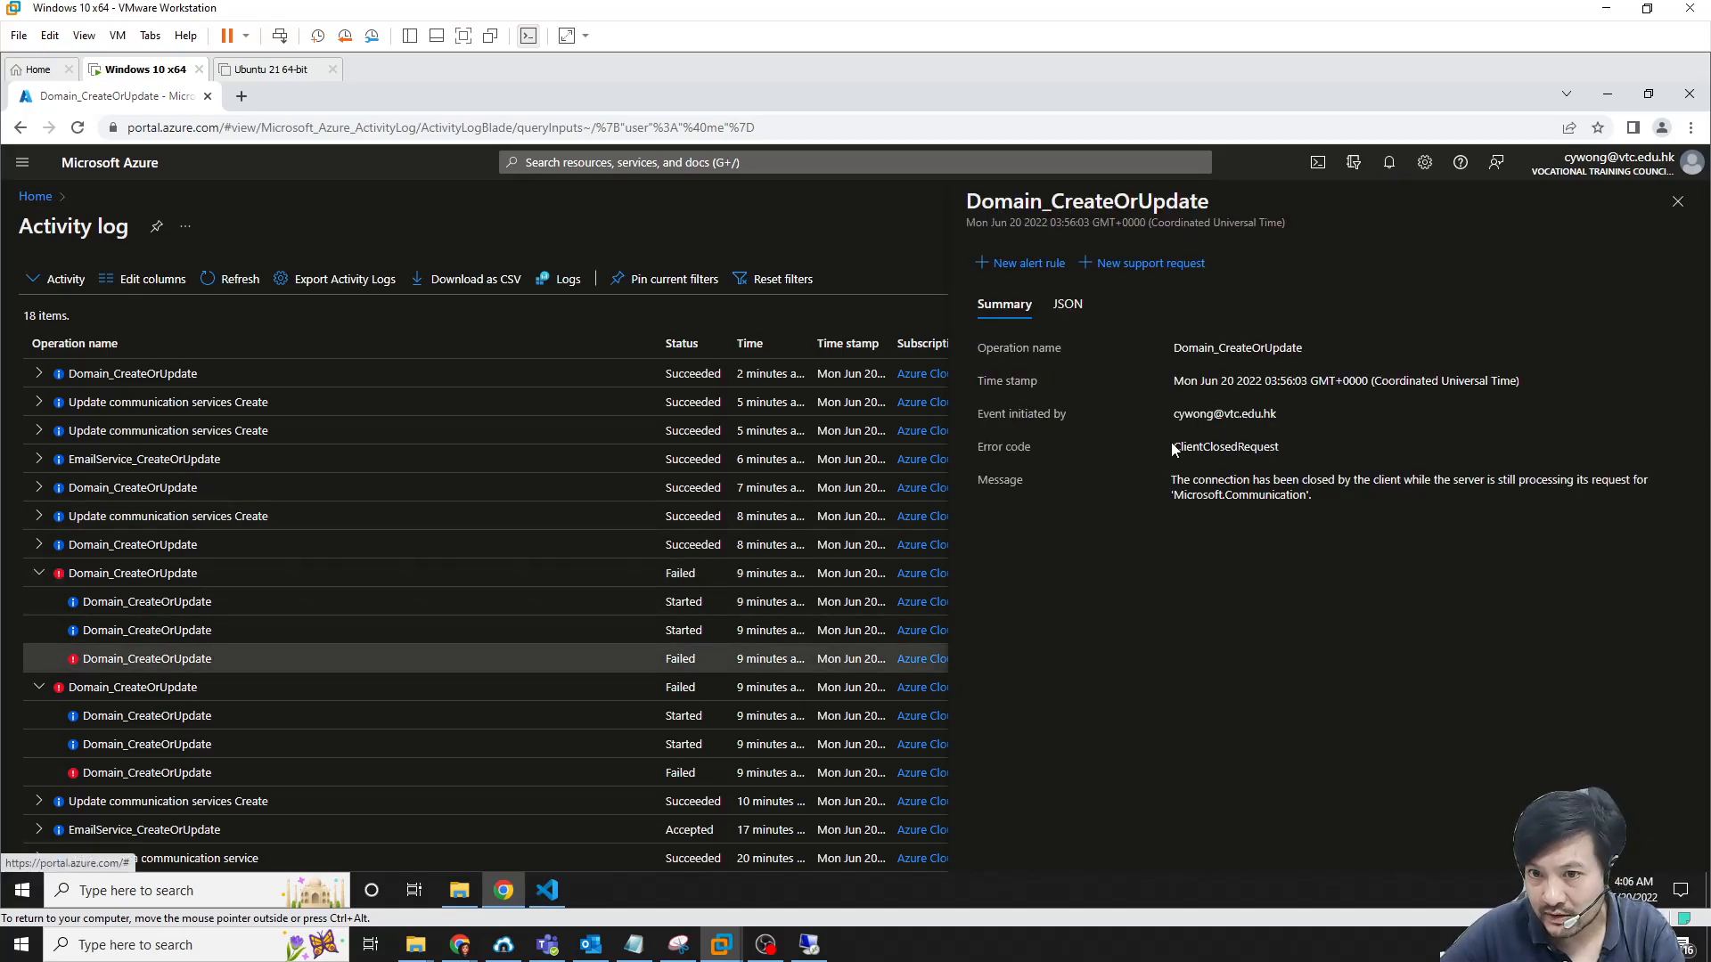
drag(1169, 442, 1283, 446)
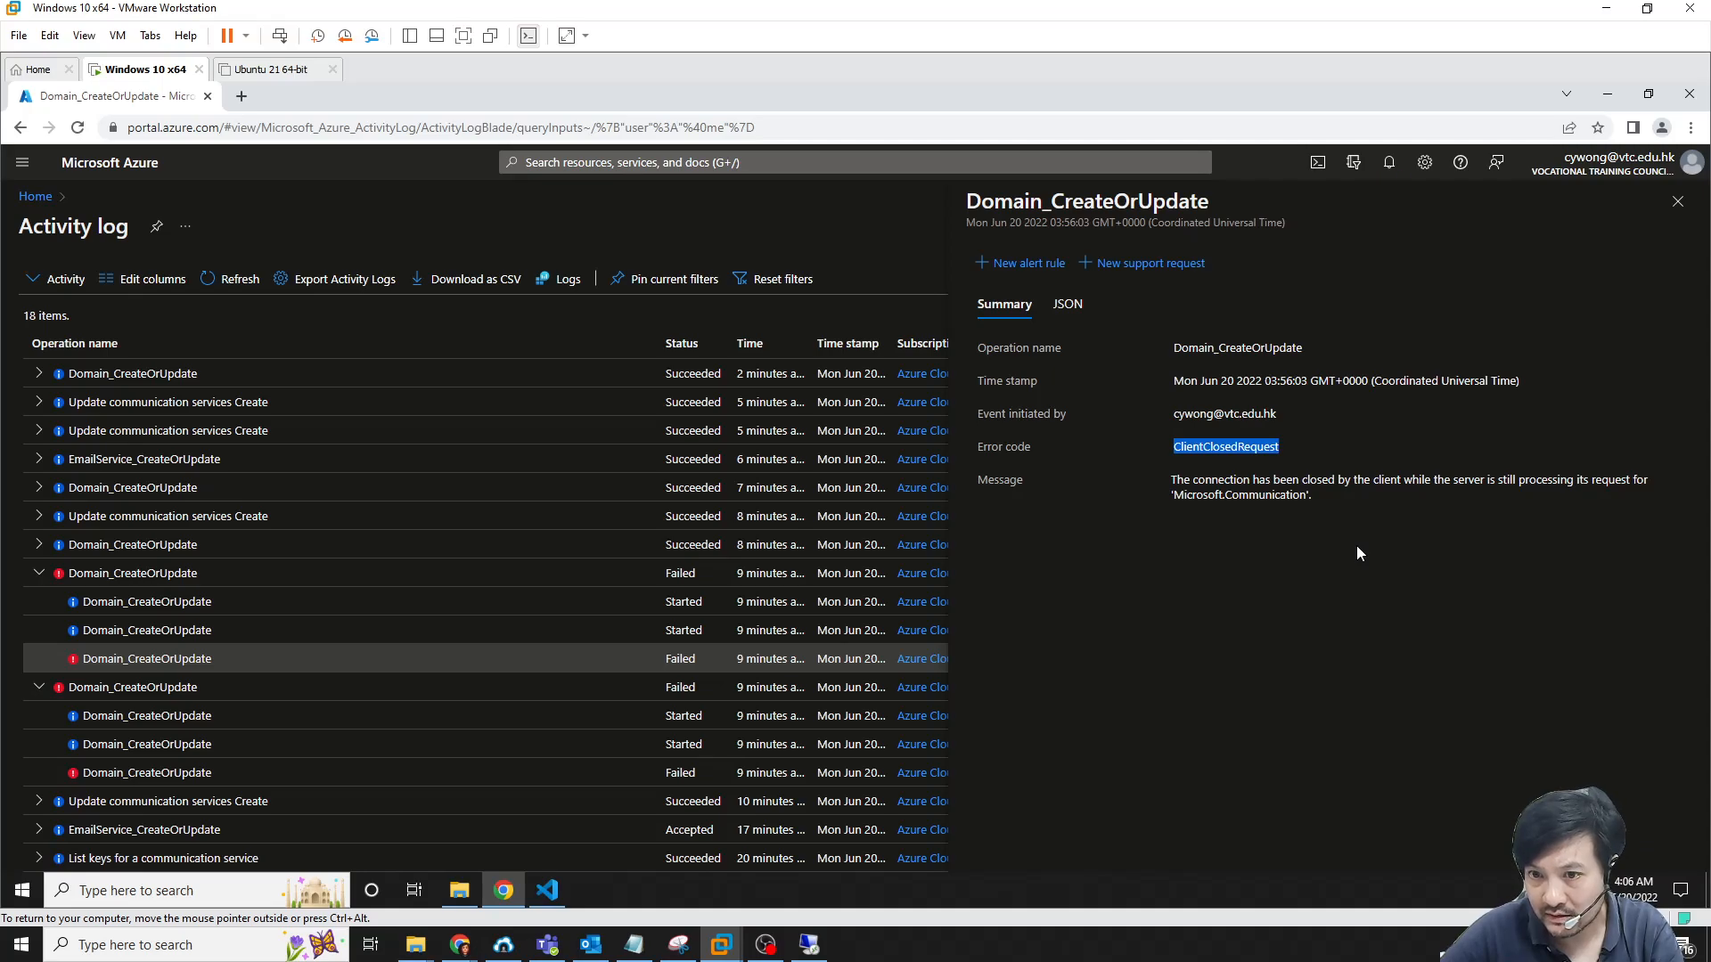
click(1066, 305)
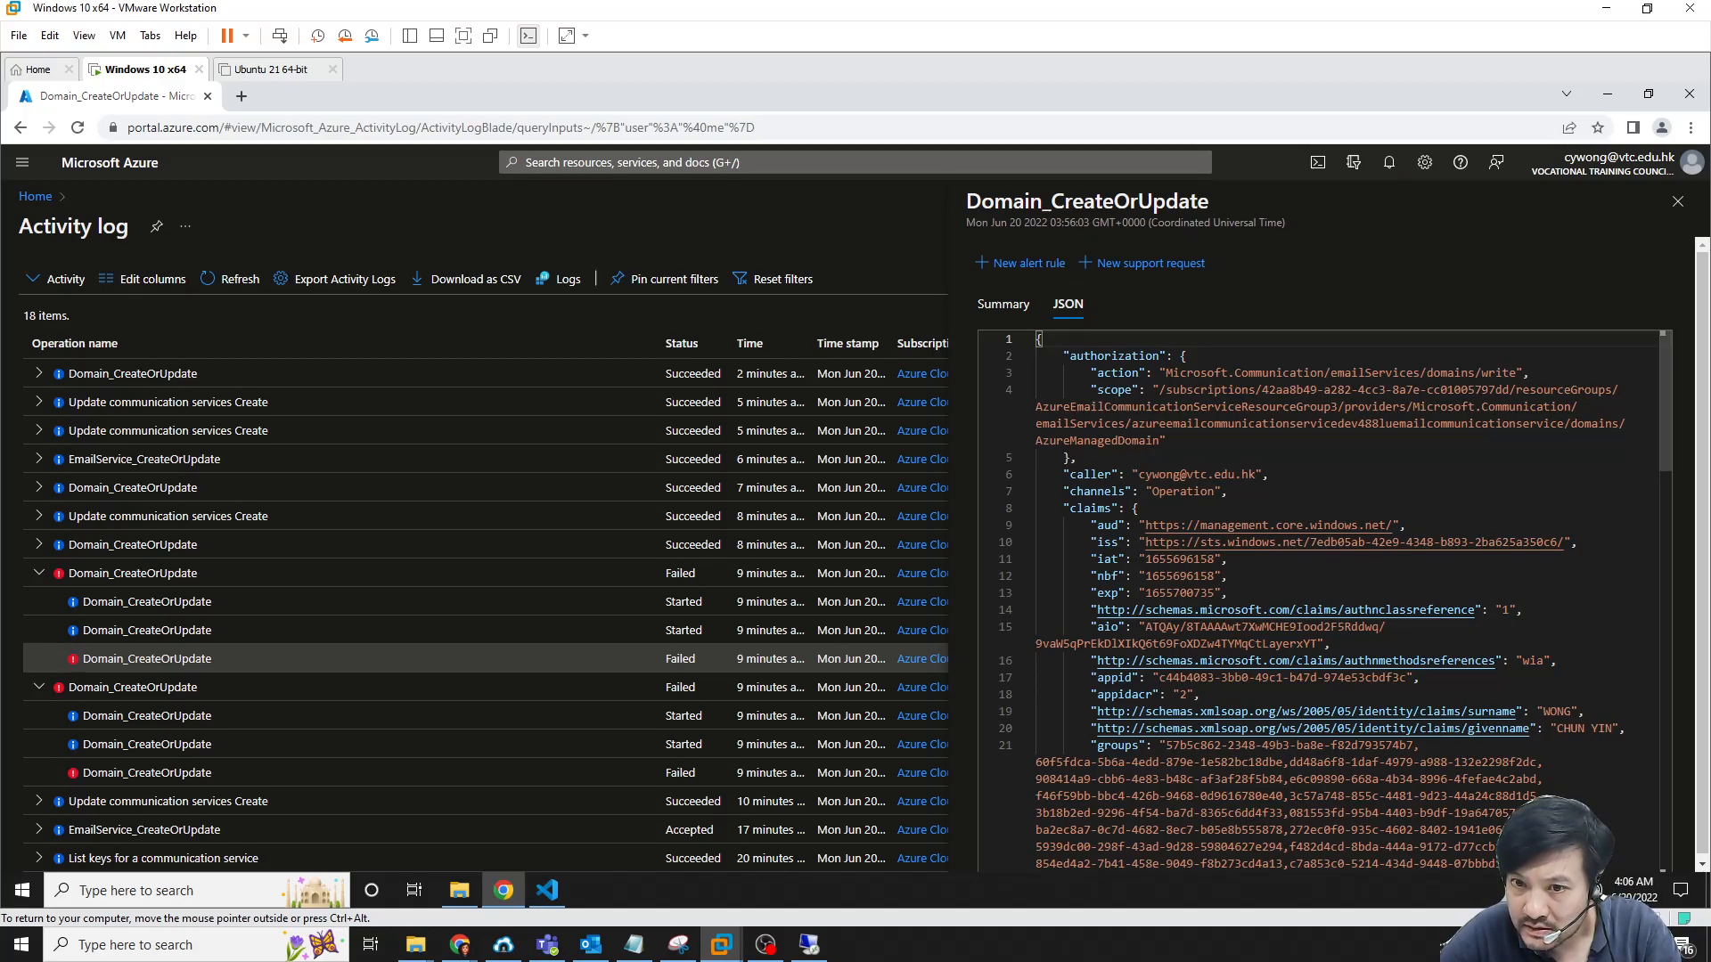
scroll(1327, 601, down, 3)
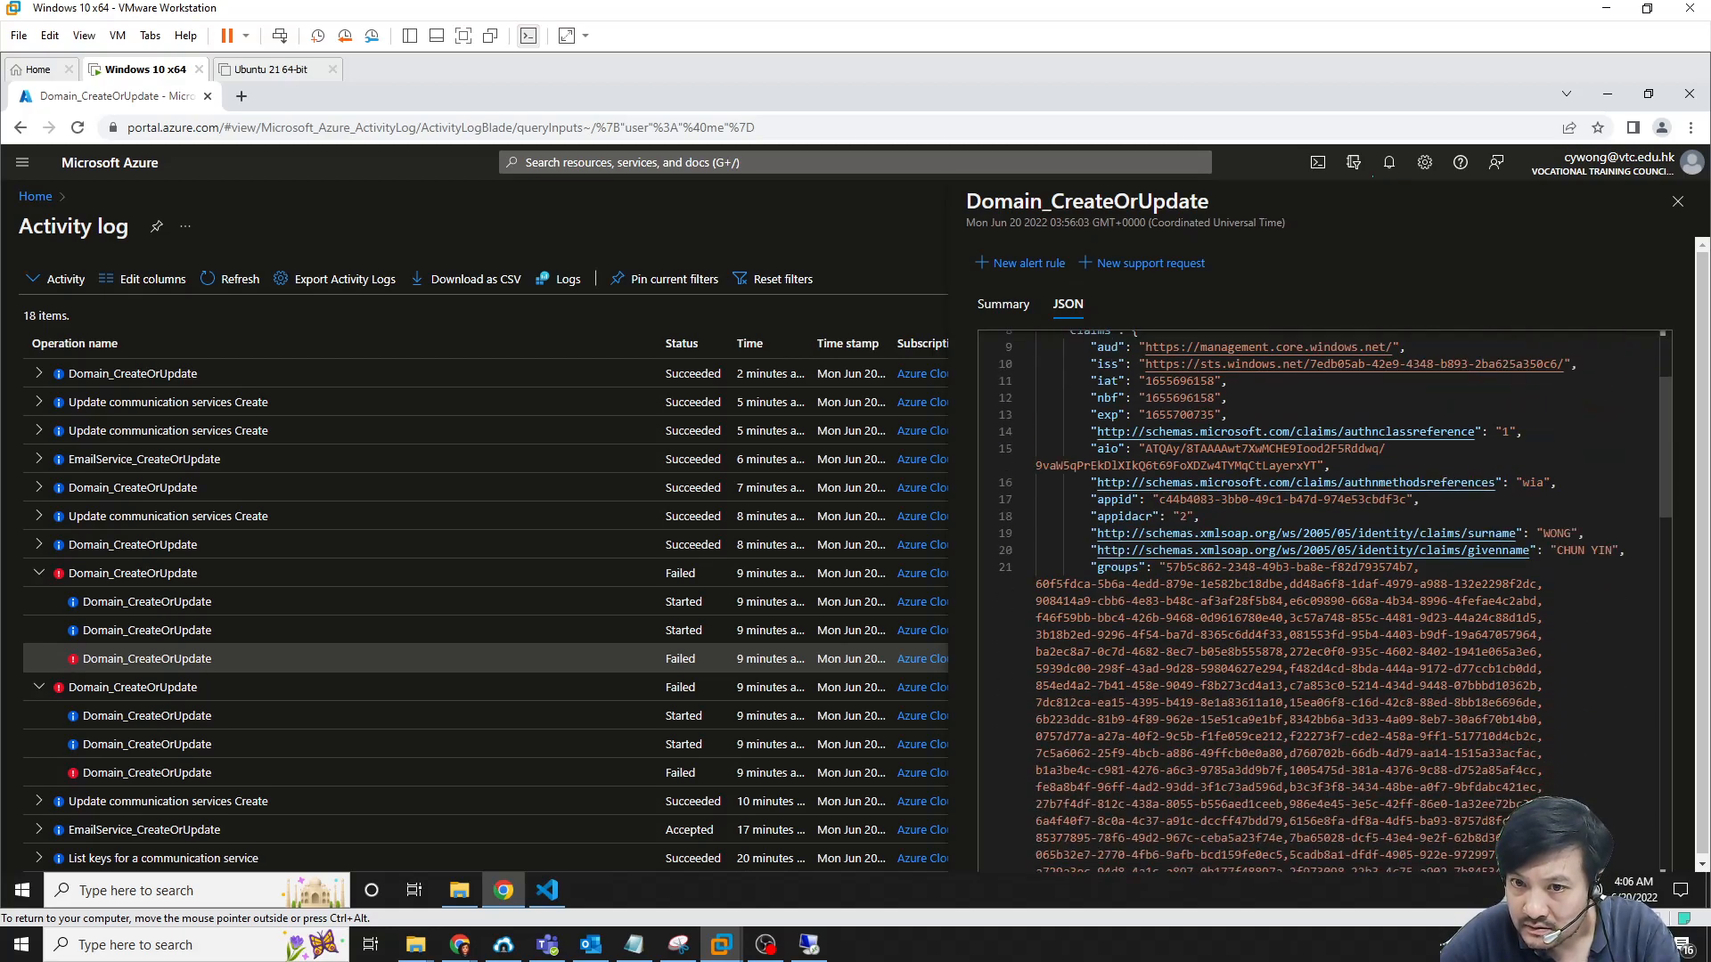
scroll(1327, 601, down, 3)
scroll(1328, 601, up, 6)
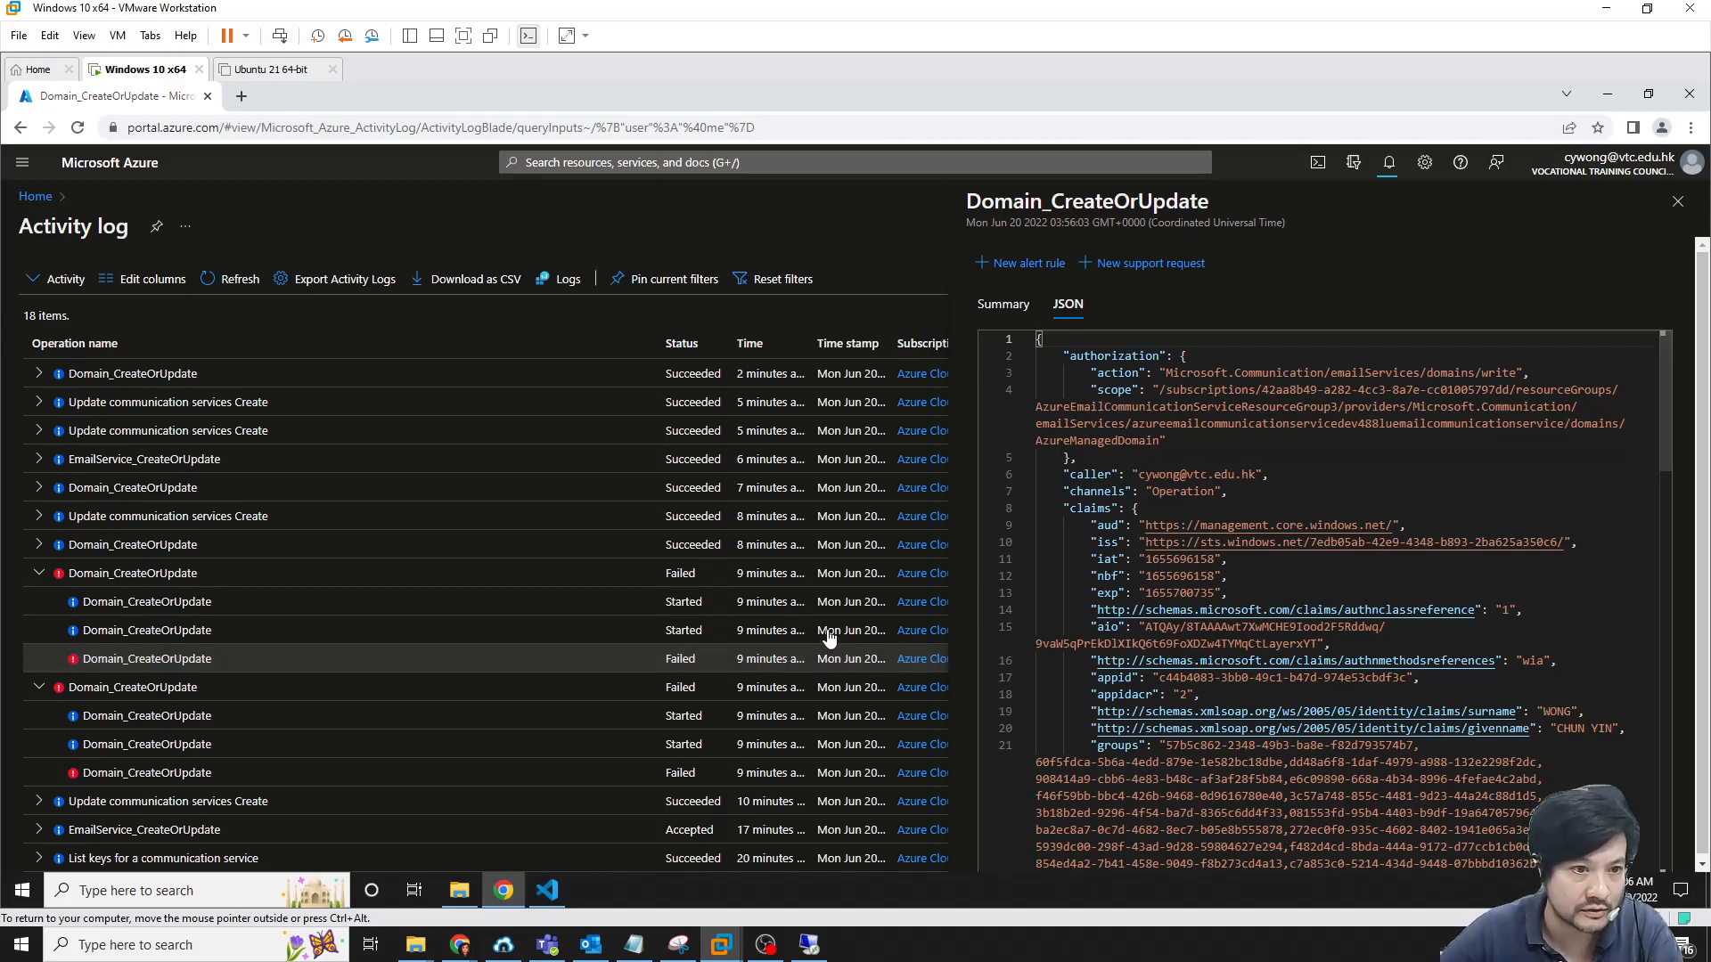
Copy the full JSON of this failed event into a new file in Visual Studio Code on the host computer
key(ctrl+a)
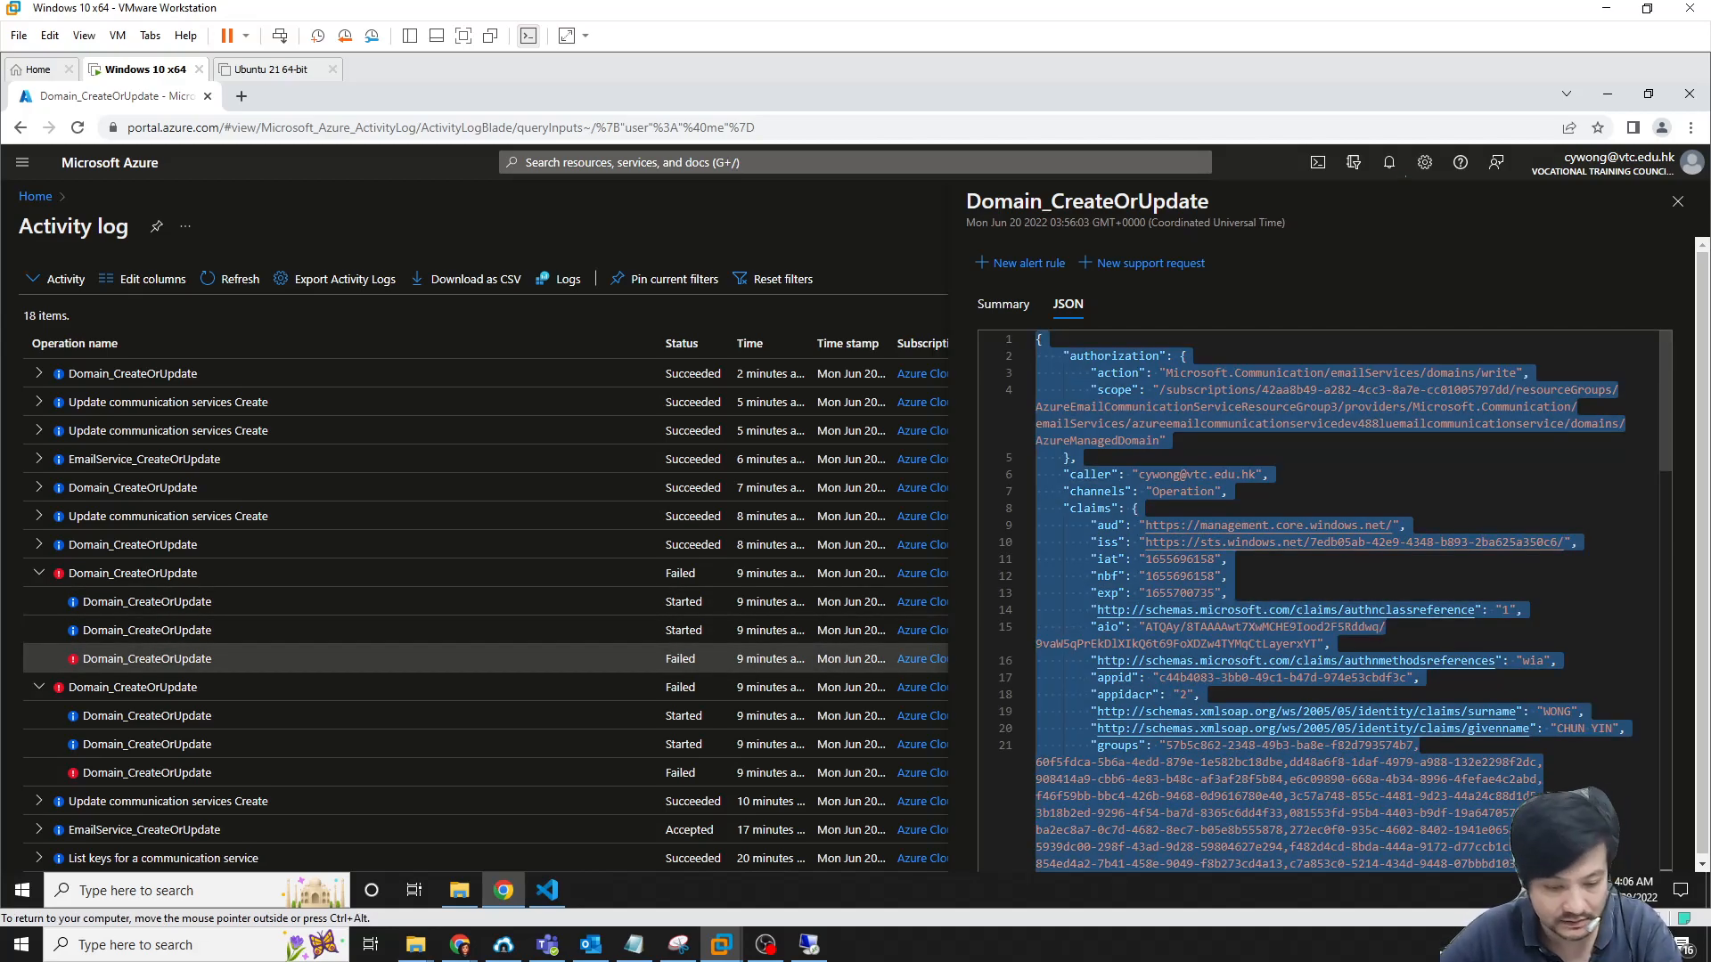
click(21, 944)
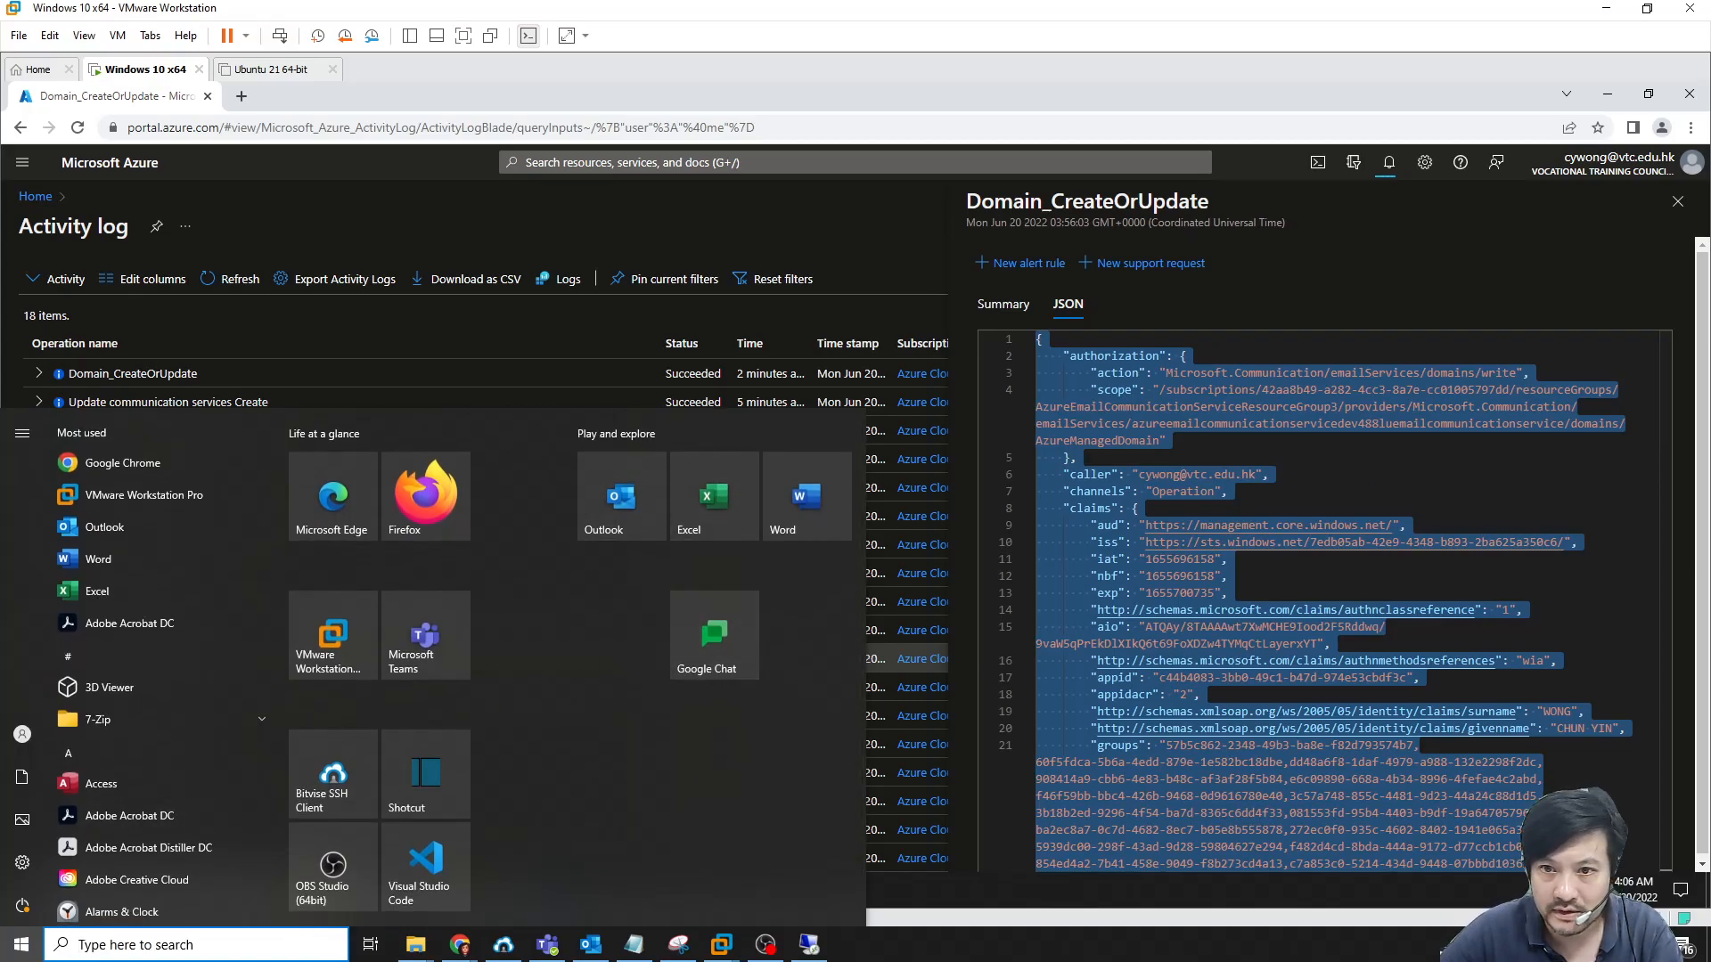
click(1550, 793)
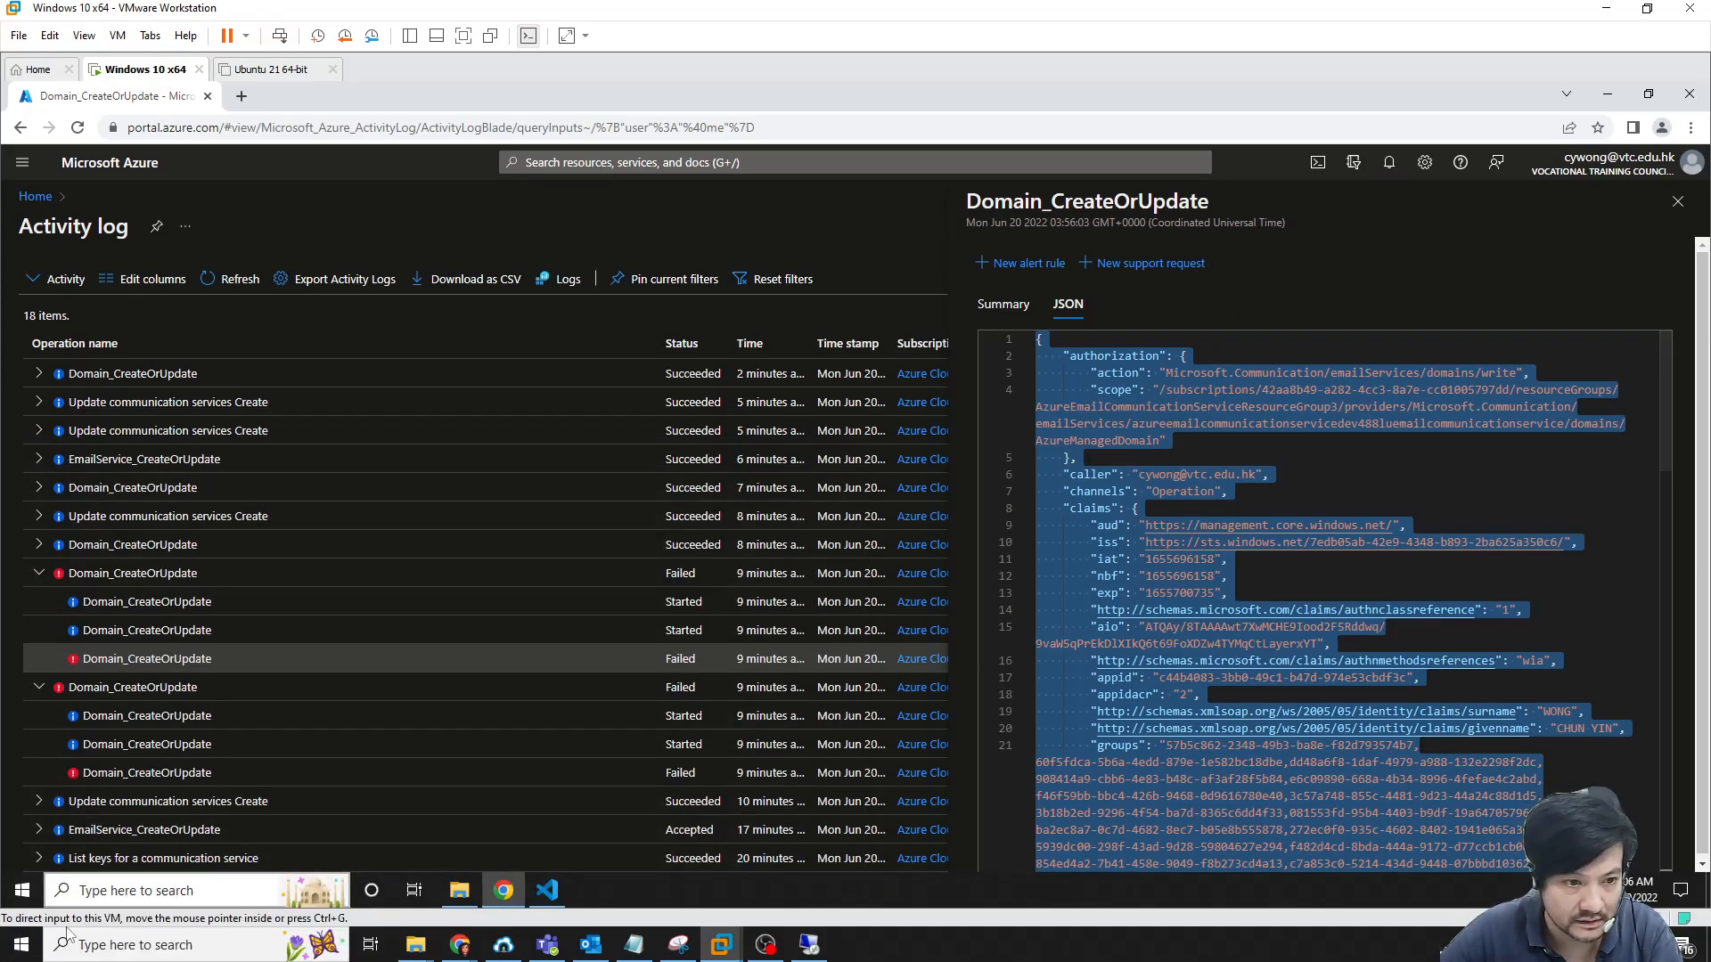
click(33, 945)
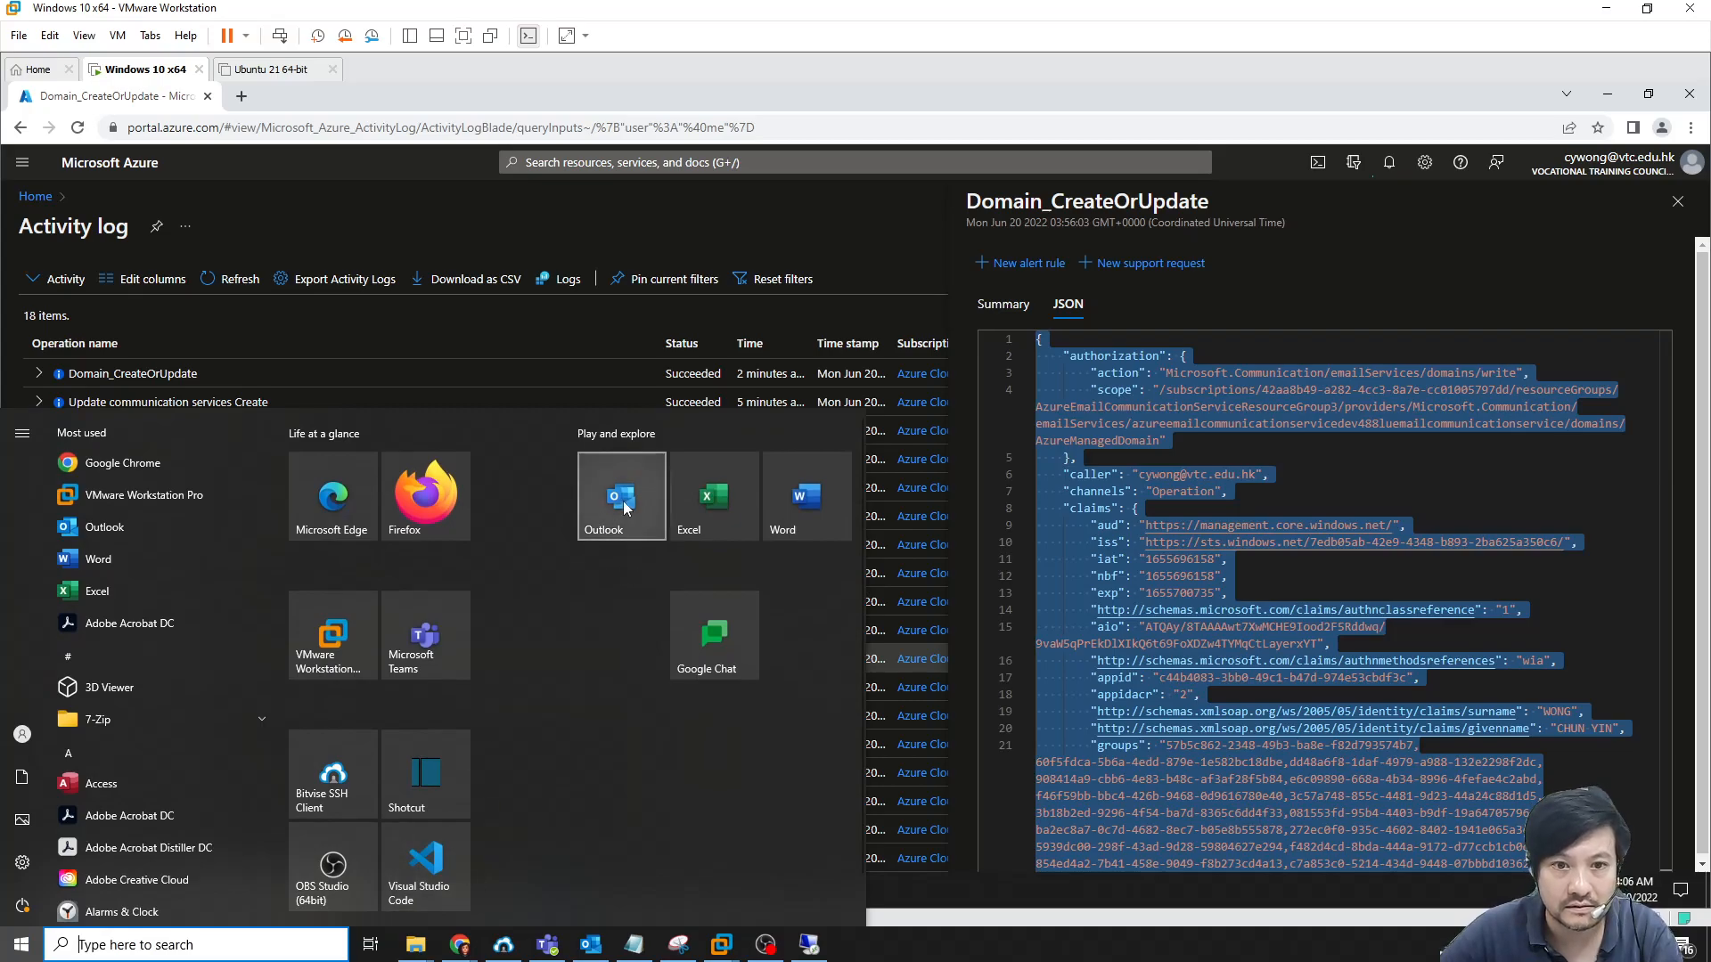
click(446, 868)
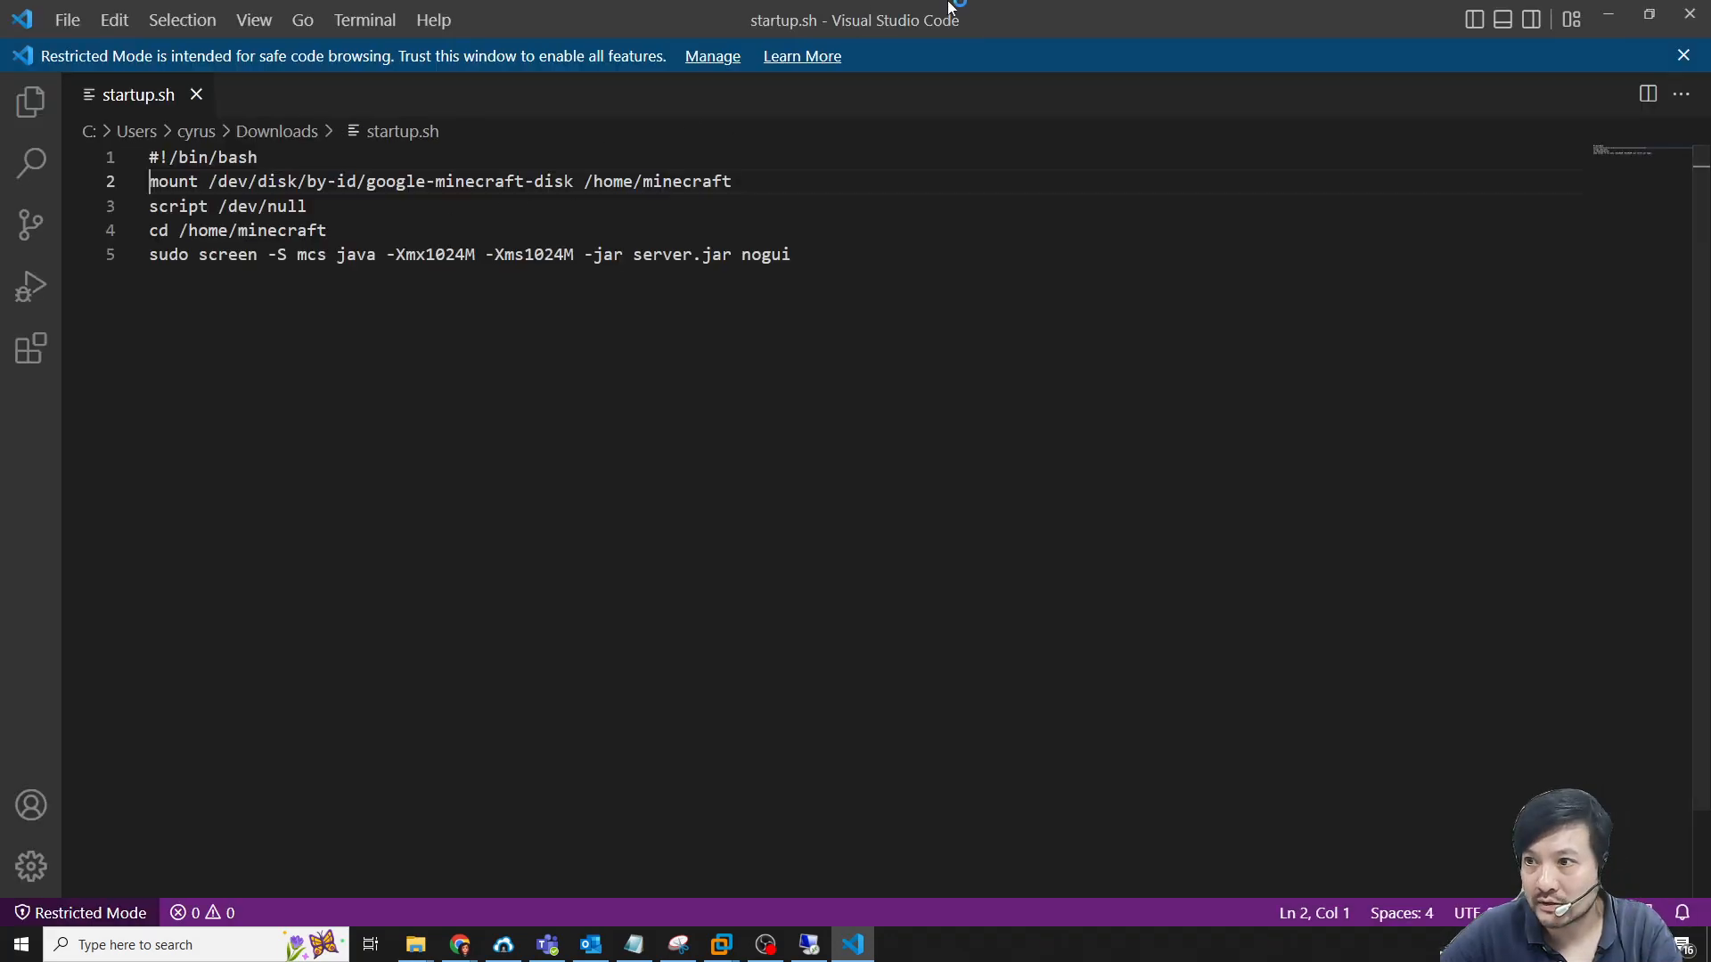
click(70, 21)
click(105, 67)
key(ctrl+v)
drag(918, 11, 1710, 26)
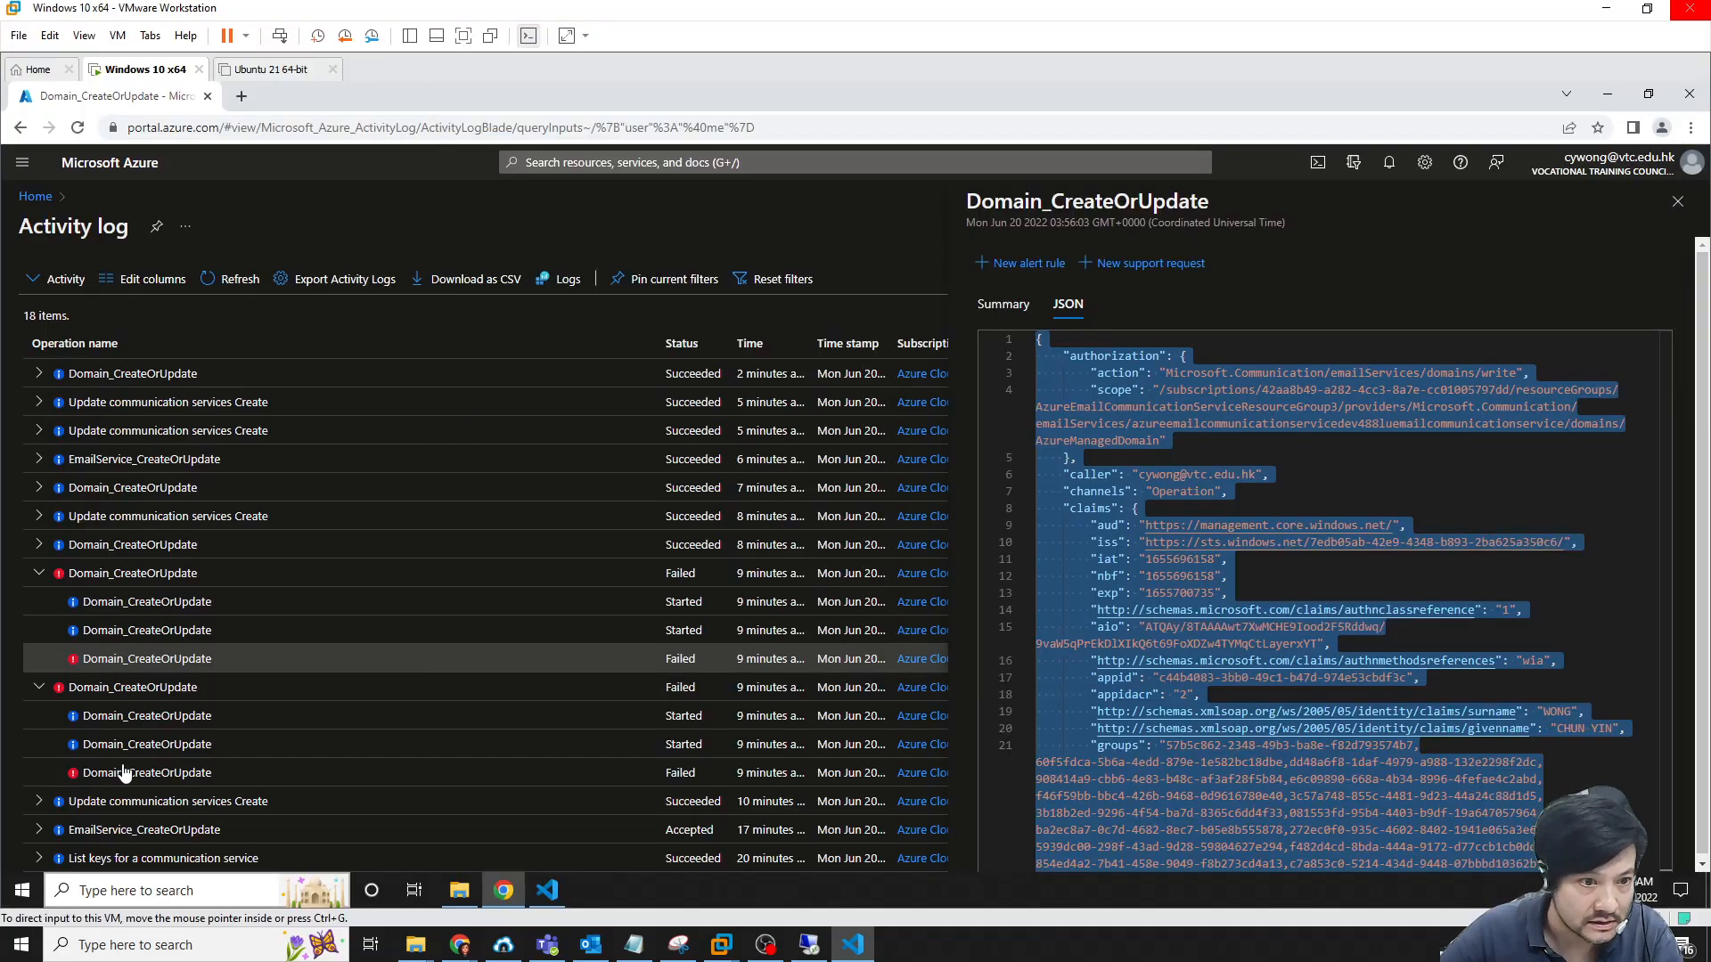
Select the full JSON of the failed Domain_CreateOrUpdate event for AzureEmailCommunicationServiceResourceGroup2 and switch to Visual Studio Code
click(161, 780)
click(160, 781)
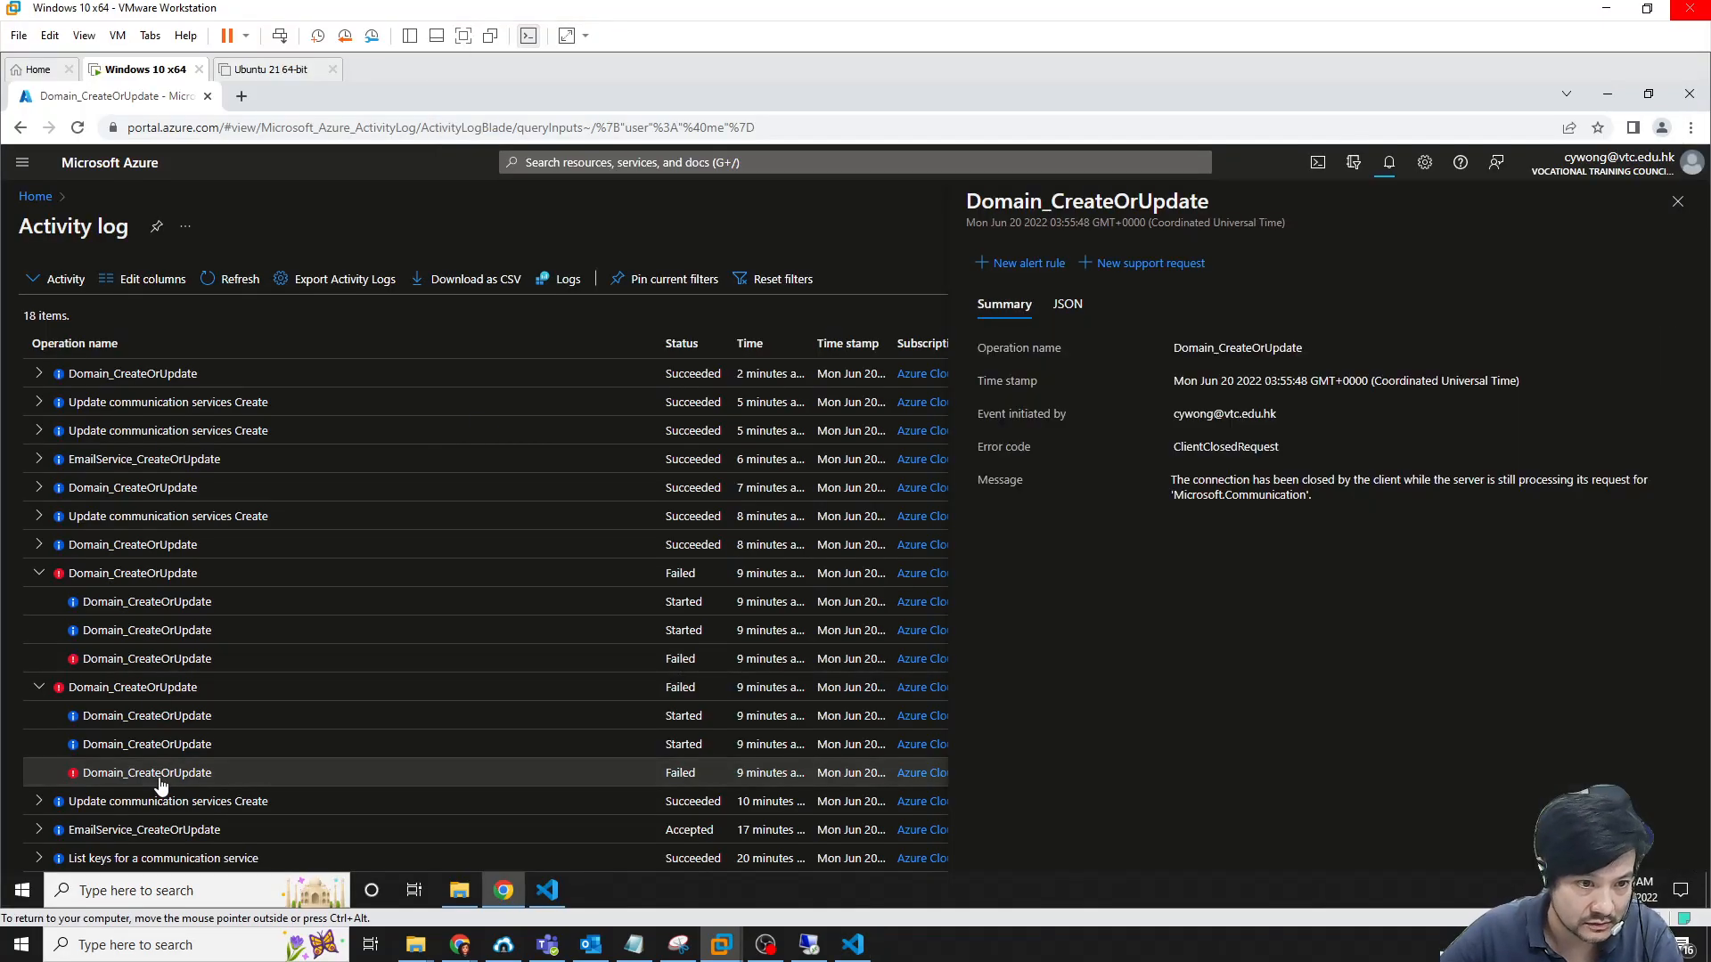
click(1068, 304)
key(ctrl+a)
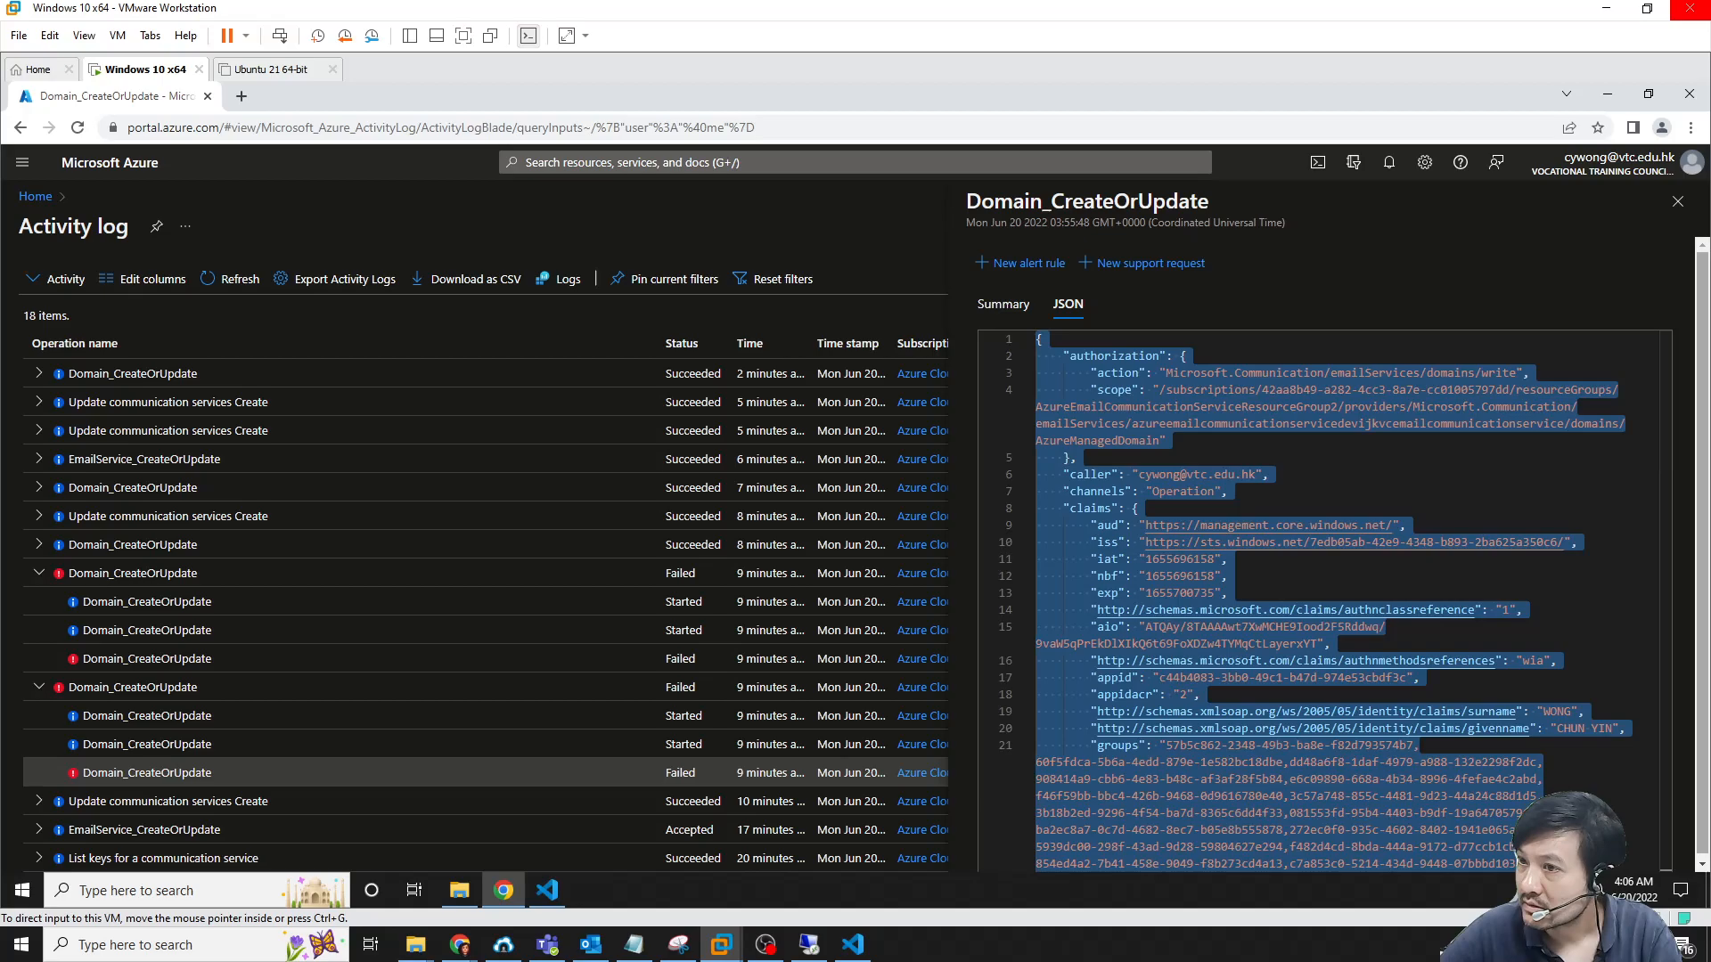
key(alt+Tab)
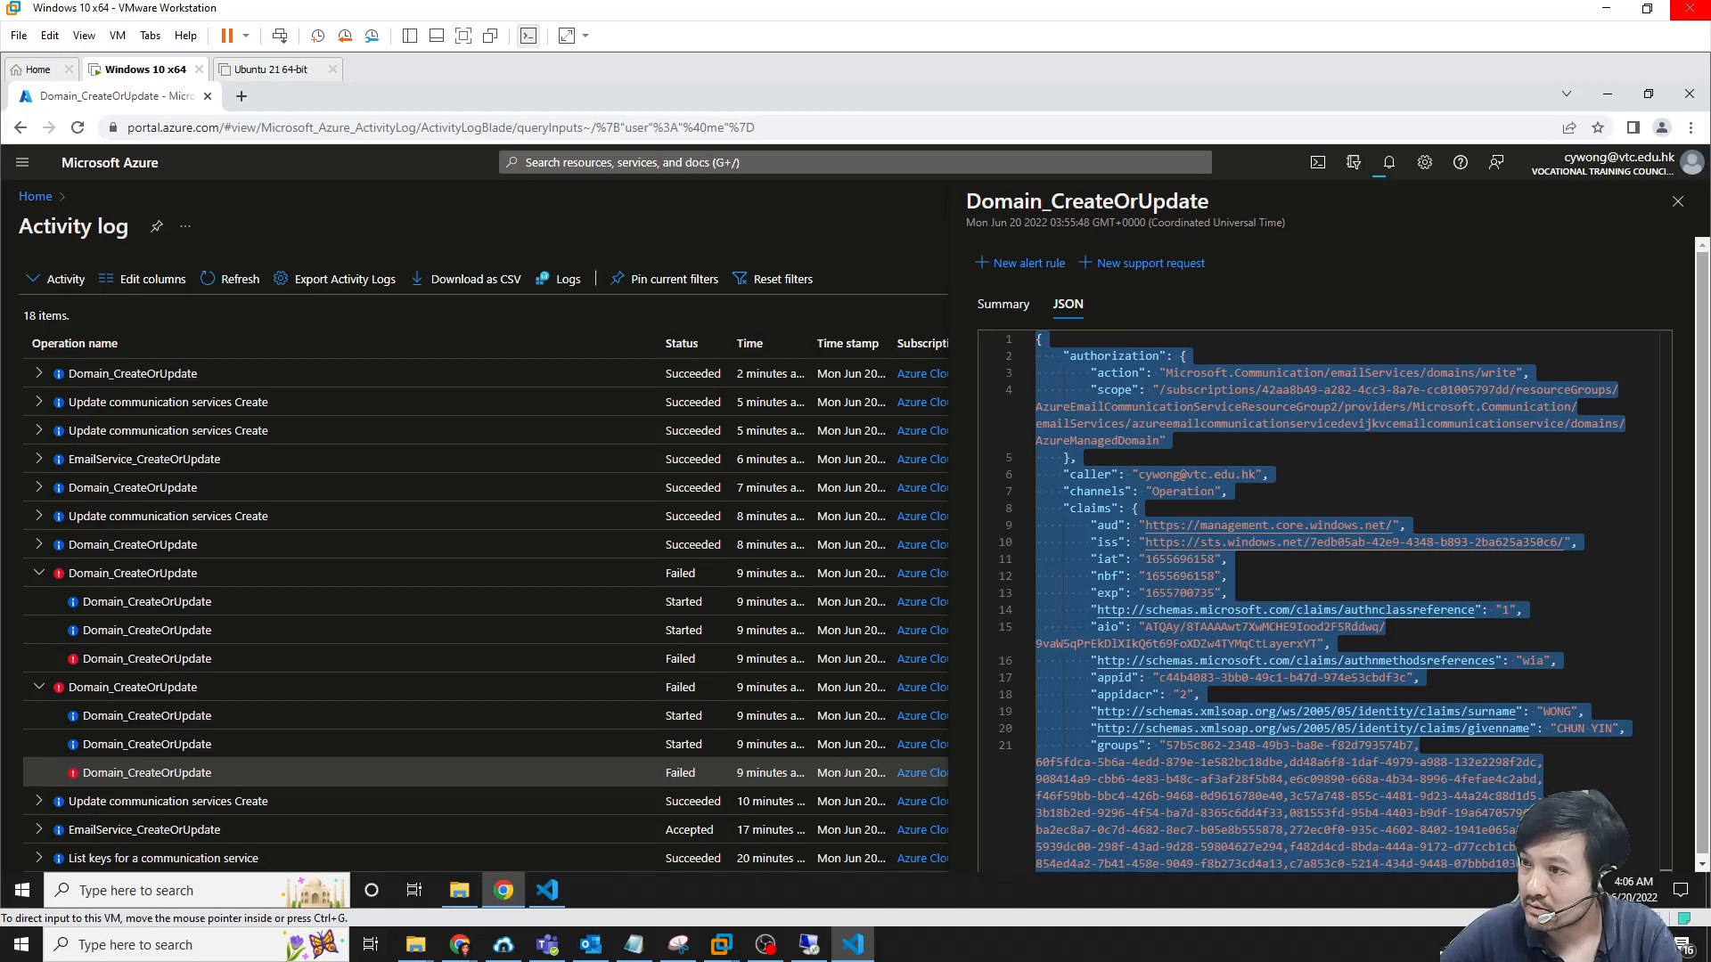
click(728, 215)
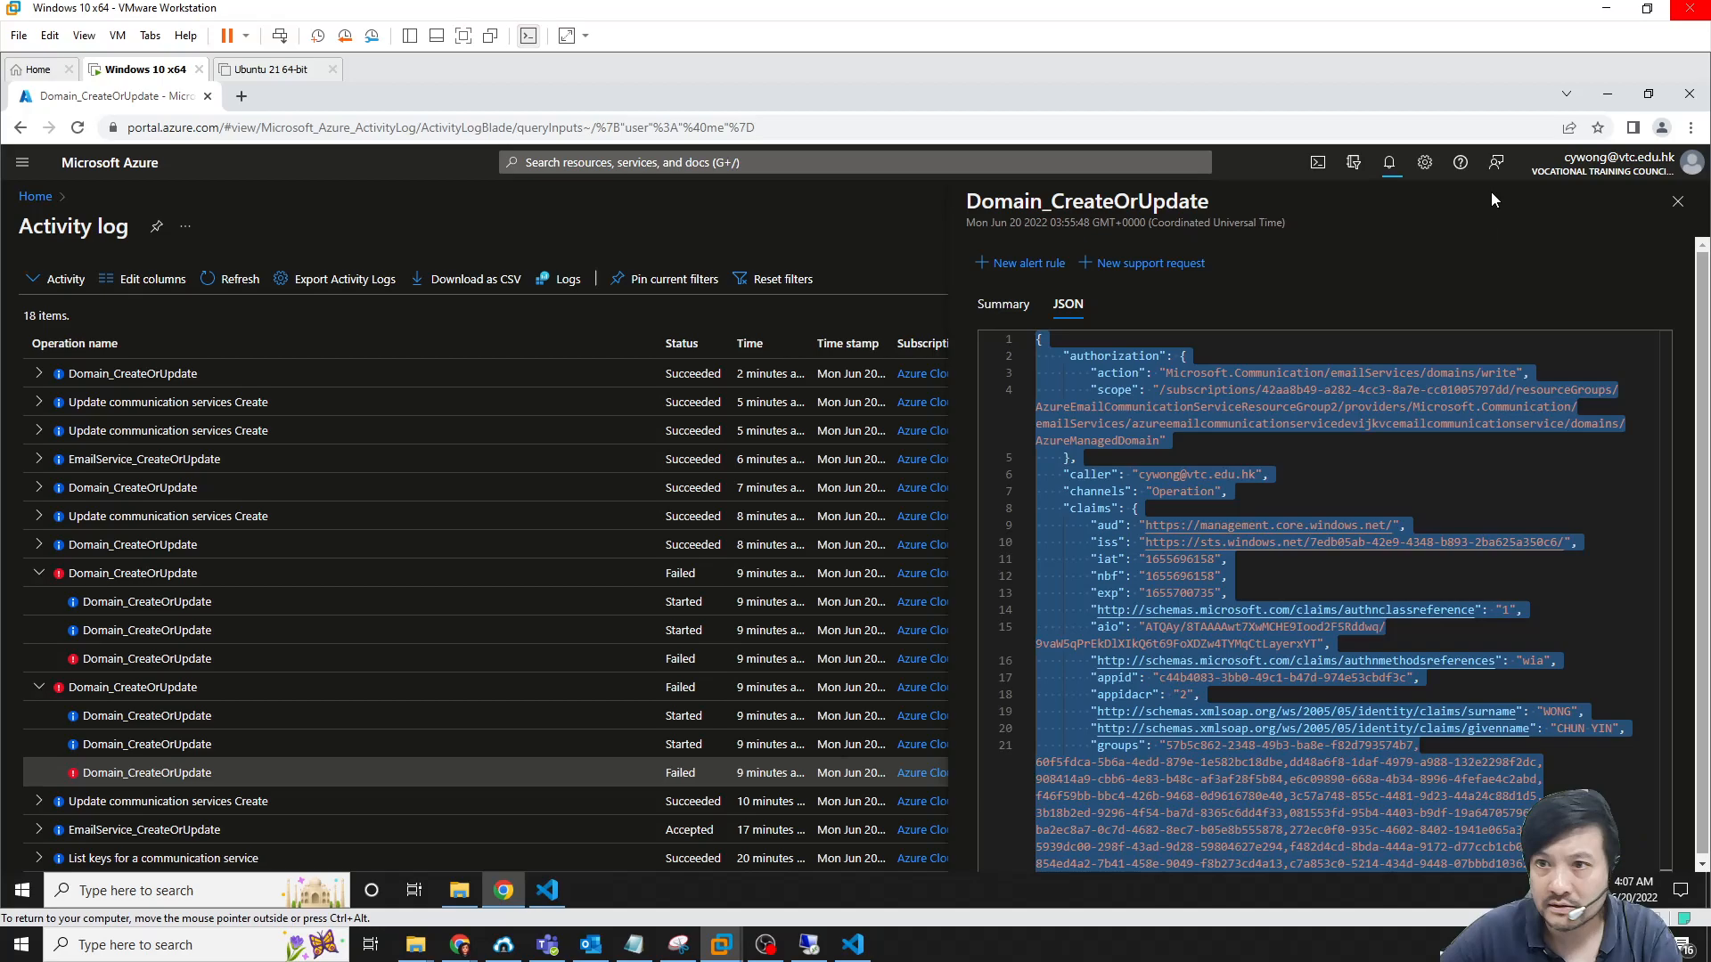
Leave the activity log, reload the portal's home page and open the Resource groups list
click(258, 186)
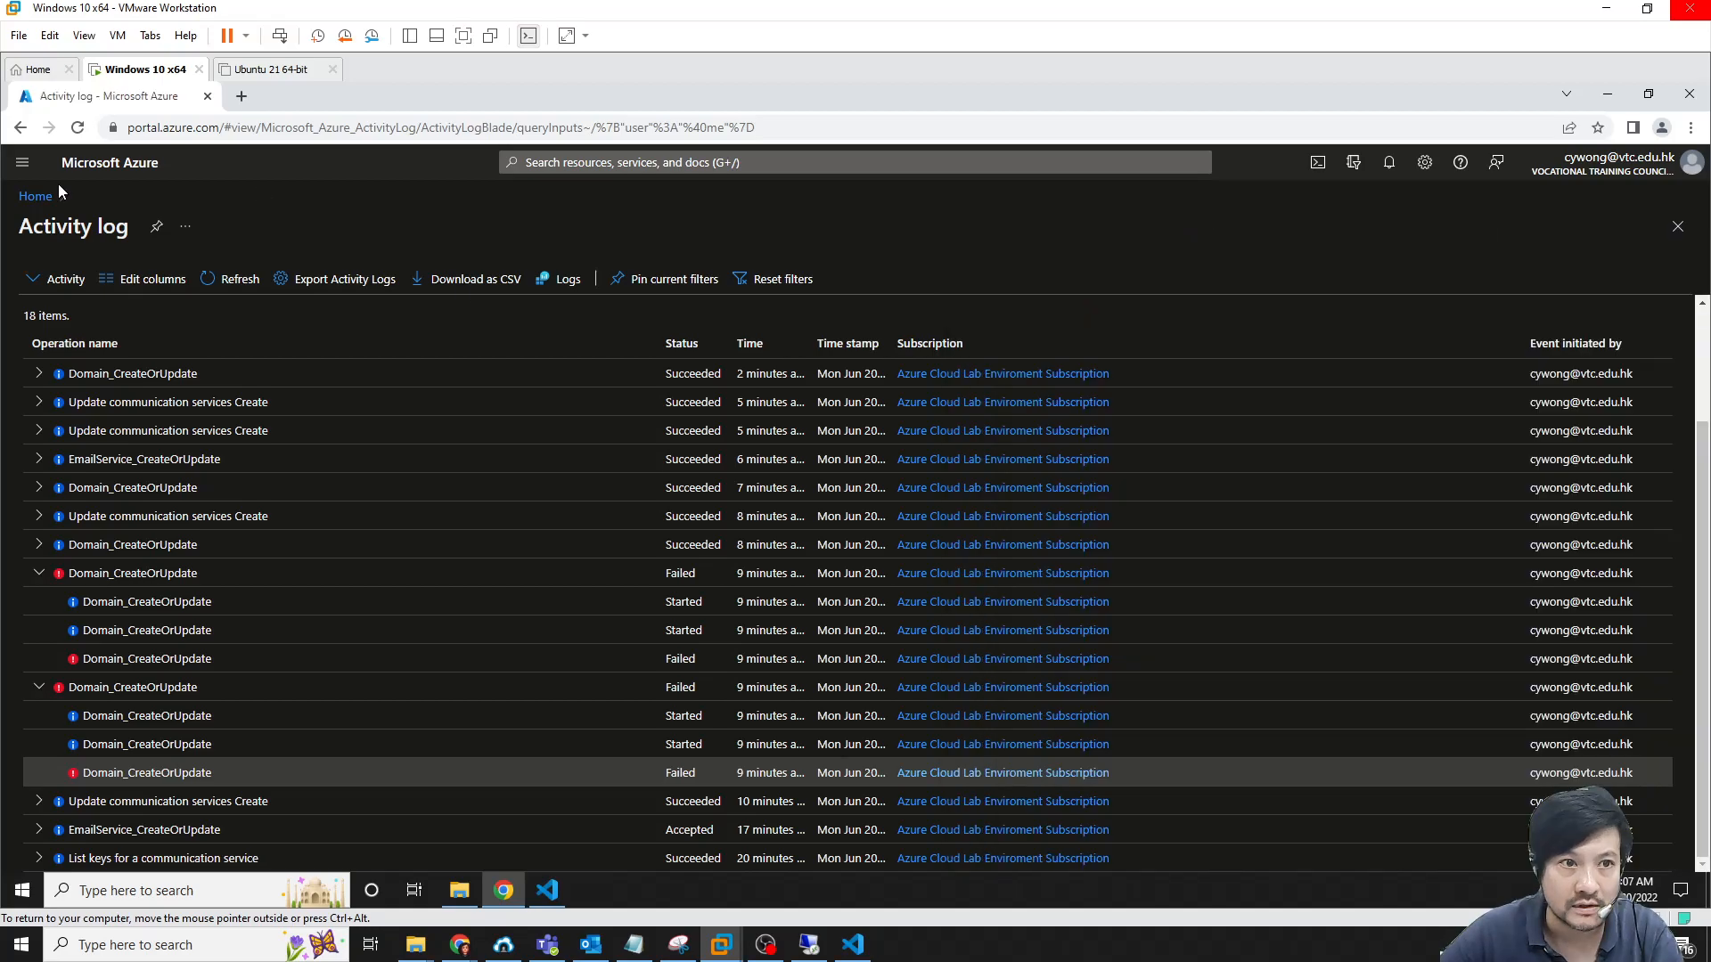
click(22, 162)
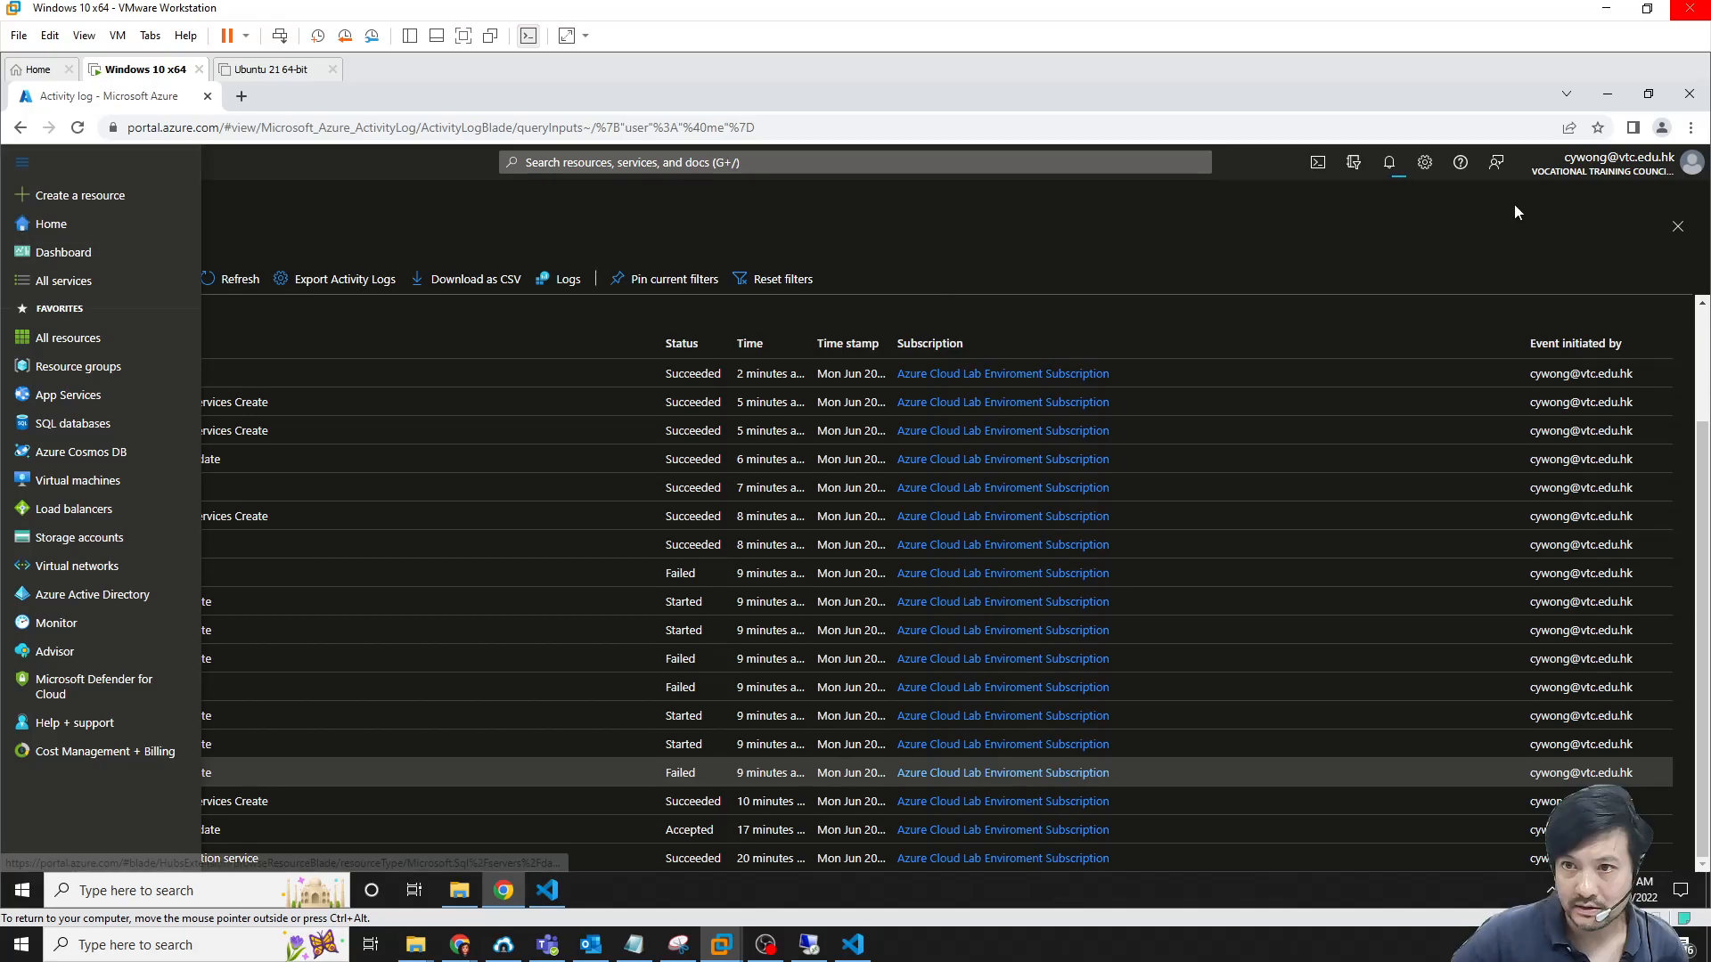
click(57, 434)
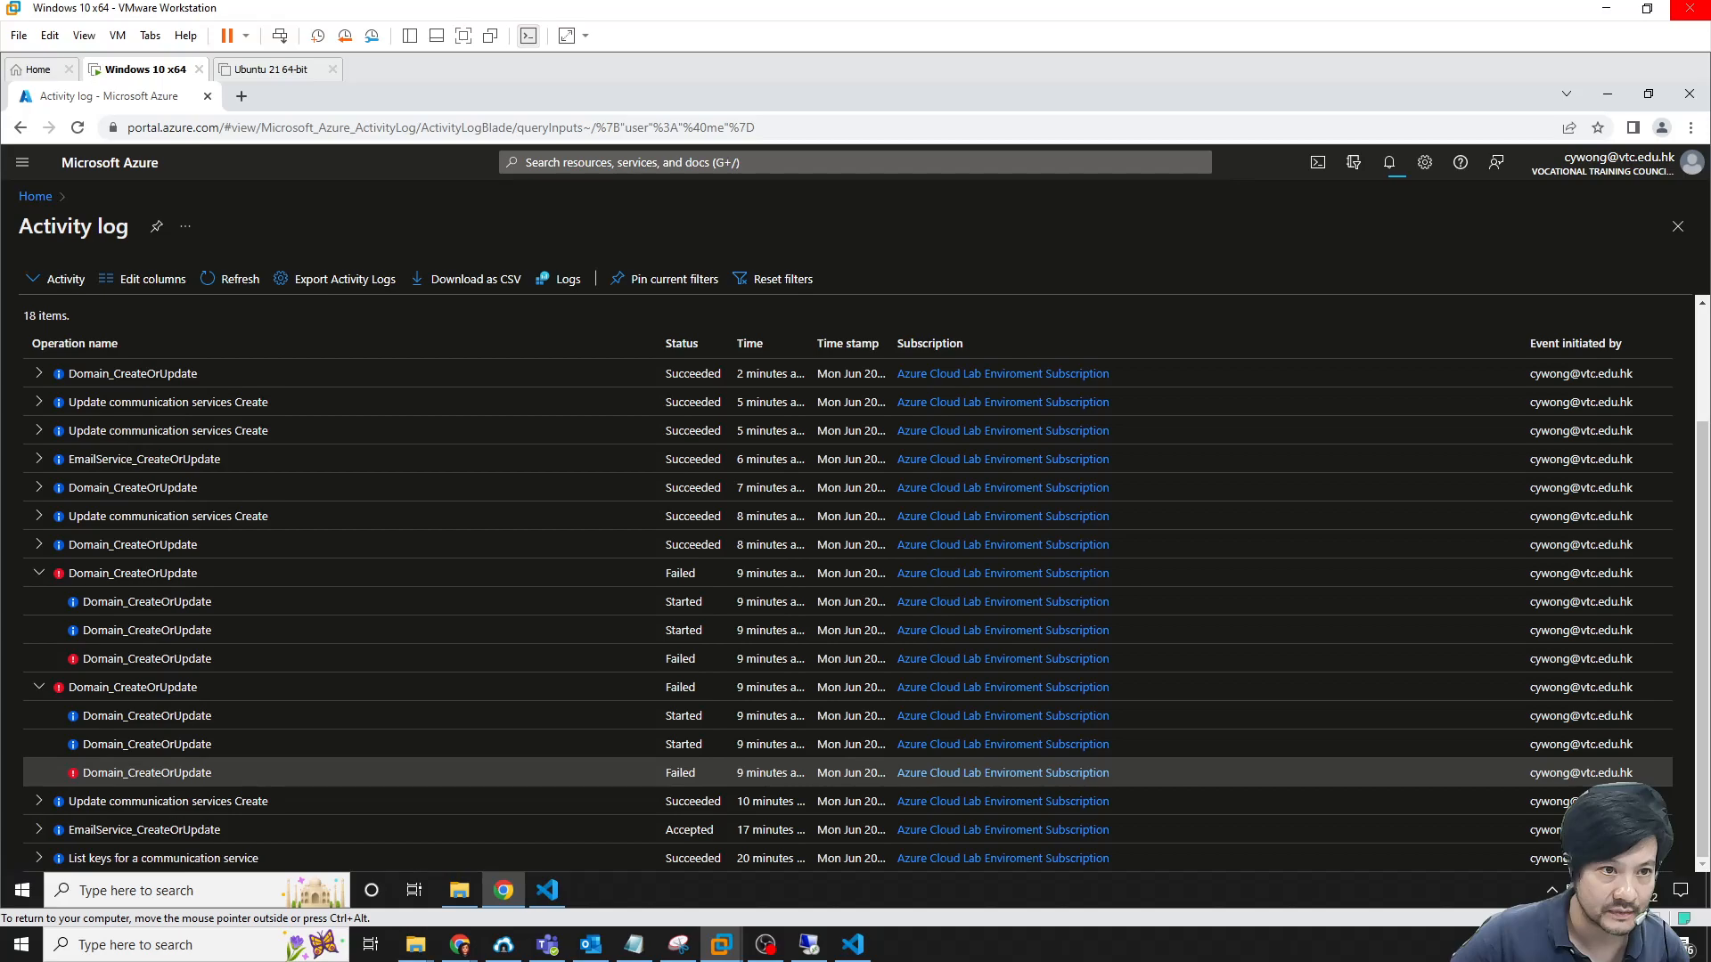
click(34, 196)
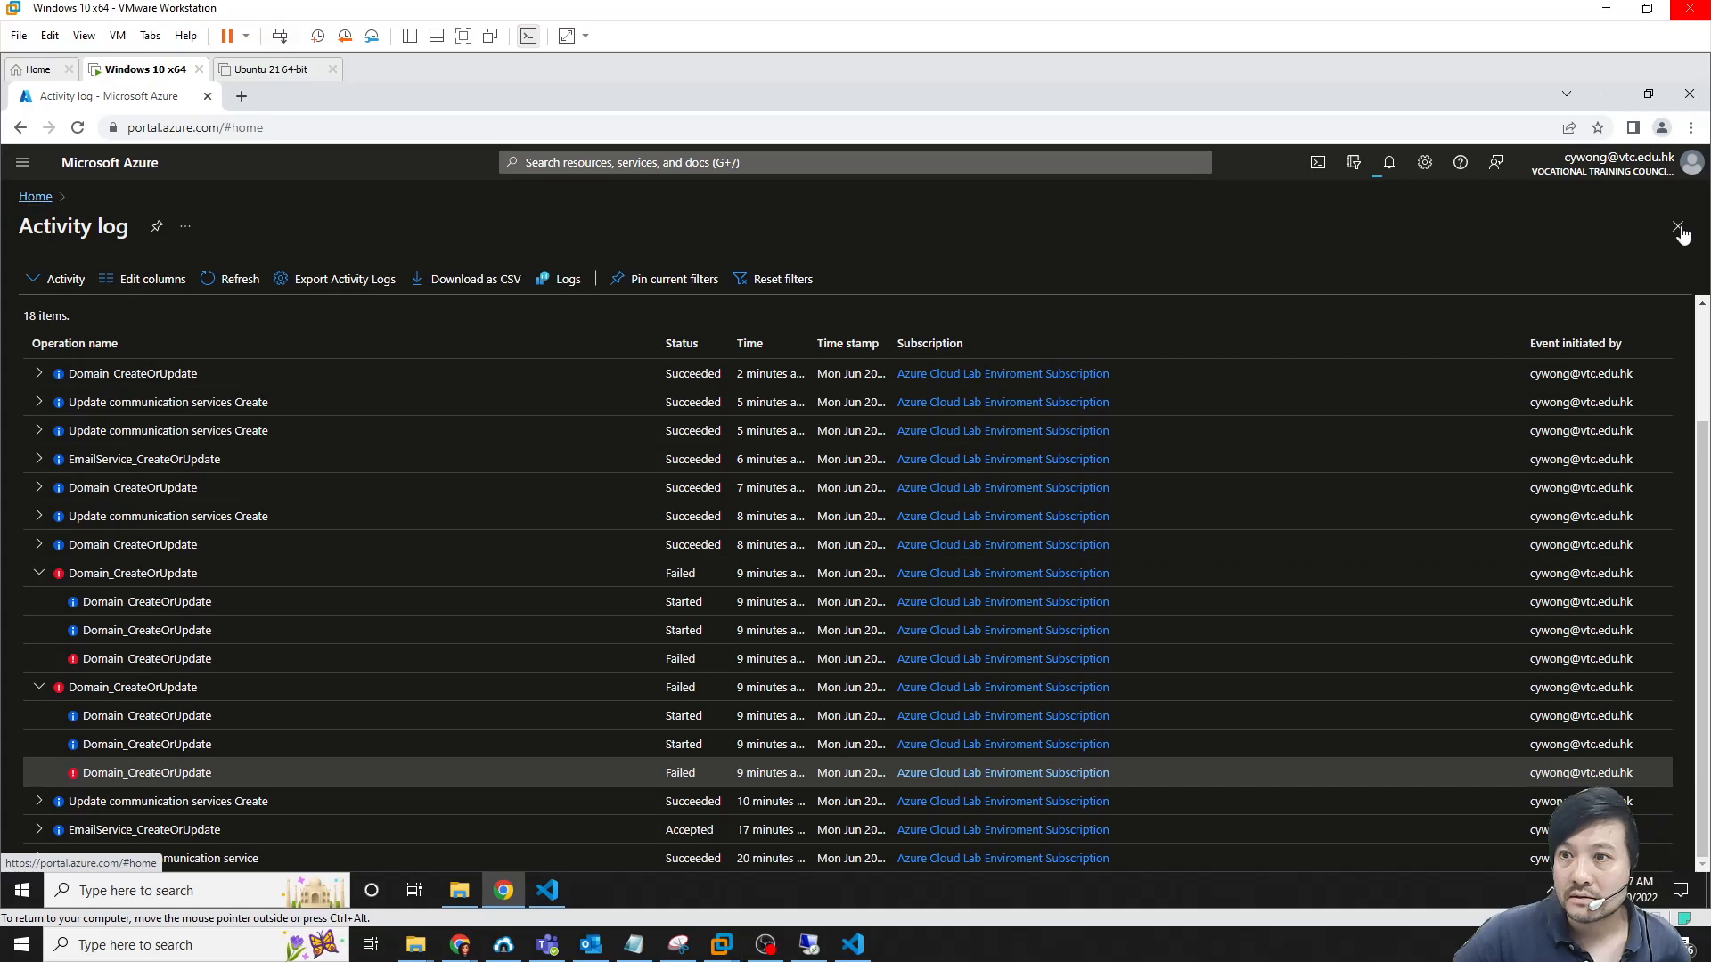
click(78, 129)
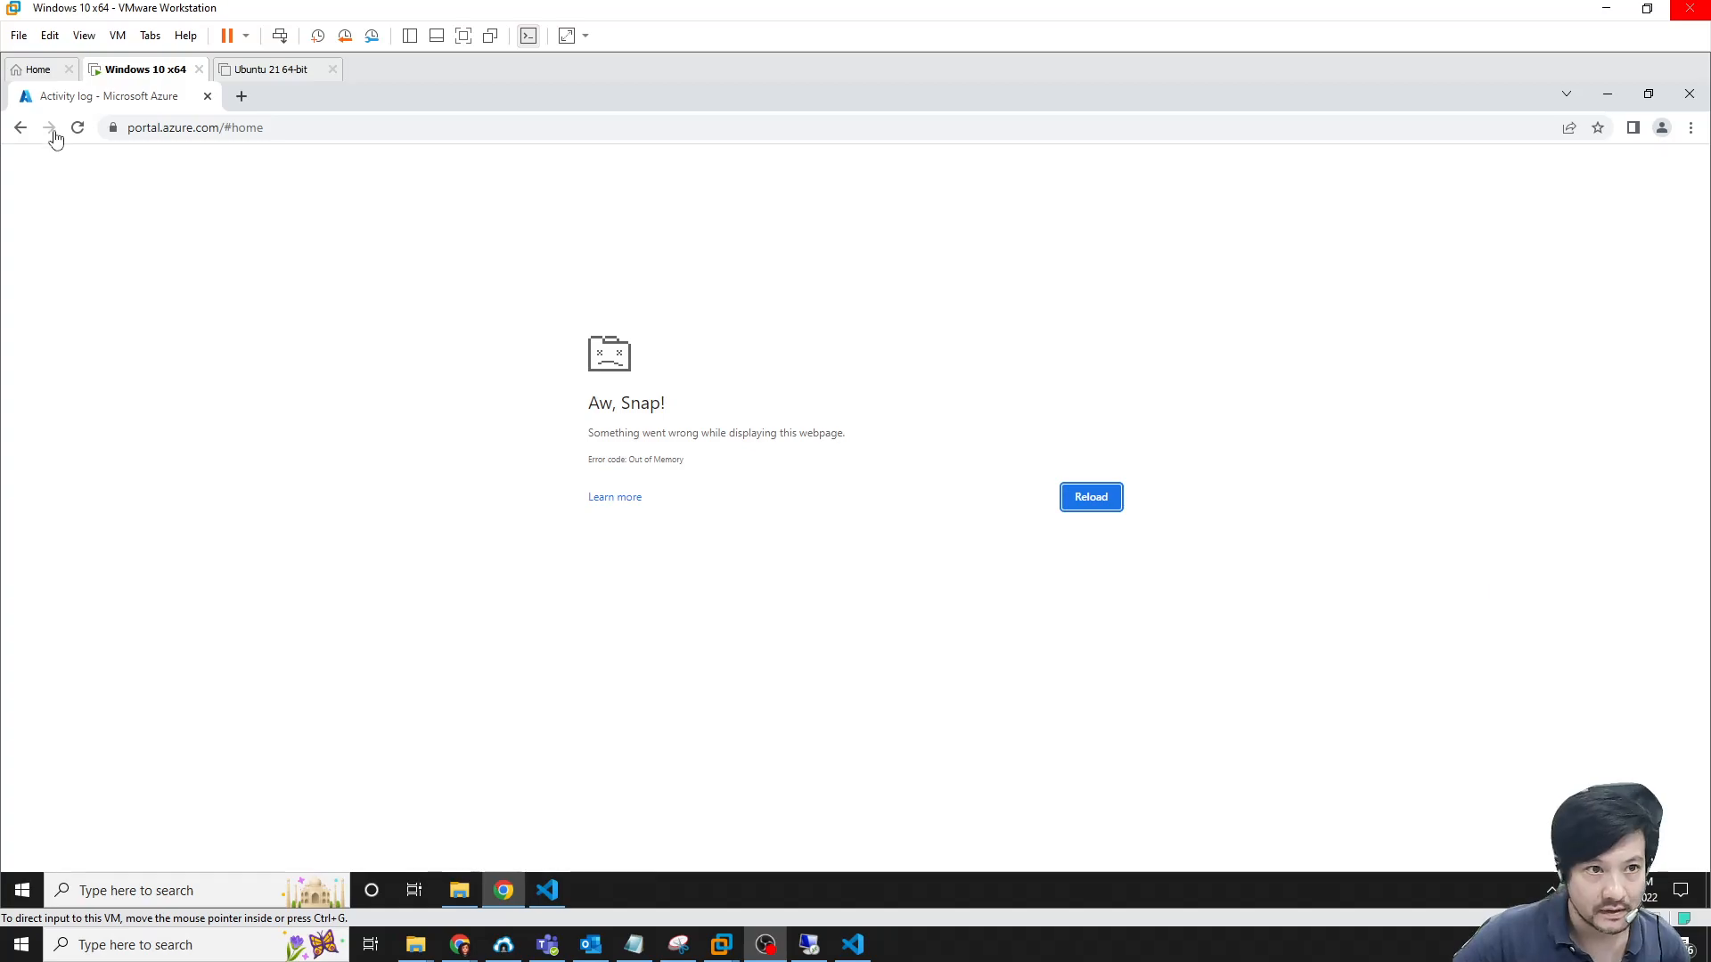
click(78, 129)
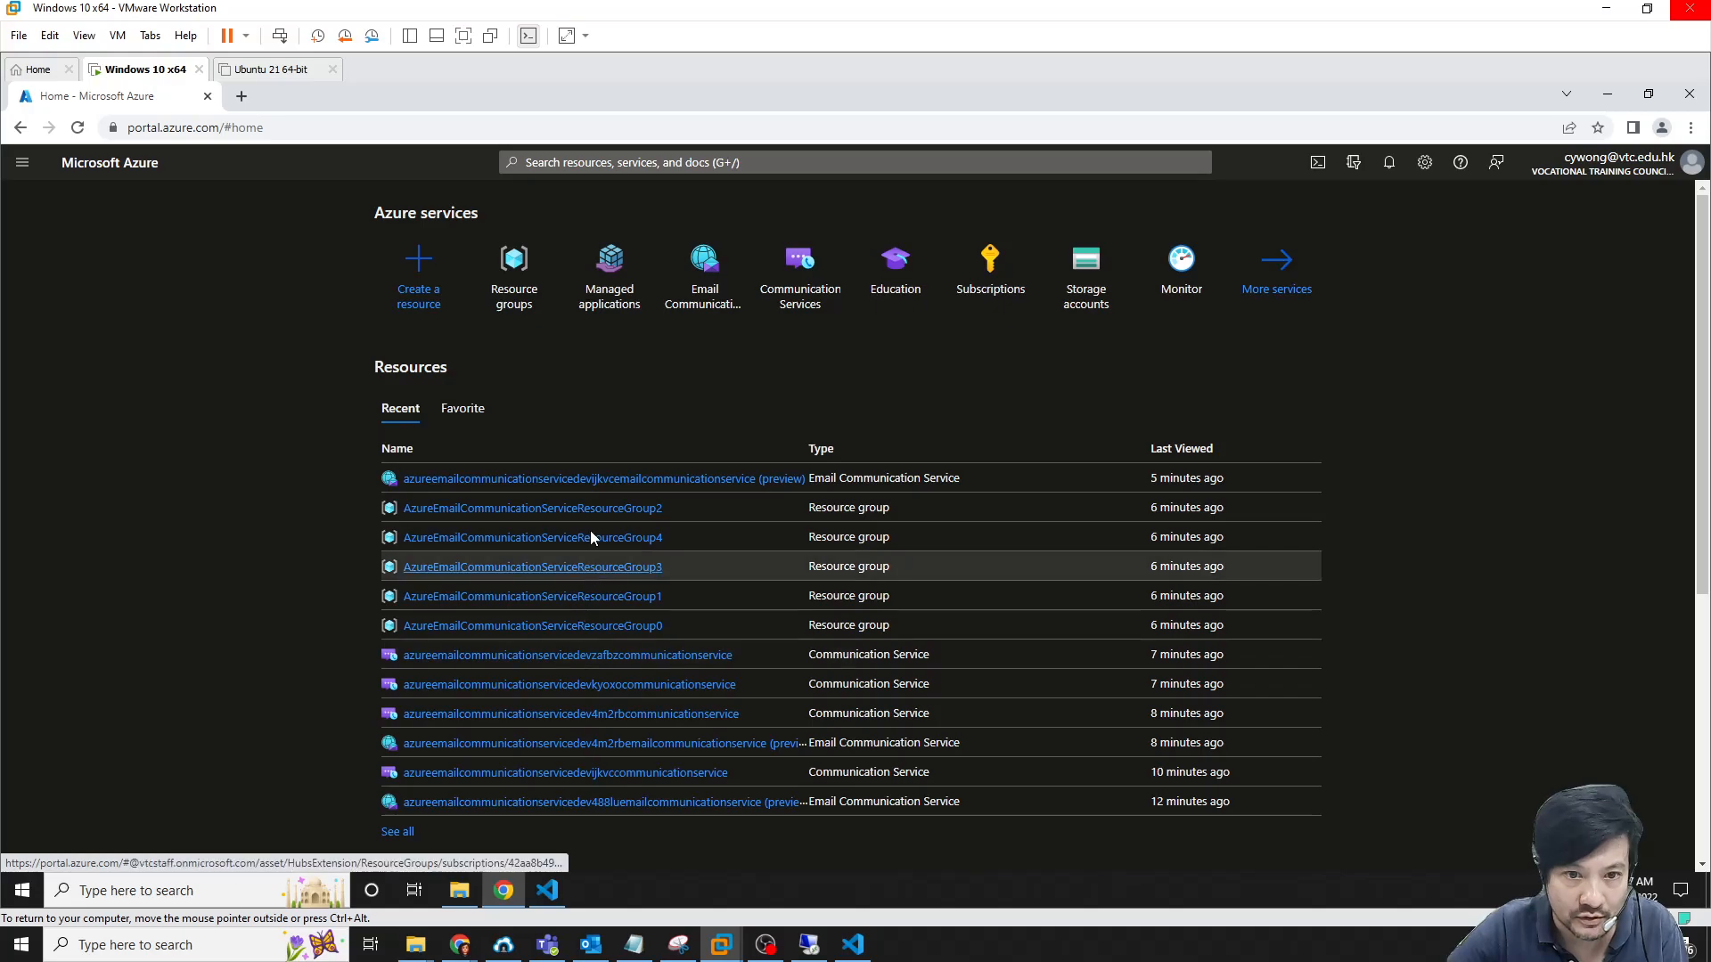
click(515, 267)
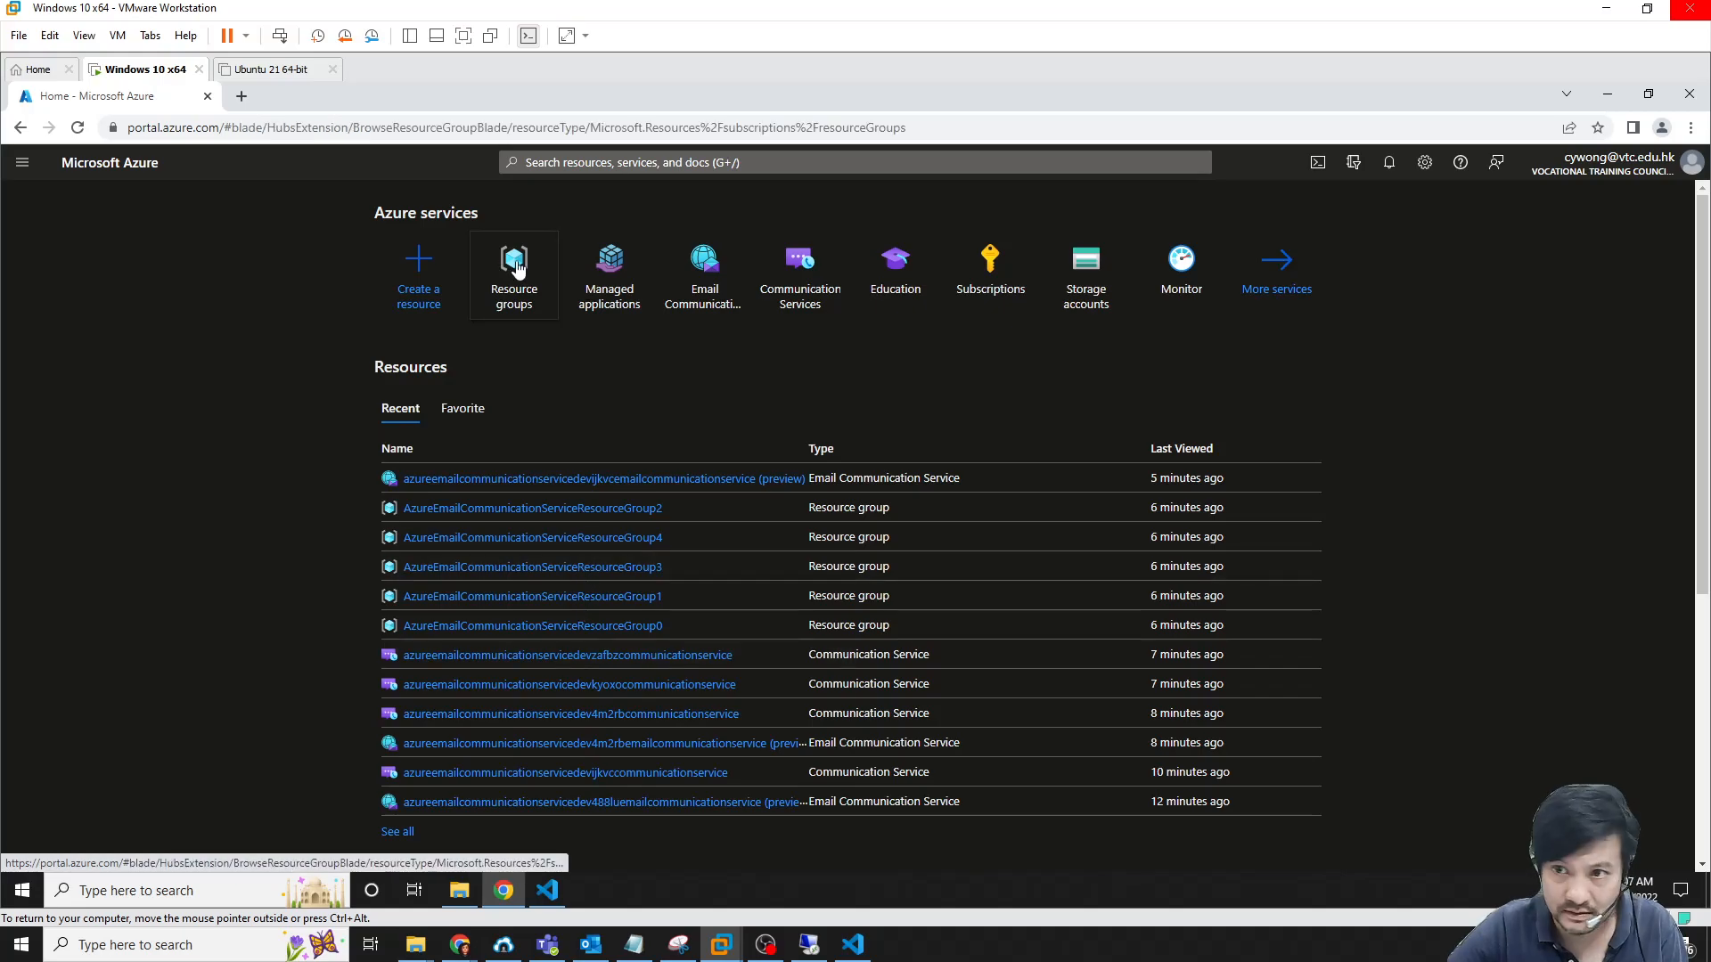
Add a free Azure subdomain to the email communication service in AzureEmailCommunicationServiceResourceGroup2
click(1386, 168)
click(1388, 167)
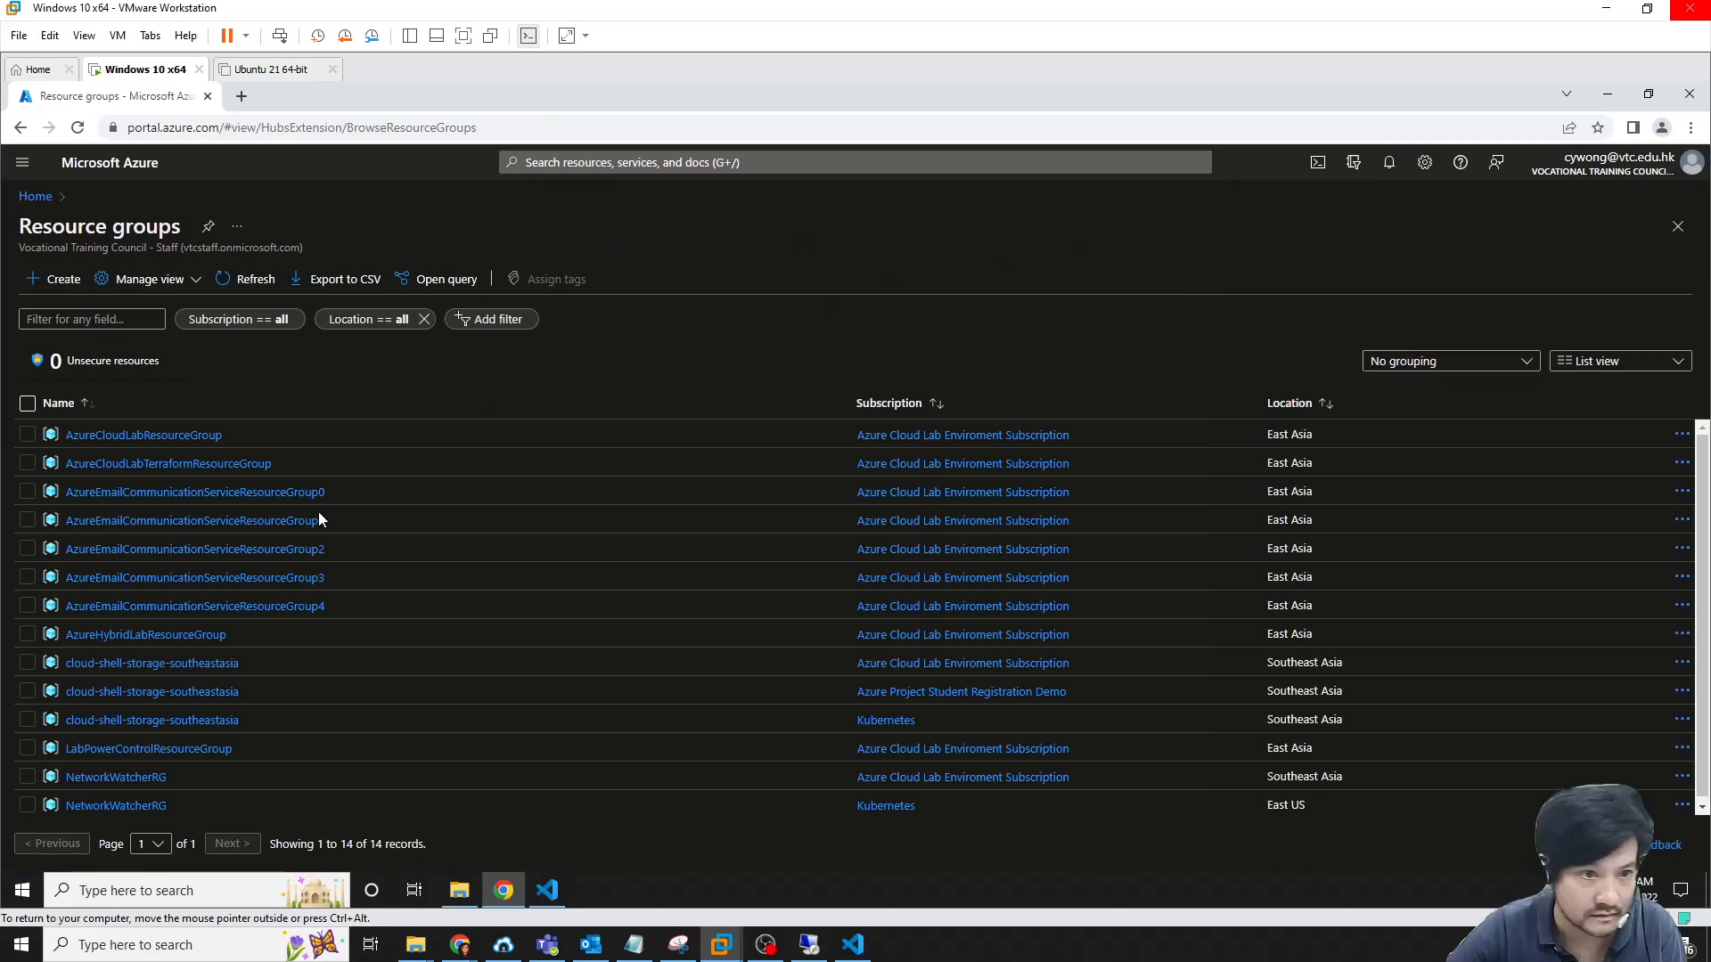
click(248, 581)
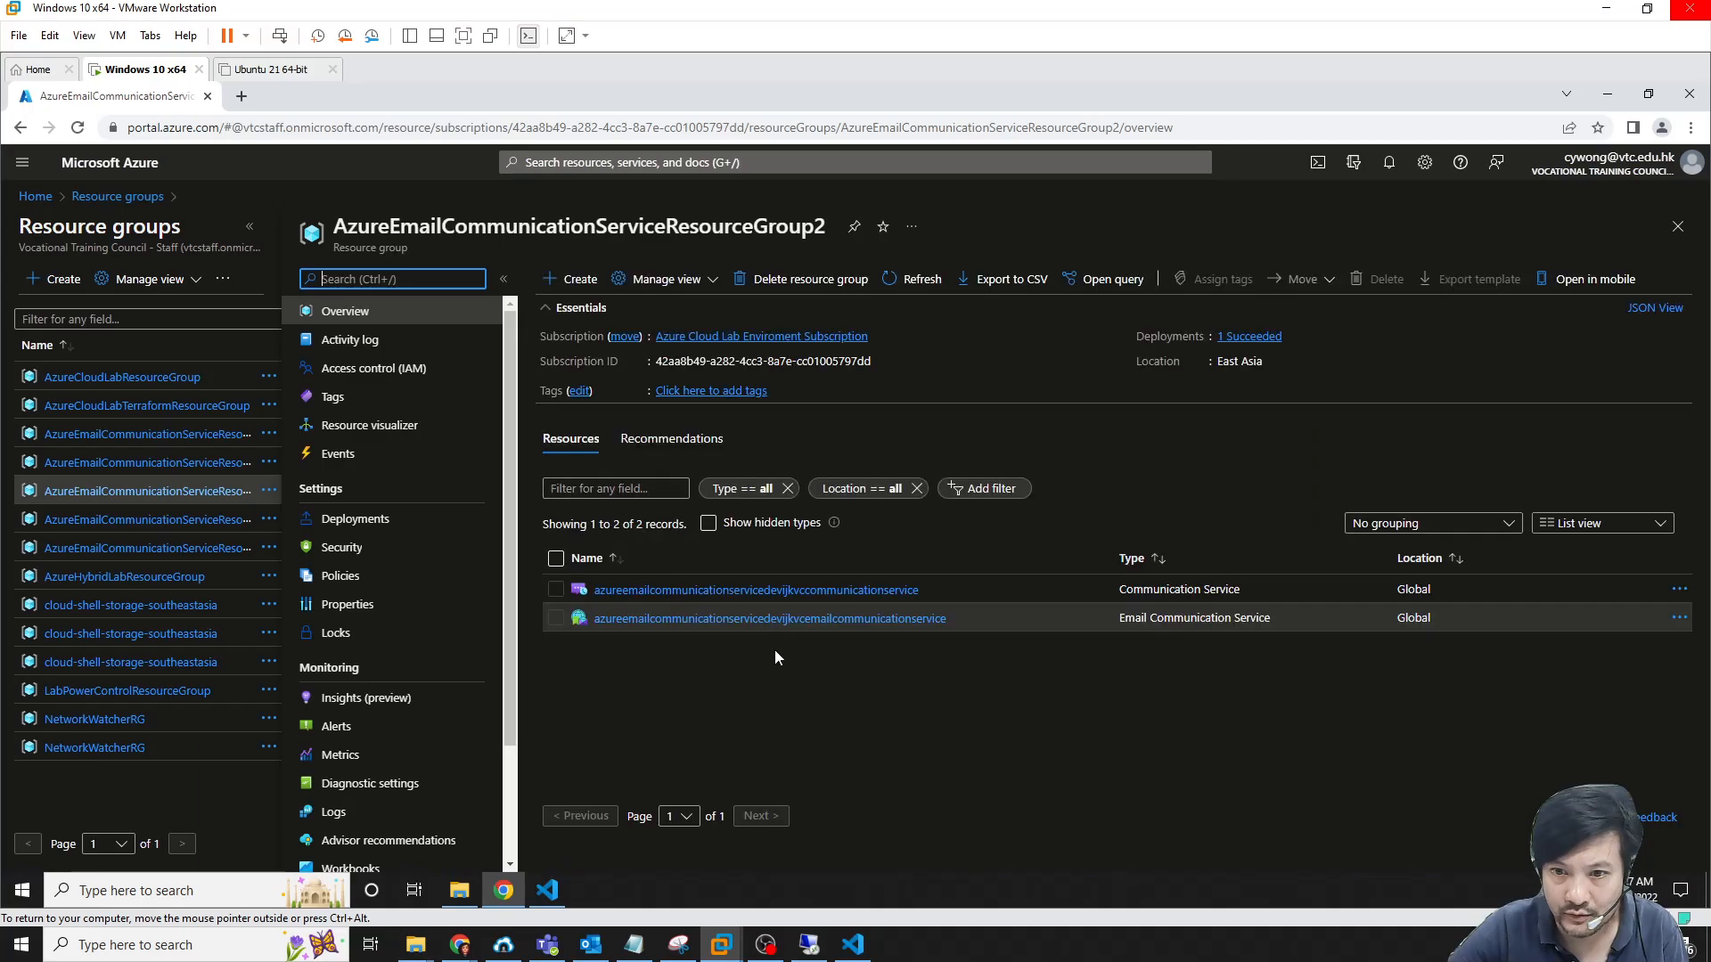
mouse_move(728, 629)
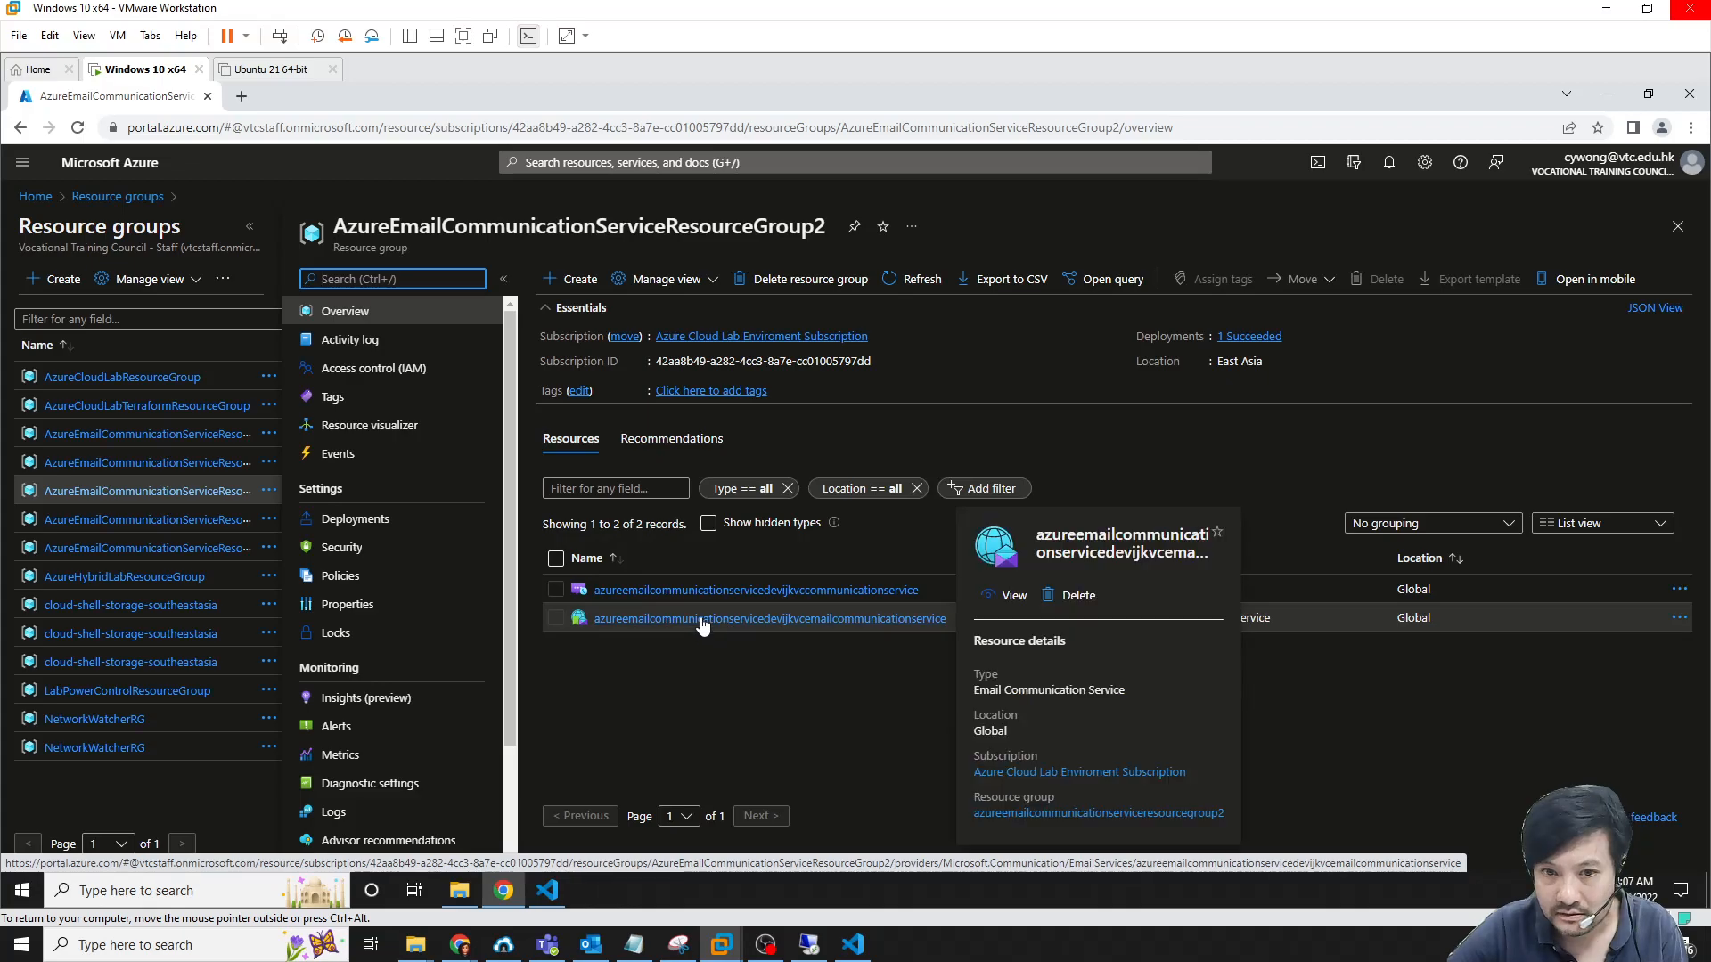
click(701, 620)
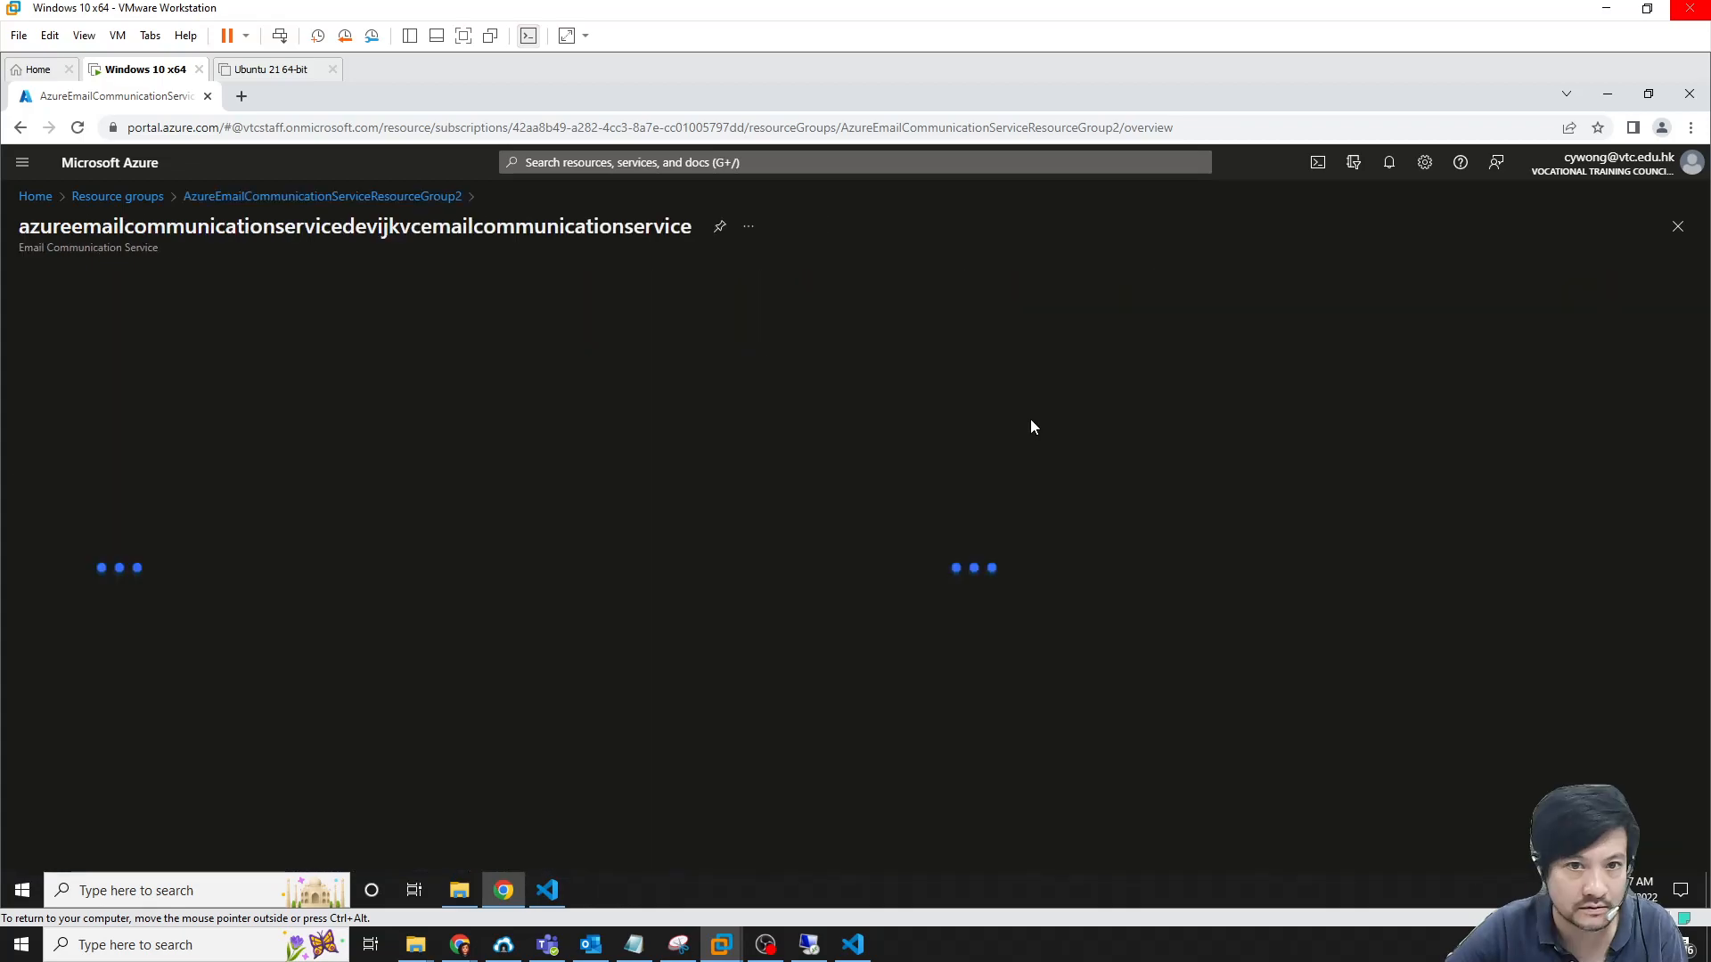
click(97, 524)
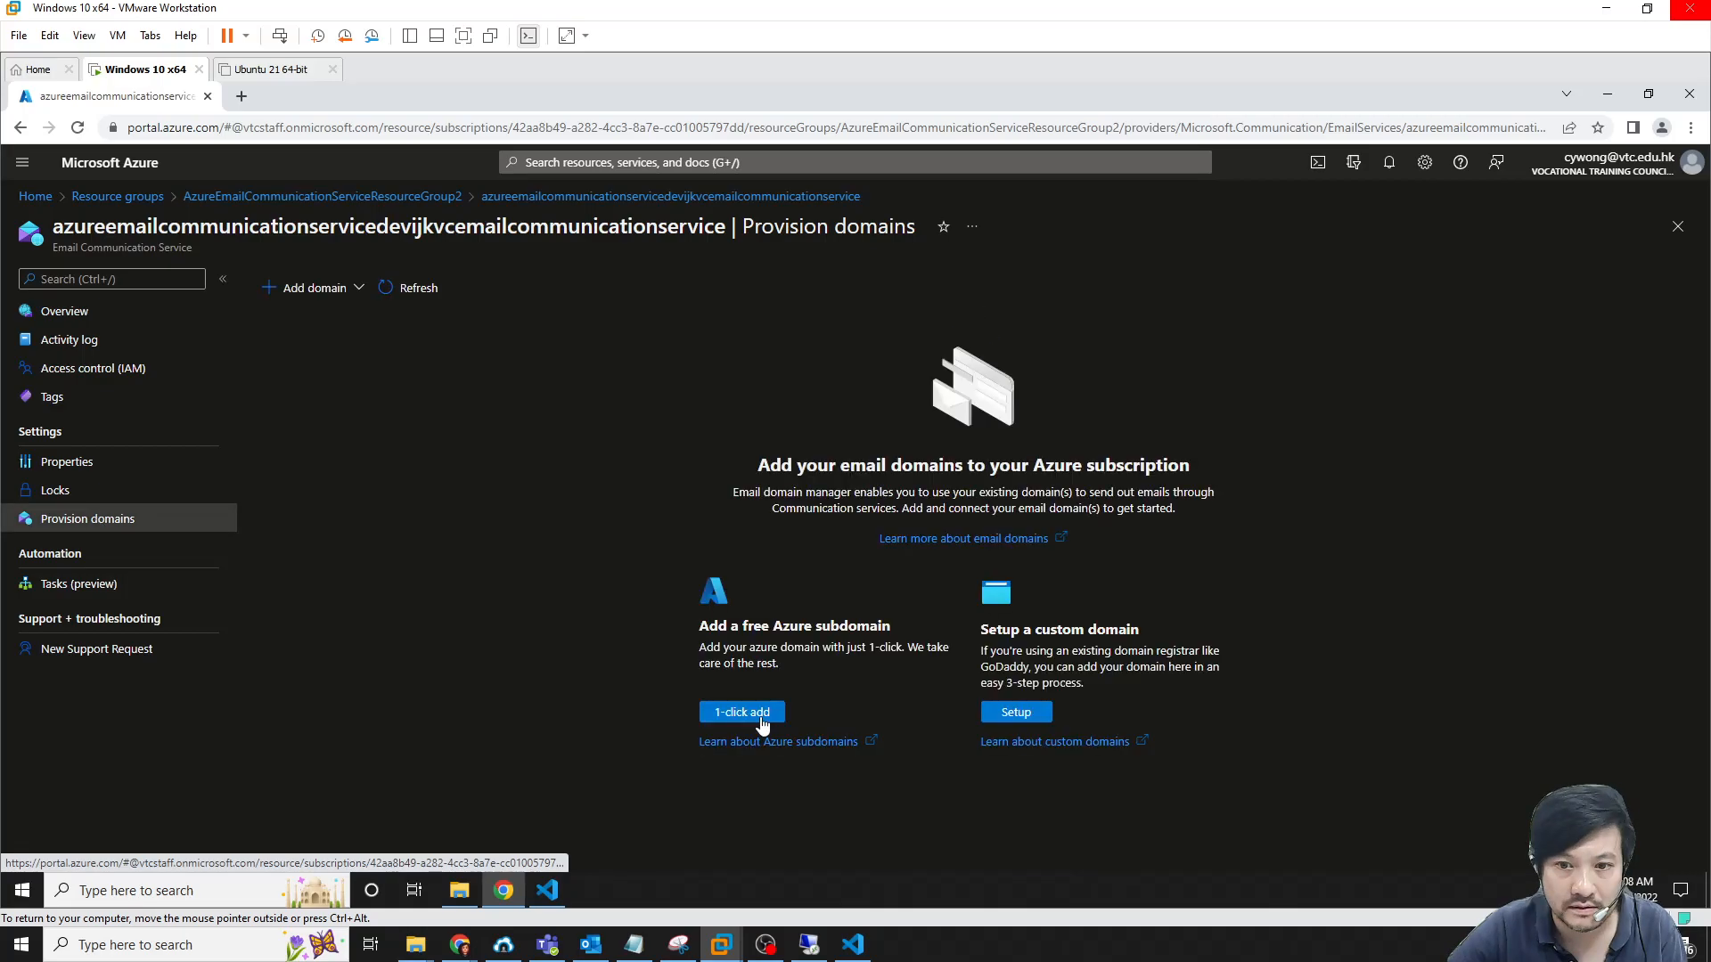
click(761, 720)
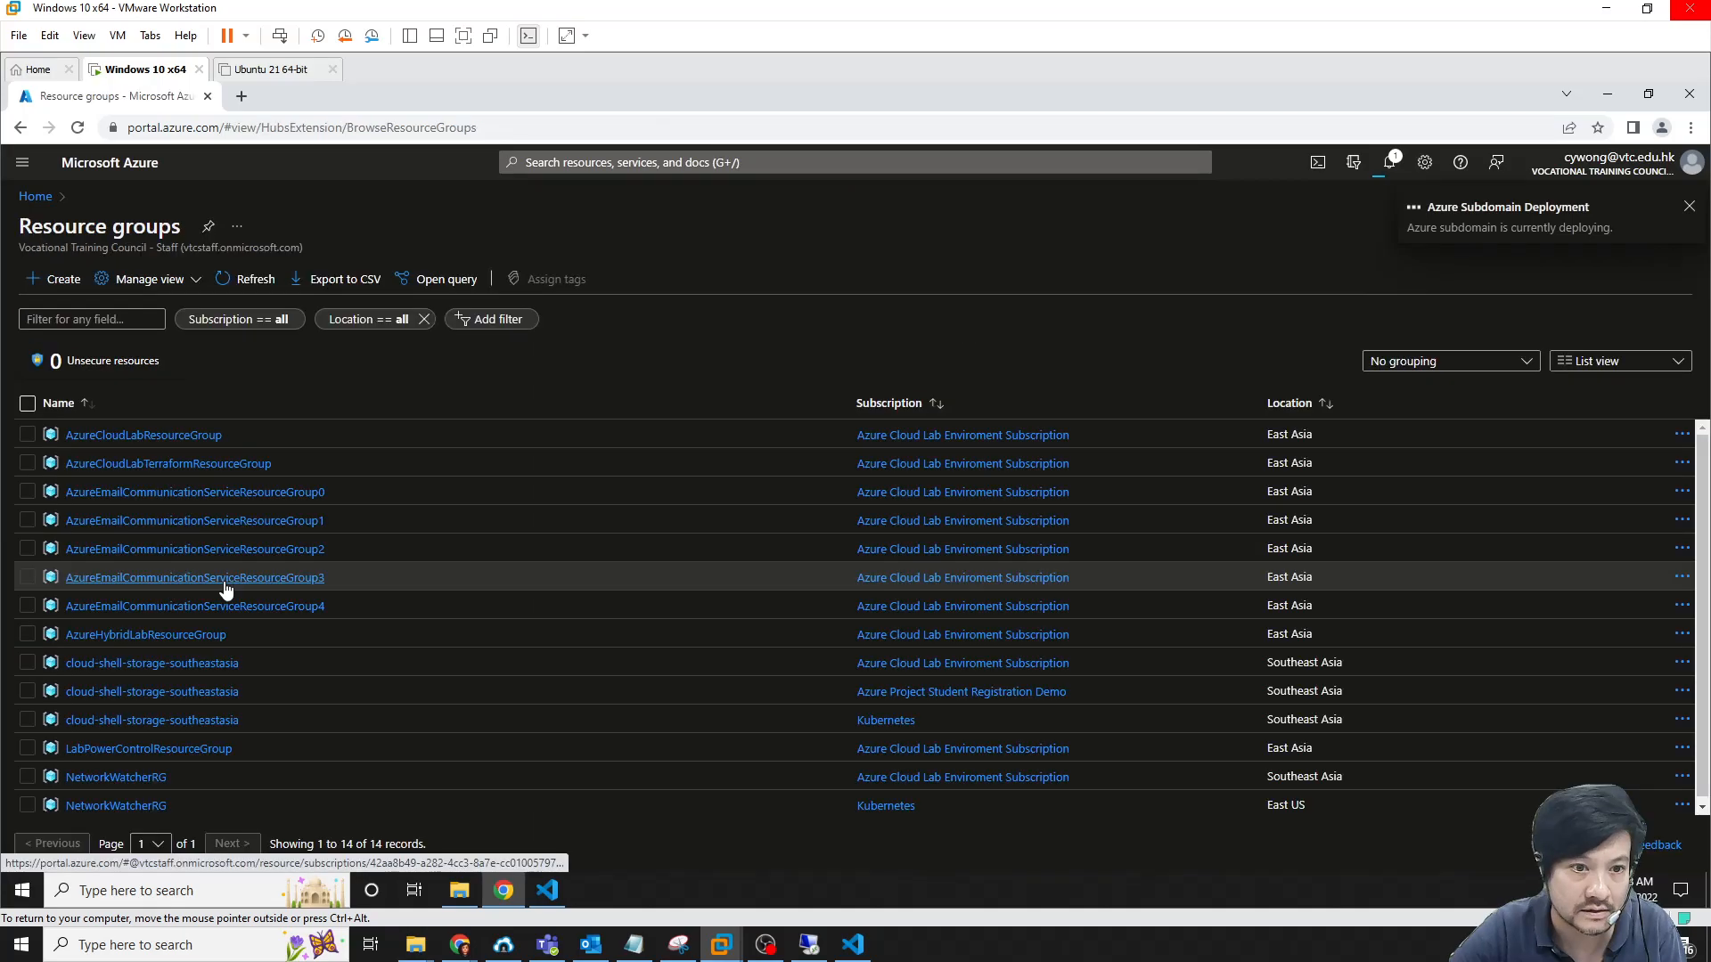
Add a free Azure subdomain to the email communication service in AzureEmailCommunicationServiceResourceGroup3 and check the deployment notifications
click(224, 584)
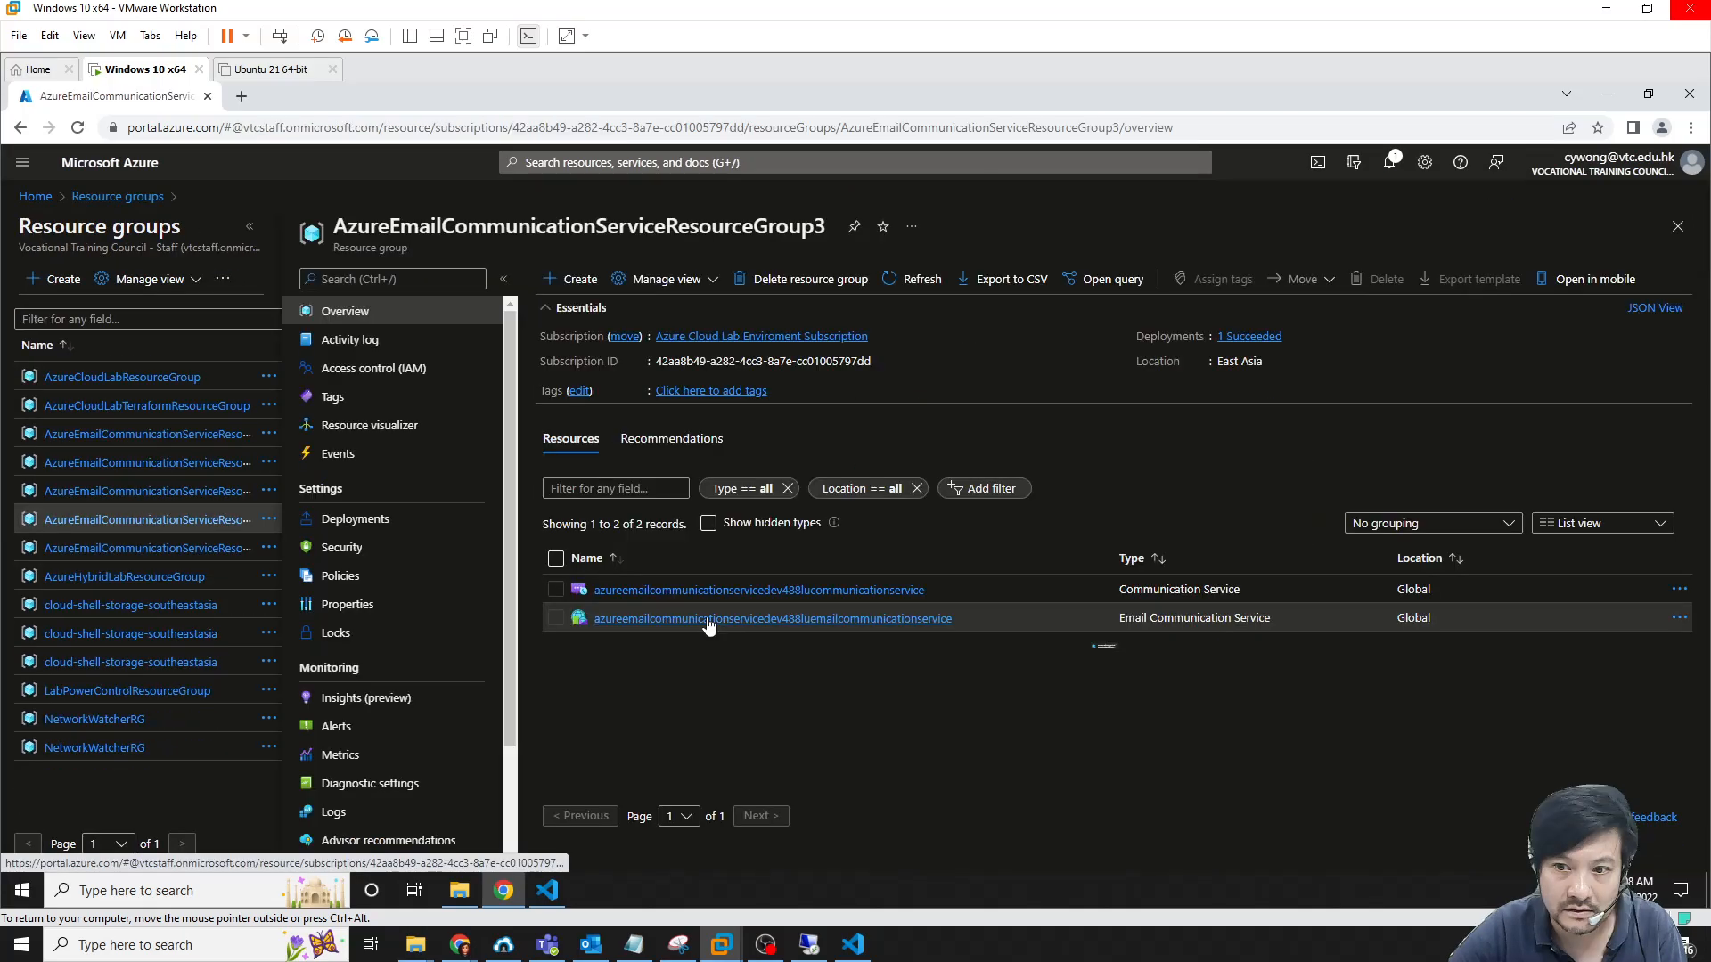
click(709, 620)
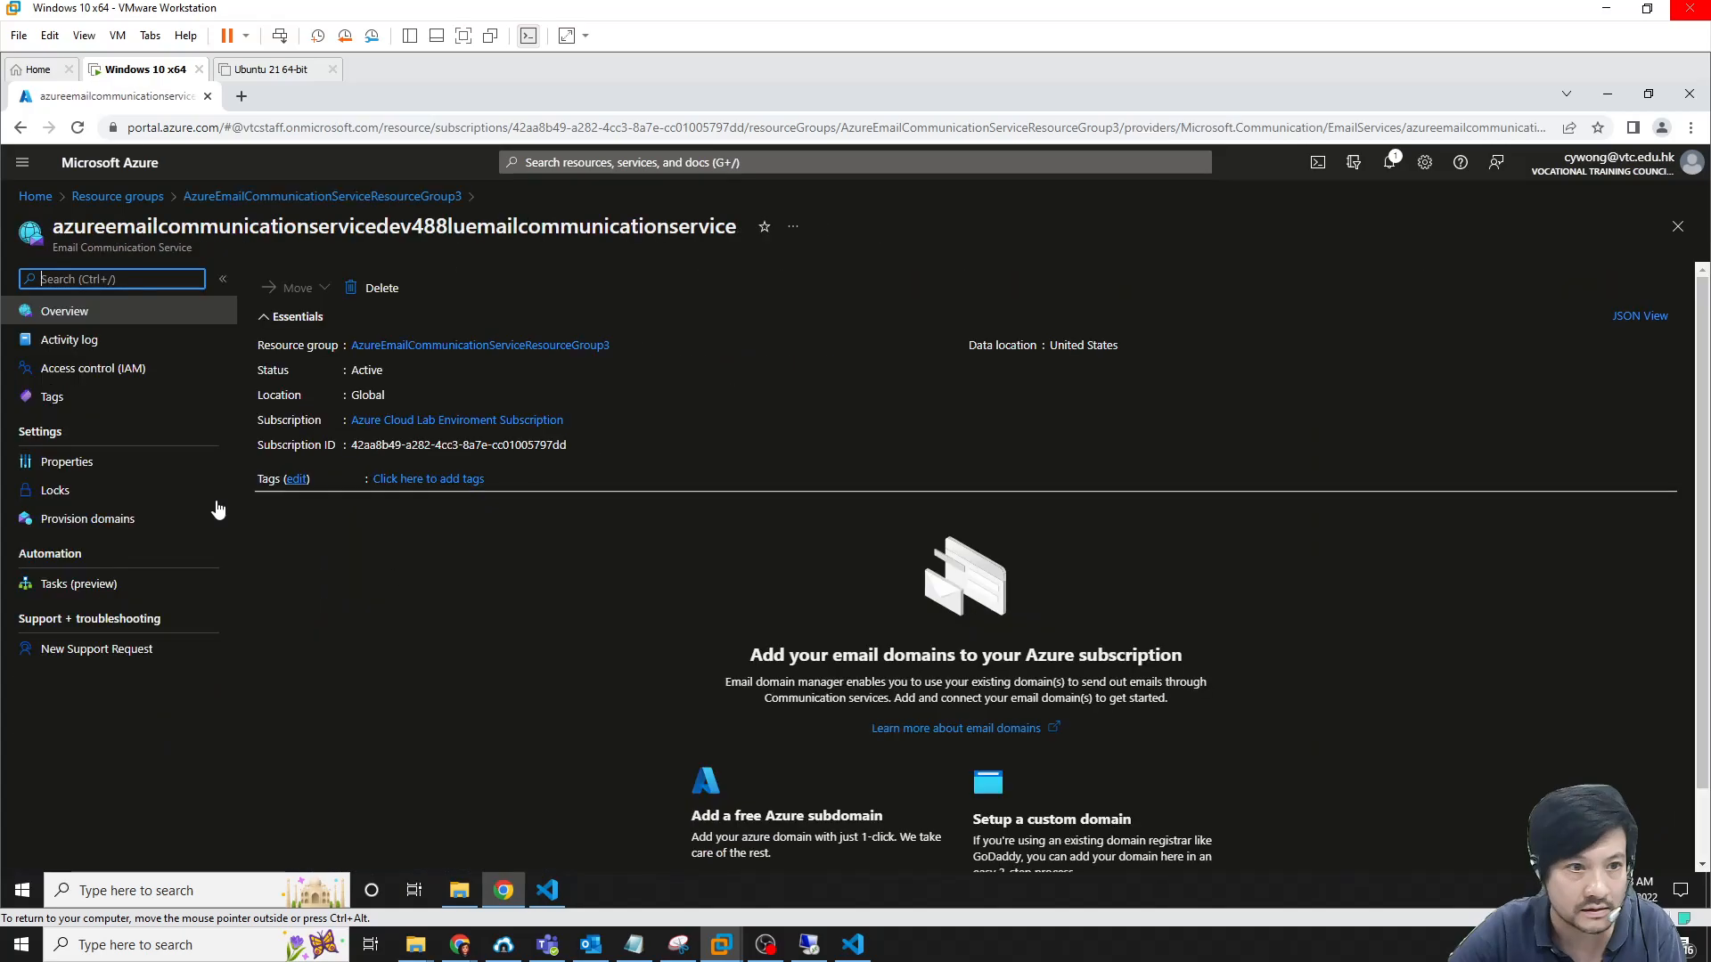
click(134, 519)
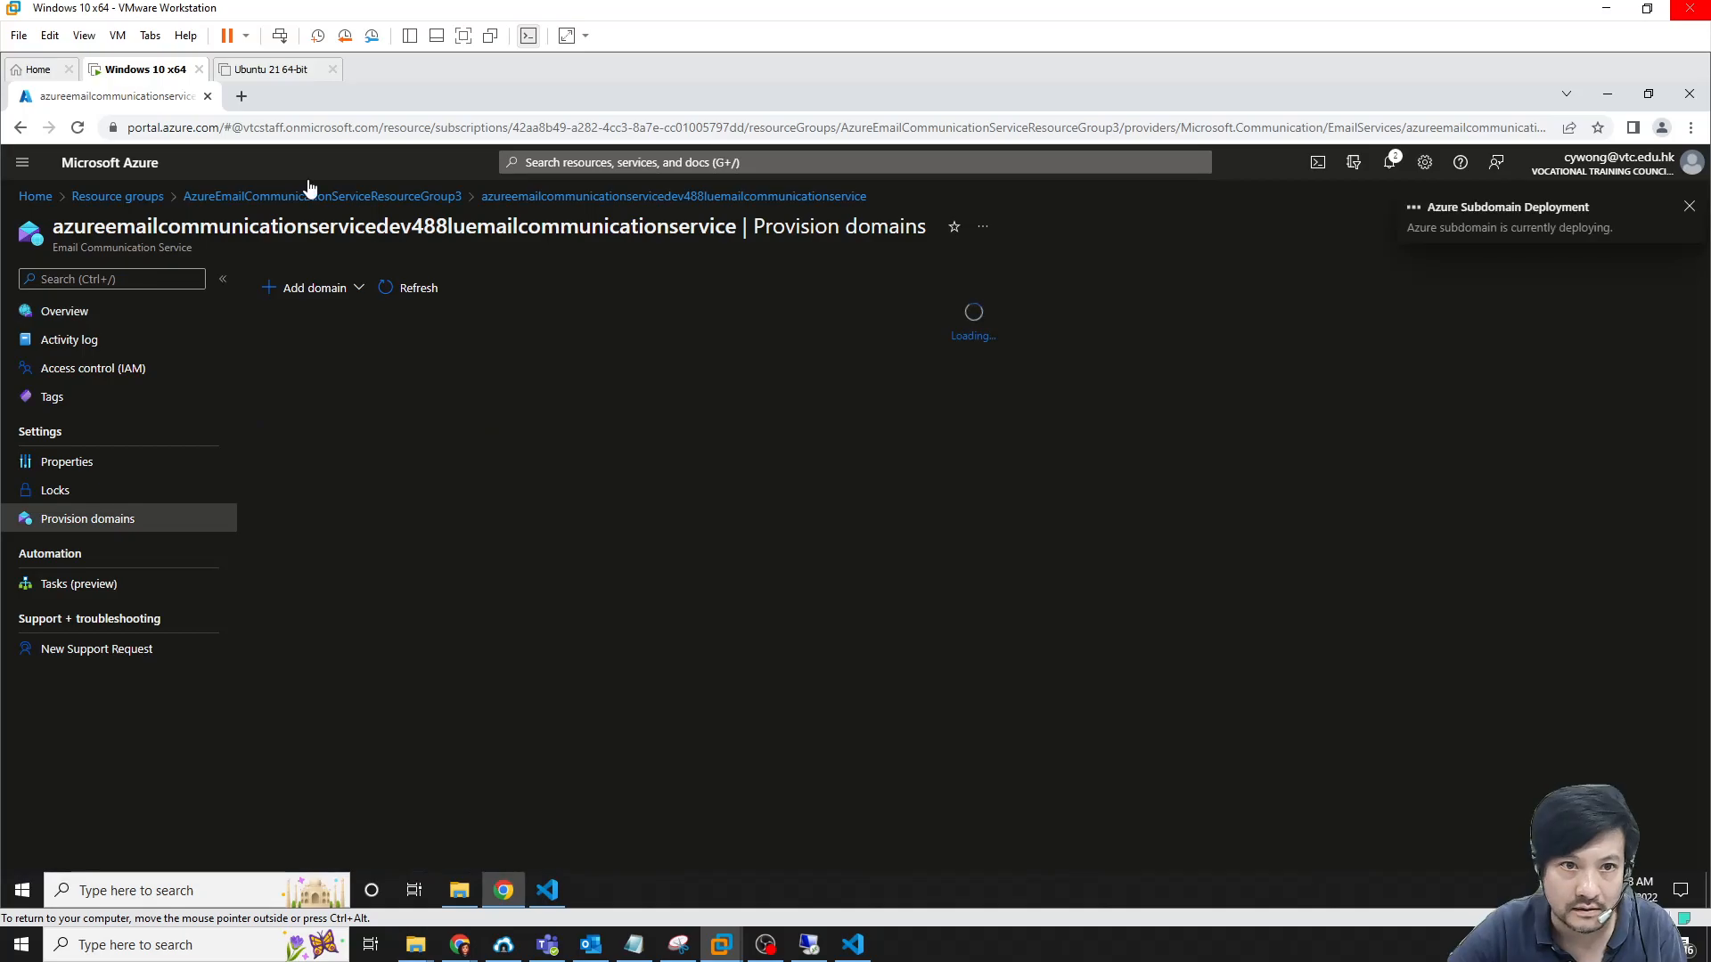
click(1383, 164)
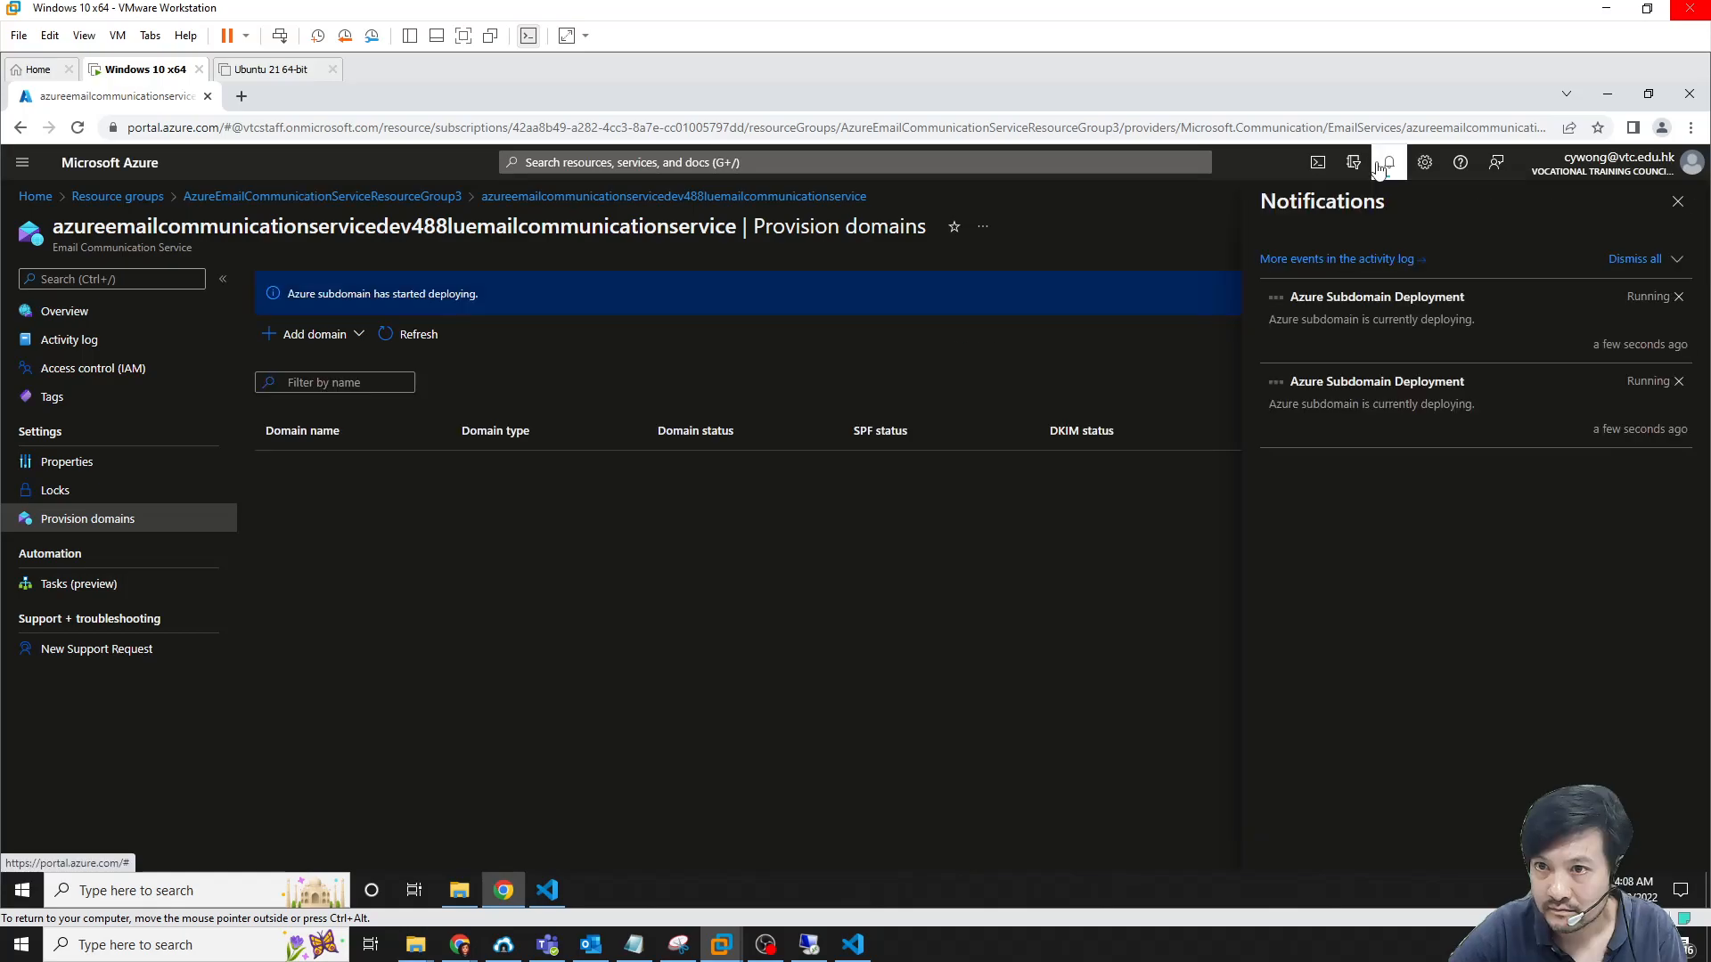
Connect the provisioned email domains to the communication services in AzureEmailCommunicationServiceResourceGroup2 and AzureEmailCommunicationServiceResourceGroup3
click(130, 197)
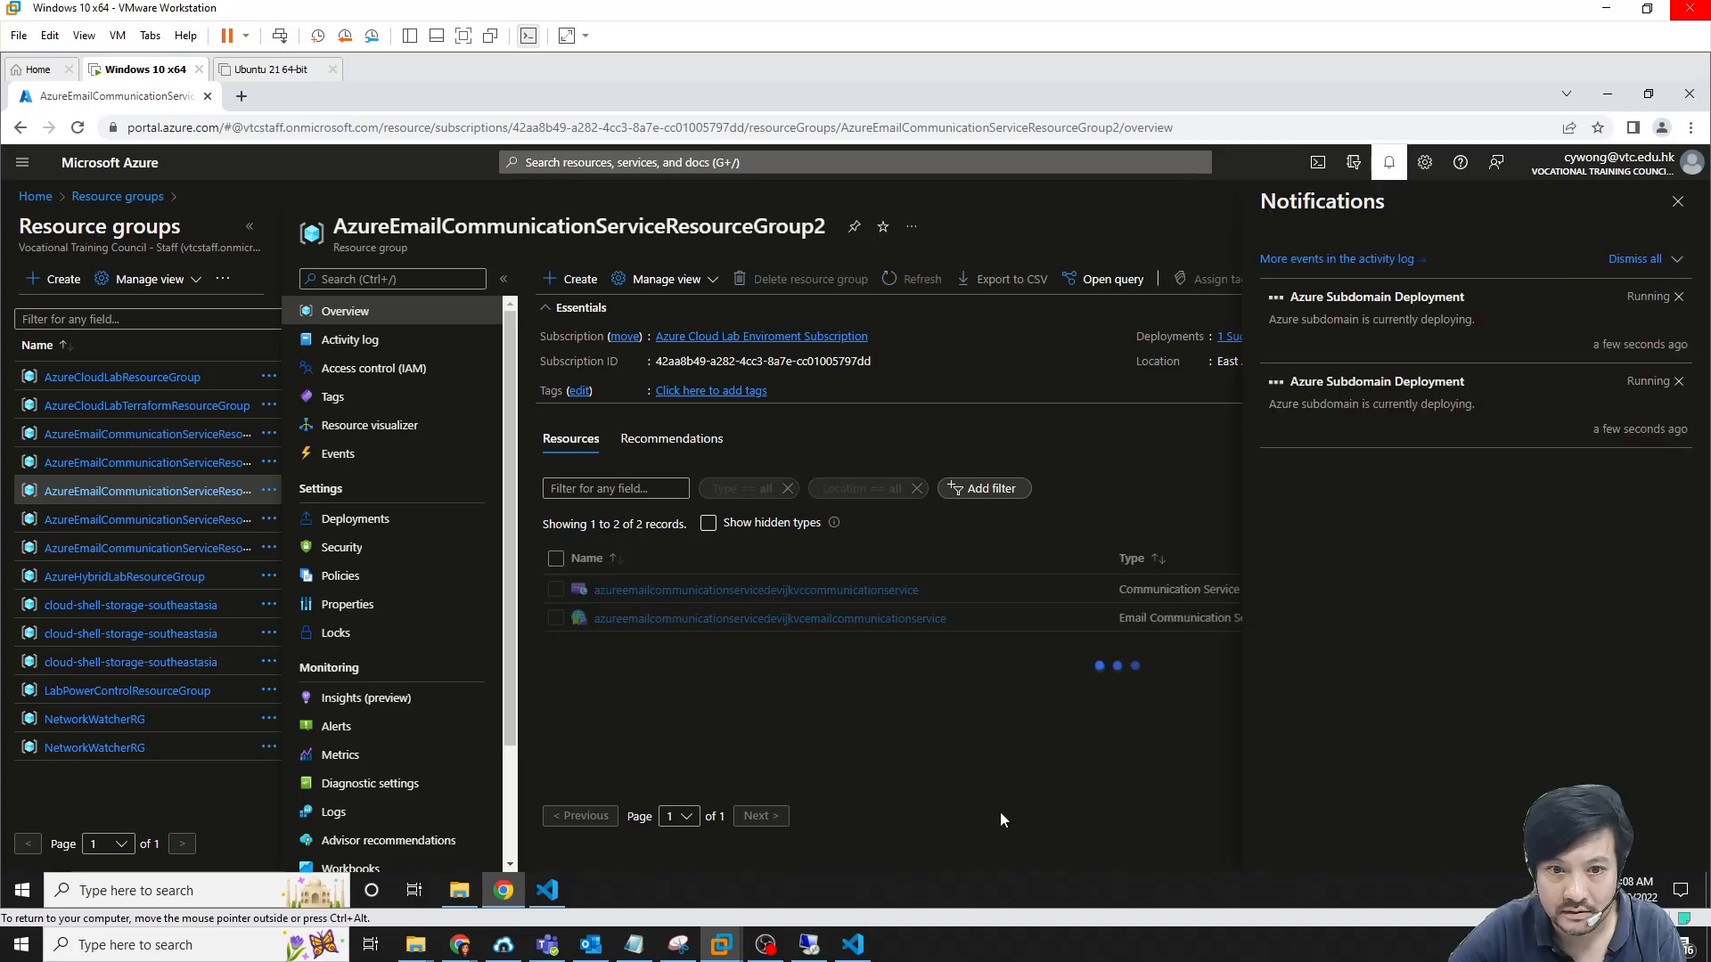
click(753, 591)
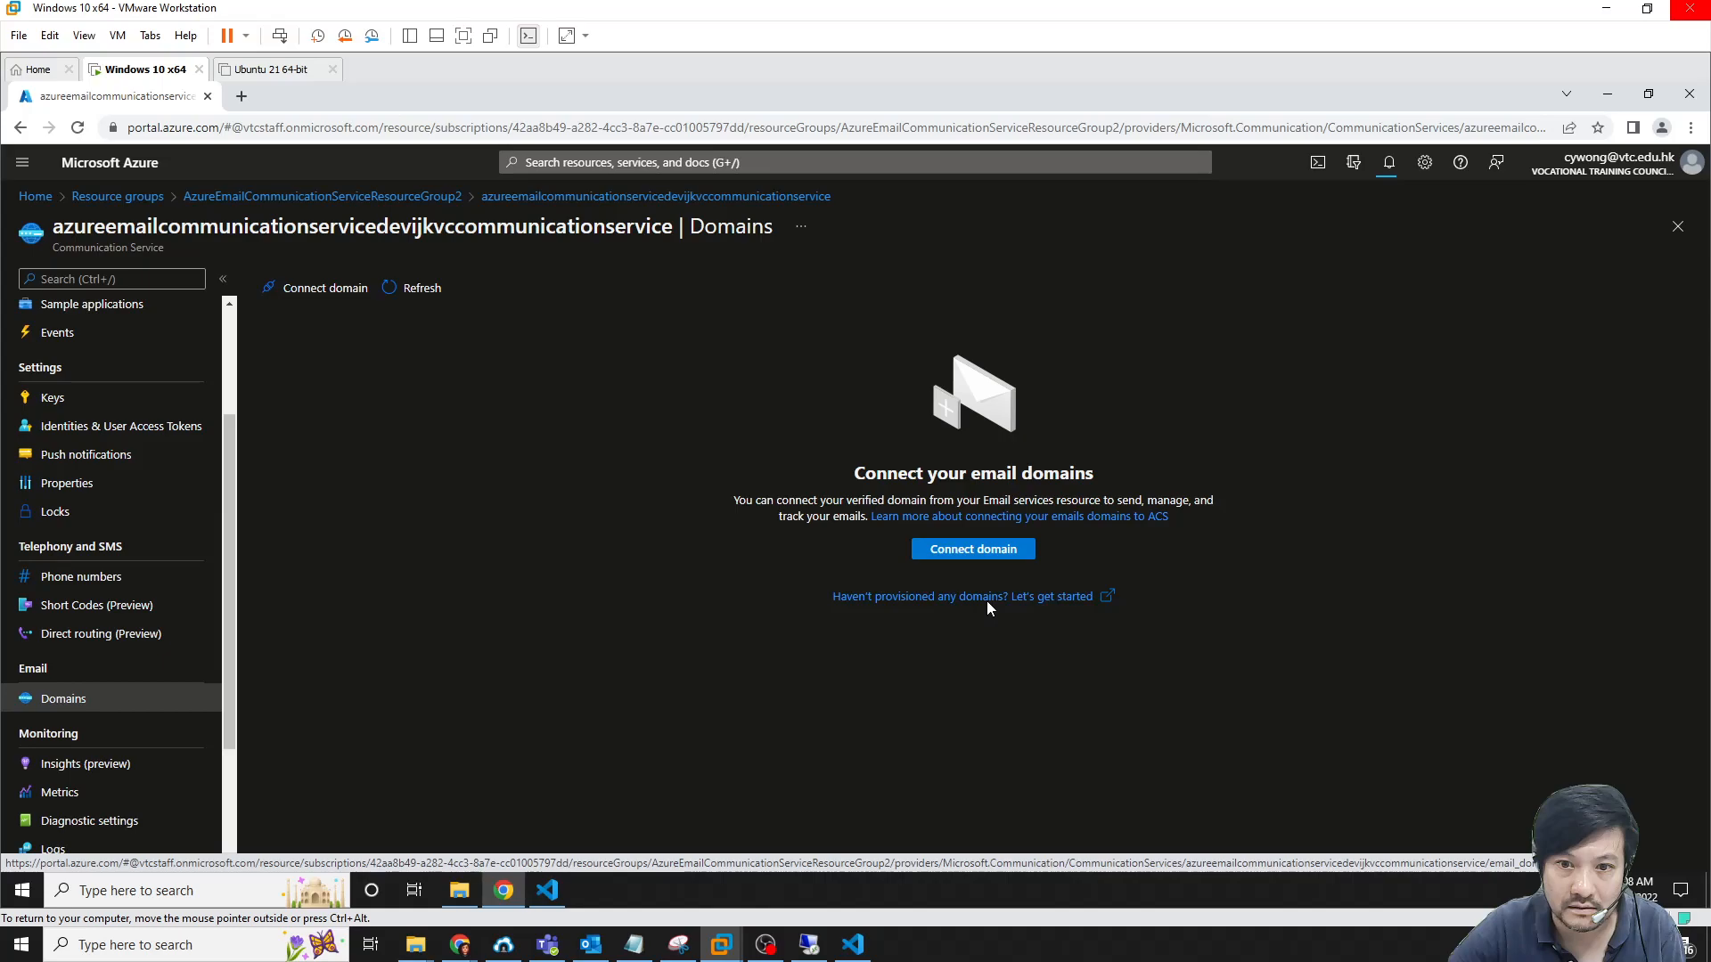
click(1660, 422)
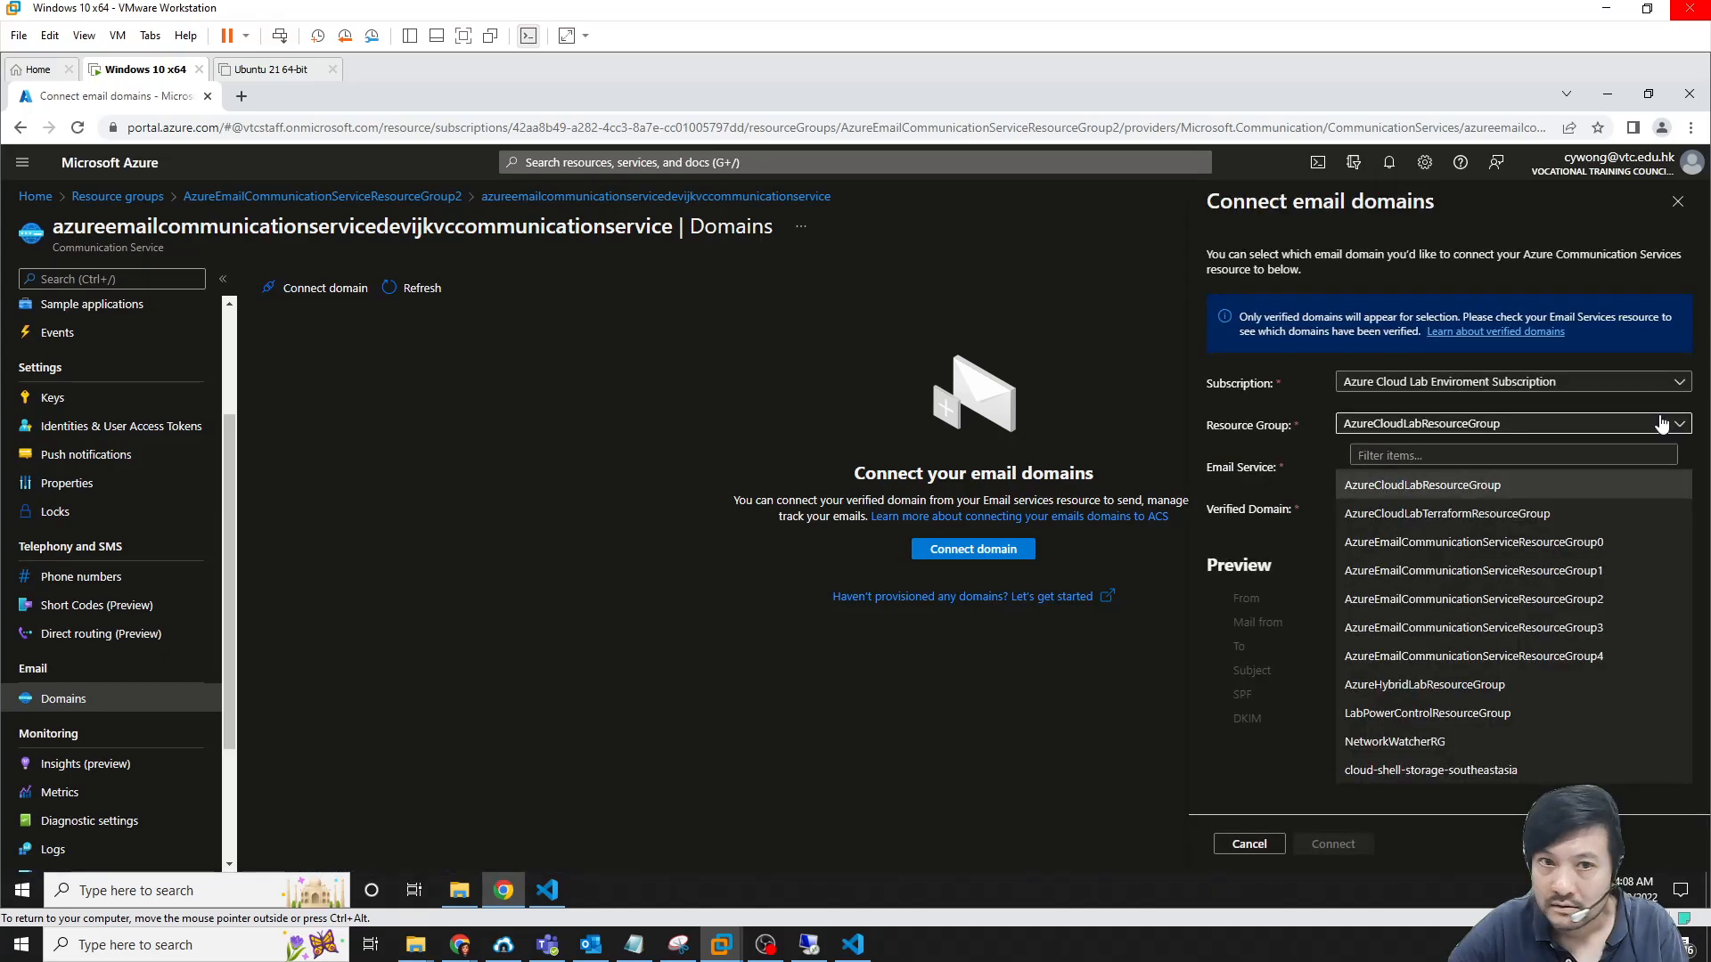
click(1604, 598)
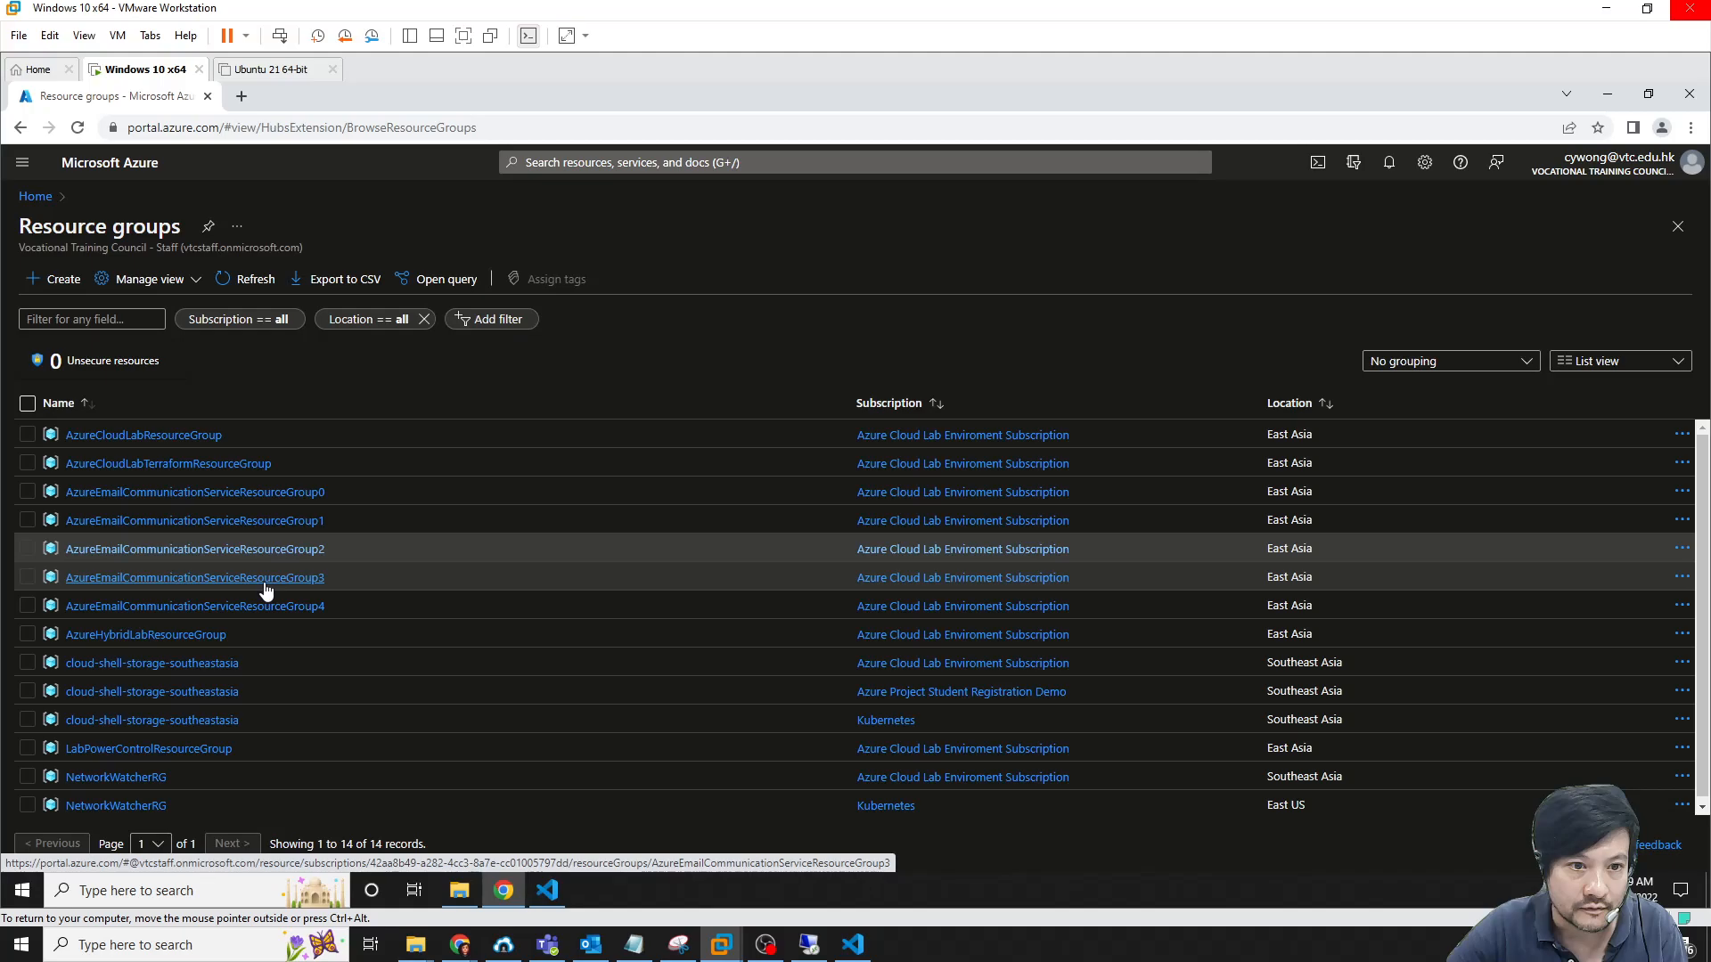
click(264, 581)
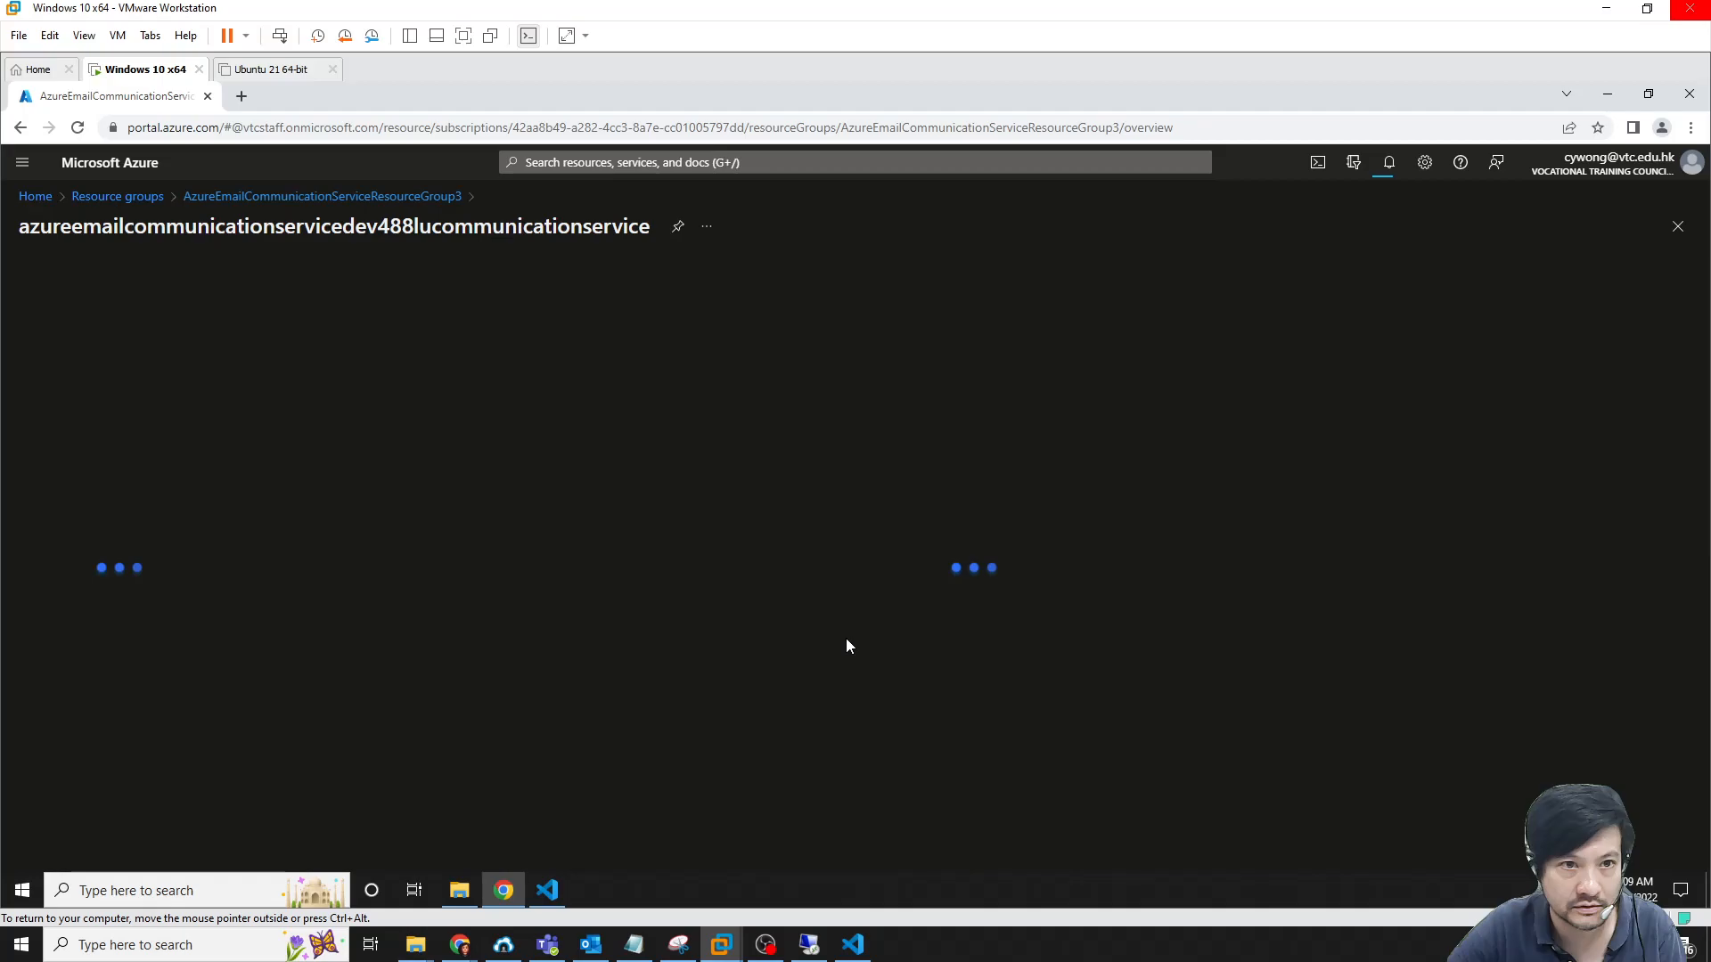
click(1008, 552)
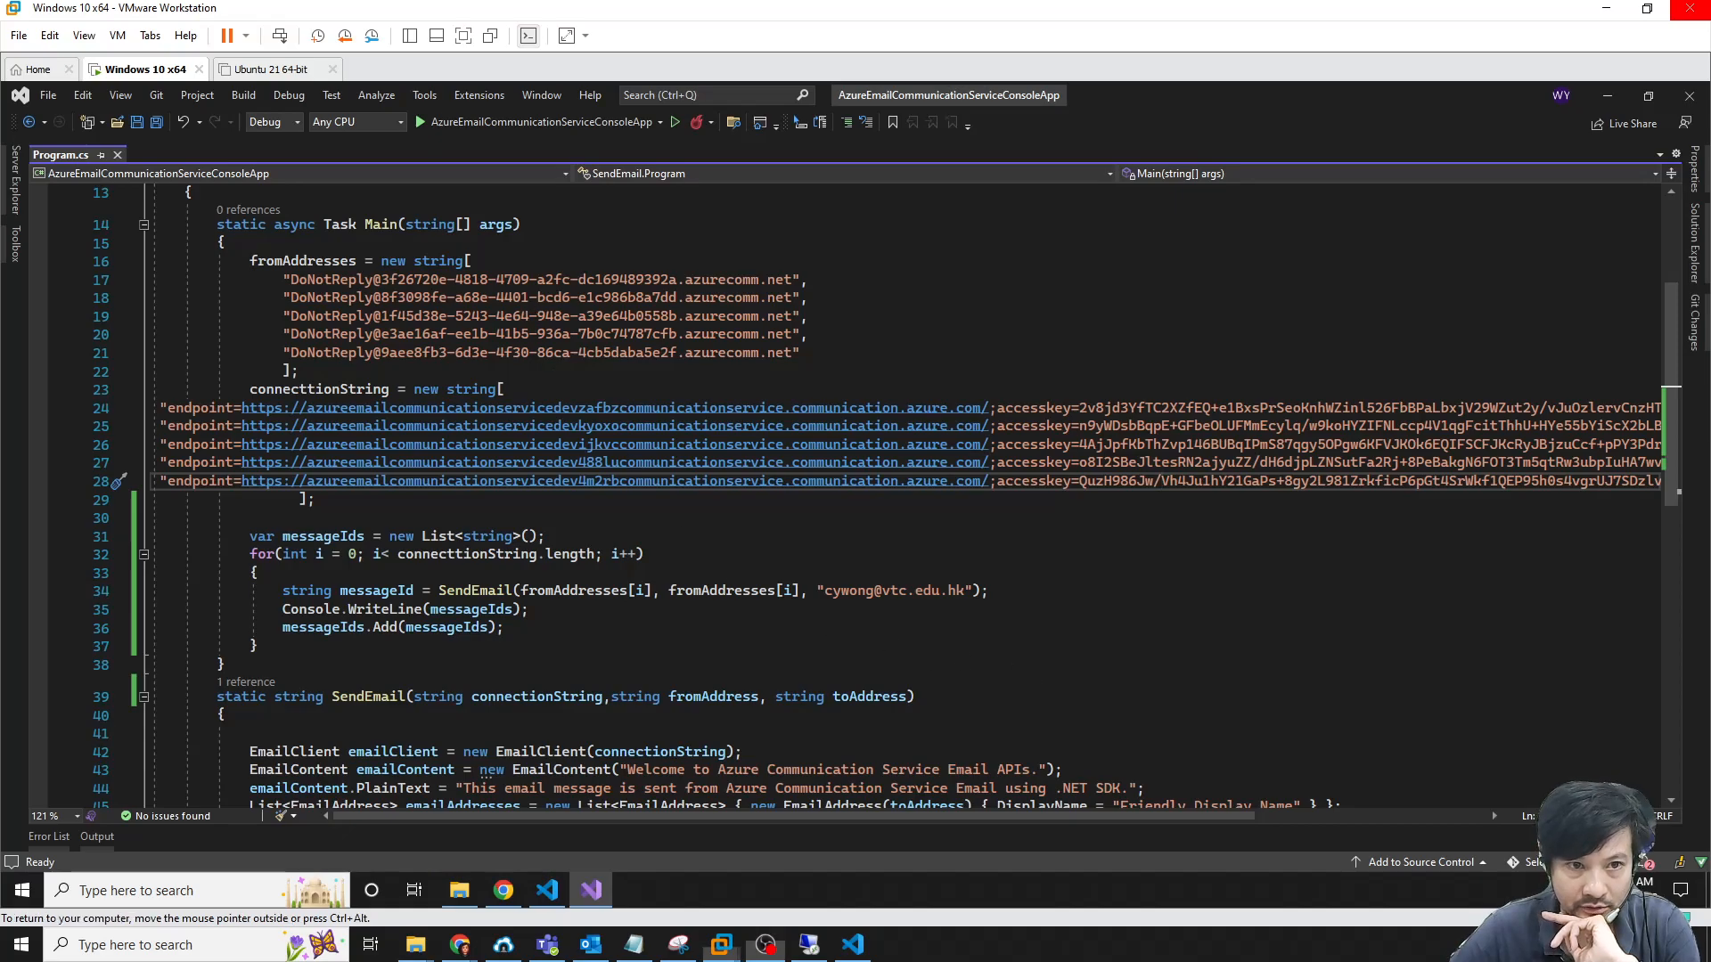
Compare the sender addresses in Program.cs with the From address of resource group 4's AzureManagedDomain, and review the SendEmail code
double_click(331, 280)
click(332, 317)
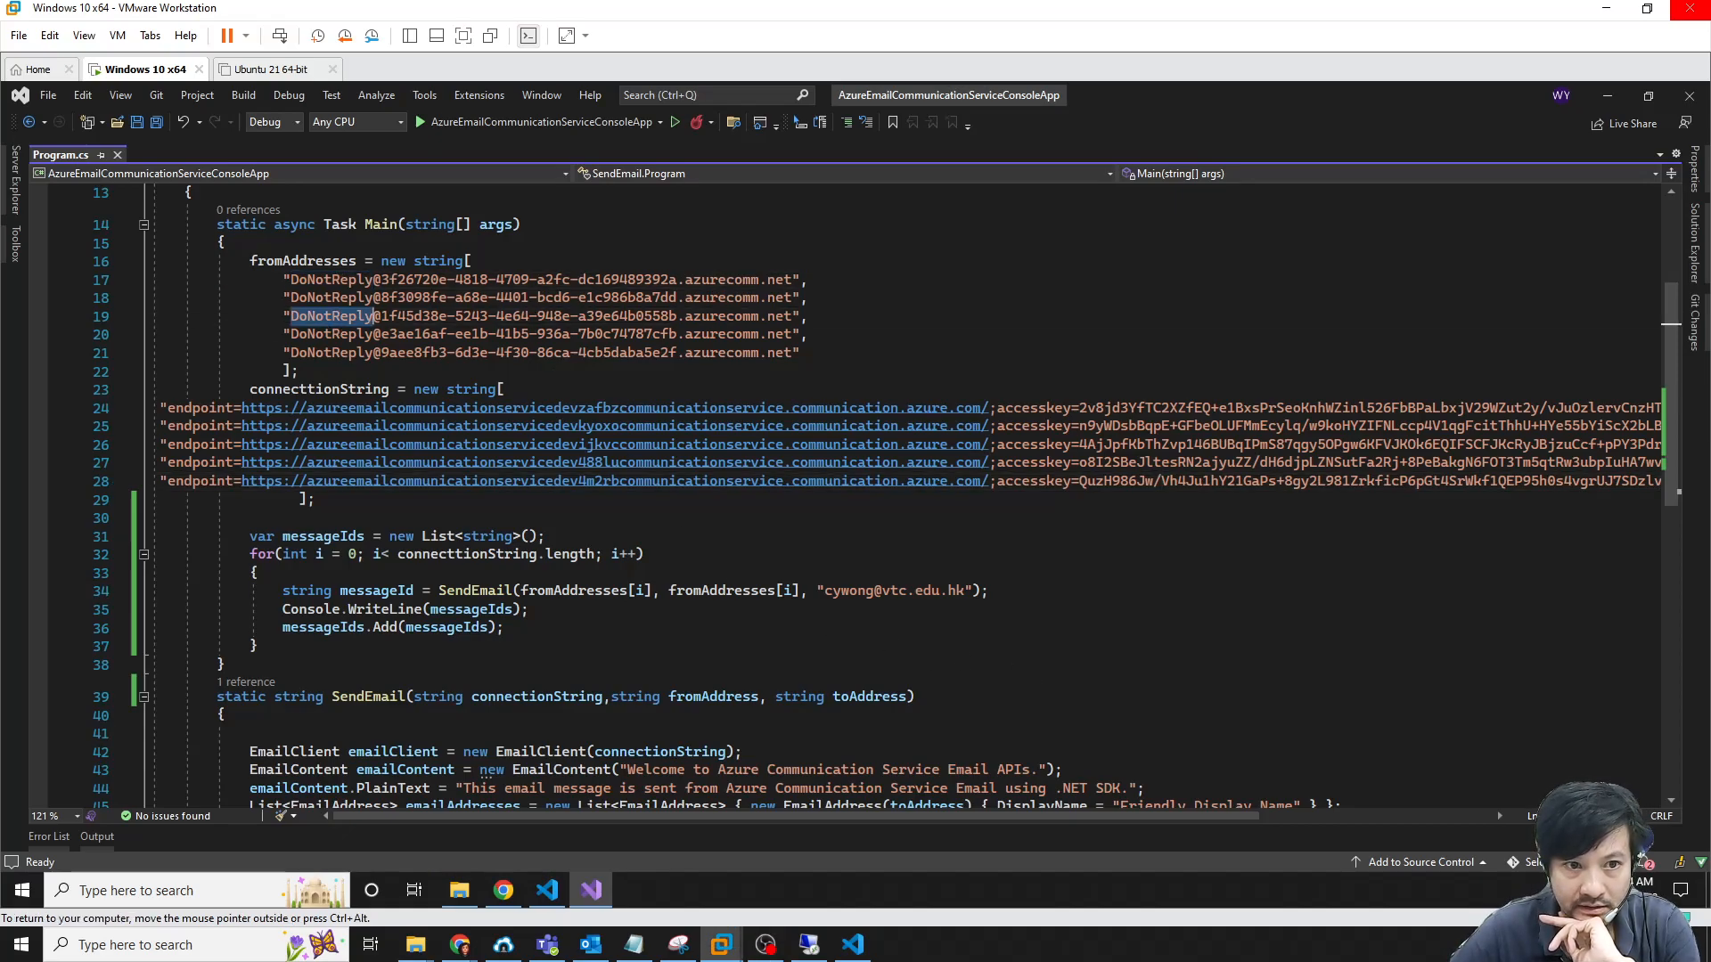
click(503, 890)
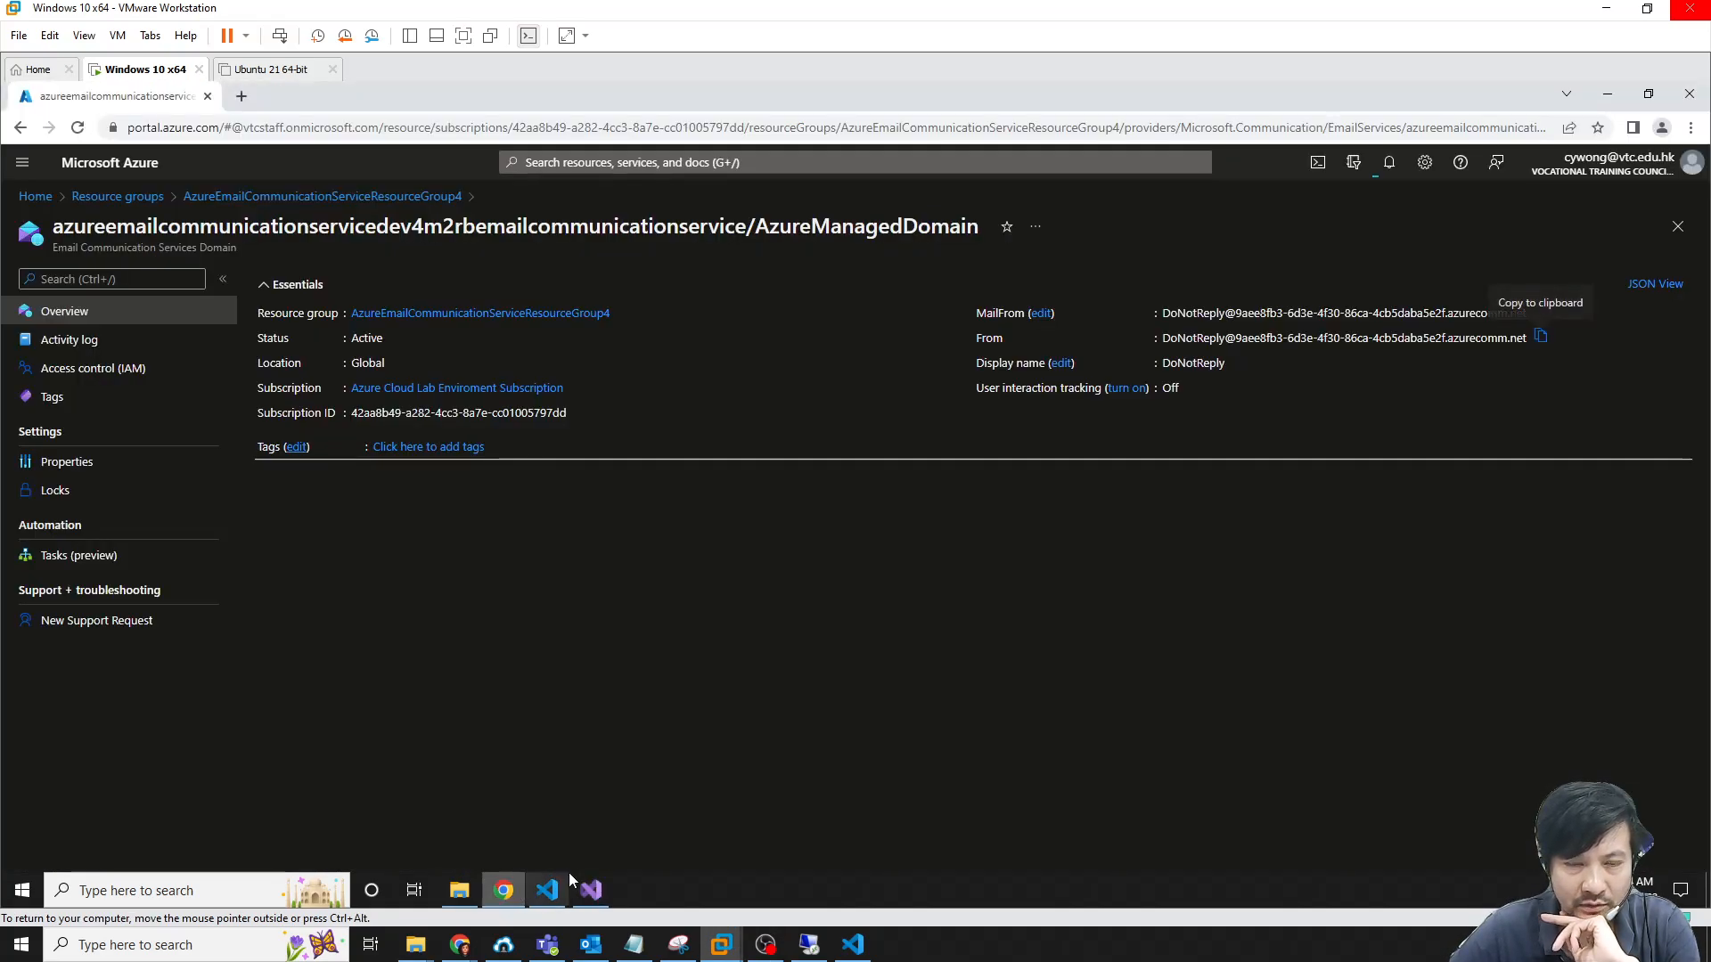
click(1547, 531)
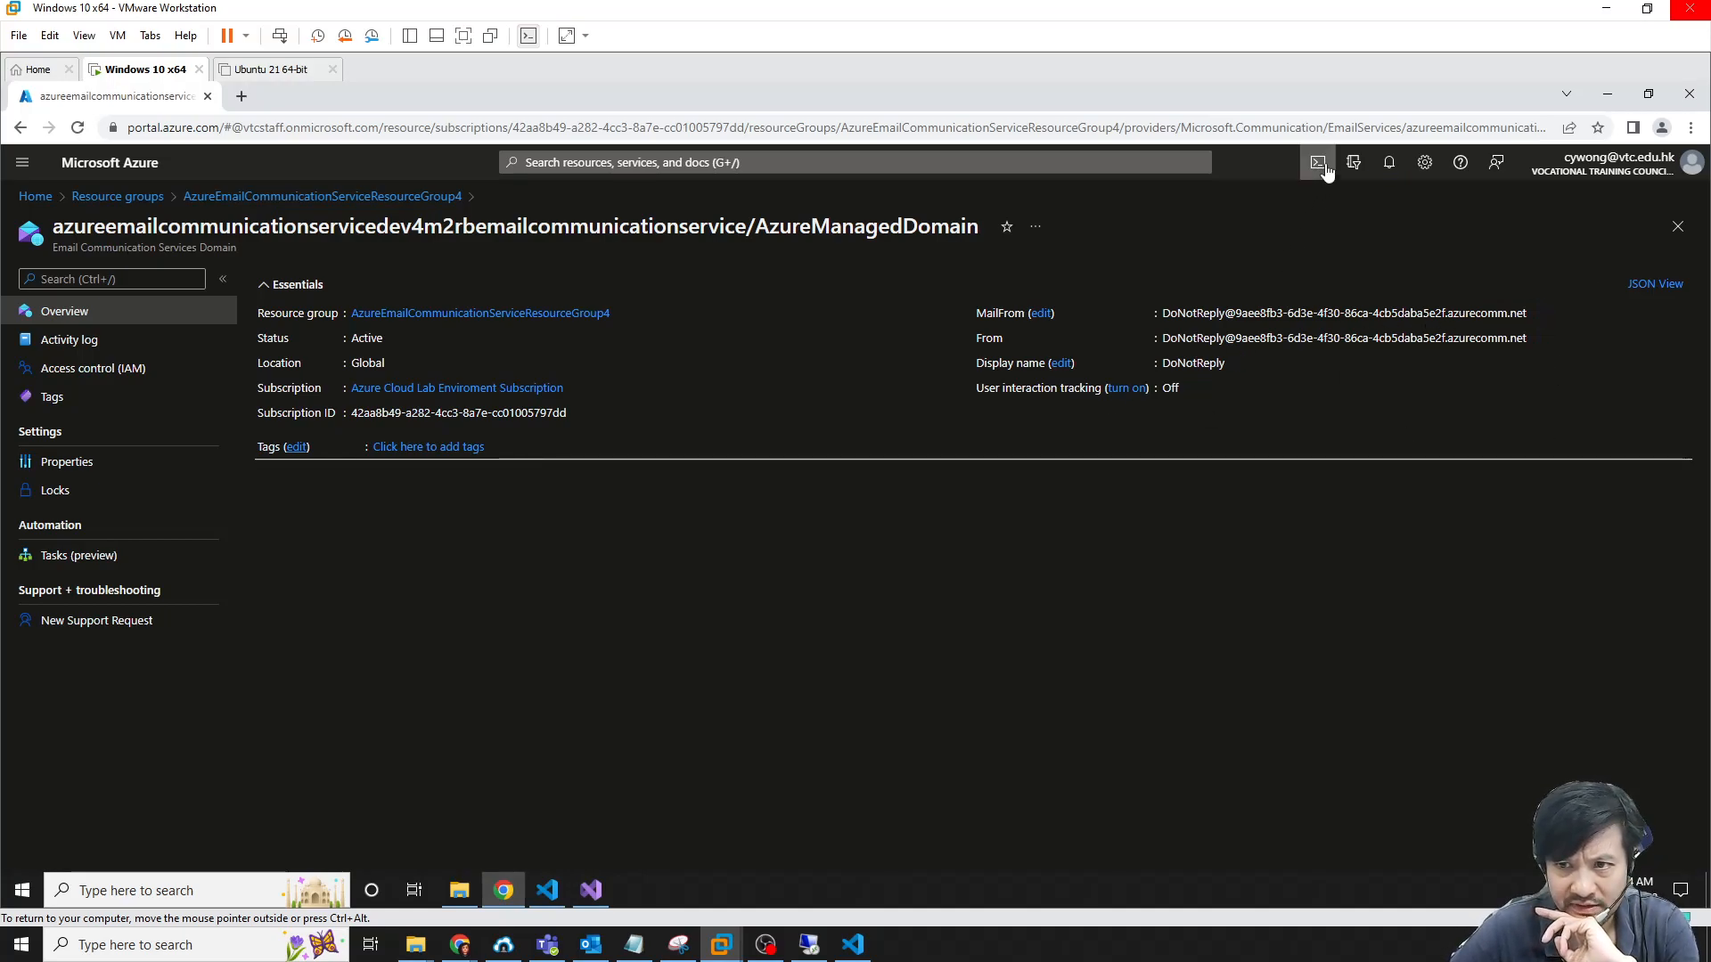
click(591, 890)
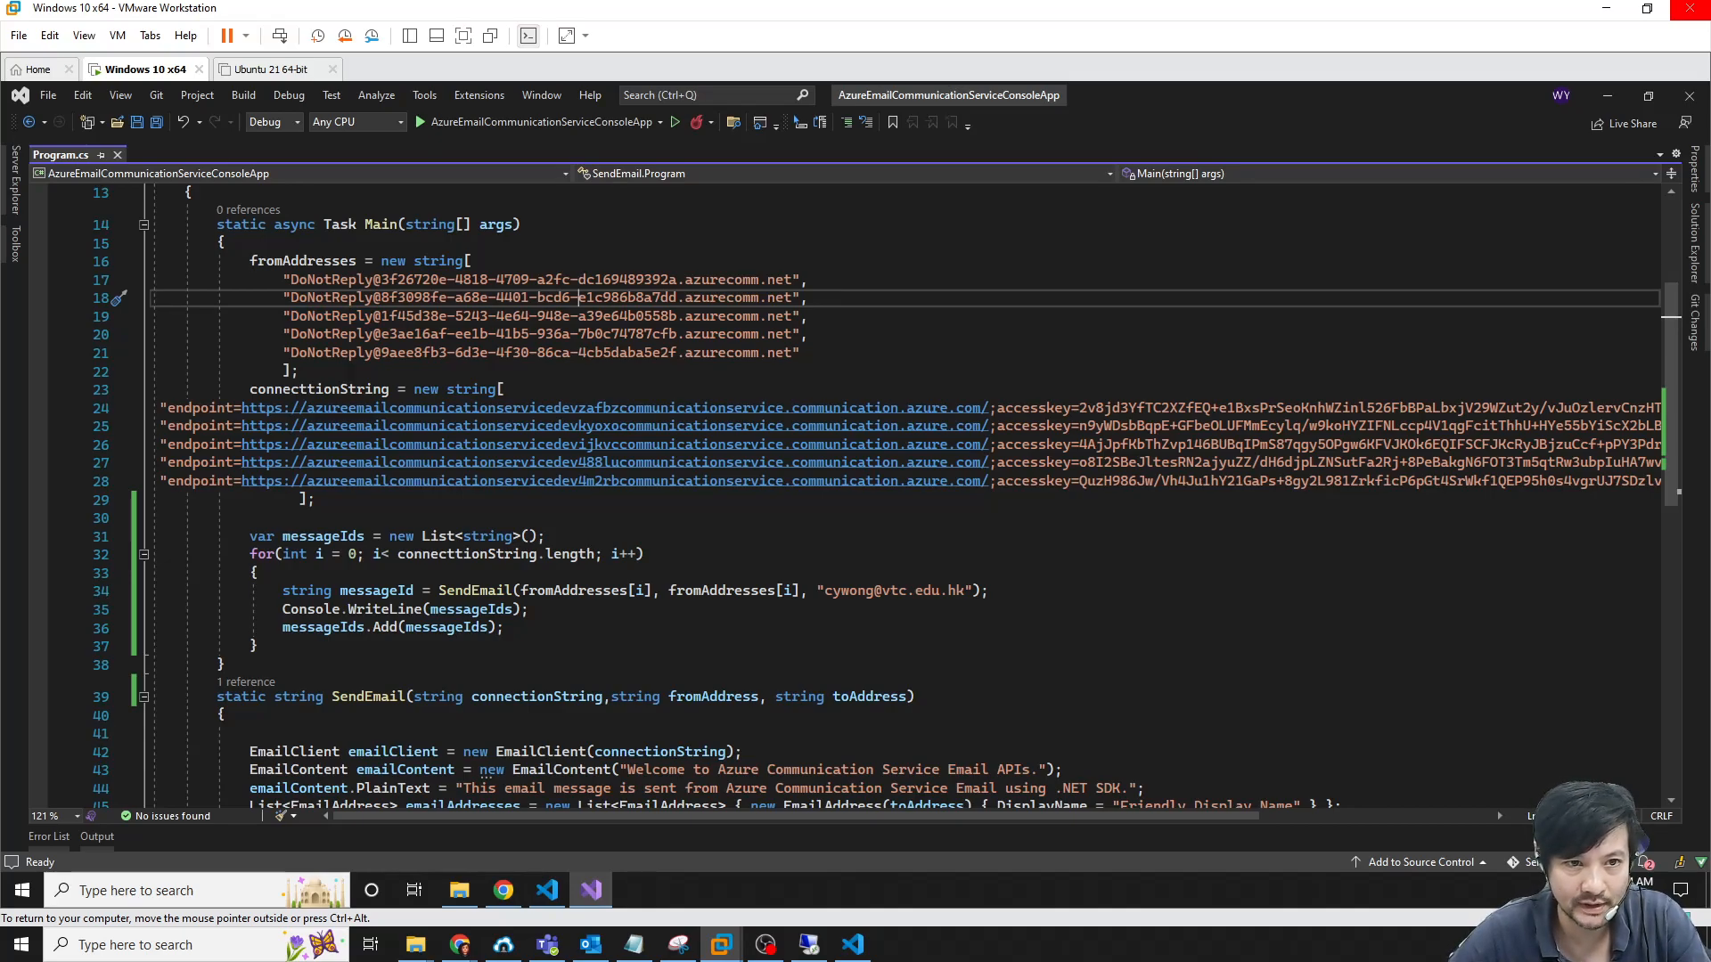
scroll(855, 490, down, 6)
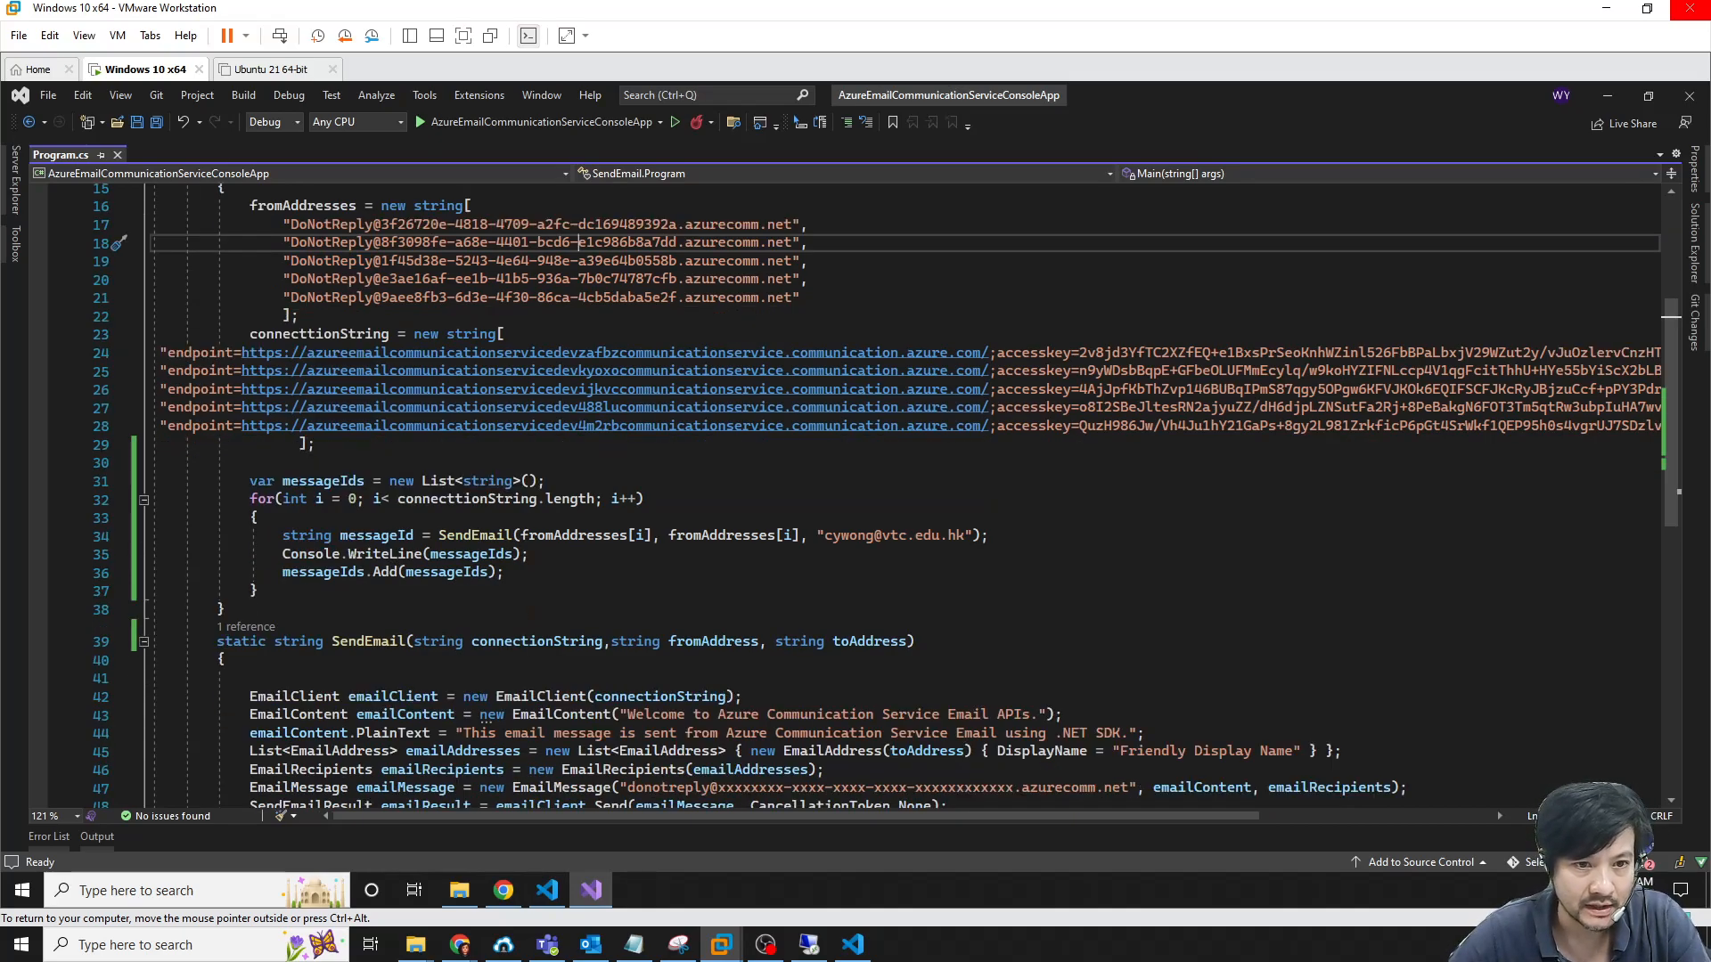
scroll(855, 490, up, 4)
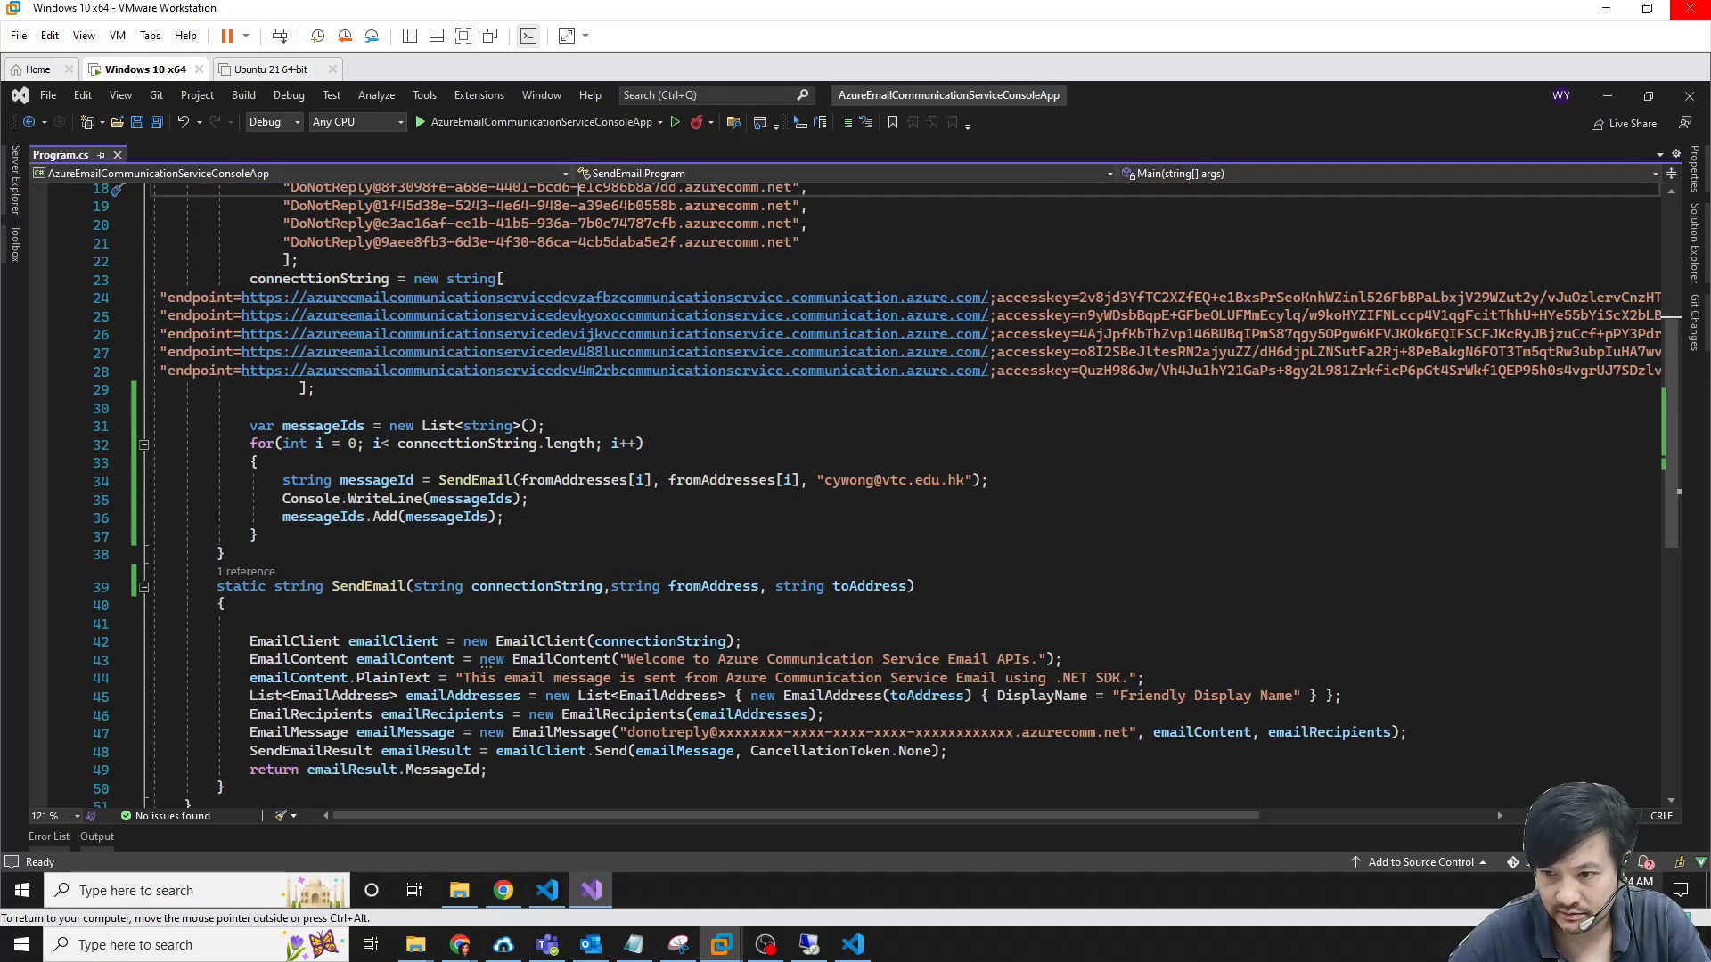
Check the system clock and try to debug AzureEmailCommunicationServiceConsoleApp
click(1628, 889)
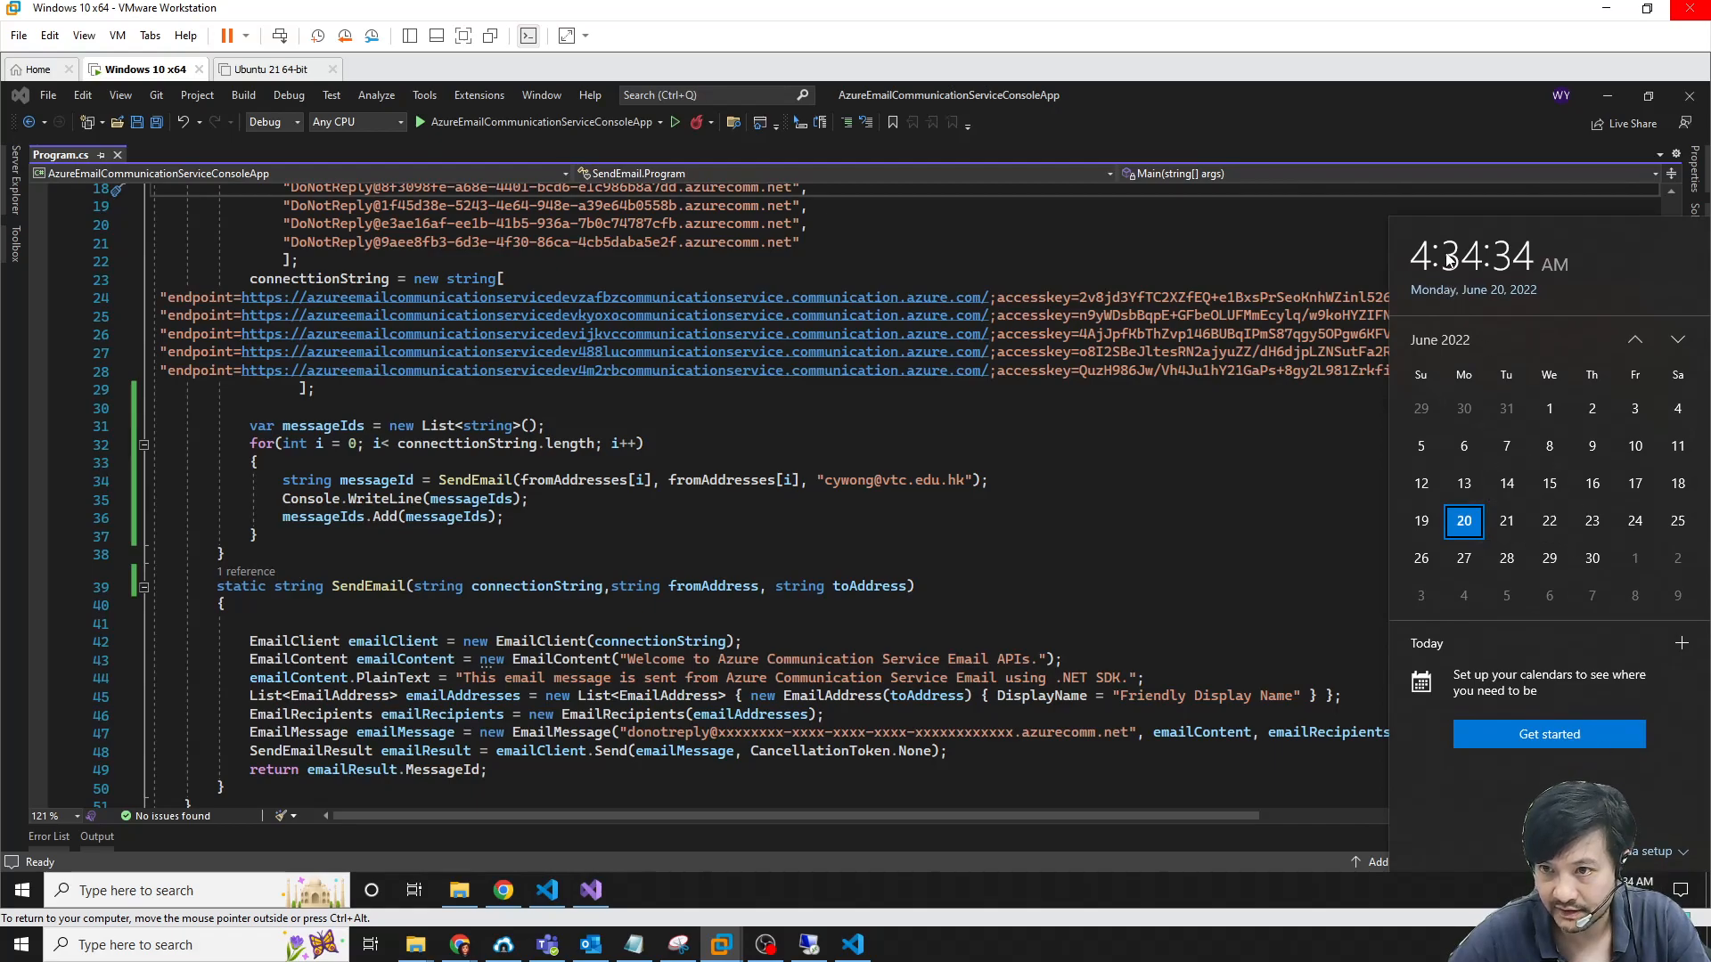
drag(554, 480, 547, 390)
click(528, 121)
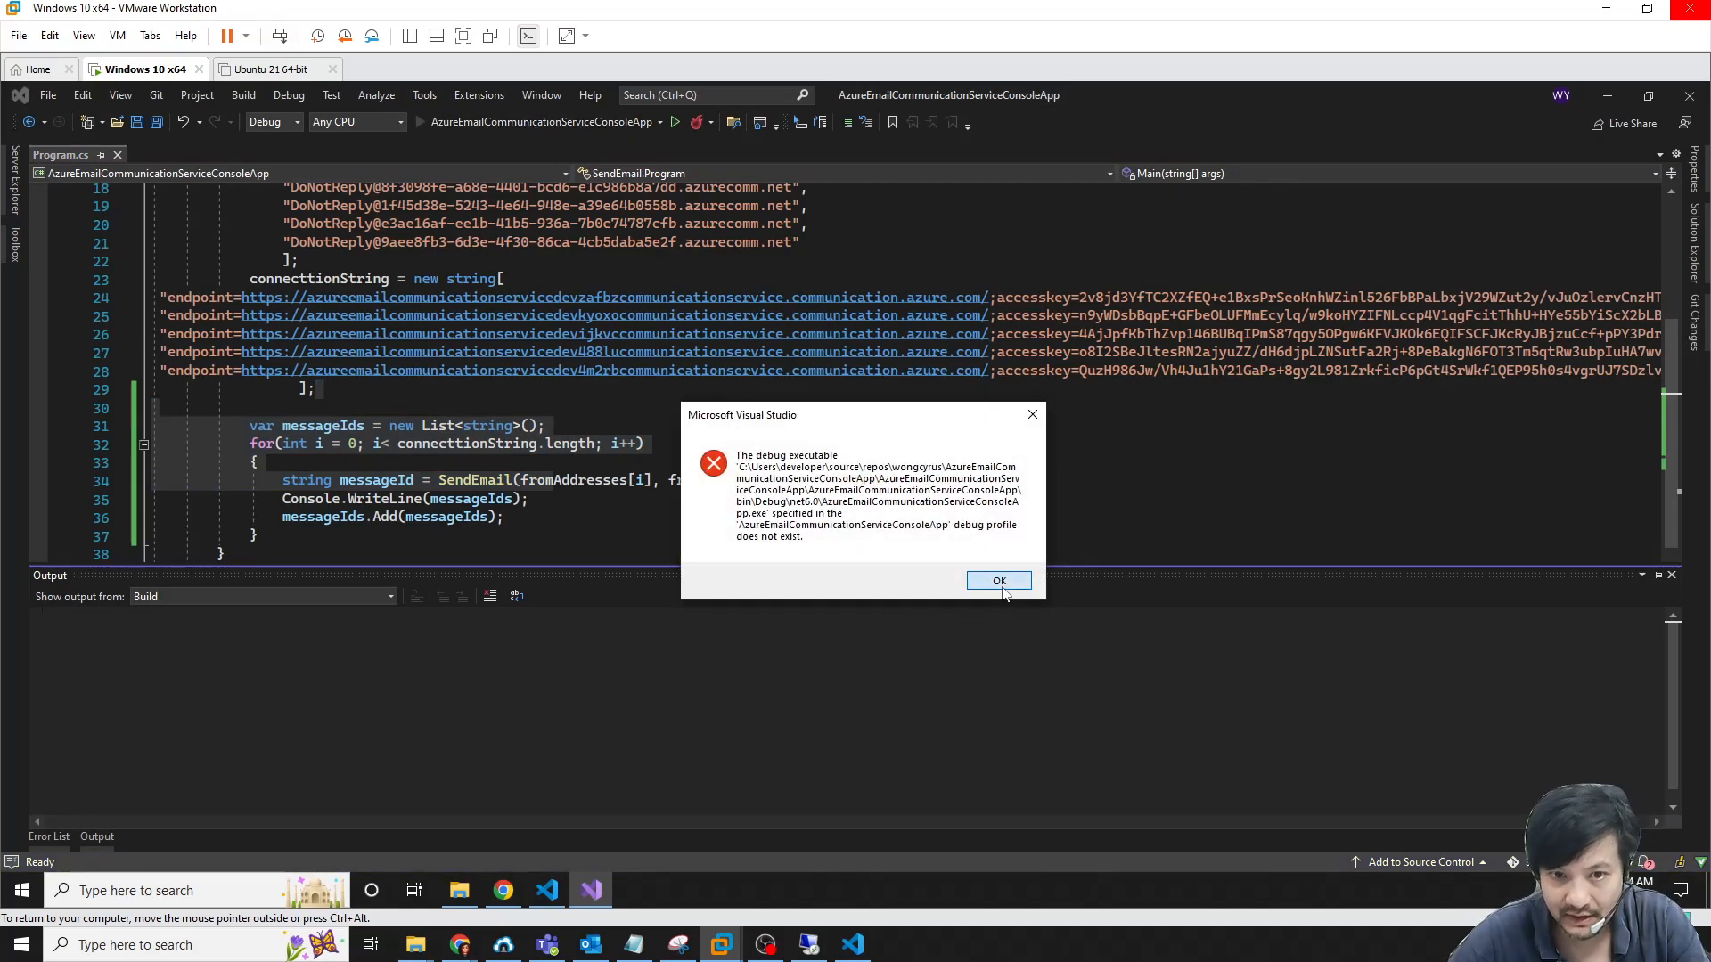
click(999, 582)
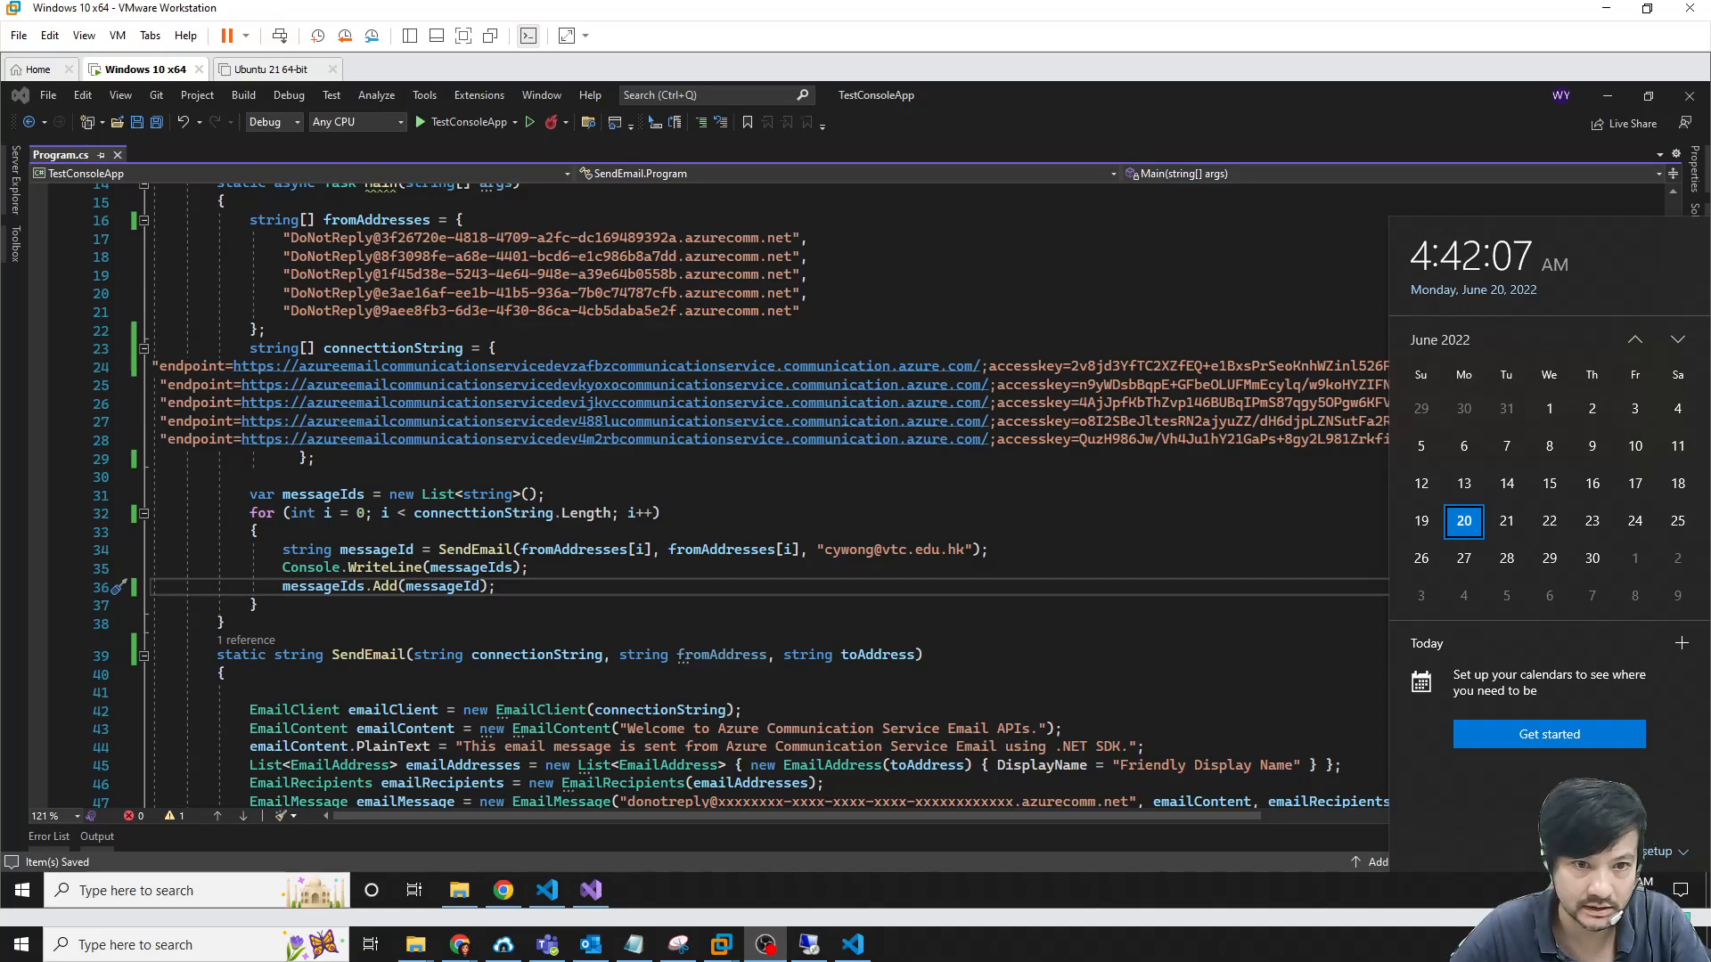
Debug TestConsoleApp and inspect the connectionString value passed to EmailClient at the exception
click(730, 507)
click(458, 127)
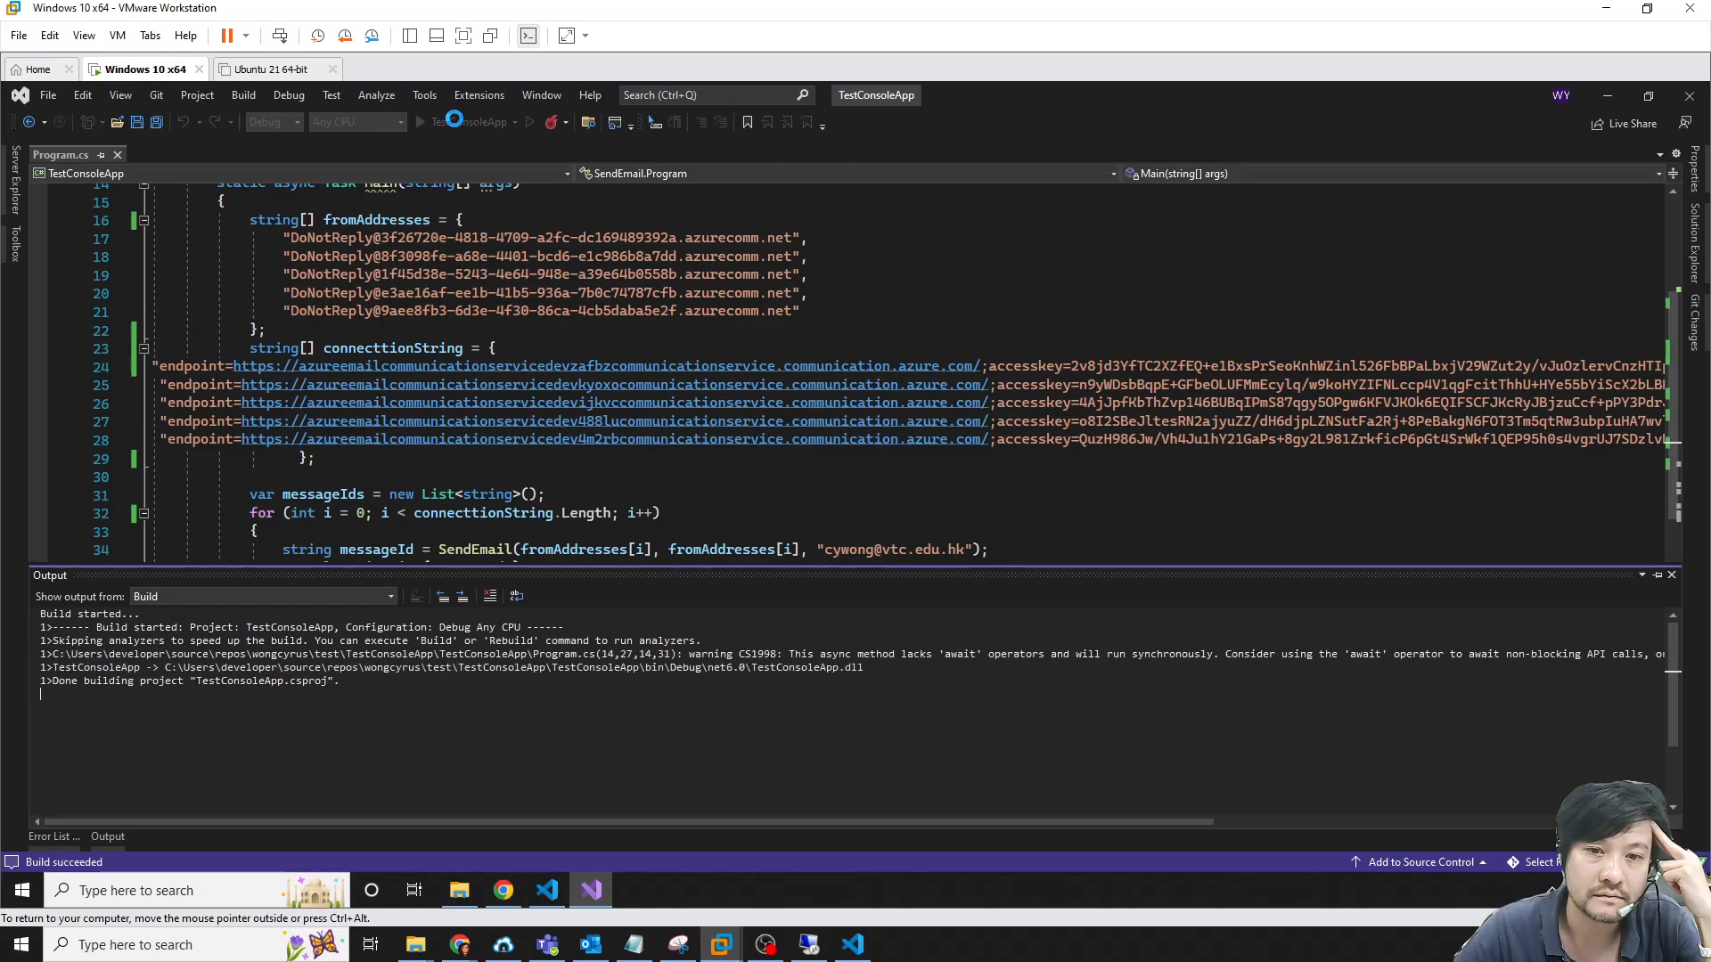
drag(478, 125, 764, 175)
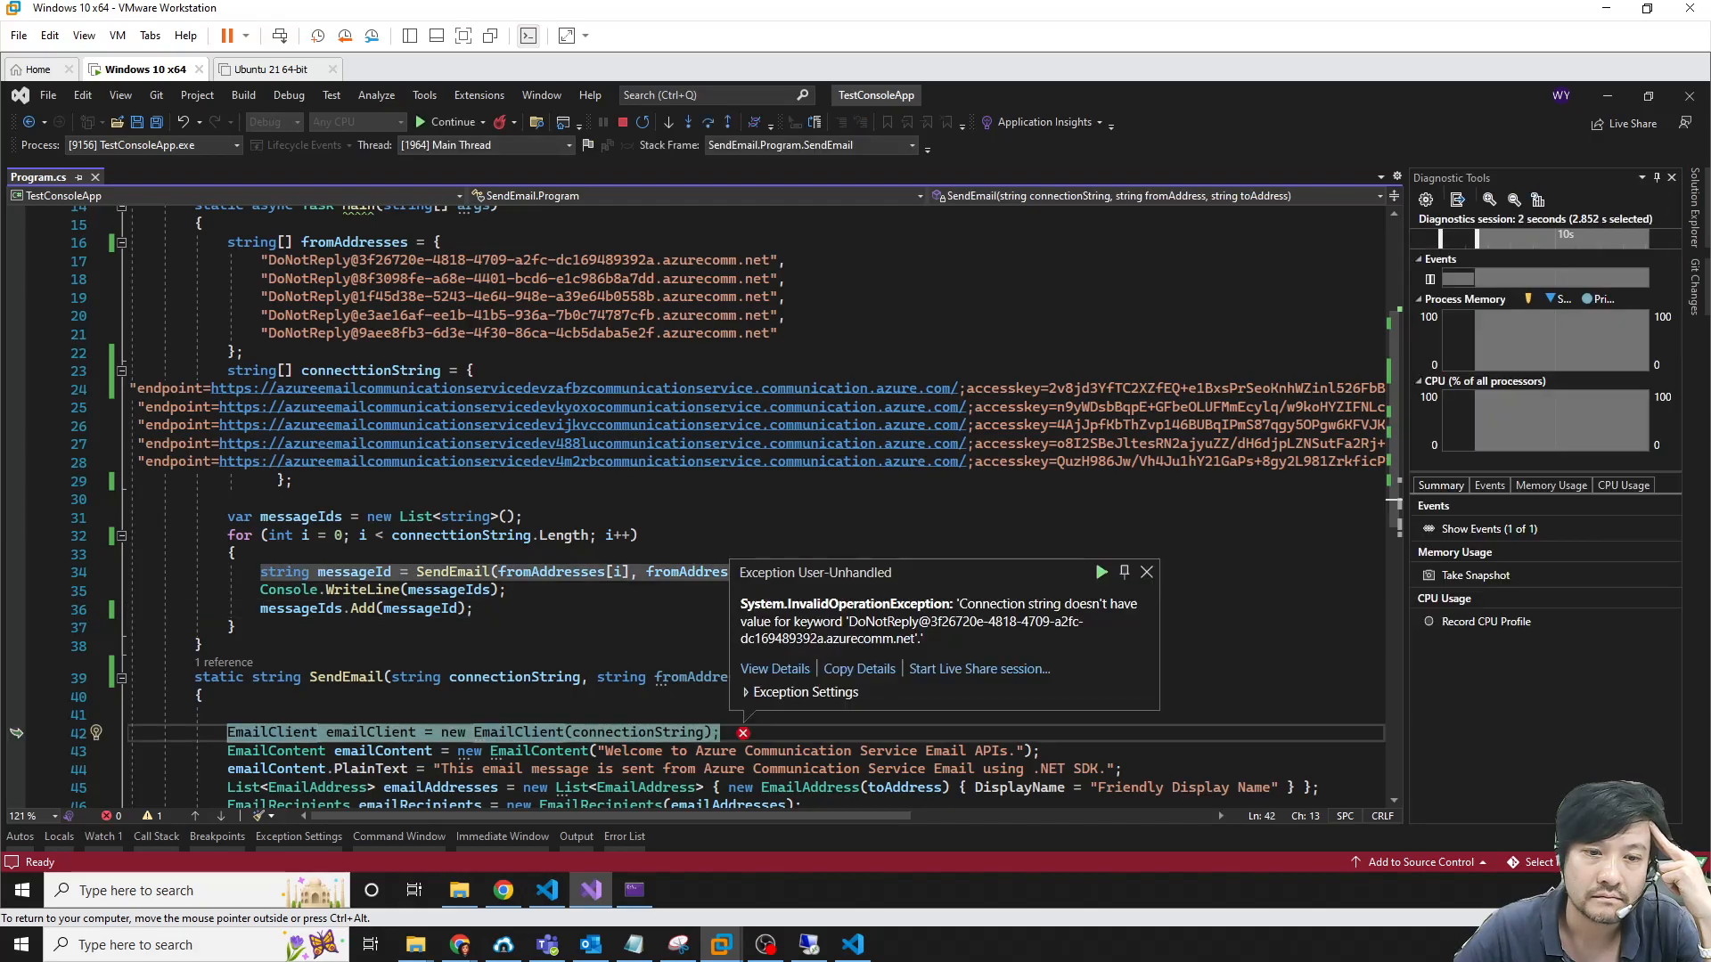
mouse_move(664, 733)
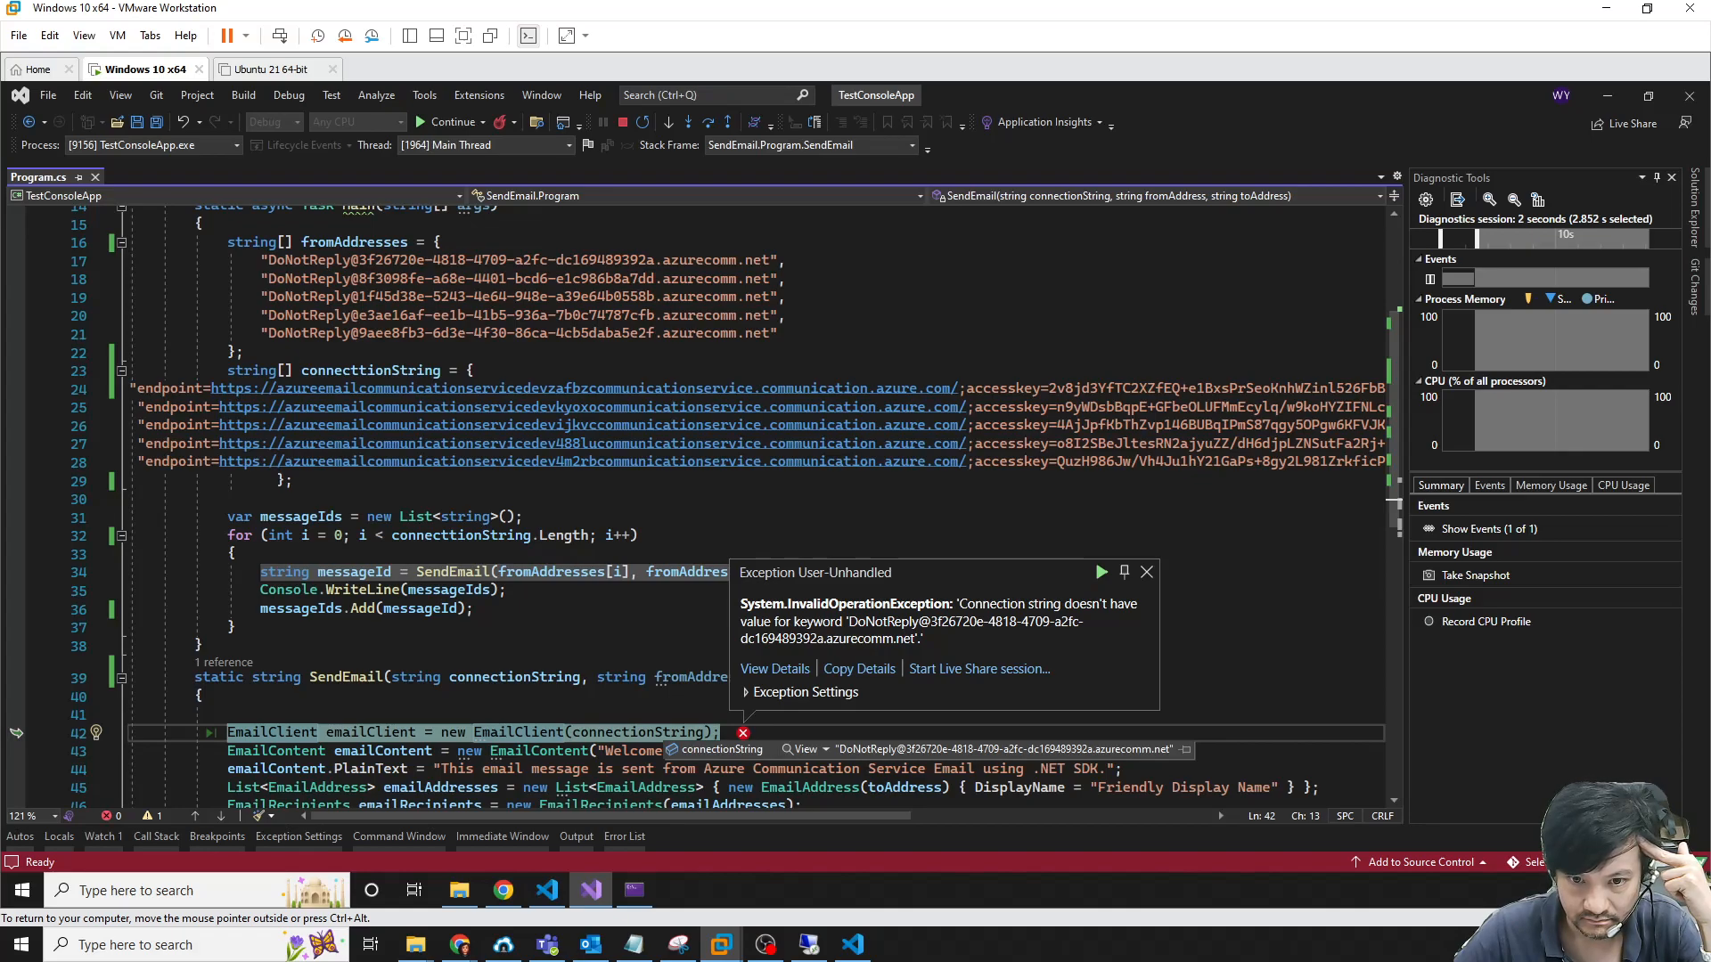
Pass connecttionString[i] as the first argument of the SendEmail call in the loop and debug TestConsoleApp again
click(614, 732)
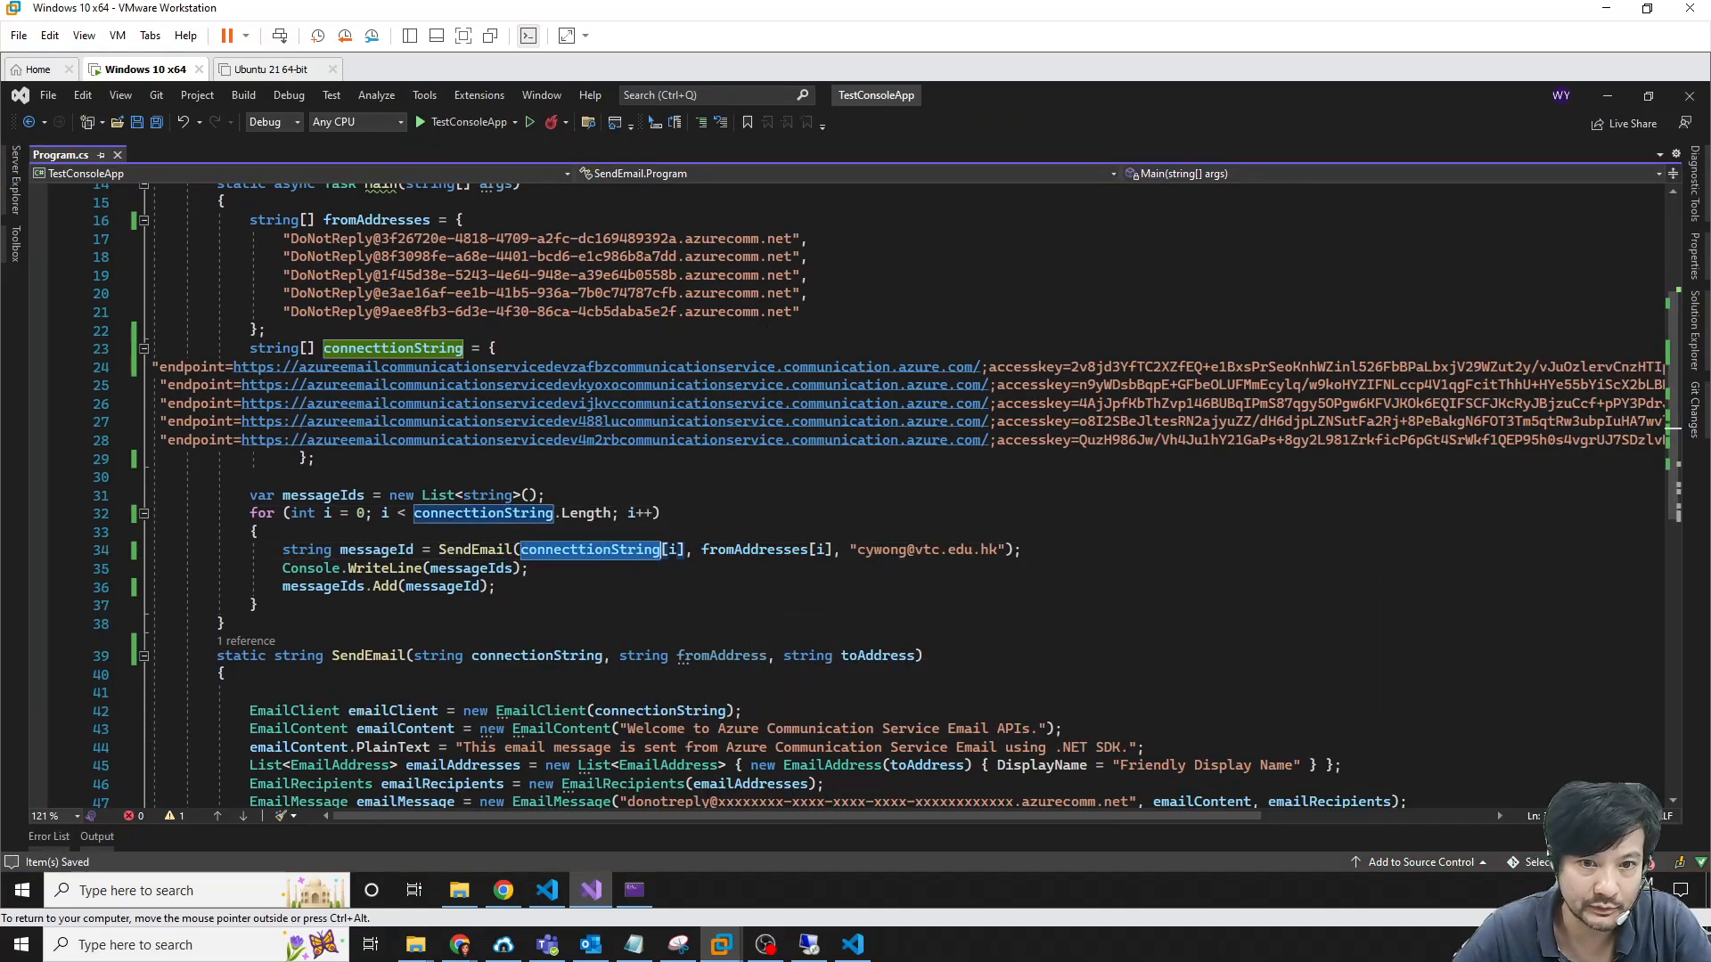
click(504, 123)
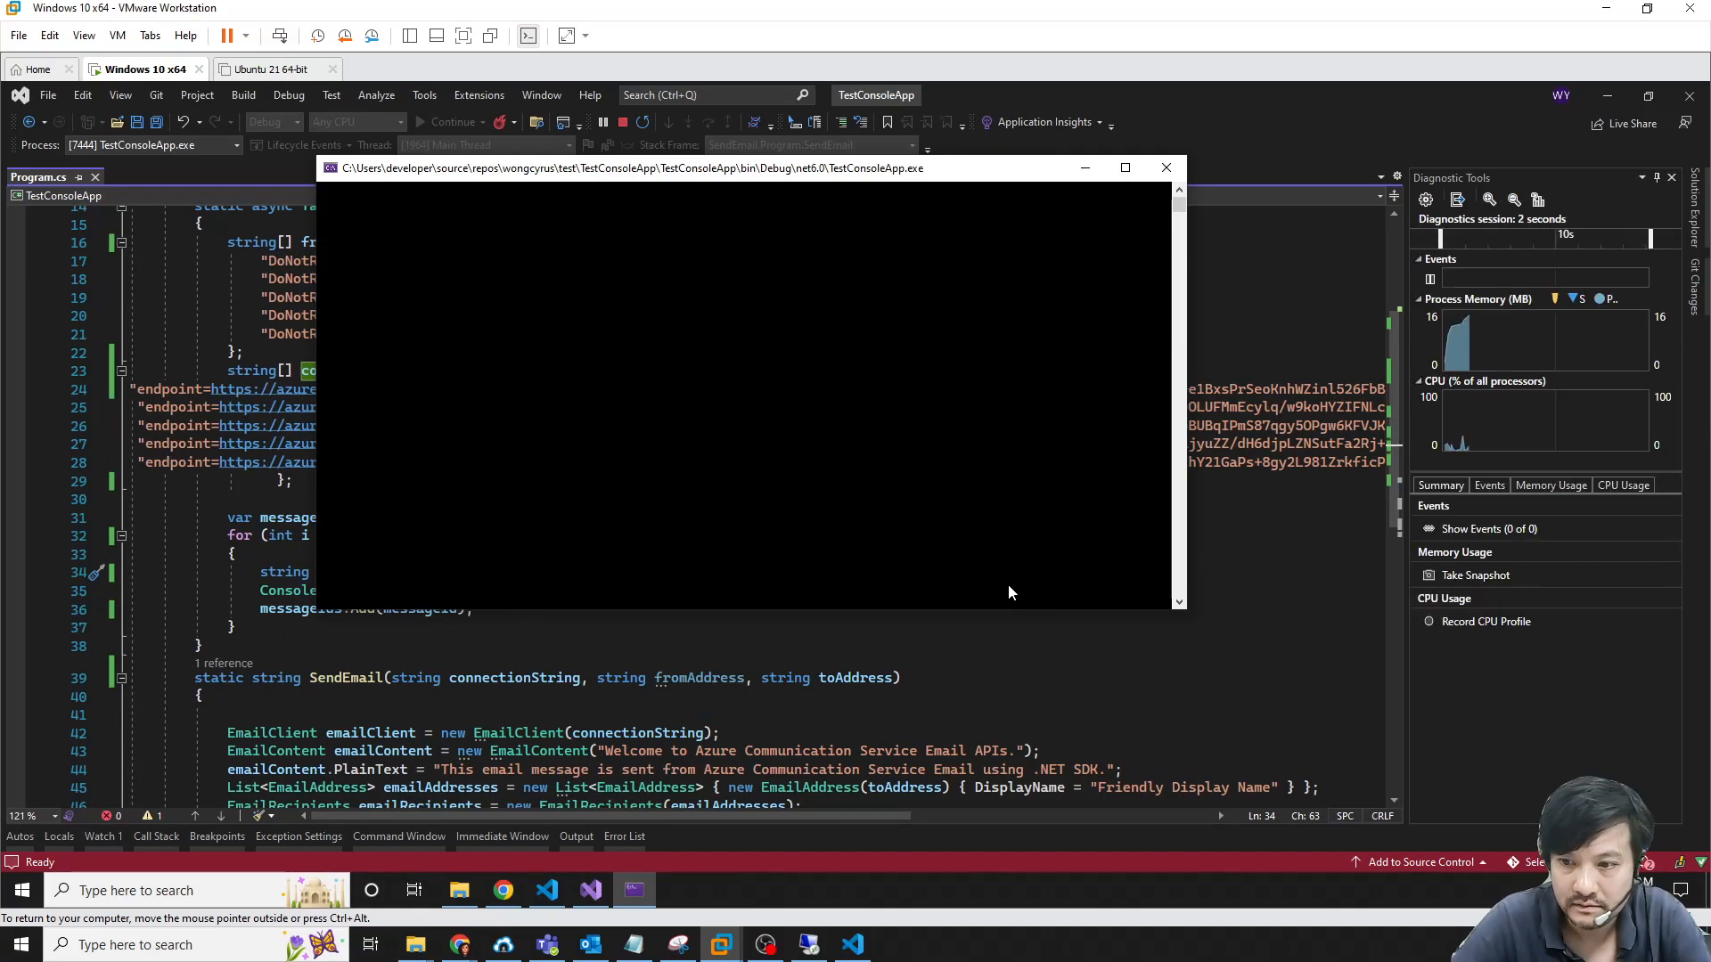
click(1632, 889)
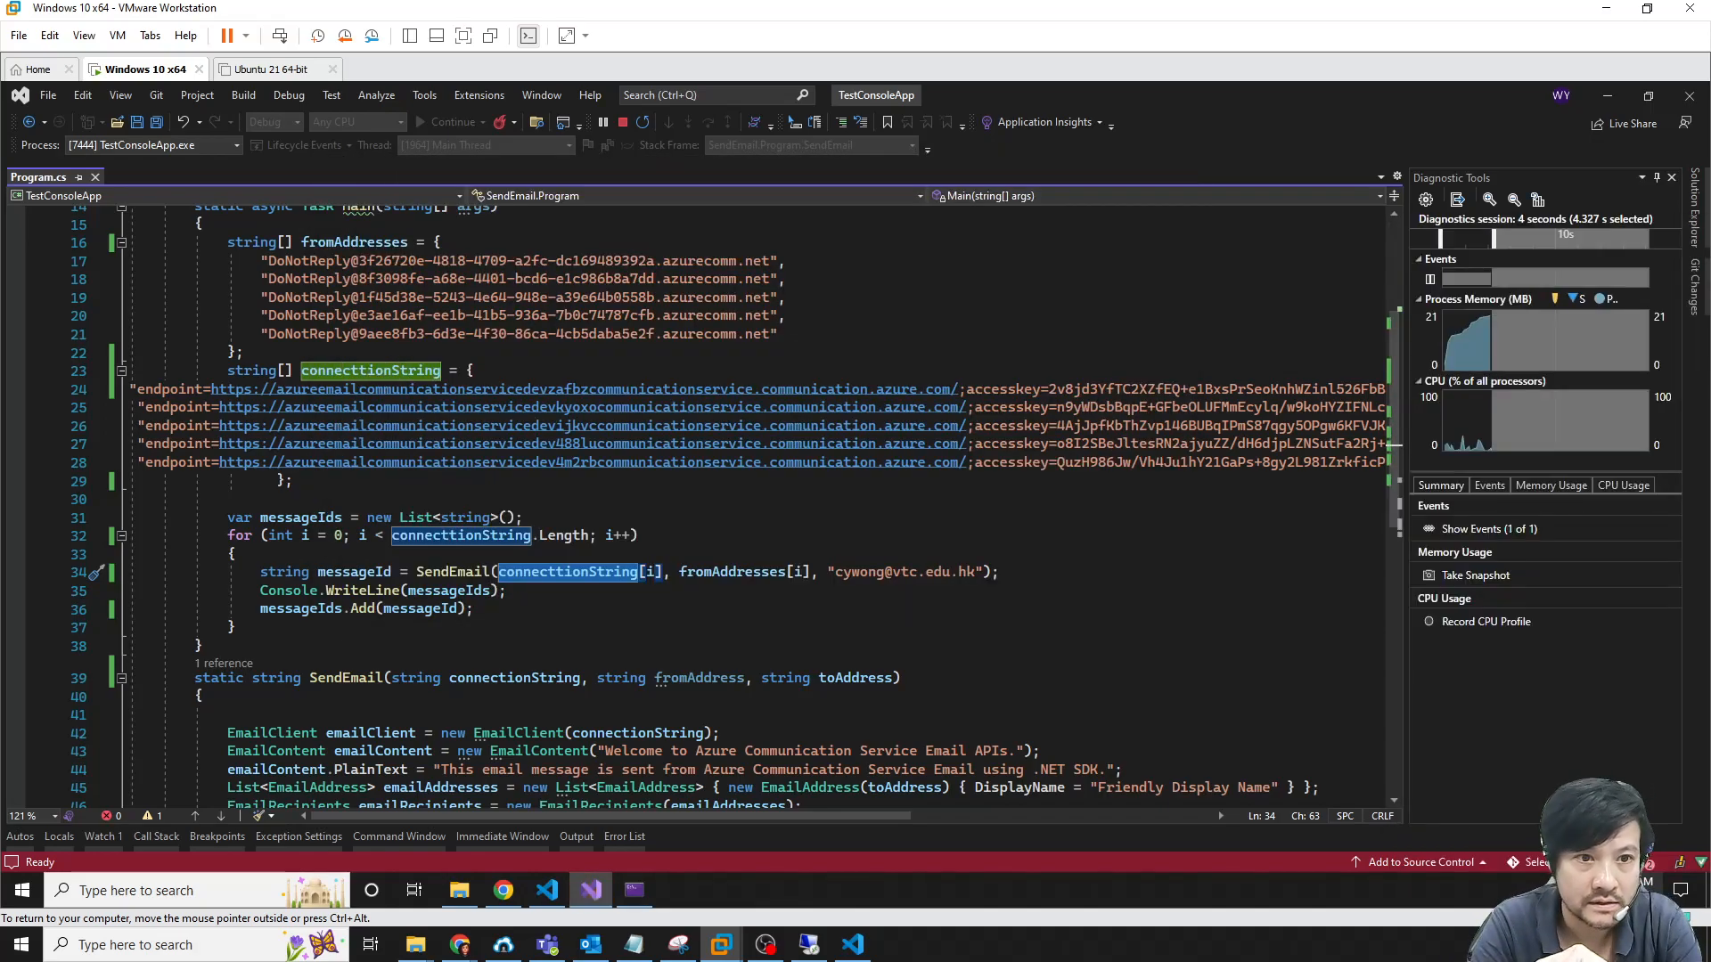
Examine the exception at emailClient.Send, the emailMessage variable and the lines that build the message
click(137, 580)
mouse_move(660, 507)
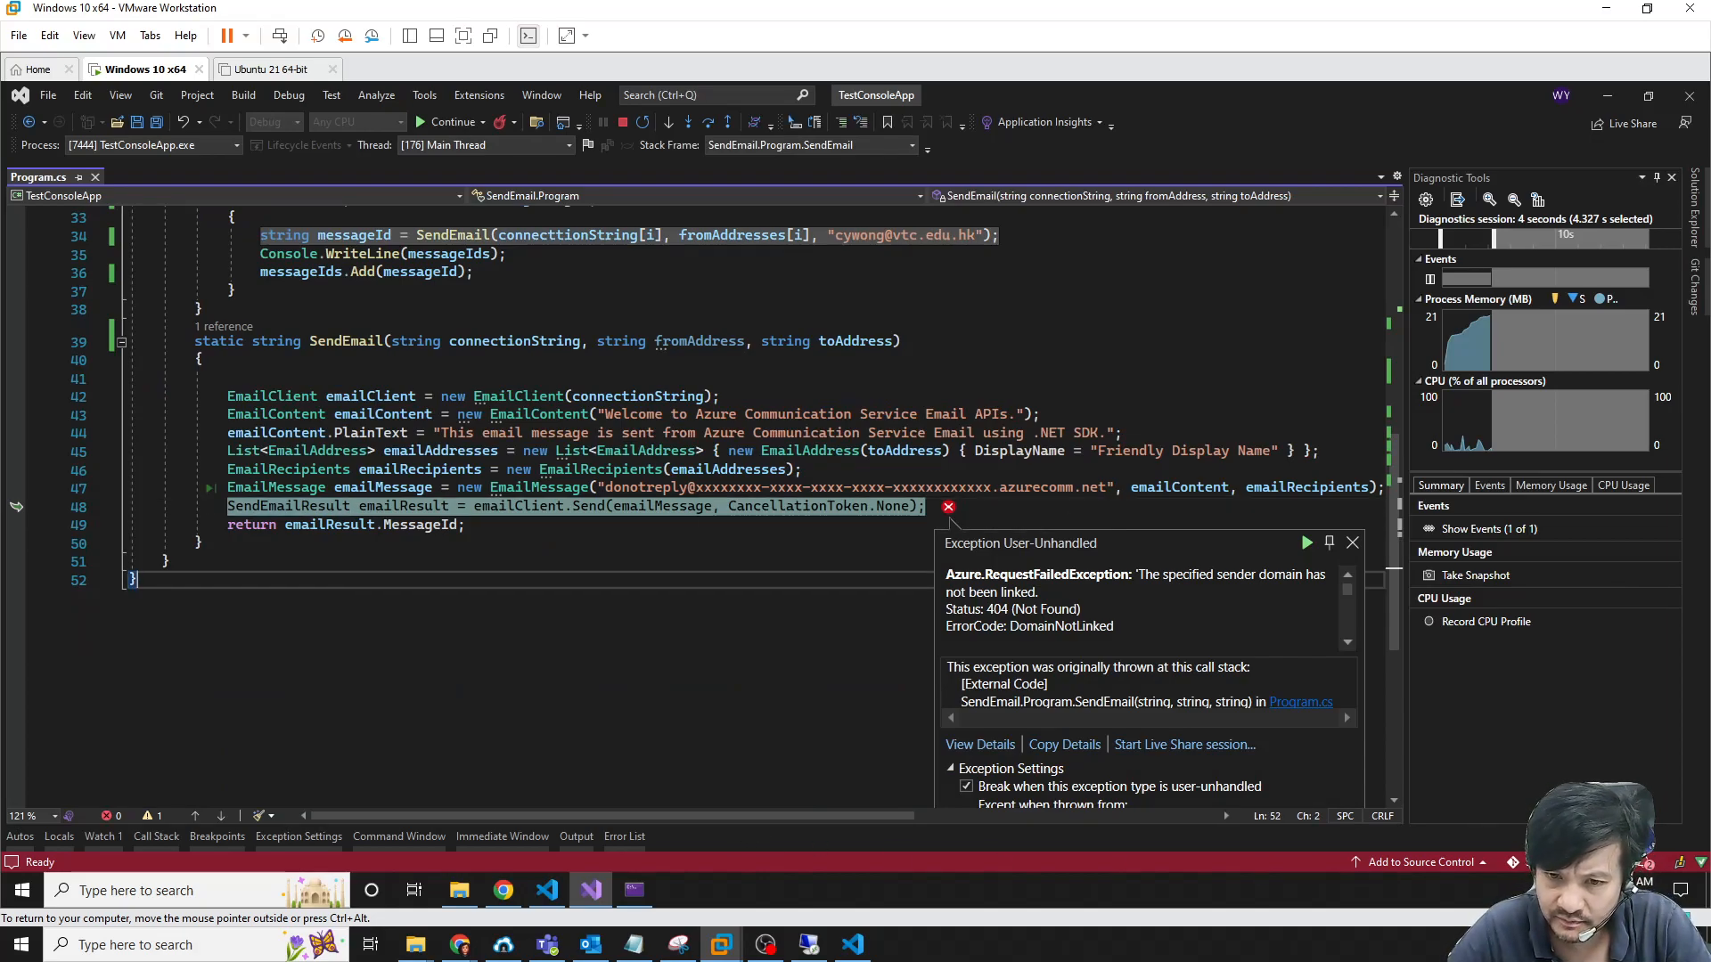
click(648, 506)
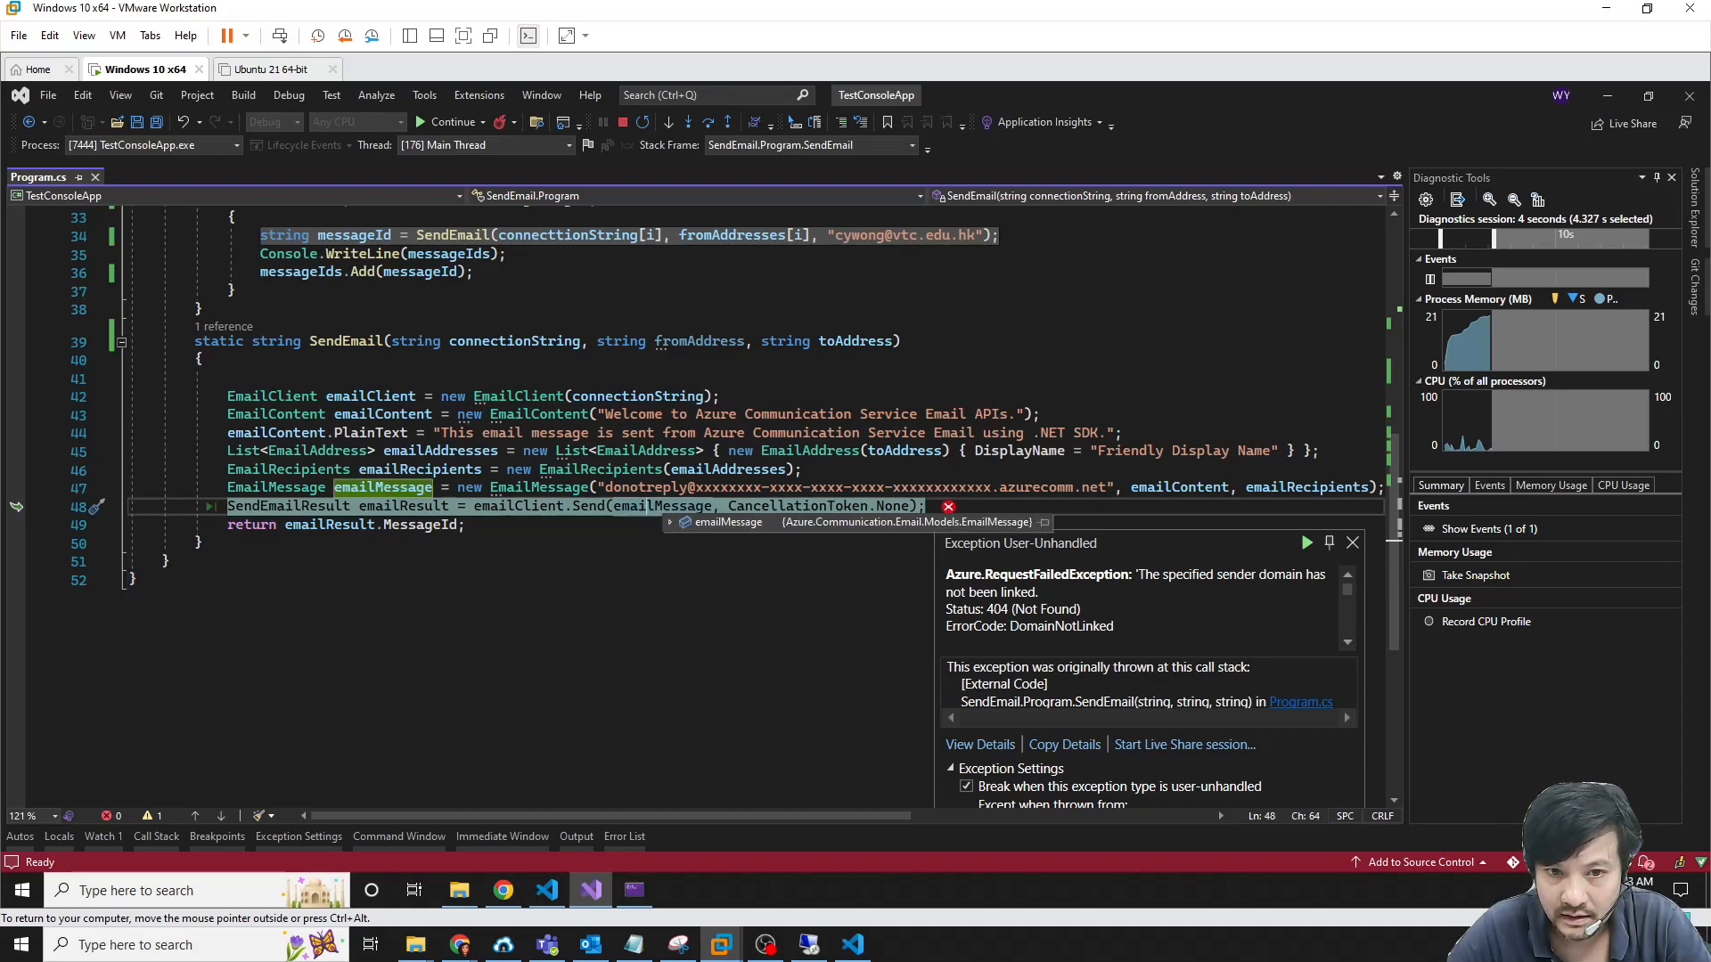
click(590, 470)
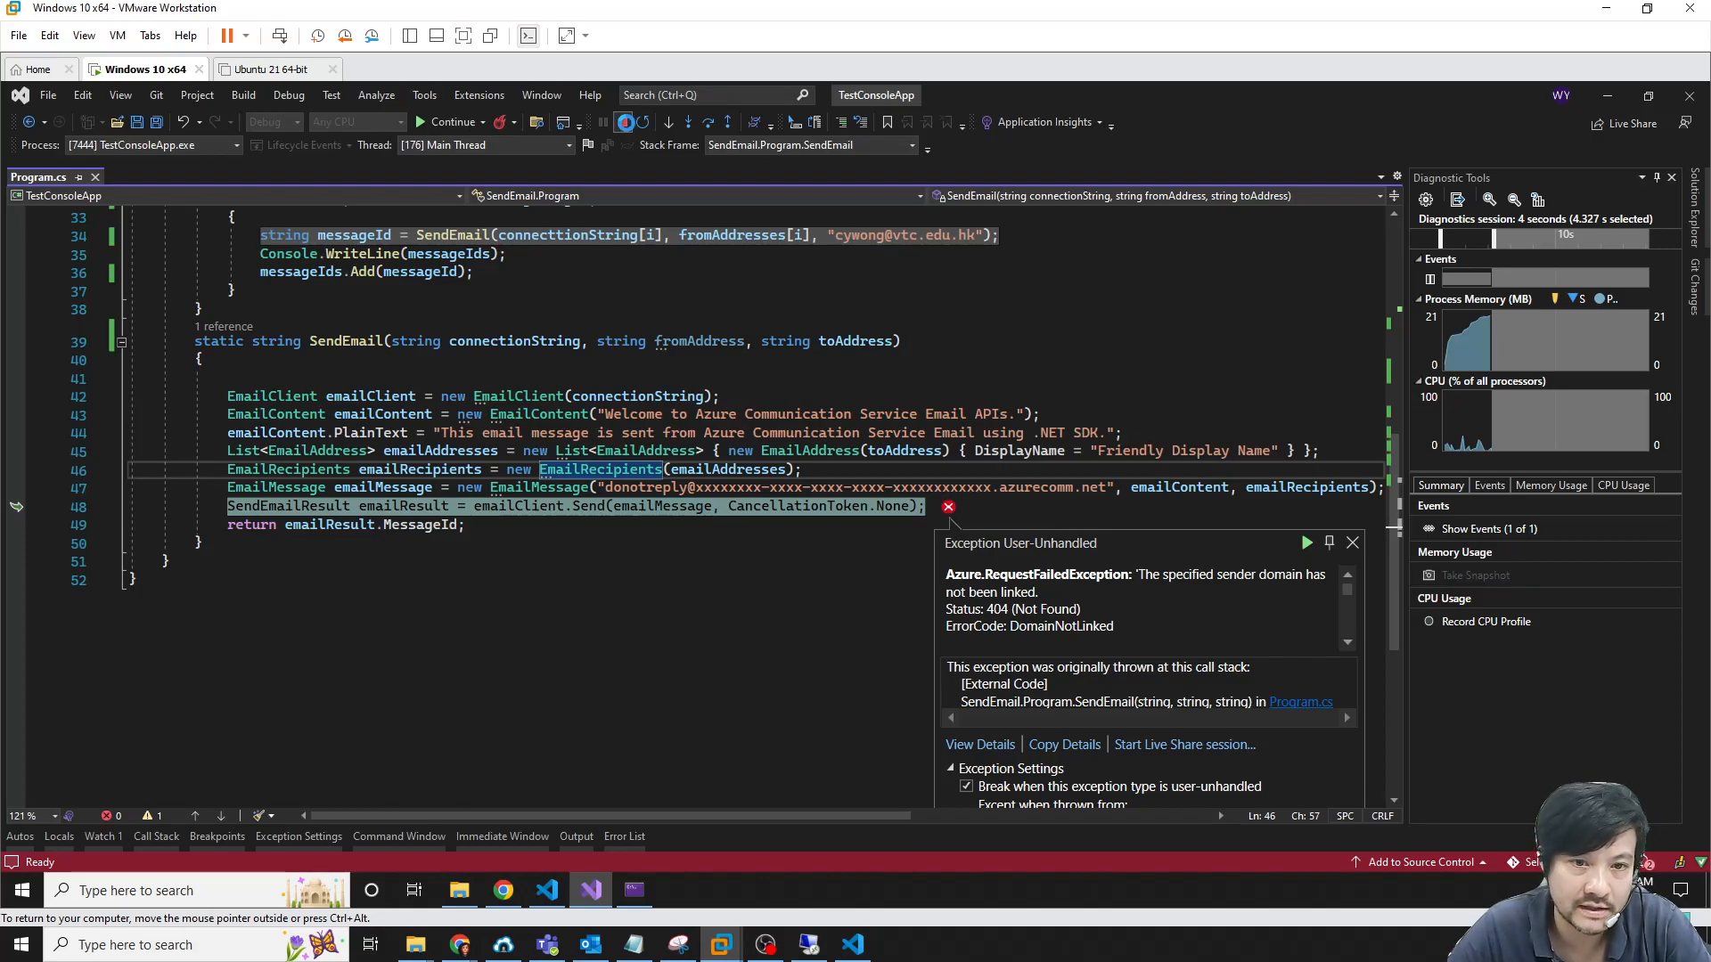
Stop debugging, replace the hard-coded sender in the EmailMessage constructor with fromAddress, and save Program.cs
key(shift+F5)
click(722, 319)
drag(621, 465, 1137, 466)
text(fromAddress)
key(ctrl+s)
click(159, 557)
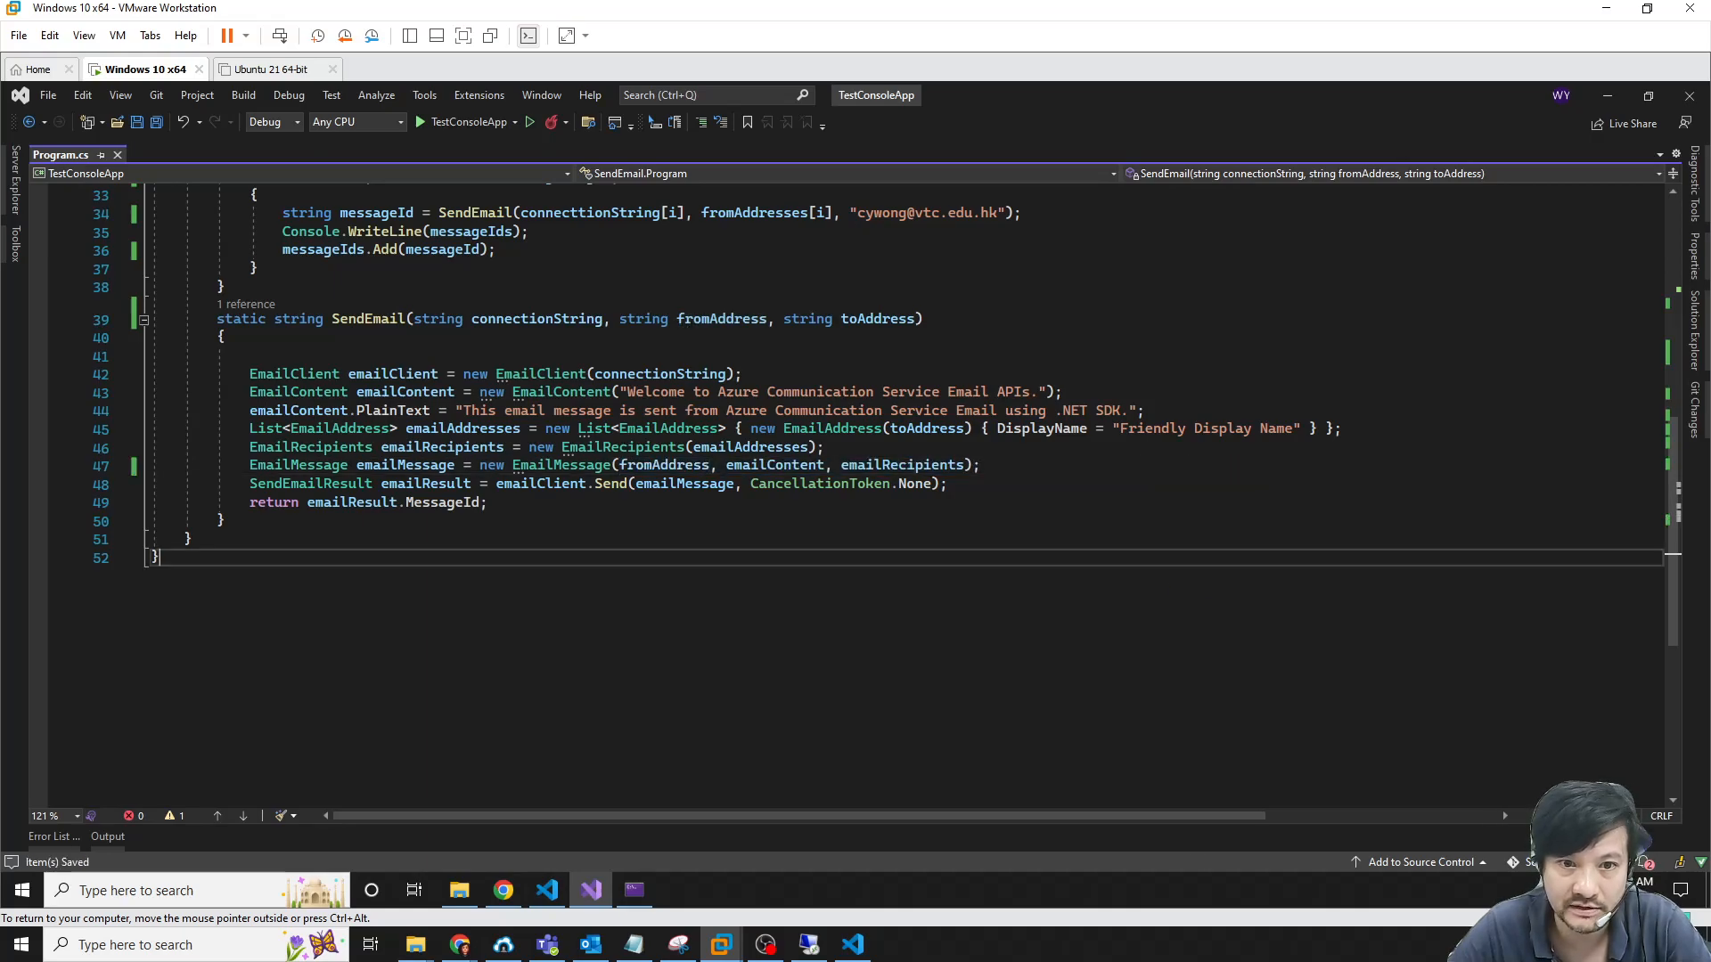
Debug TestConsoleApp with the corrected sender address and check the virtual machine's current time
click(477, 123)
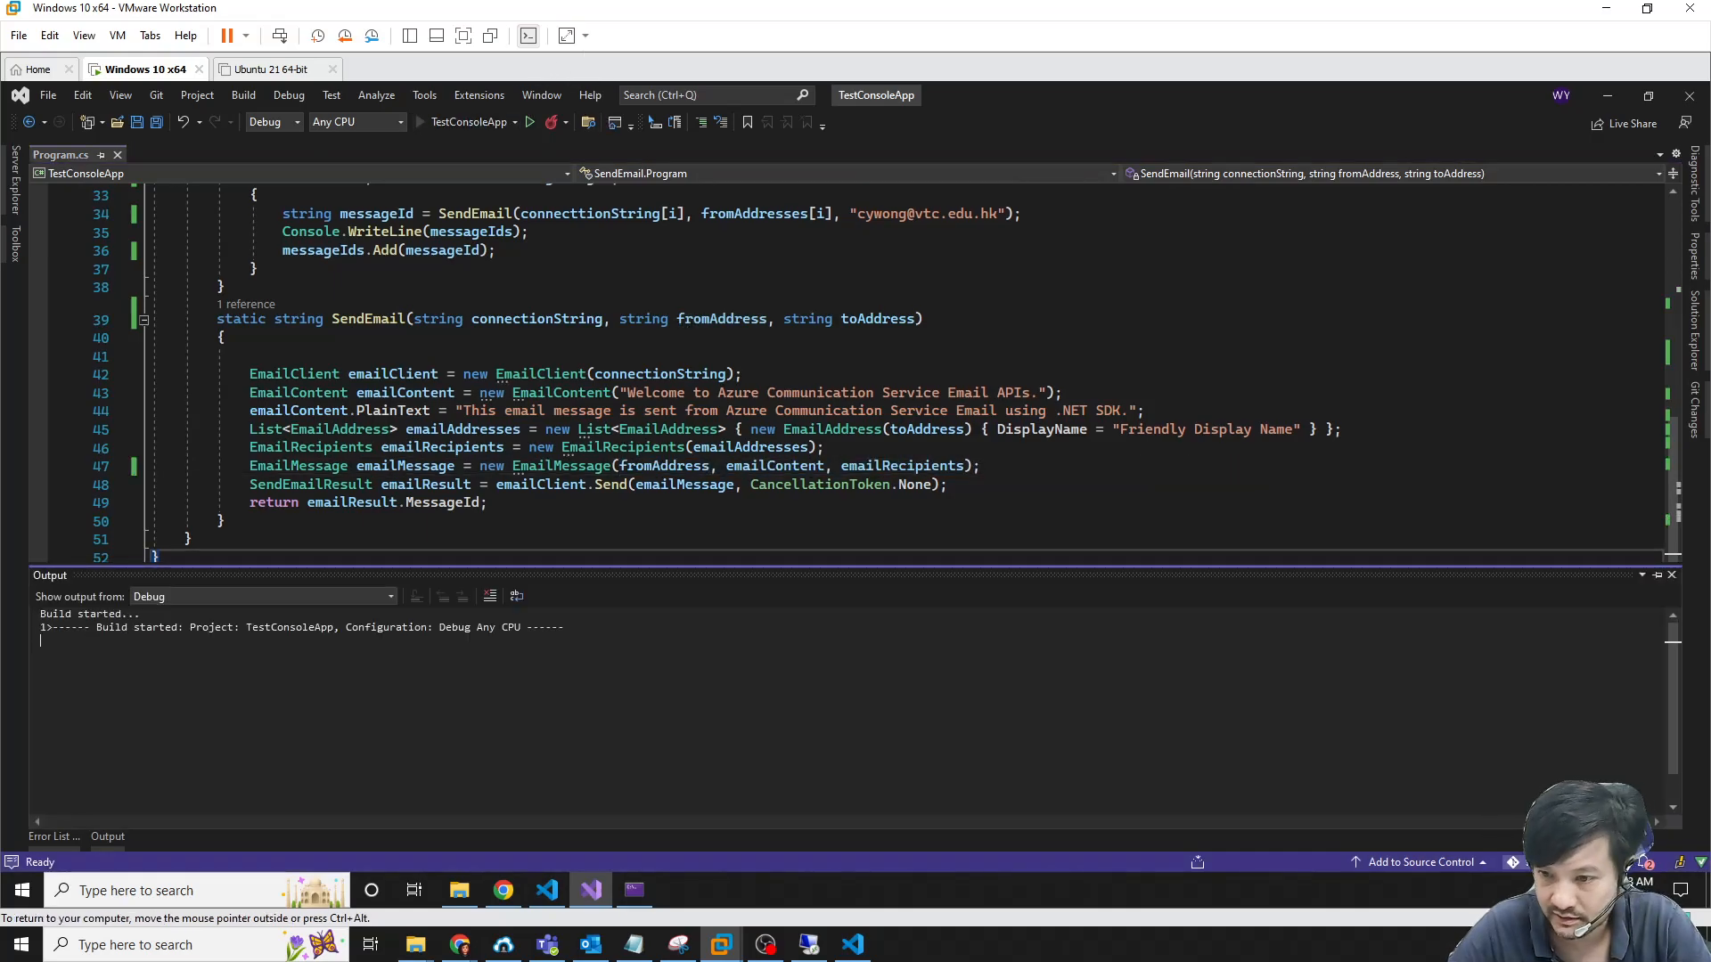
click(1628, 891)
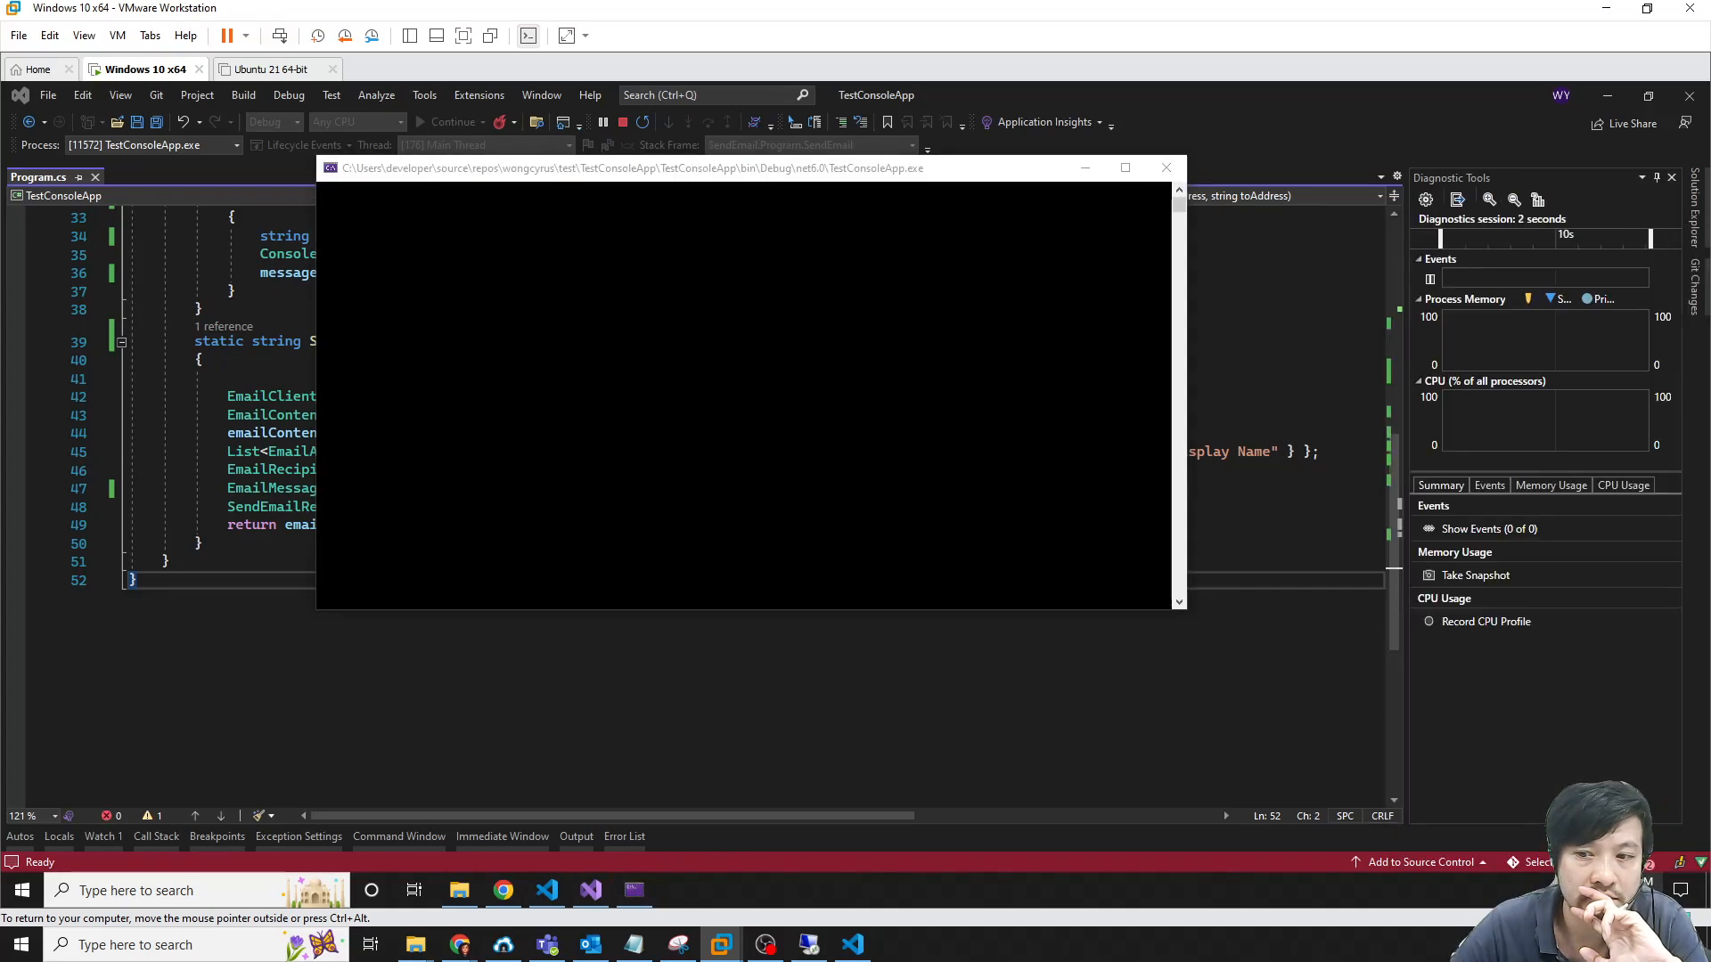
click(1629, 890)
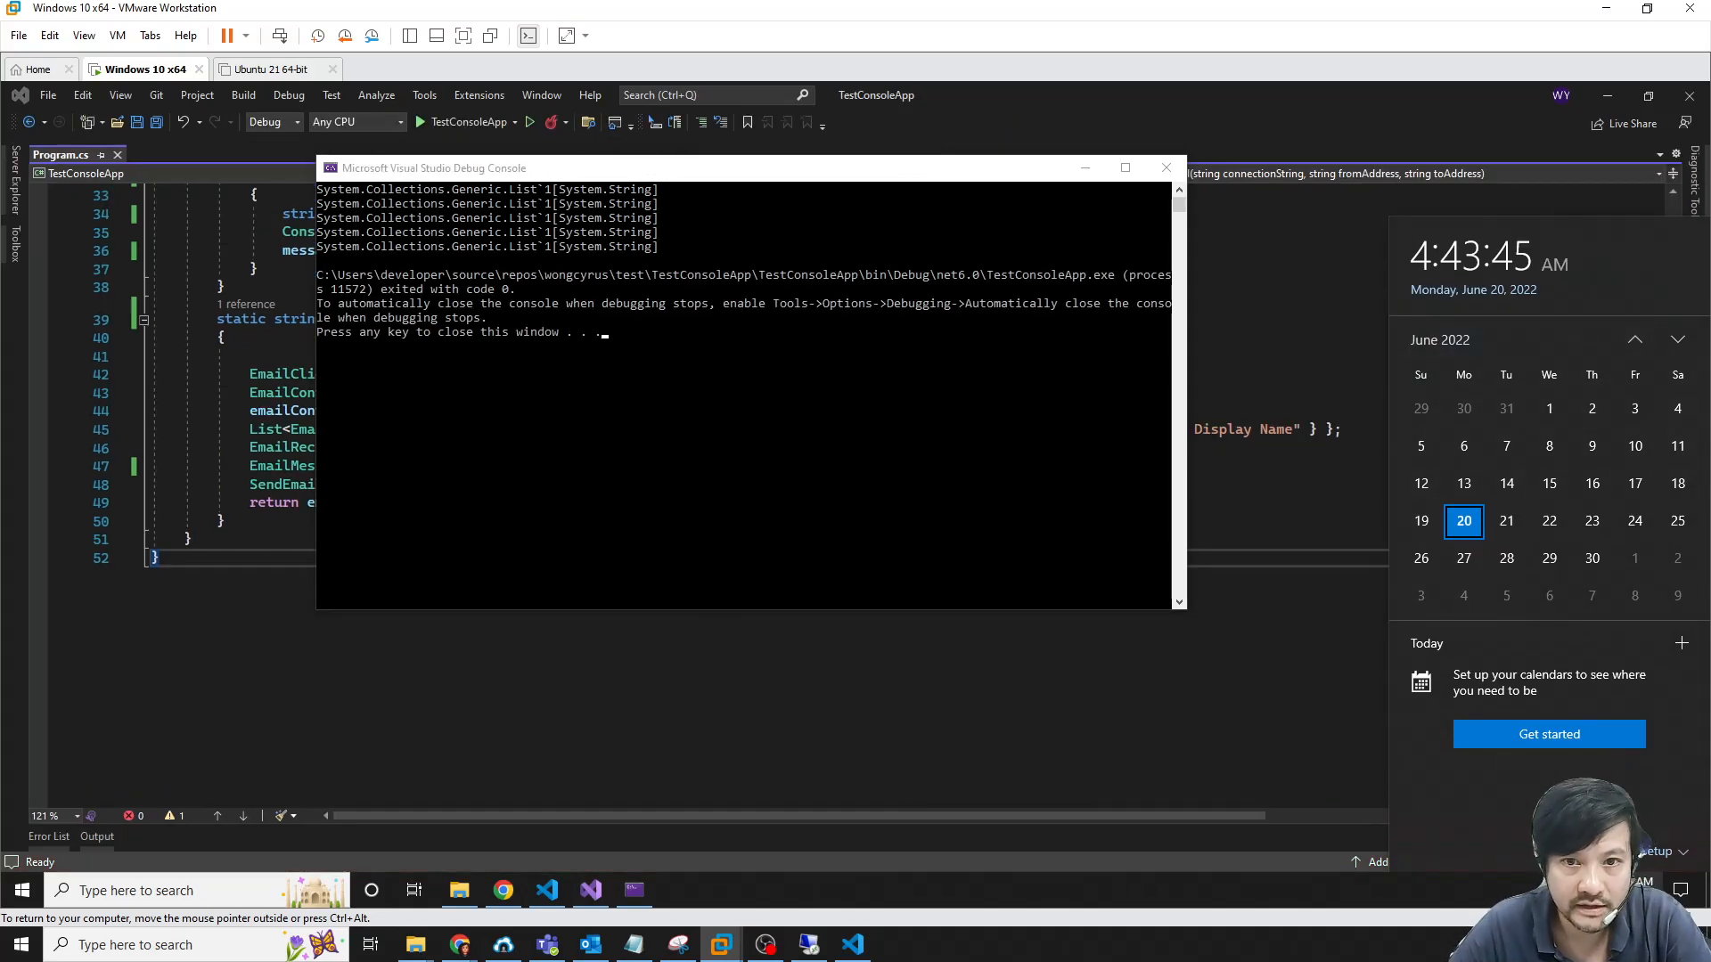
click(1283, 356)
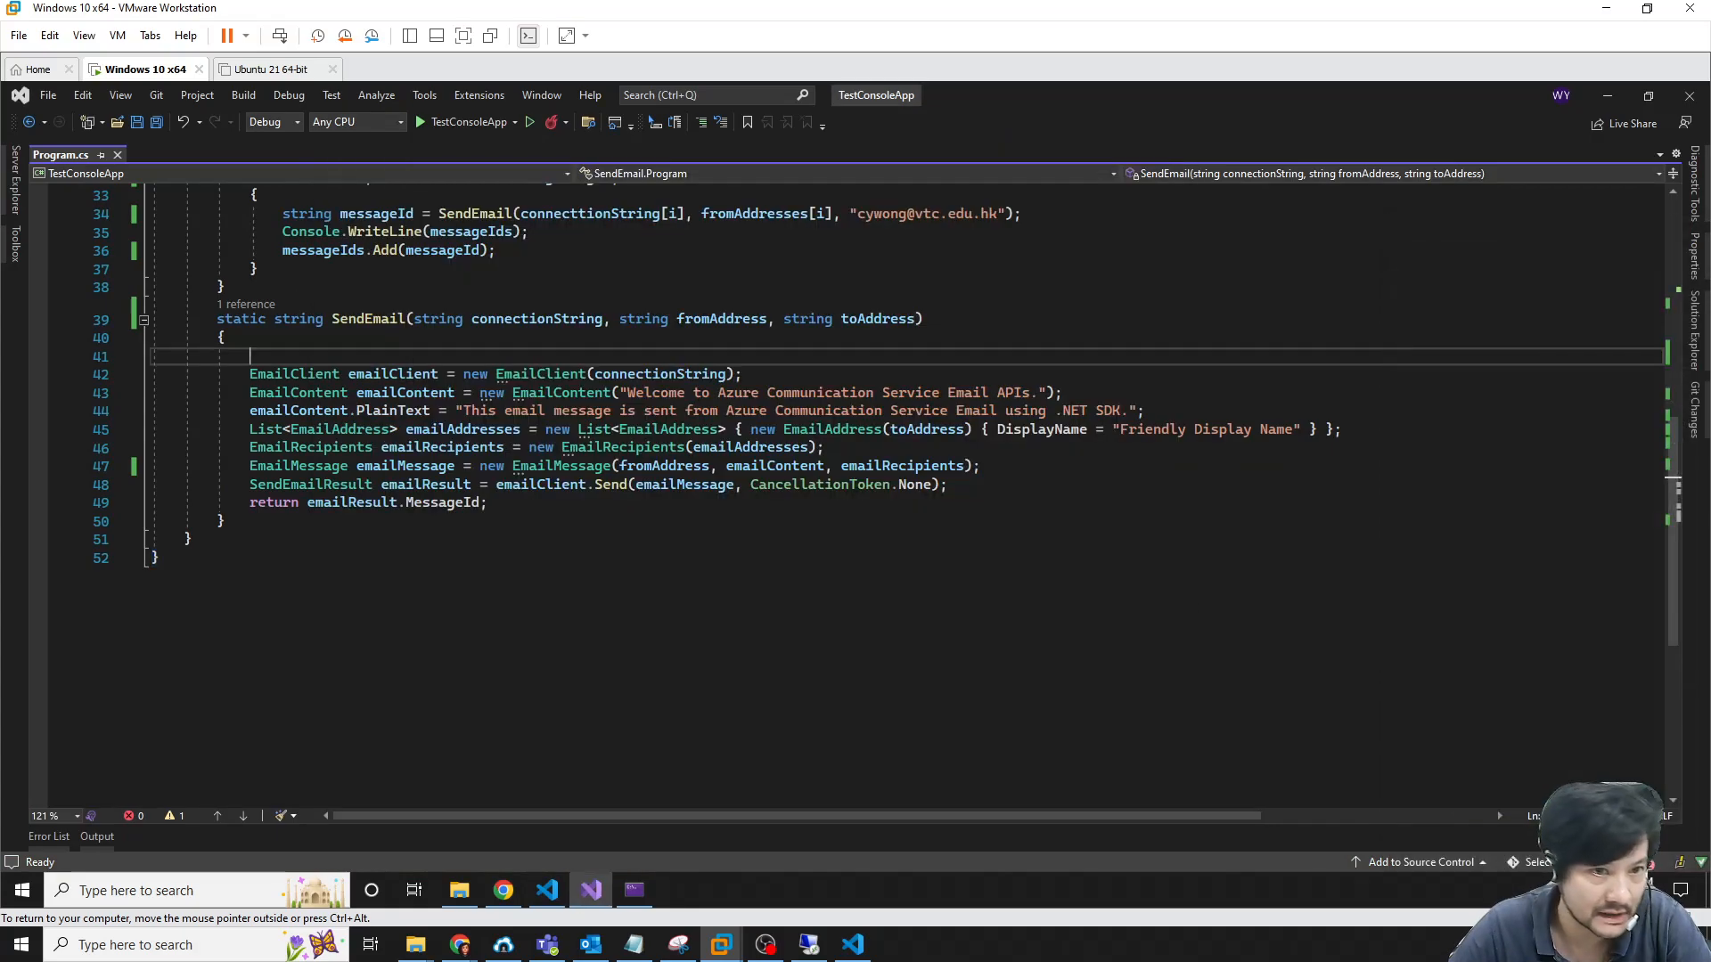
Make Console.WriteLine in the loop print messageId, save Program.cs, and debug TestConsoleApp
scroll(886, 433, up, 2)
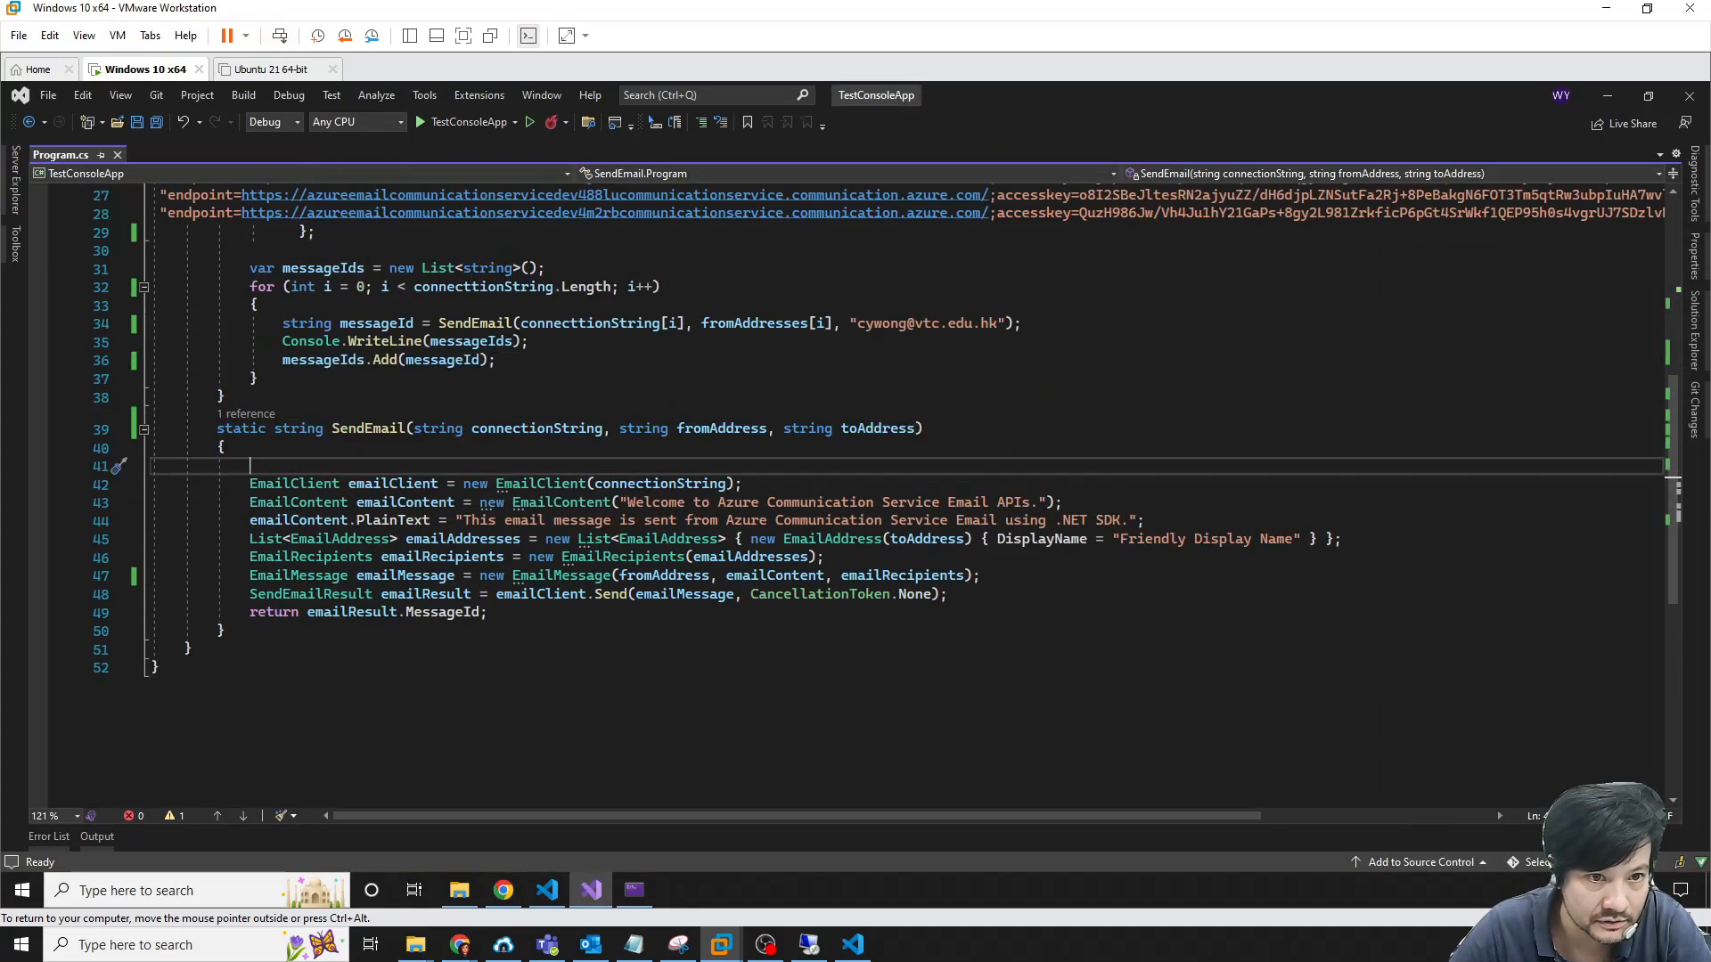
double_click(365, 324)
double_click(468, 343)
text(messageId)
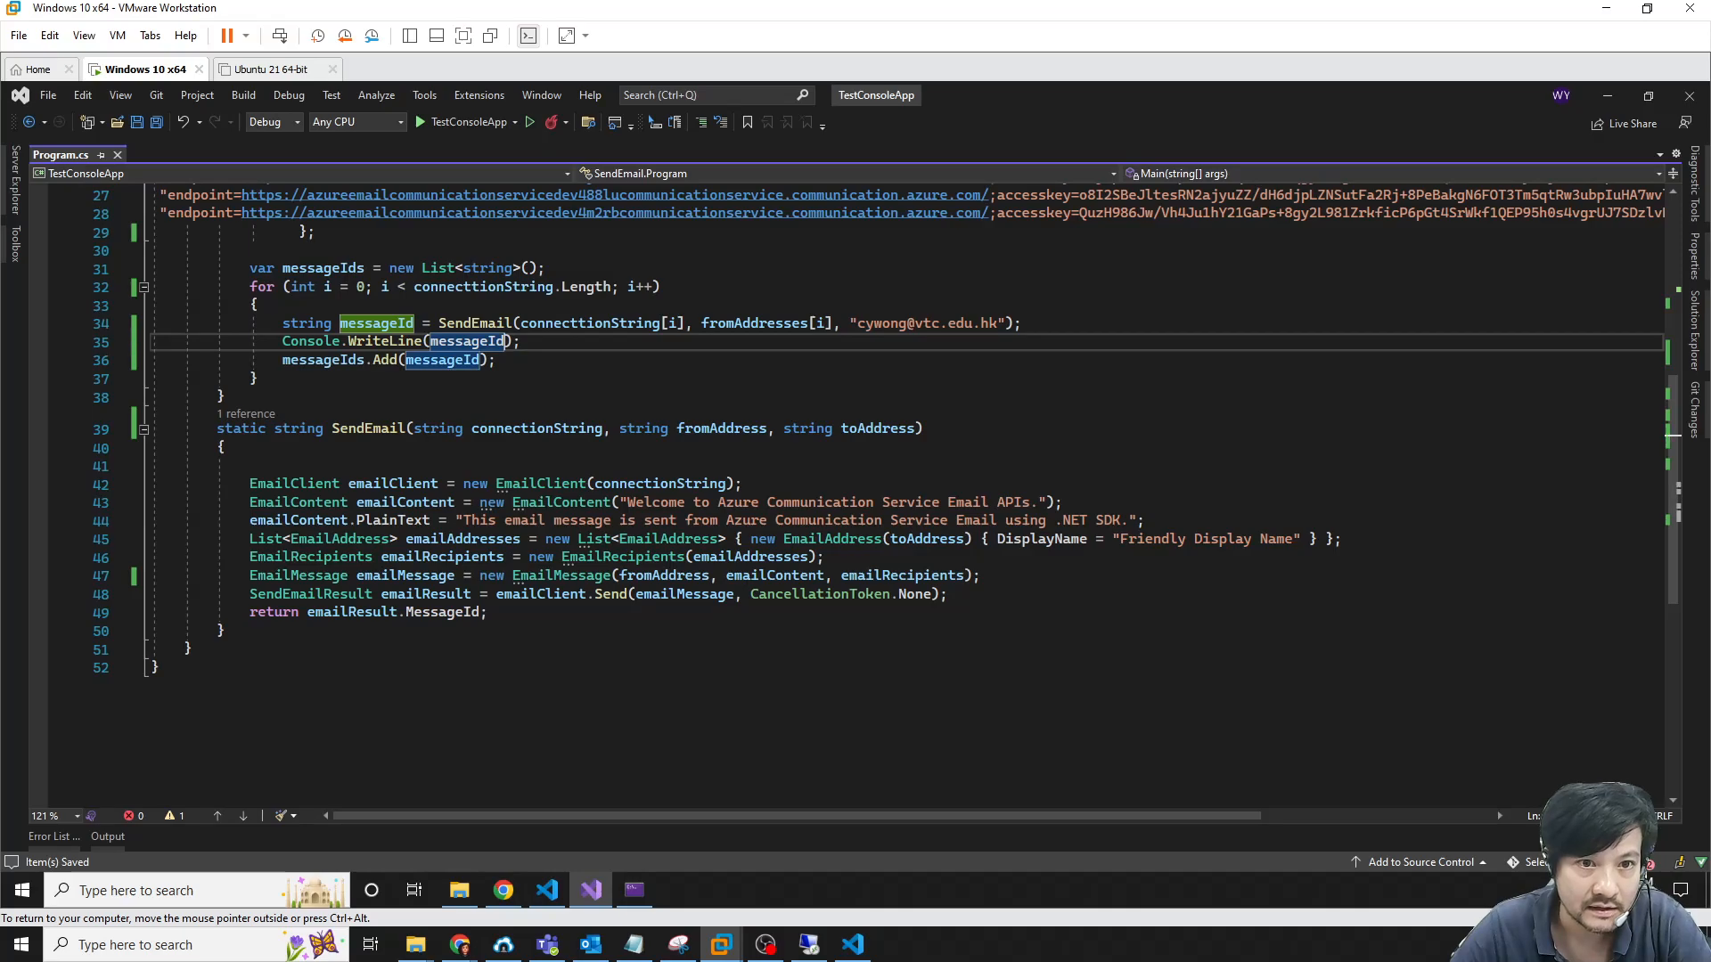
key(ctrl+s)
click(527, 122)
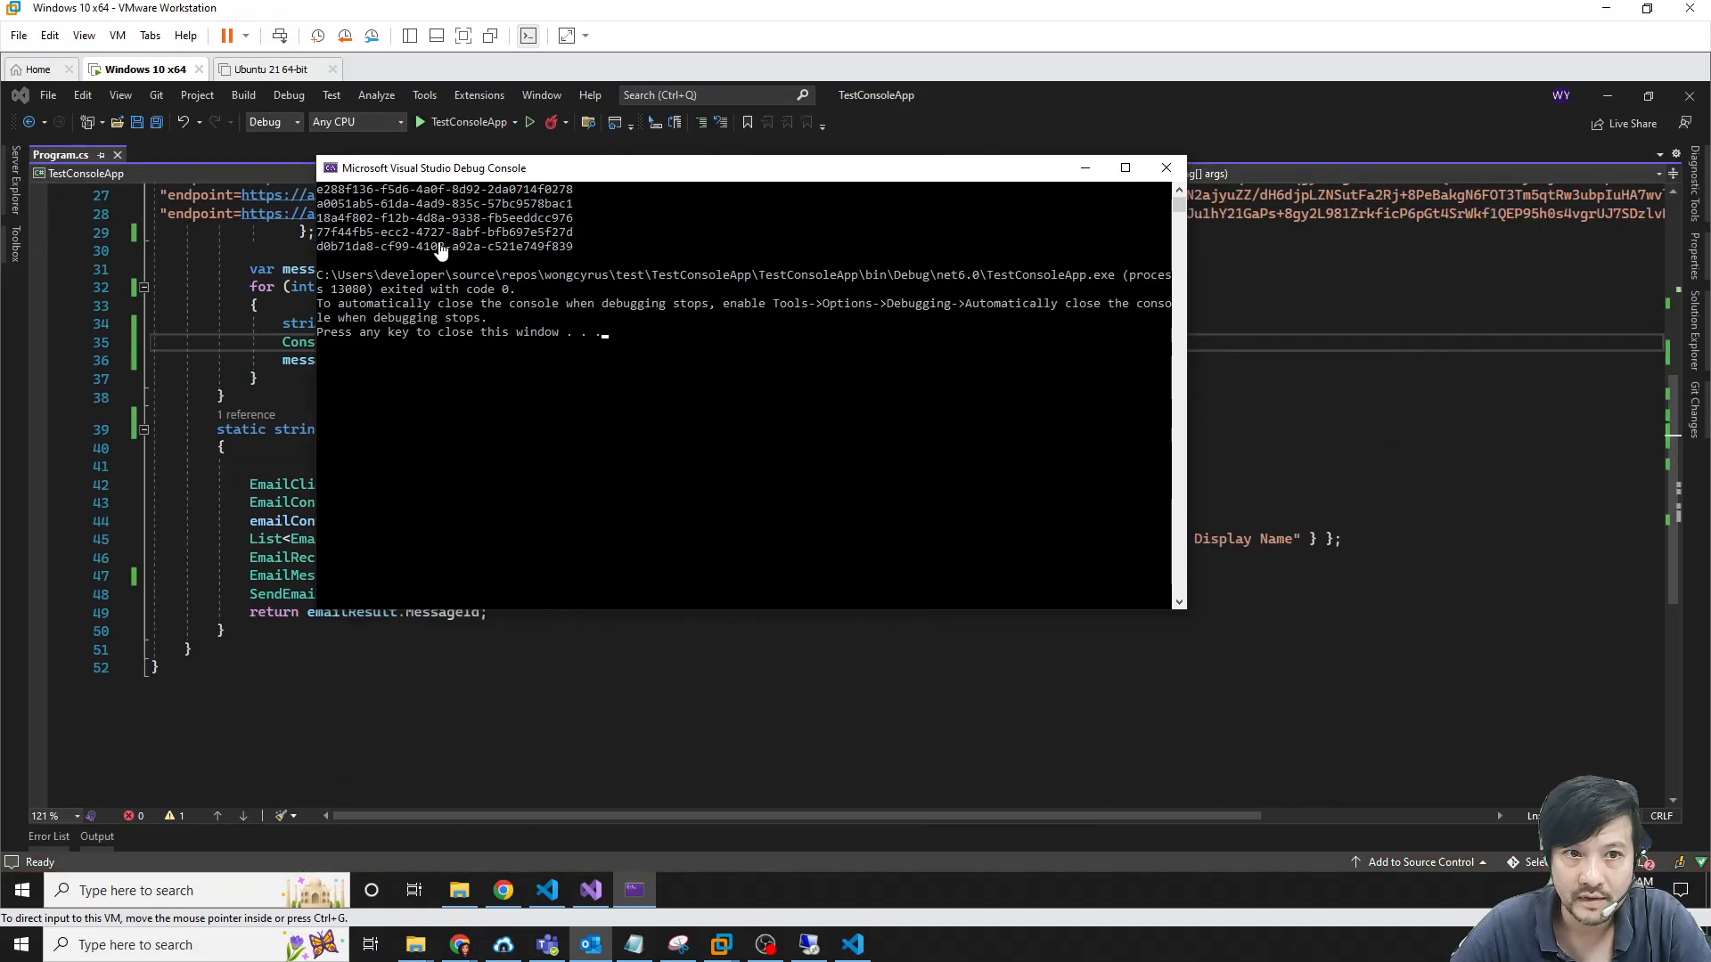
Copy the message IDs printed in the debug console and switch to Visual Studio Code
click(532, 239)
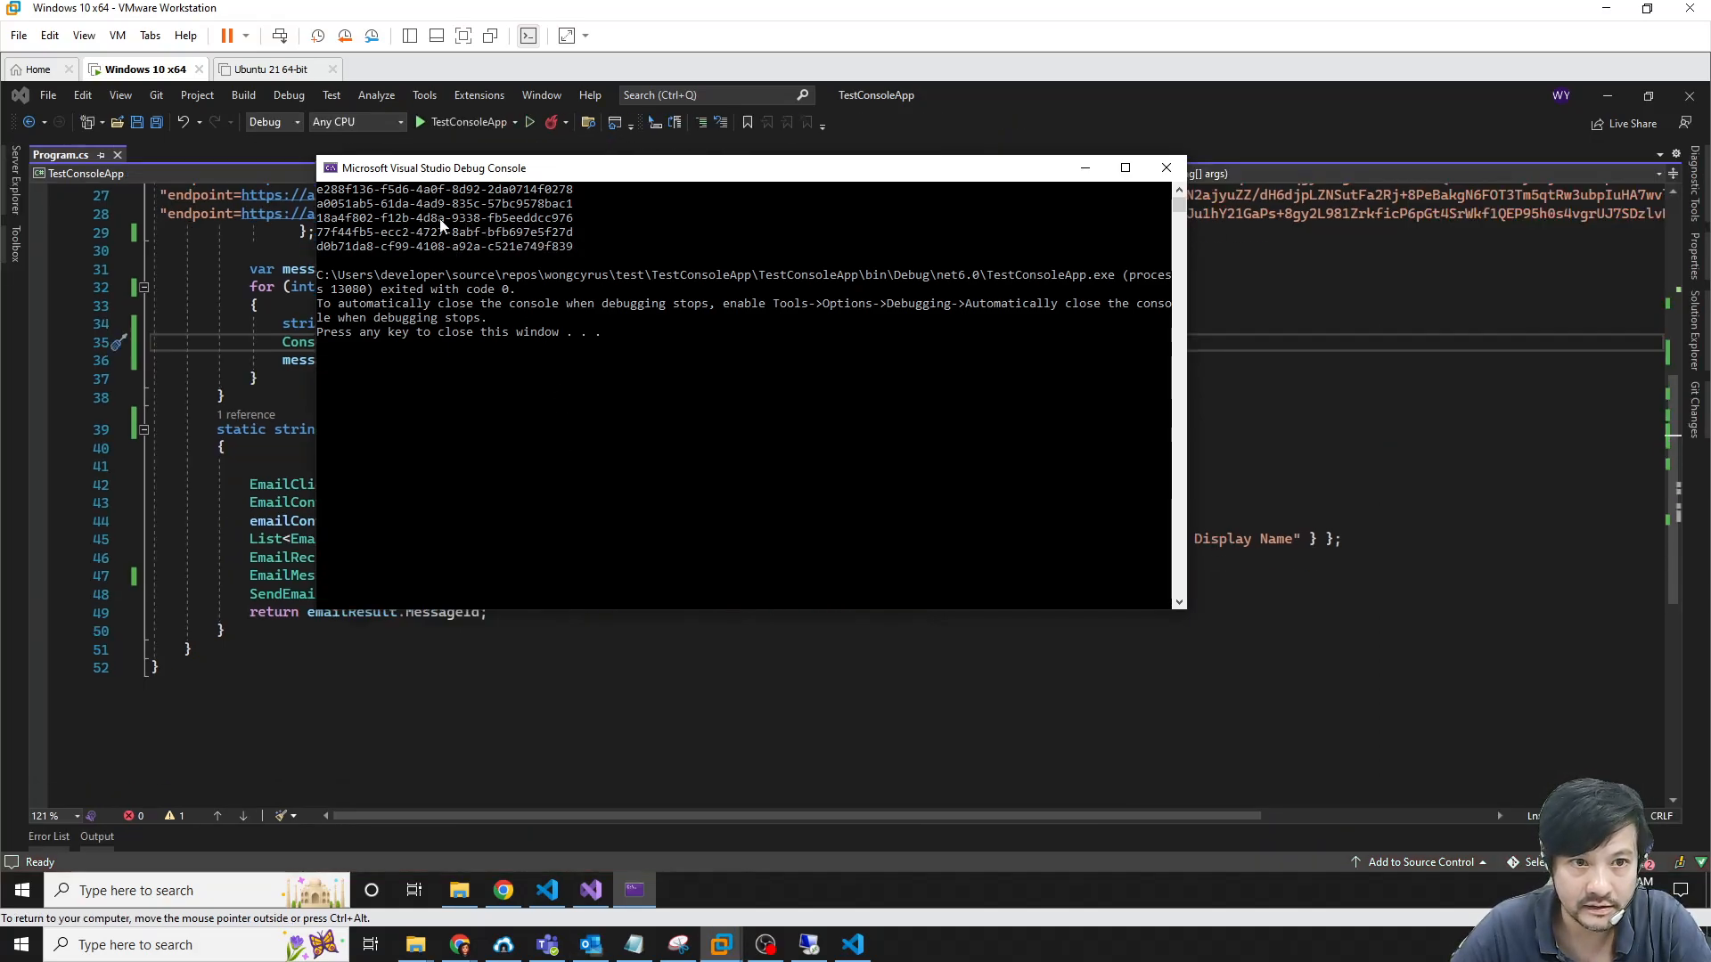
drag(316, 189, 573, 253)
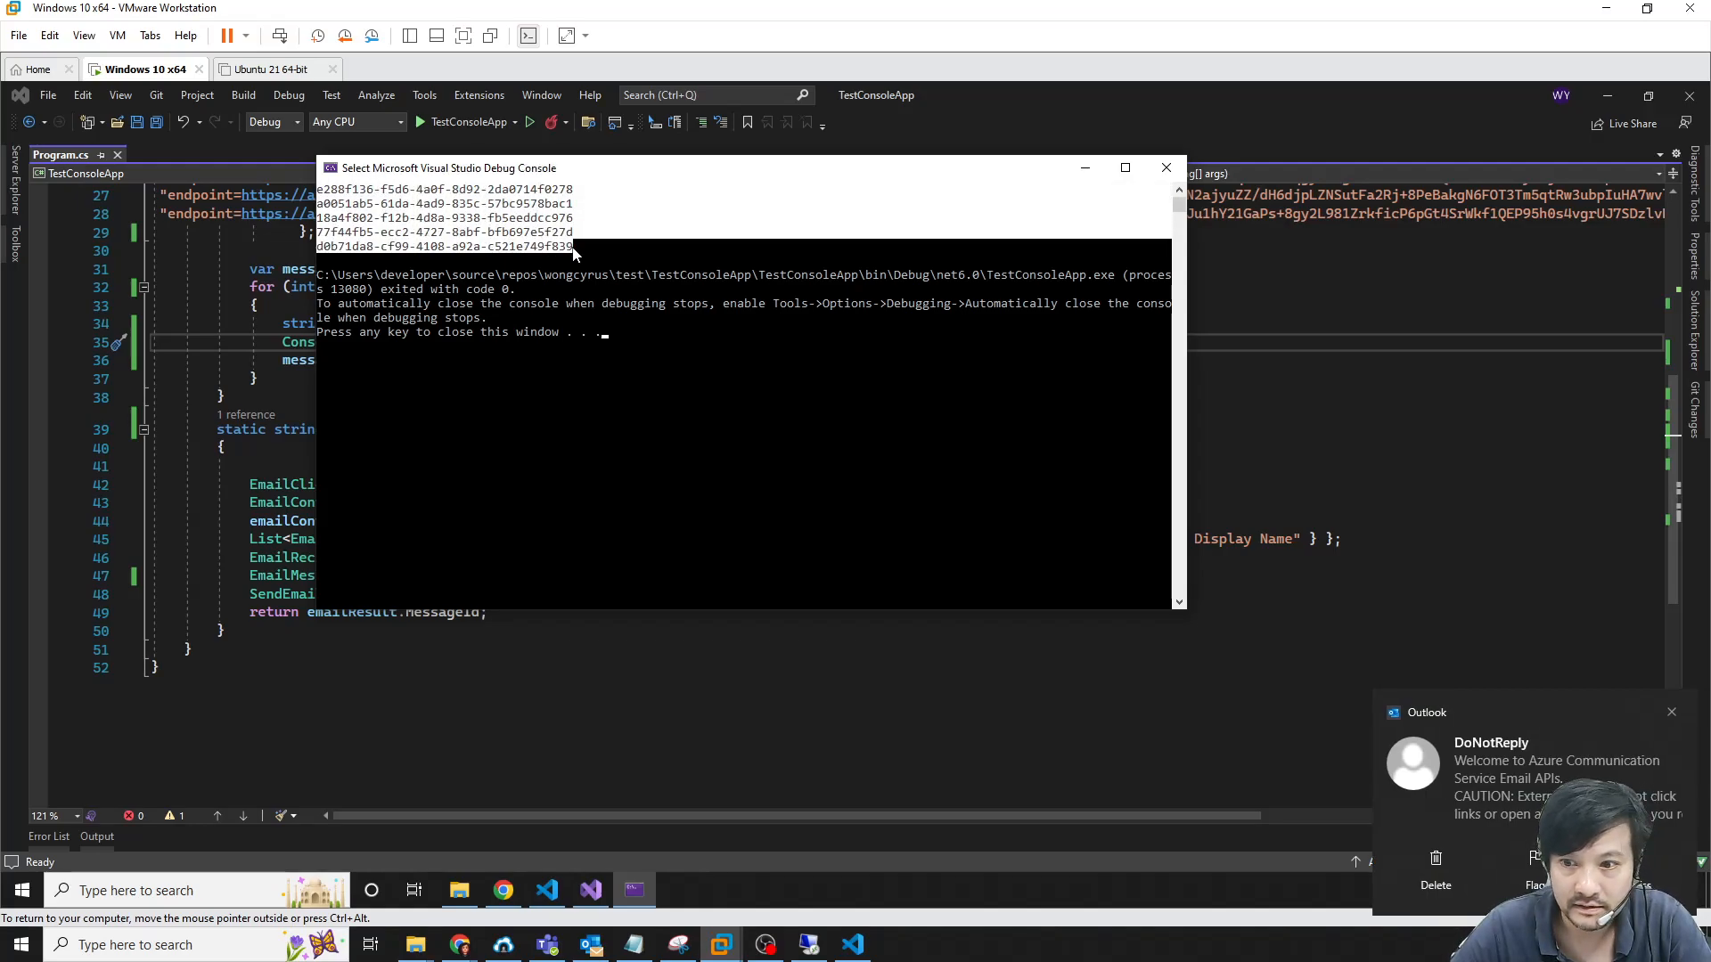
key(ctrl+c)
key(ctrl+alt)
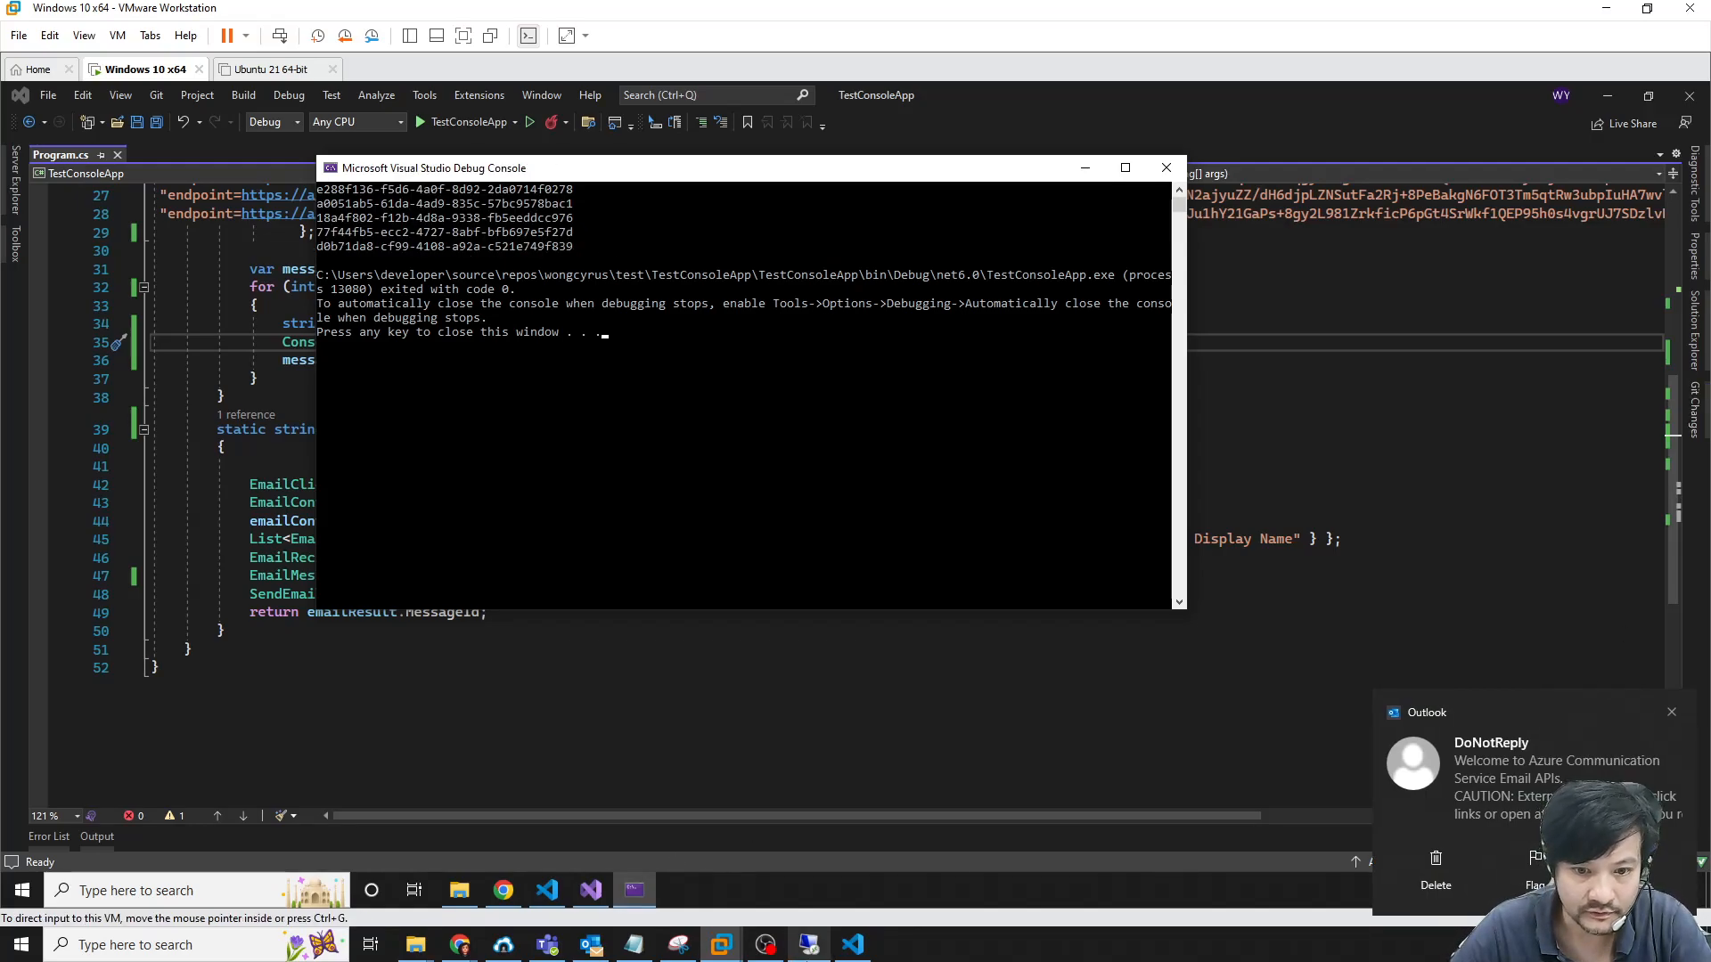
click(851, 947)
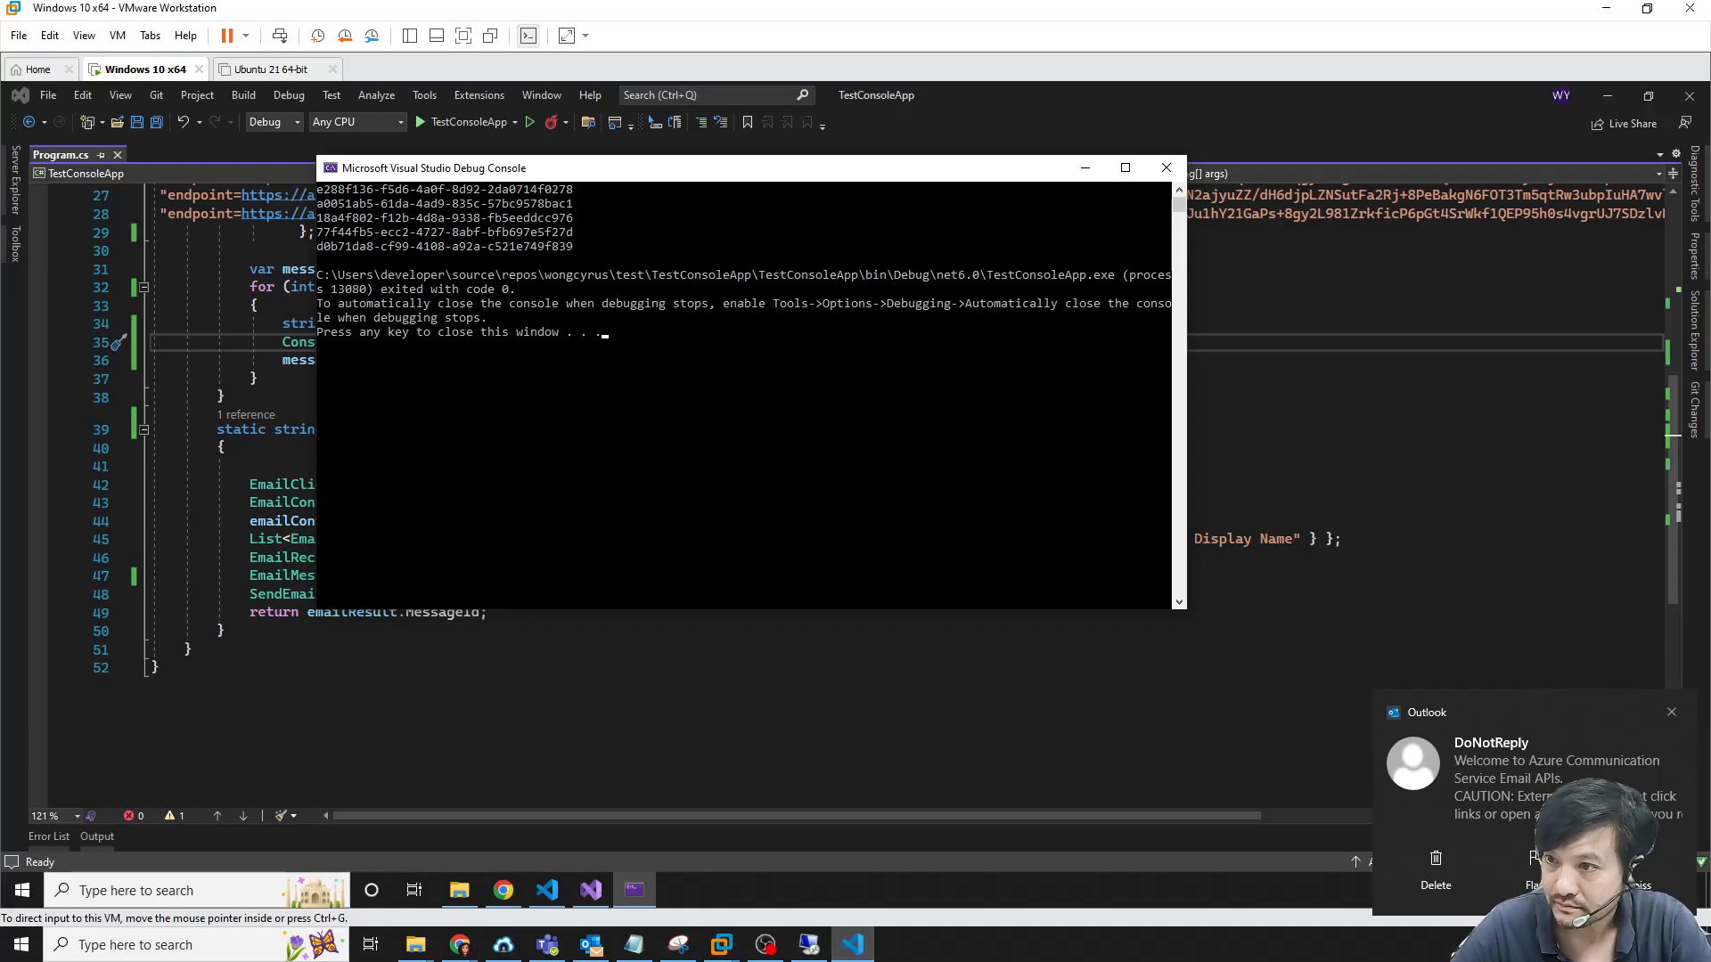
Switch to Outlook, read the DoNotReply emails received at 12:44 PM, and move the Outlook window aside
key(alt+Tab)
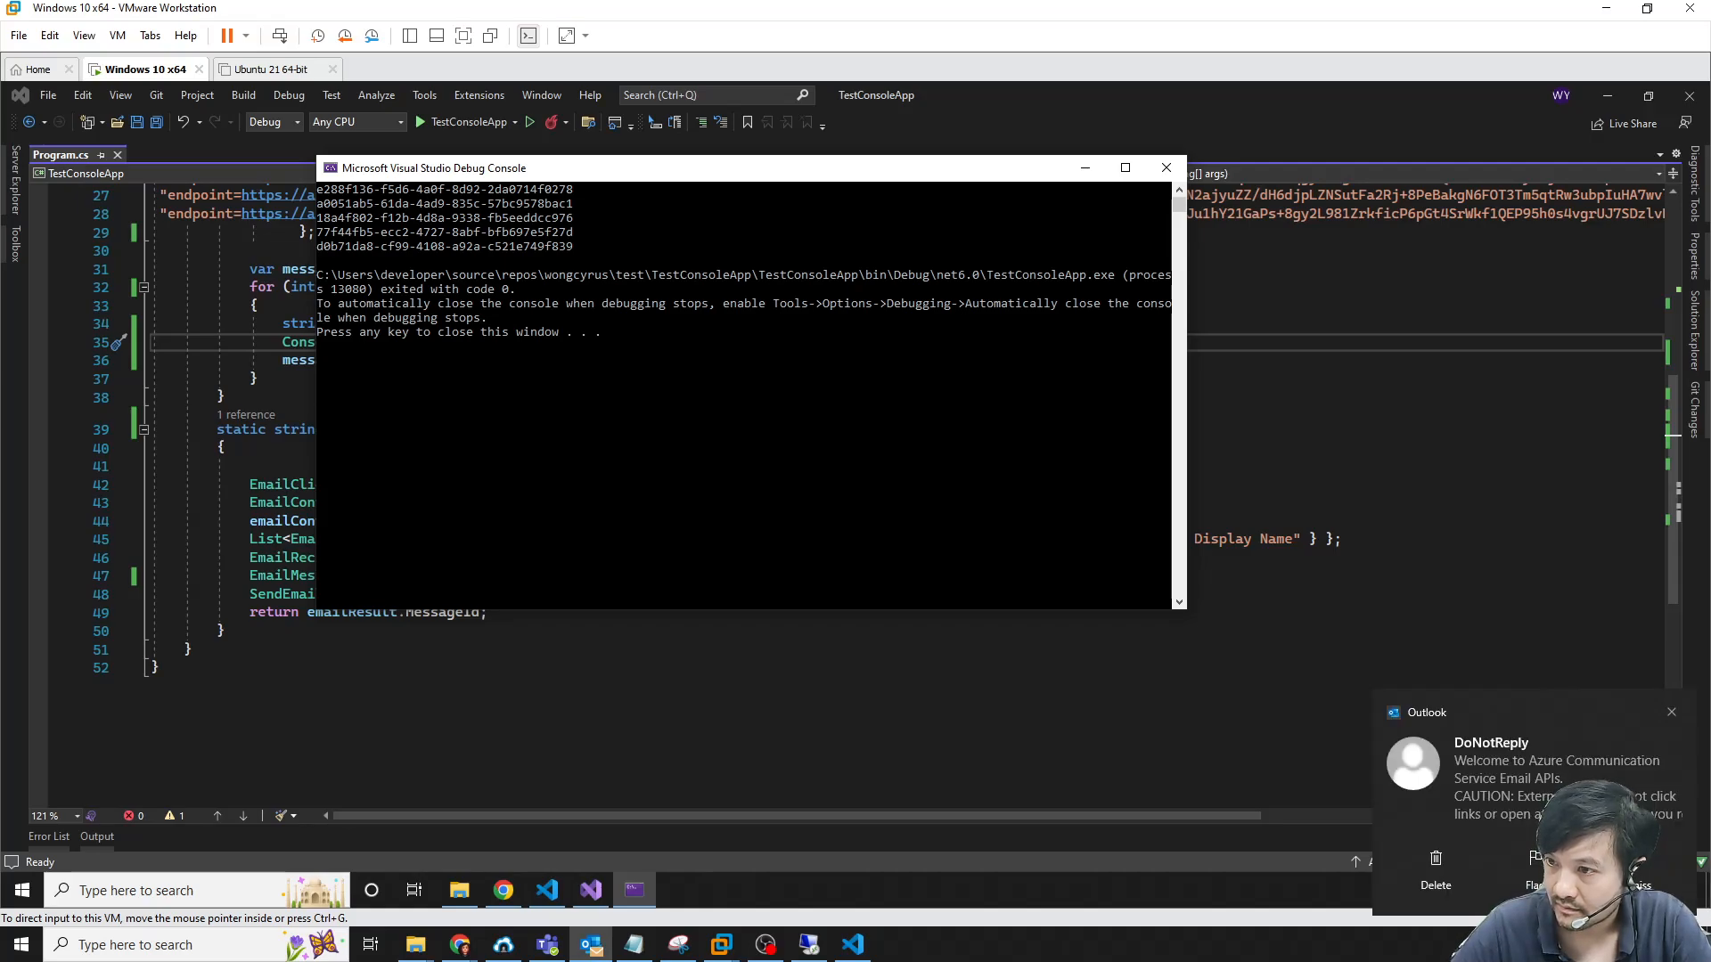
drag(540, 121, 629, 1)
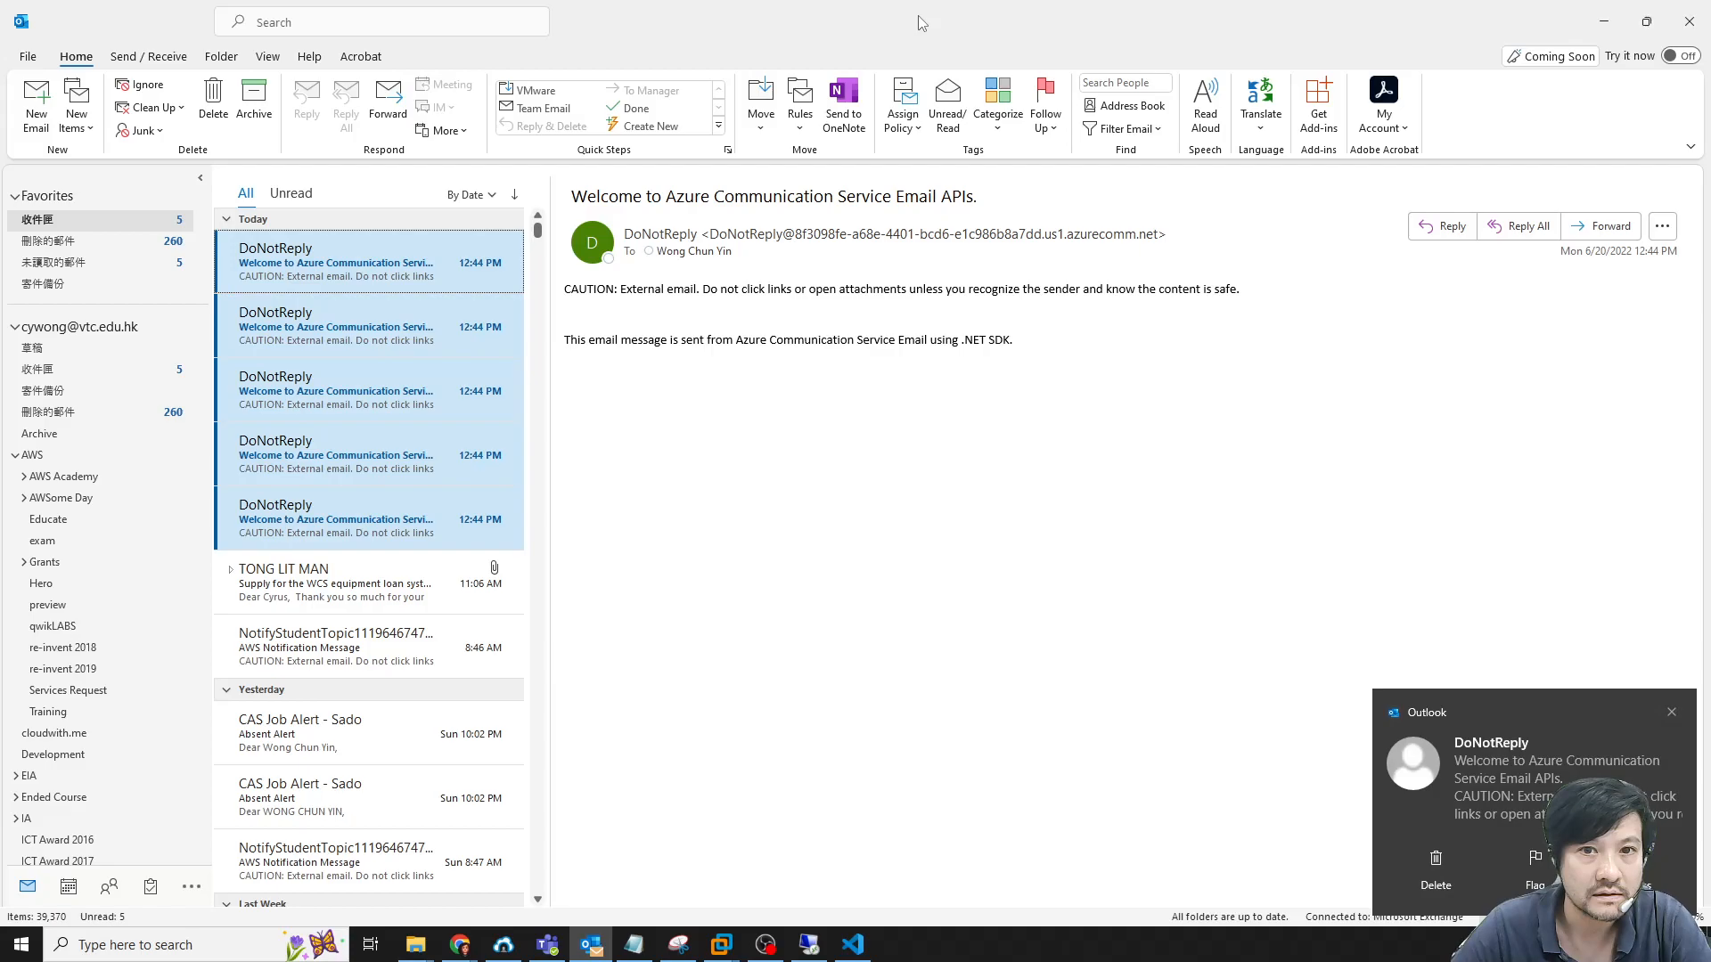
click(397, 526)
click(388, 459)
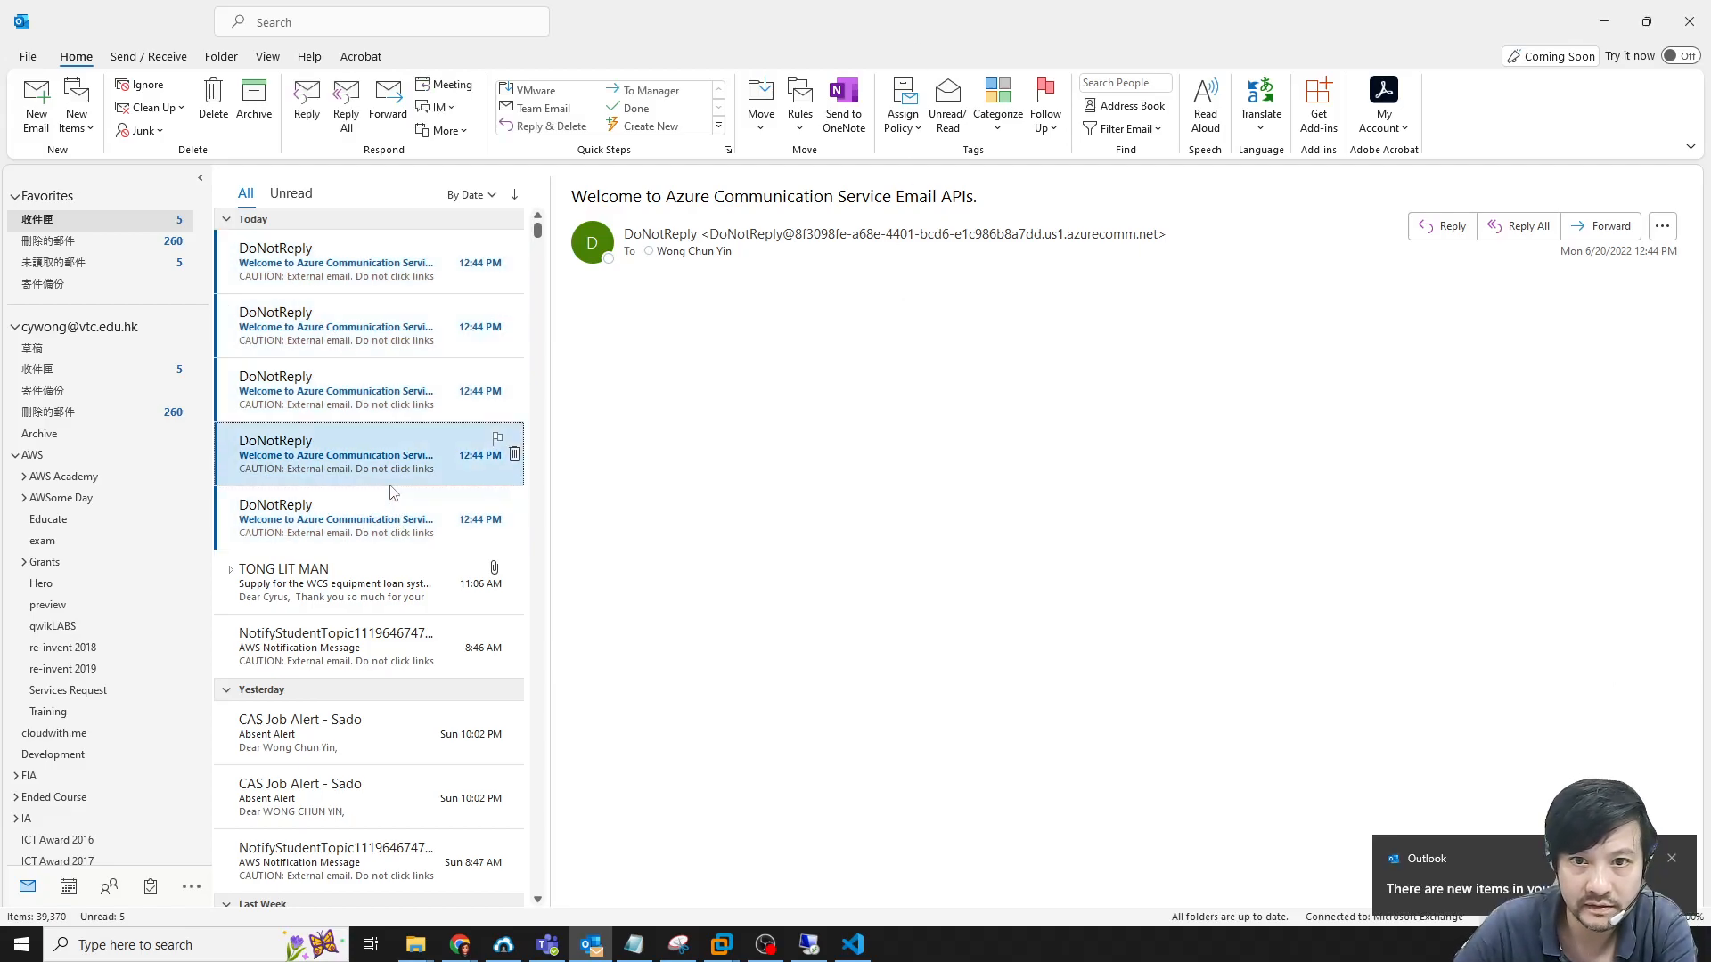
click(392, 392)
click(401, 326)
click(410, 267)
click(401, 532)
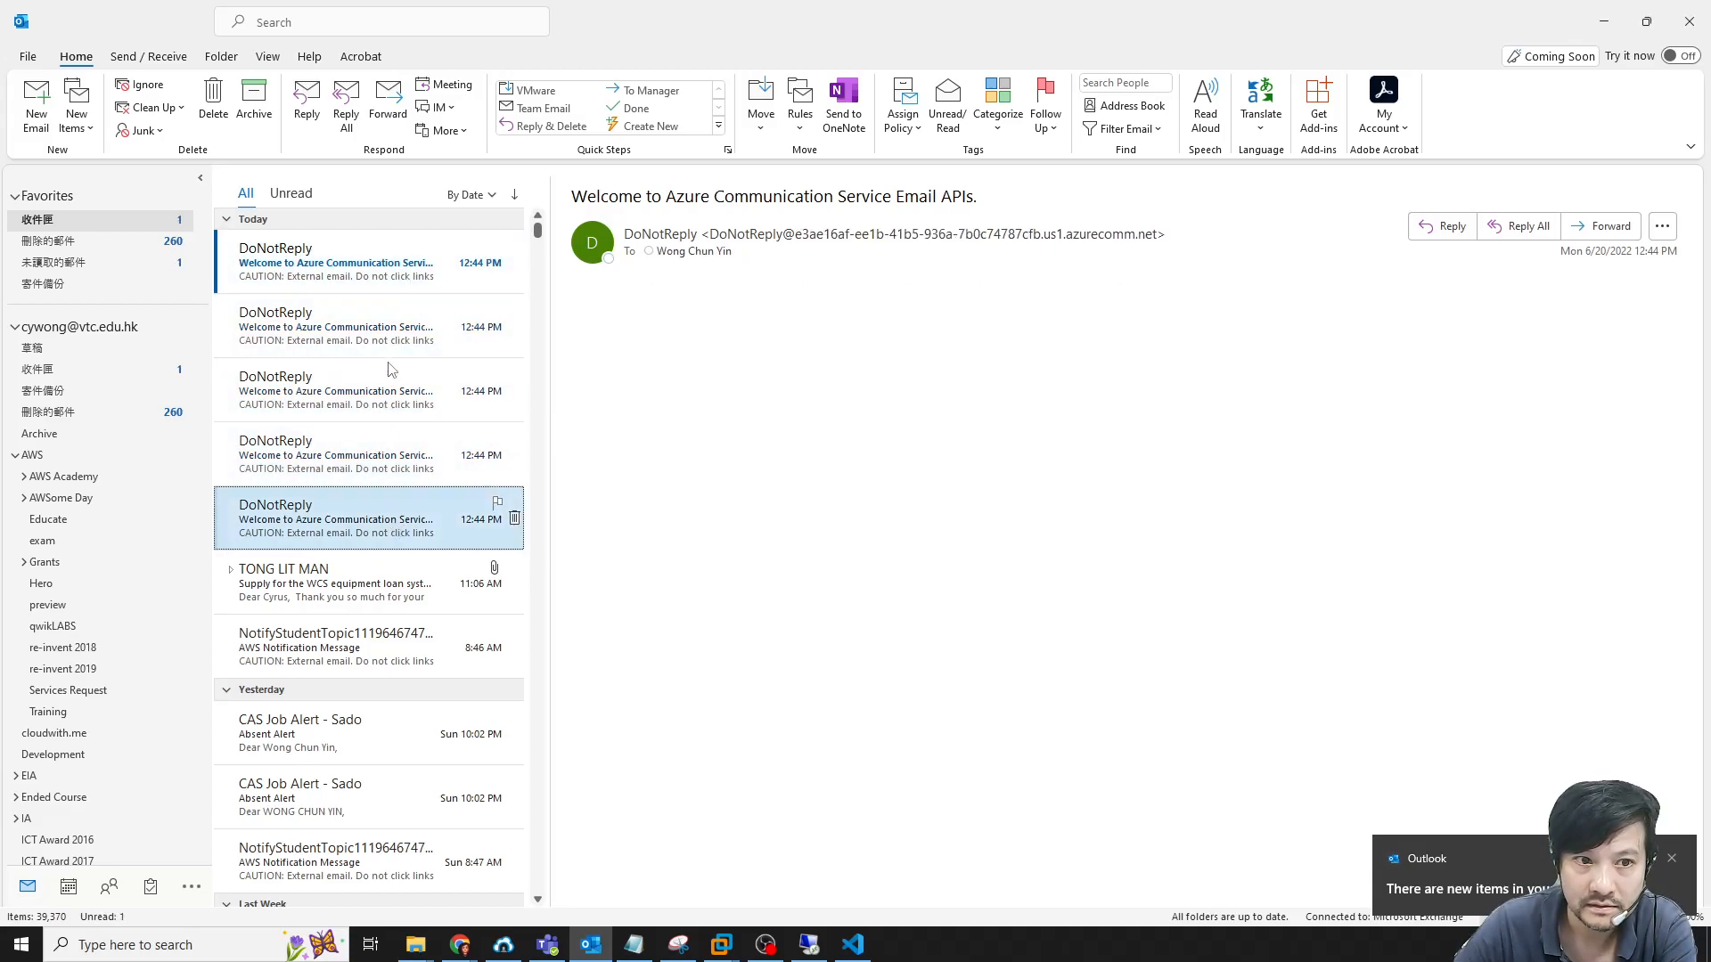
shift+click(406, 272)
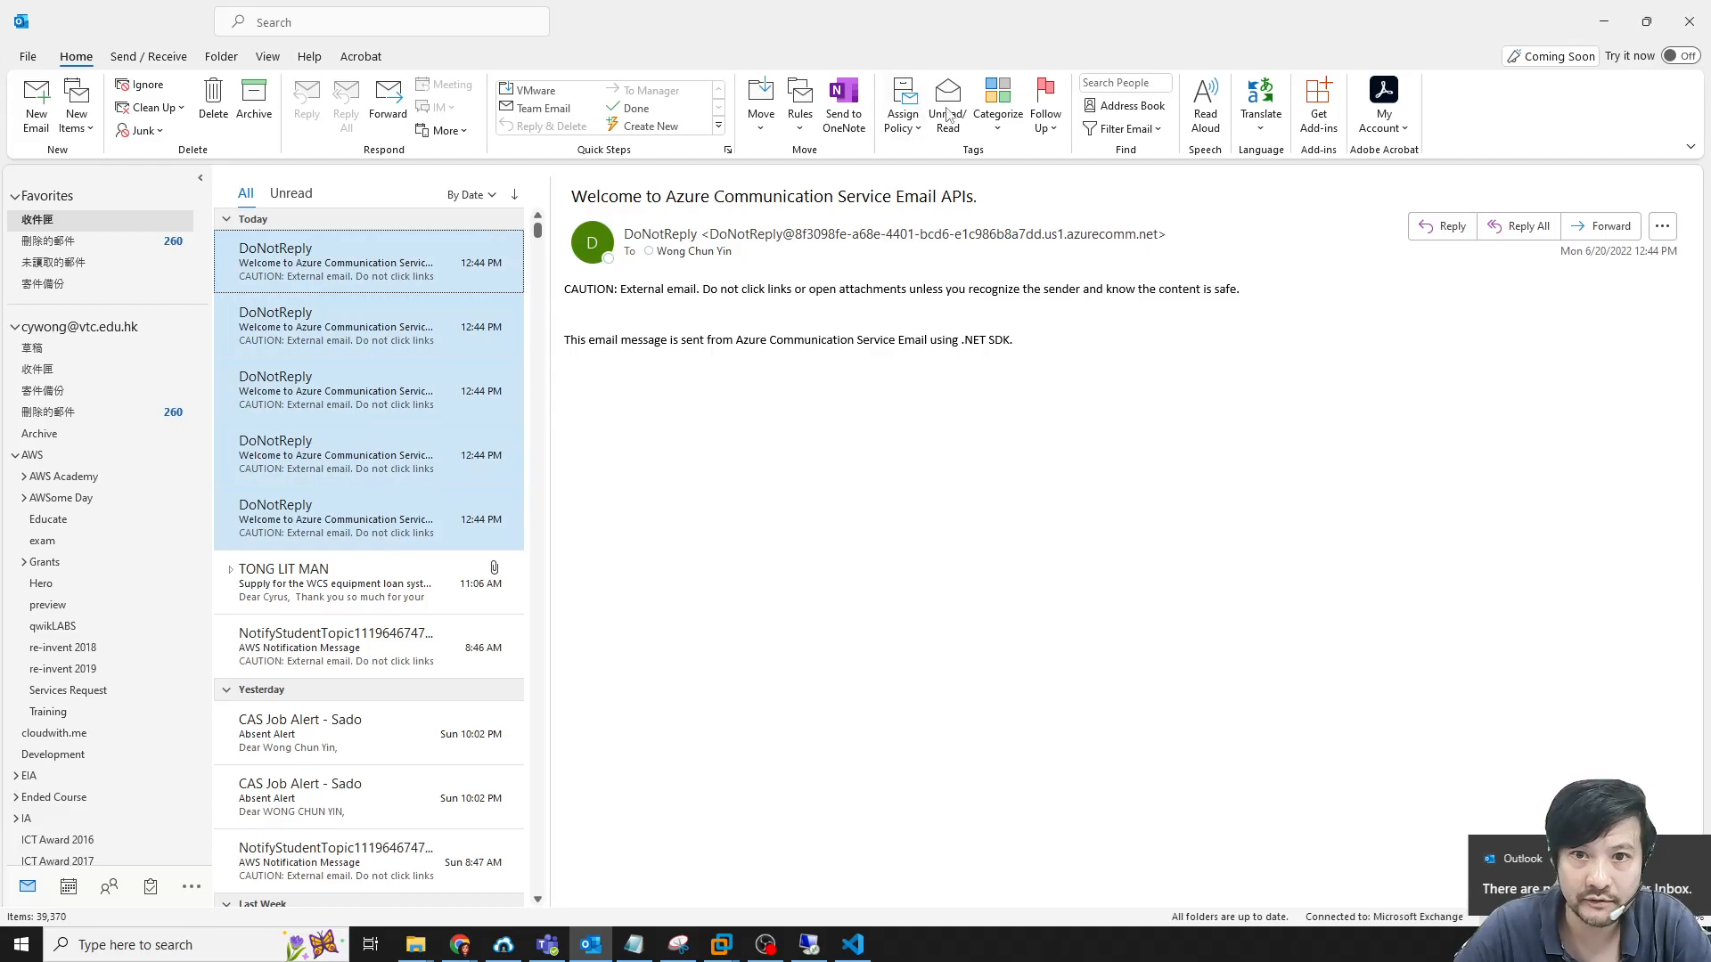
double_click(988, 12)
drag(1069, 18, 1710, 27)
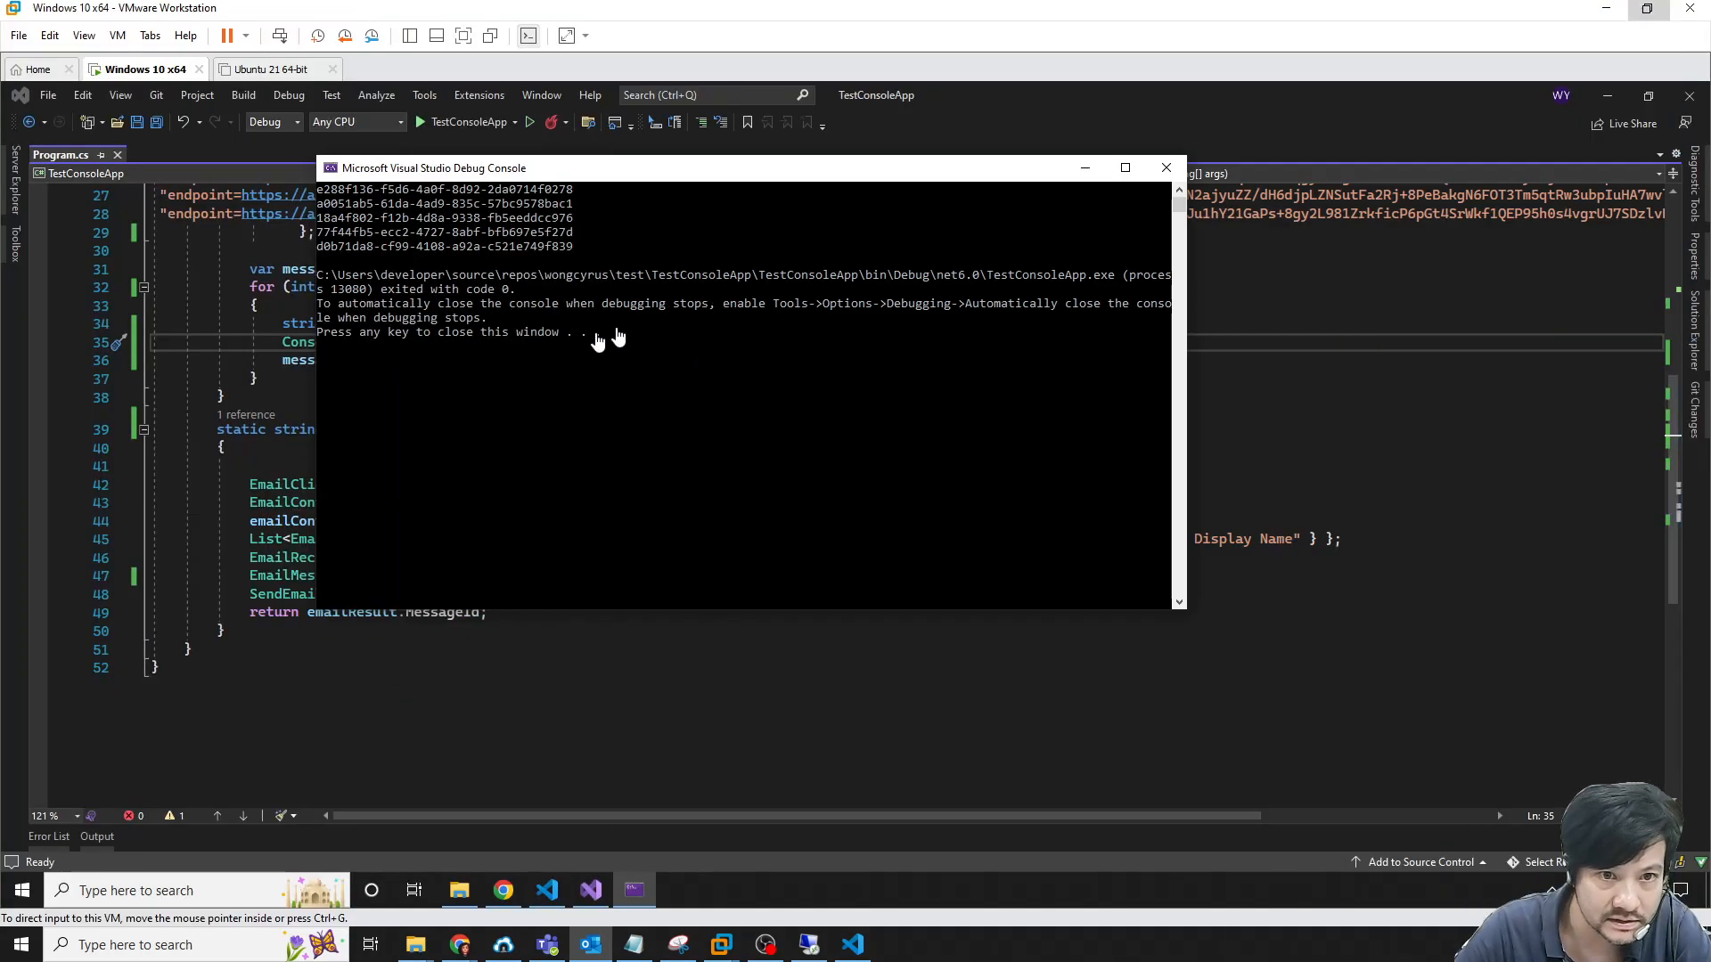
Close the debug console with the first batch of message IDs and debug TestConsoleApp again
click(810, 350)
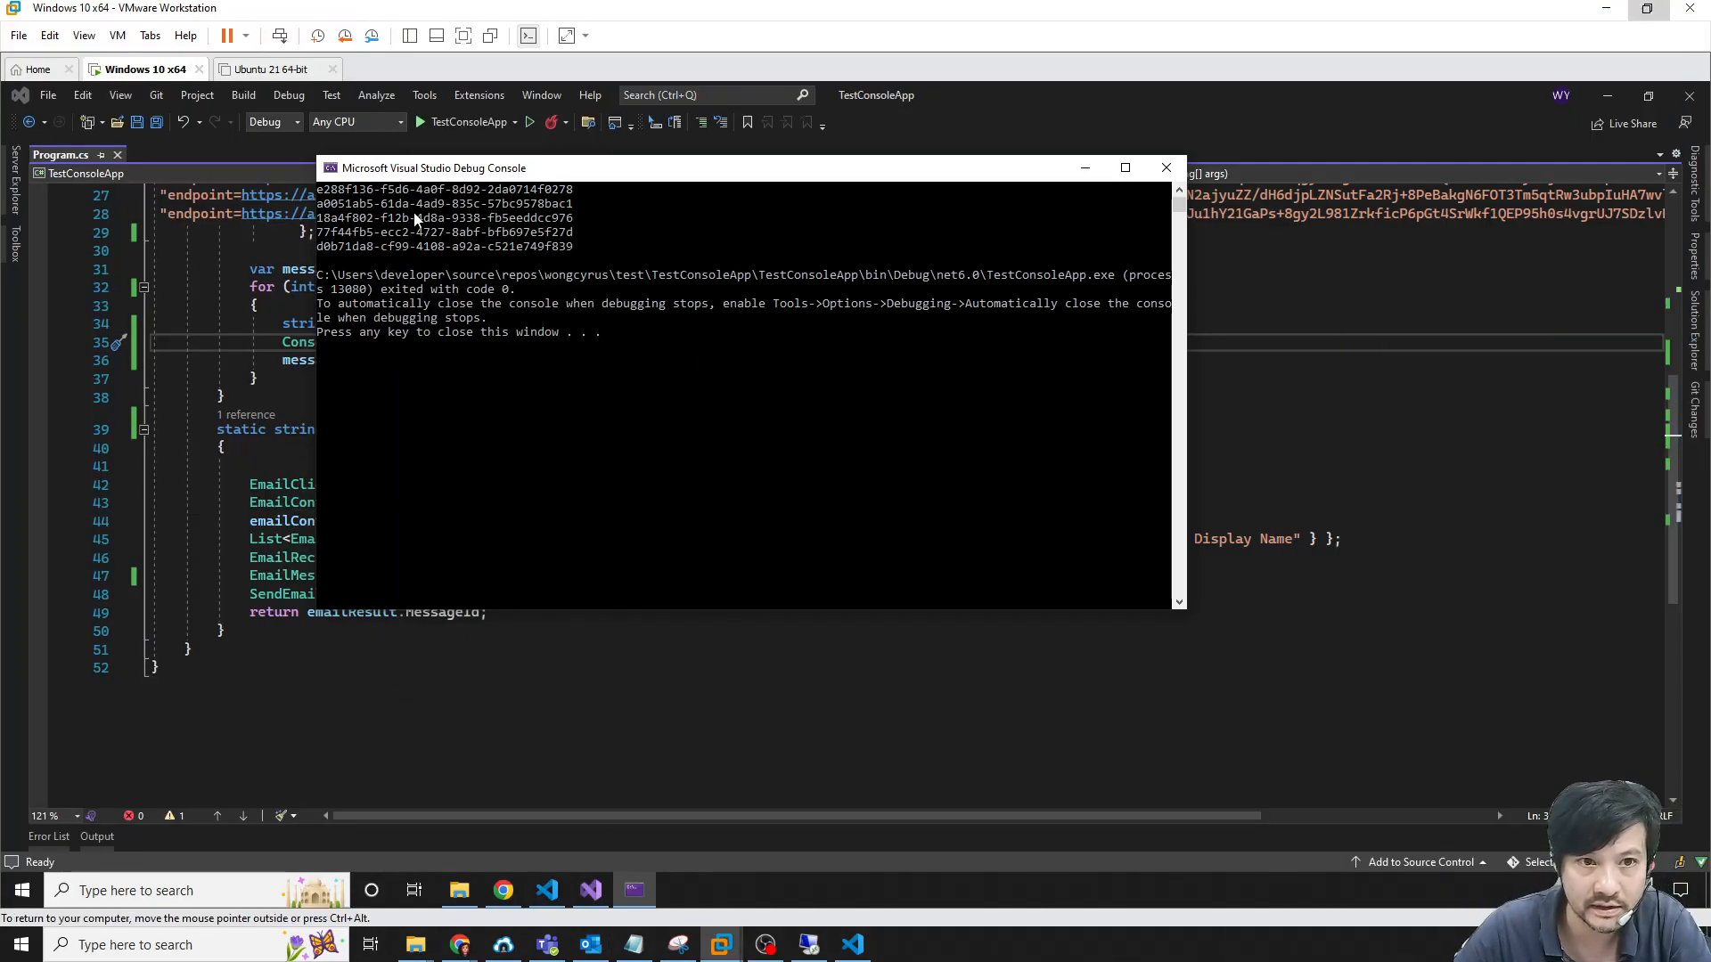
key(ctrl+alt)
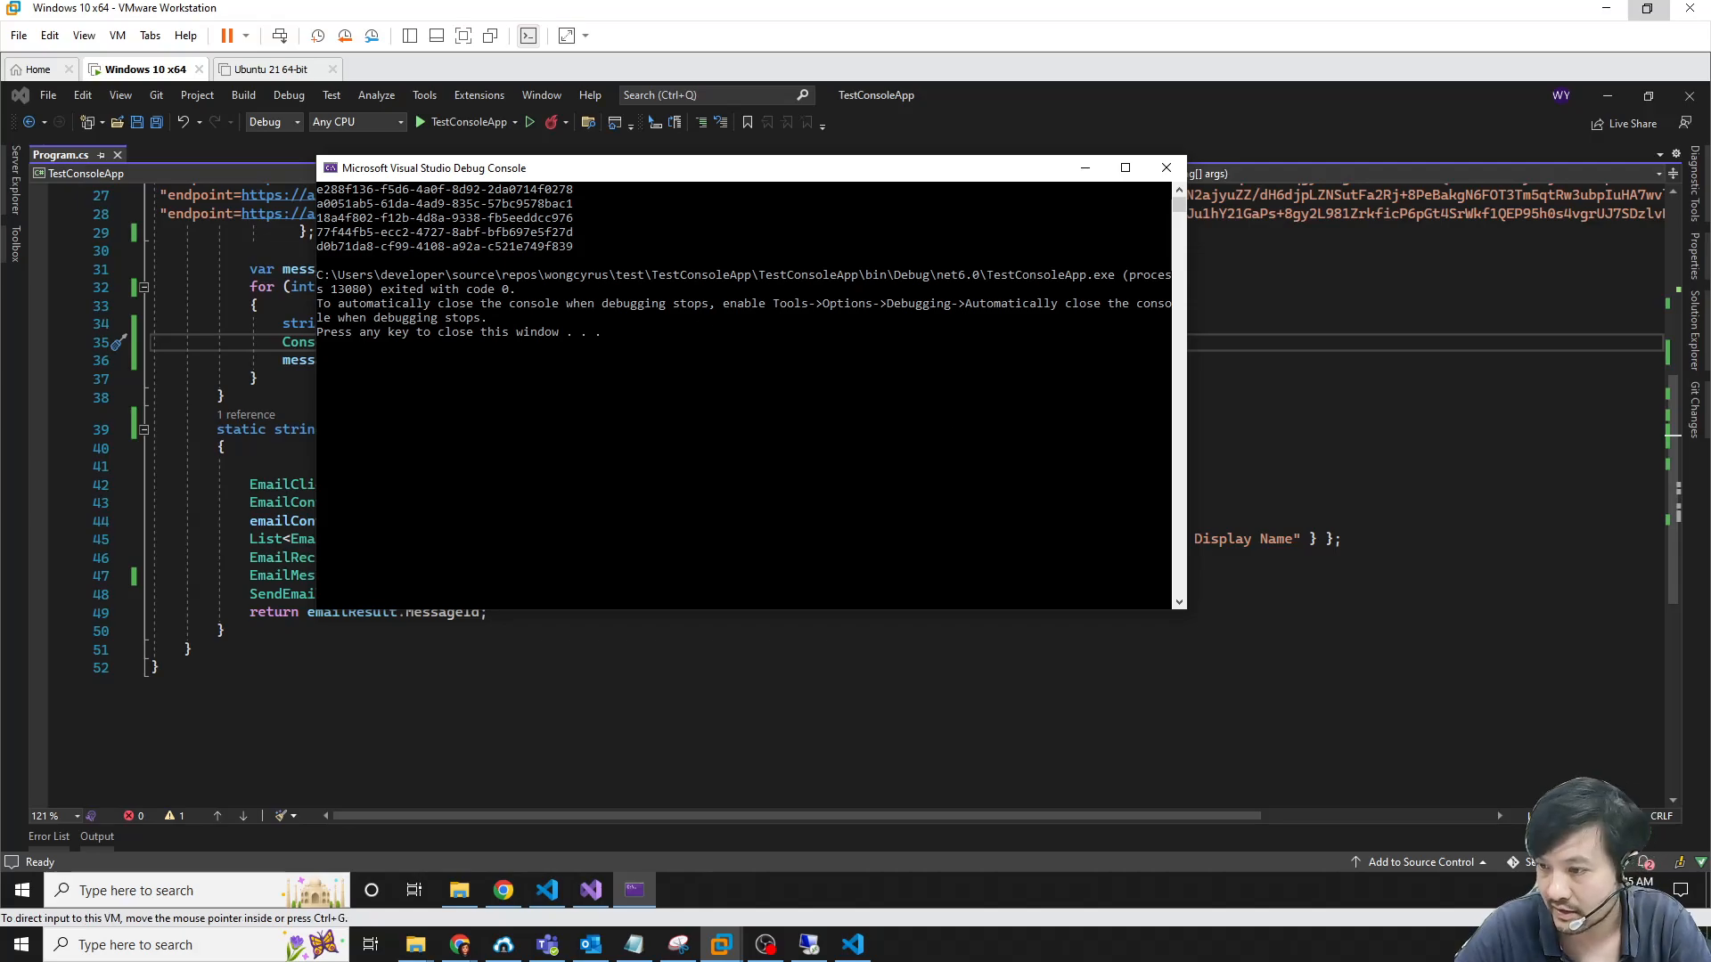
key(alt+Tab)
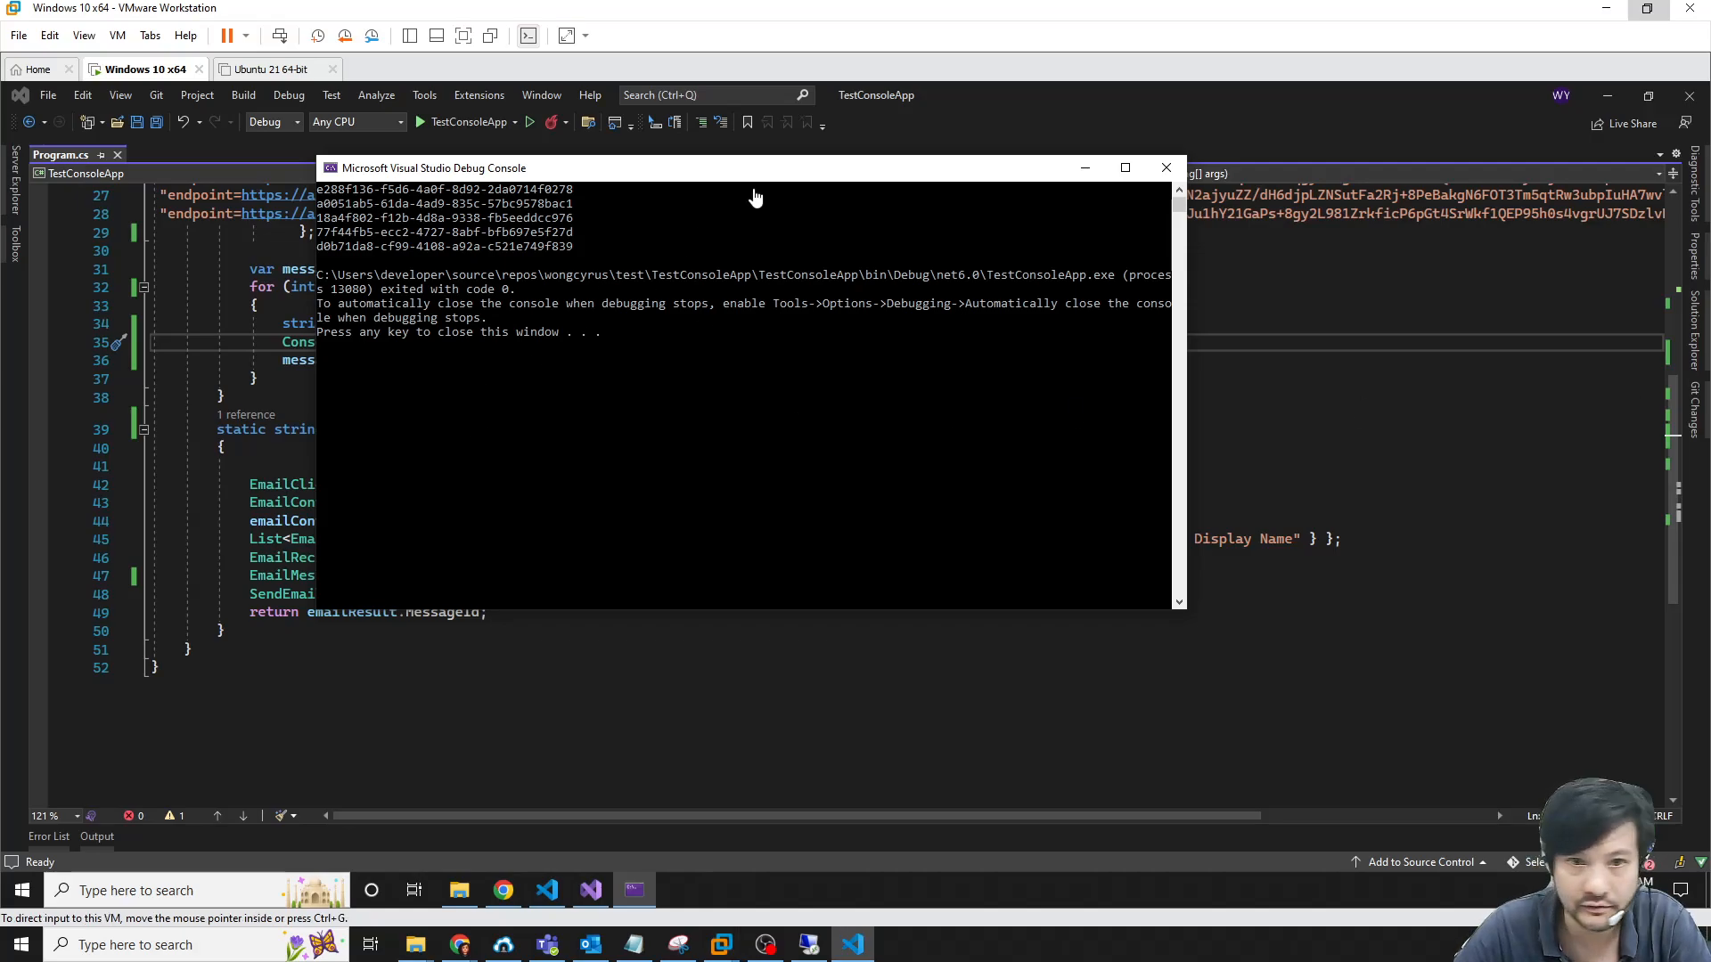
click(1165, 167)
click(1166, 167)
key(ctrl+alt)
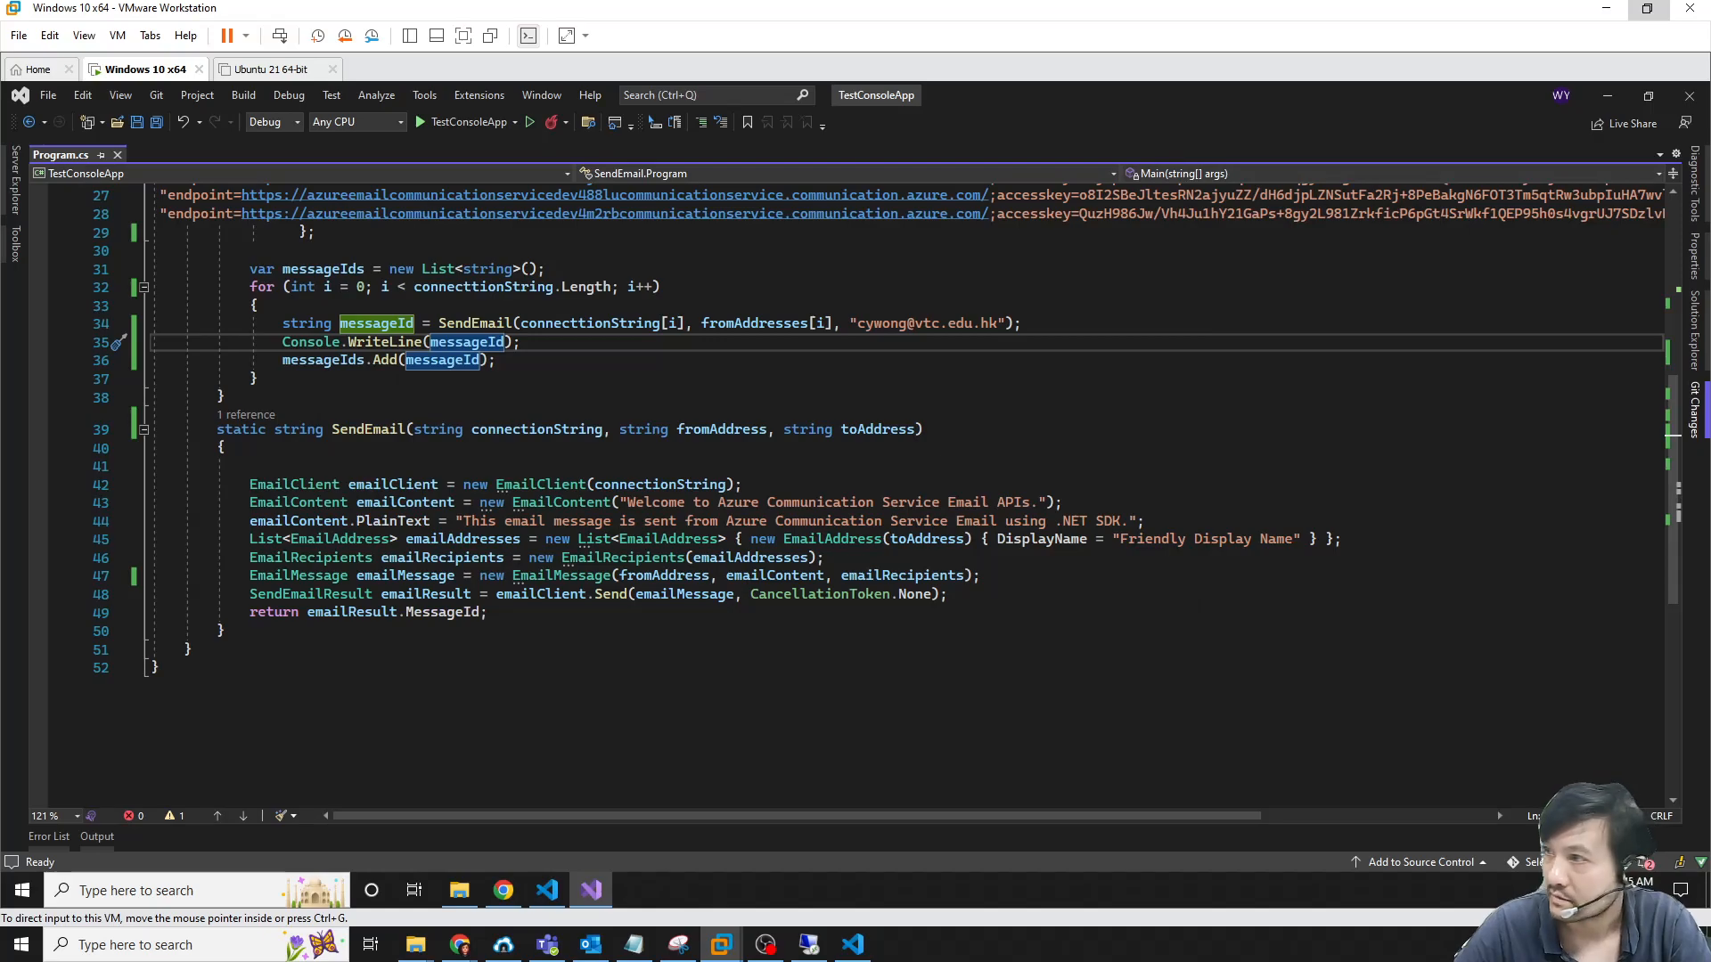
key(alt+Tab)
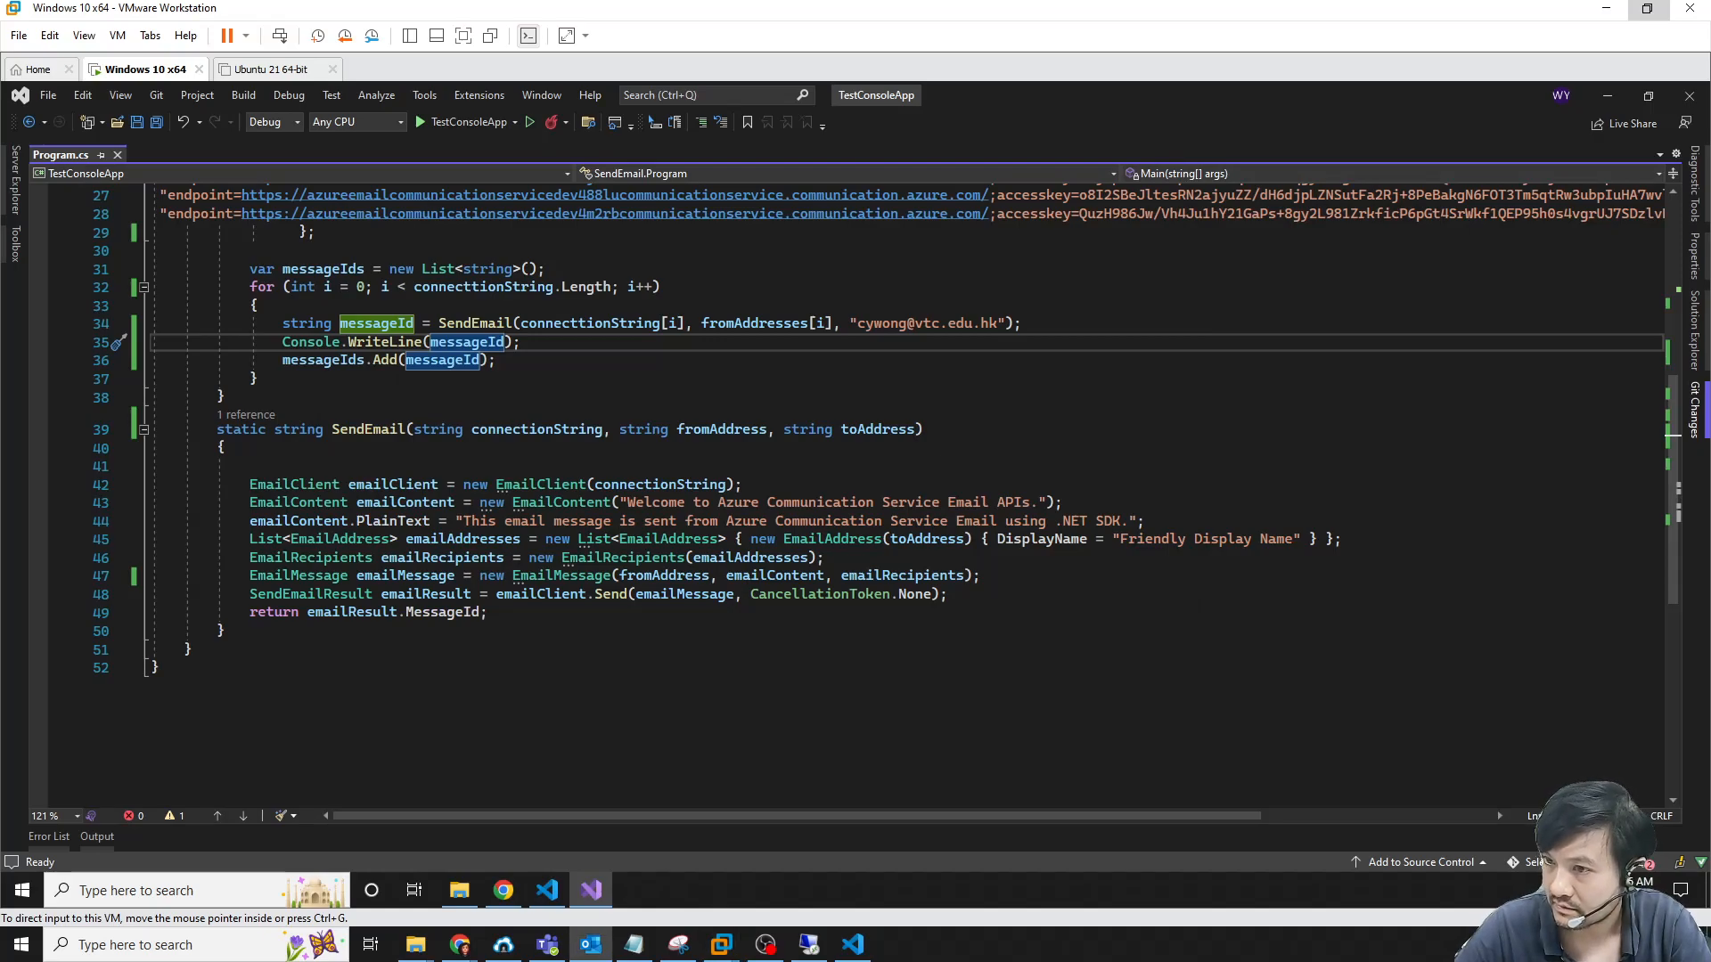
click(830, 542)
click(831, 631)
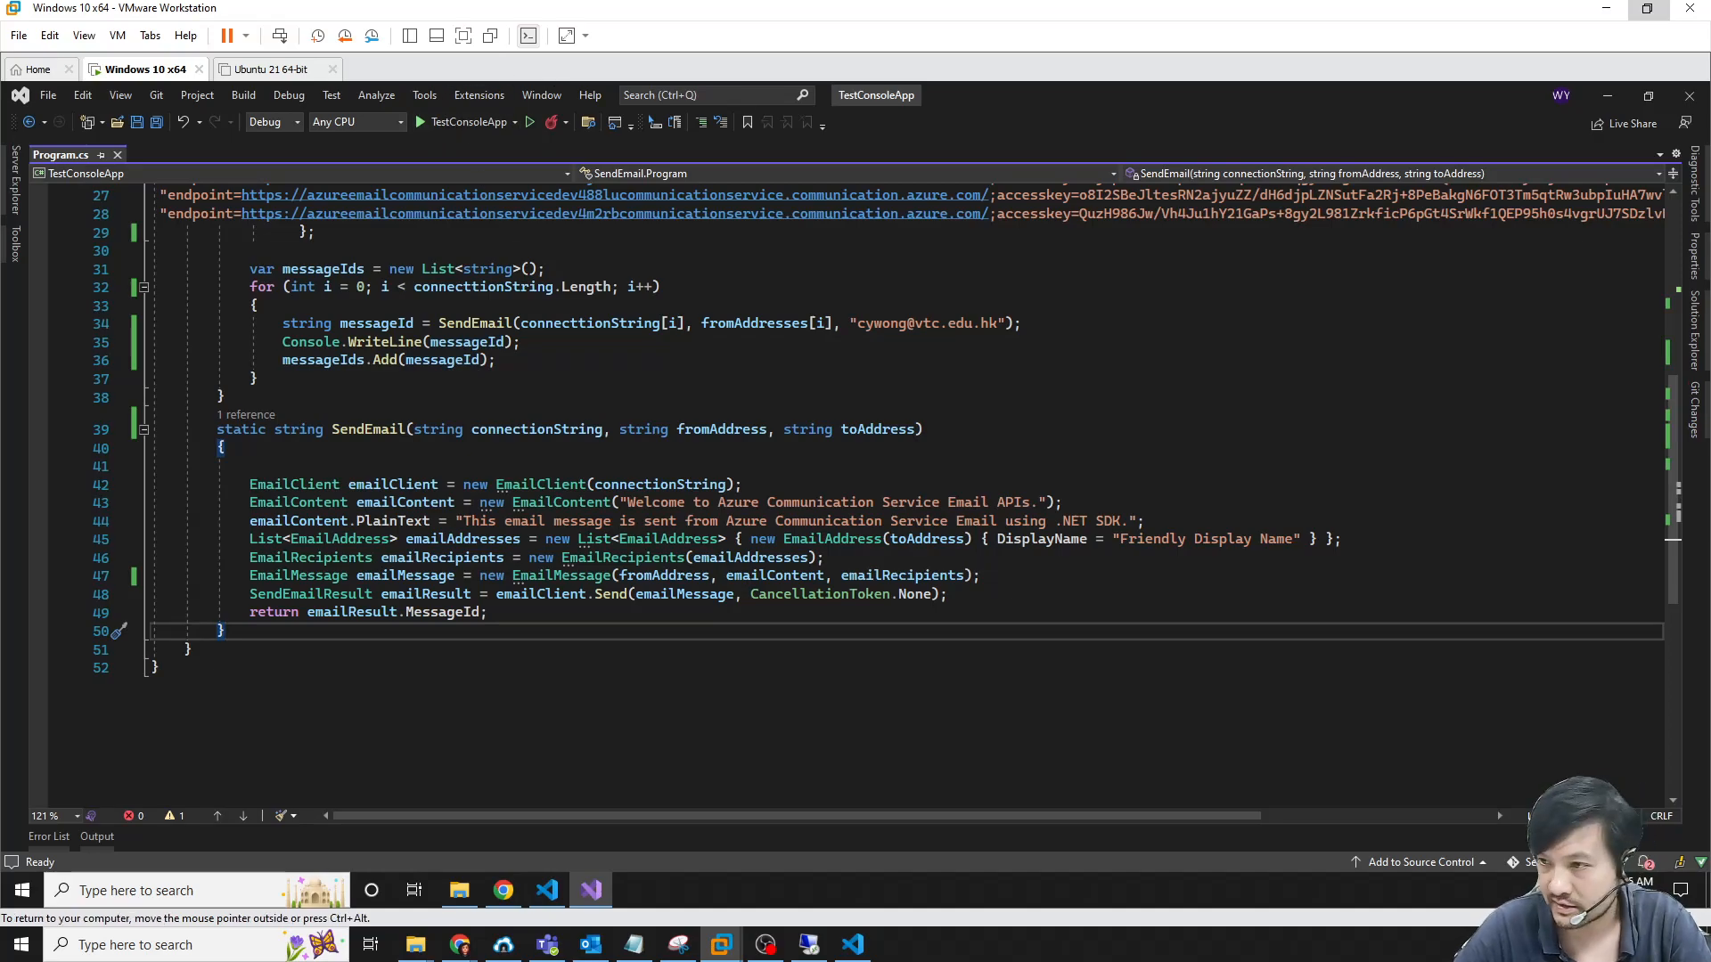
click(463, 126)
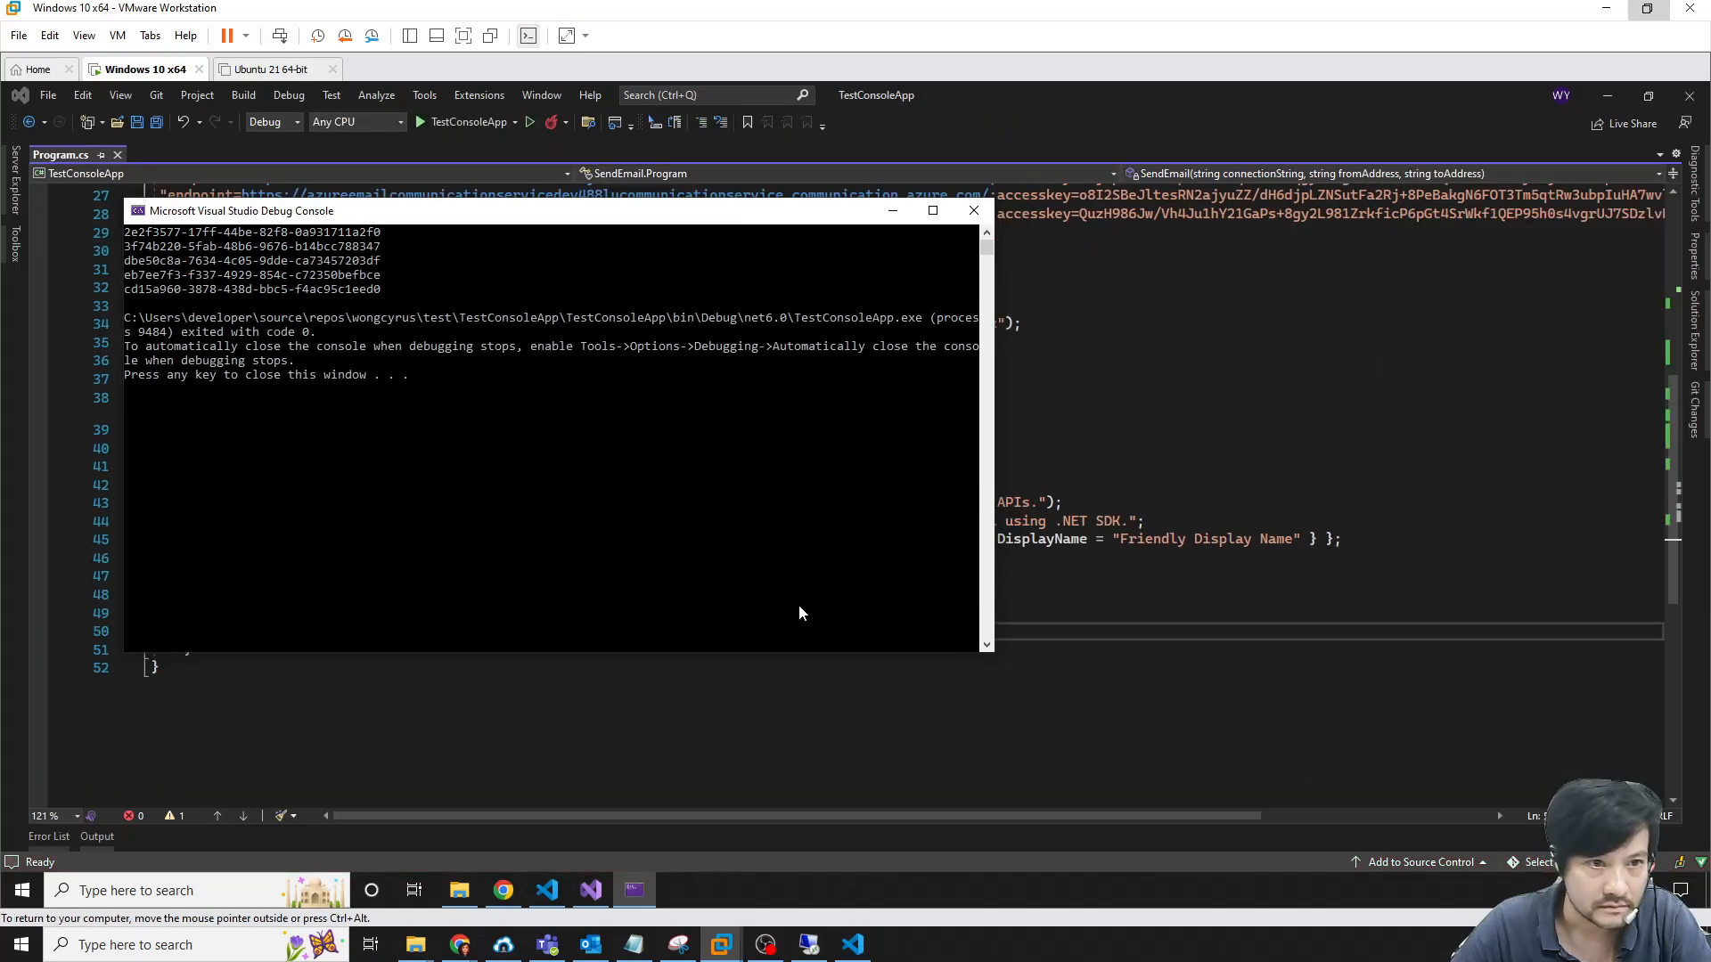
Copy the message IDs of the second run from the debug console and switch to Visual Studio Code
click(319, 278)
drag(125, 234, 390, 292)
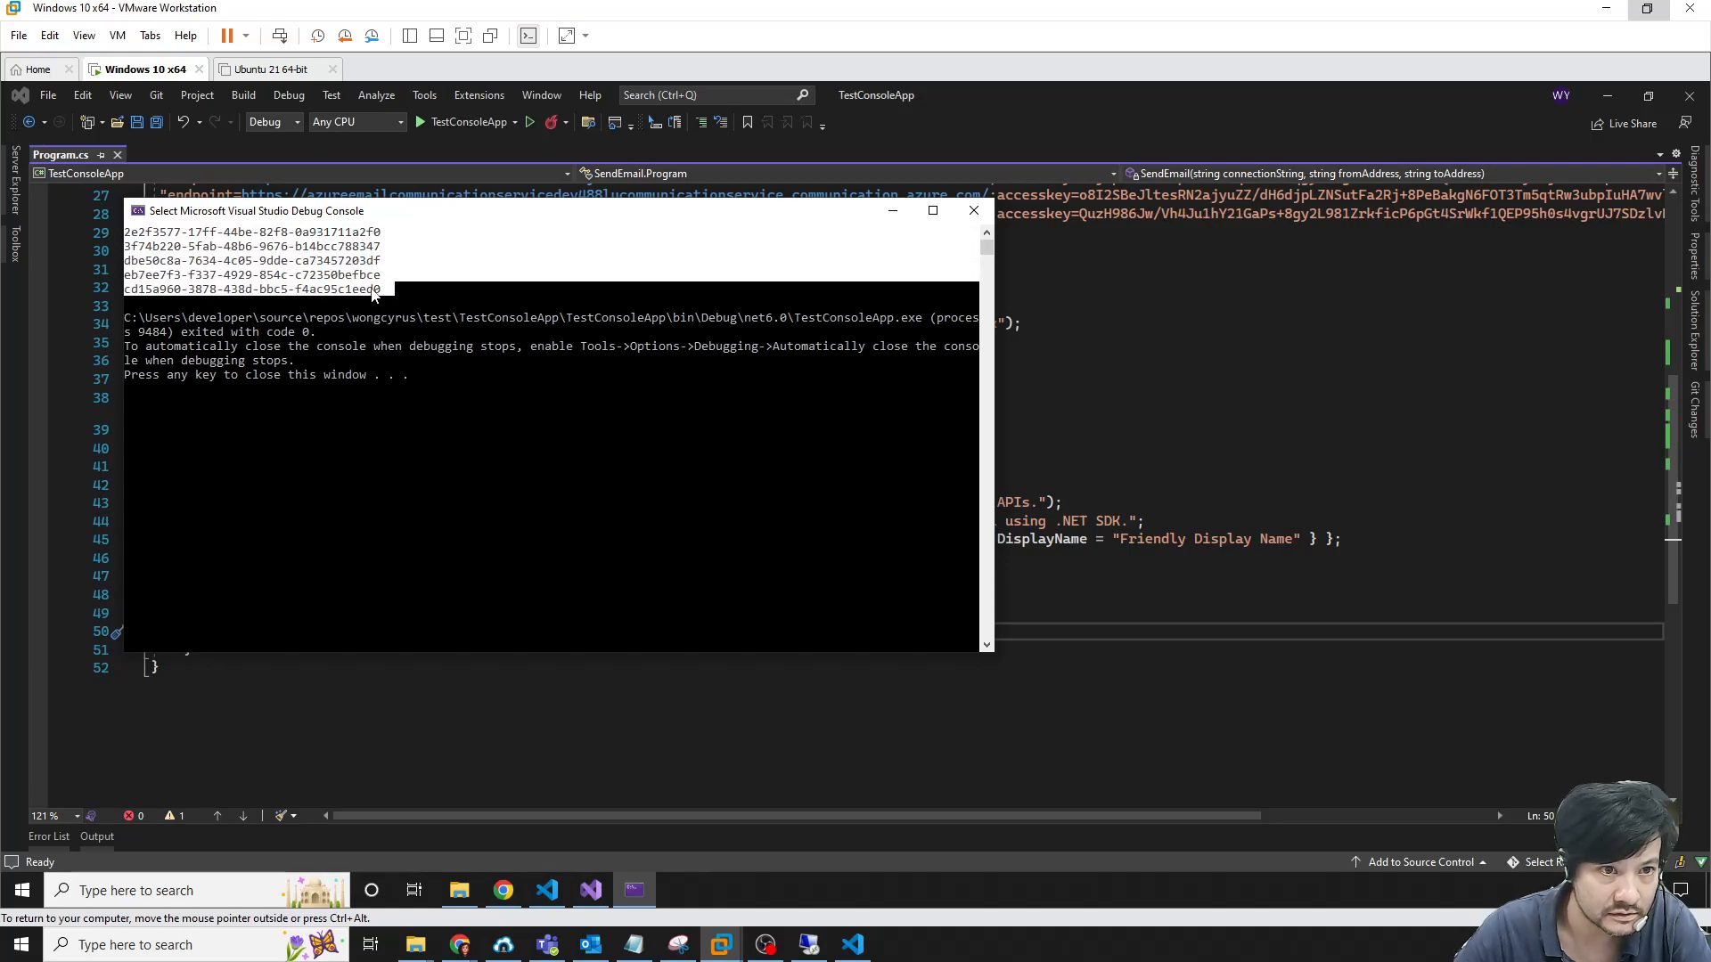
key(ctrl+c)
key(alt+Tab)
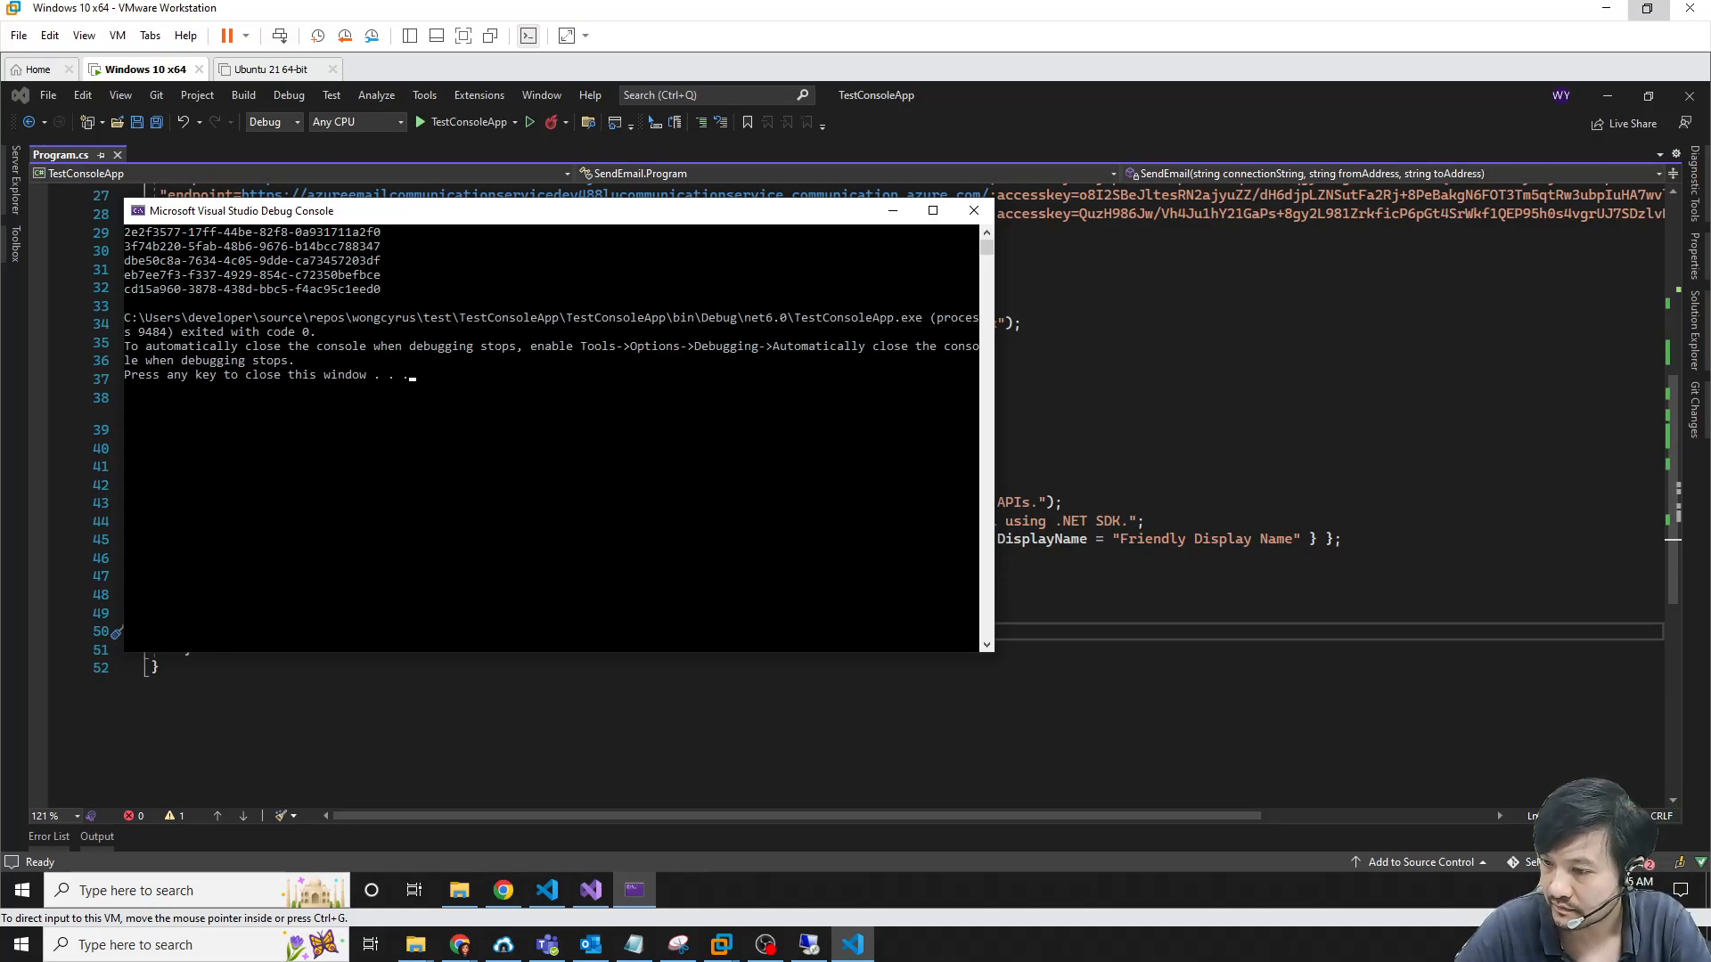
Examine the DoNotReply emails arriving in Outlook from the second run and check the virtual machine's current time
key(alt+Tab)
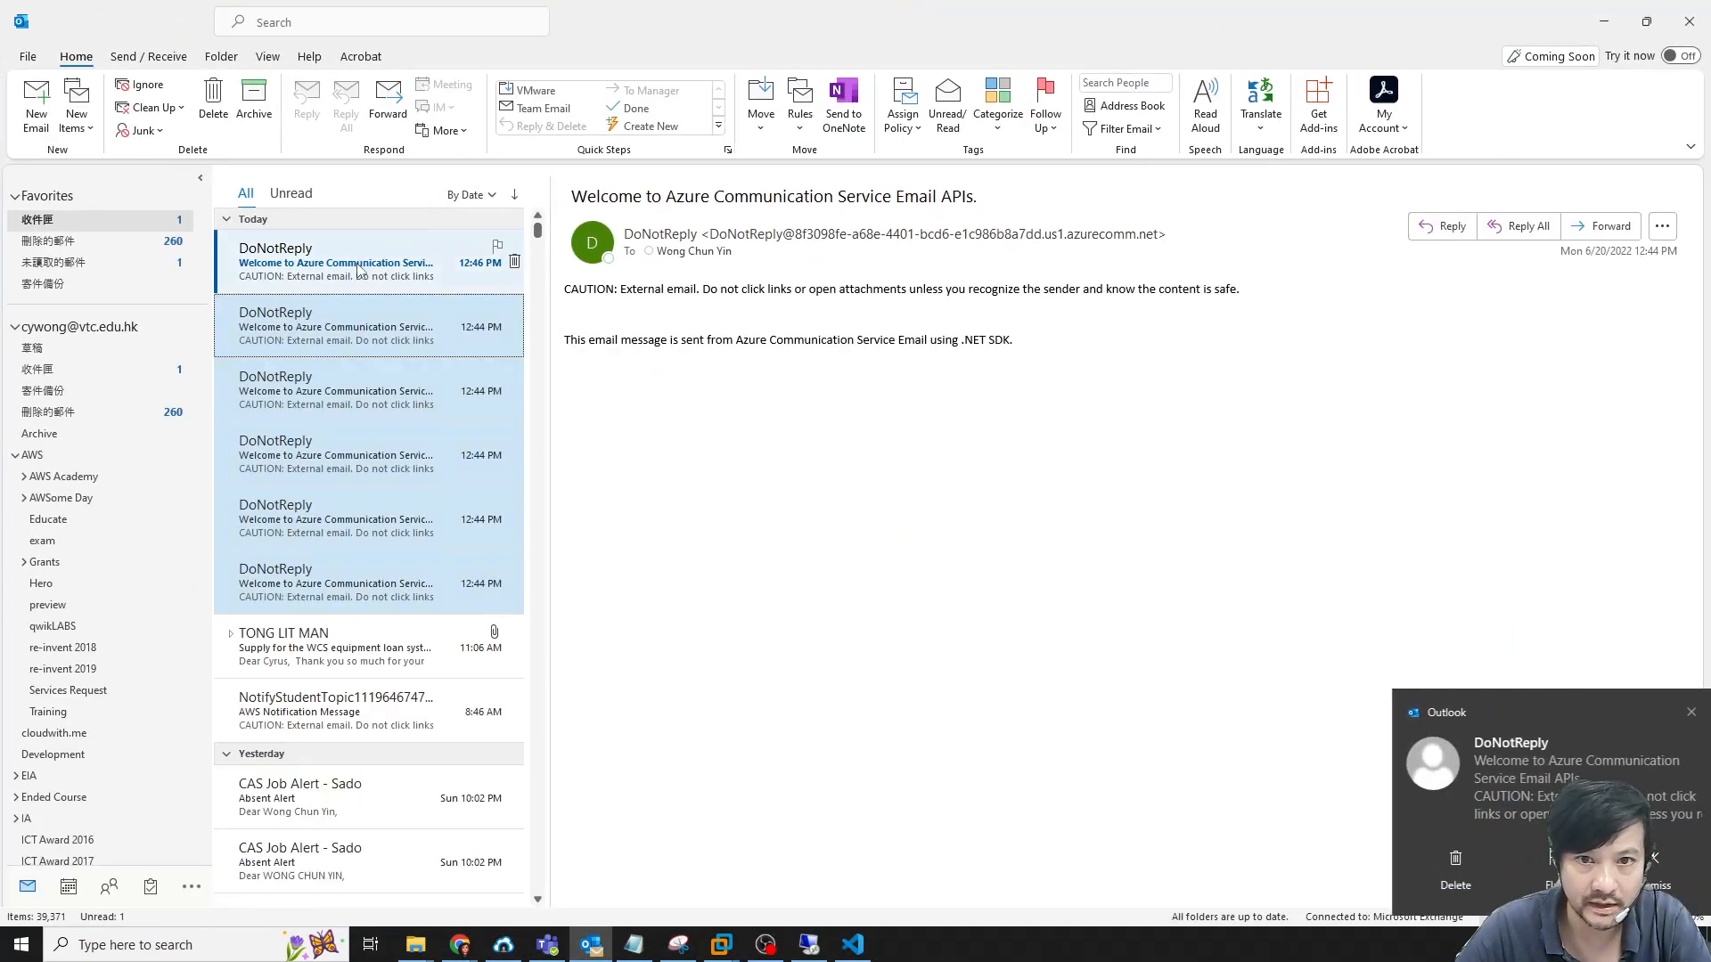
click(358, 270)
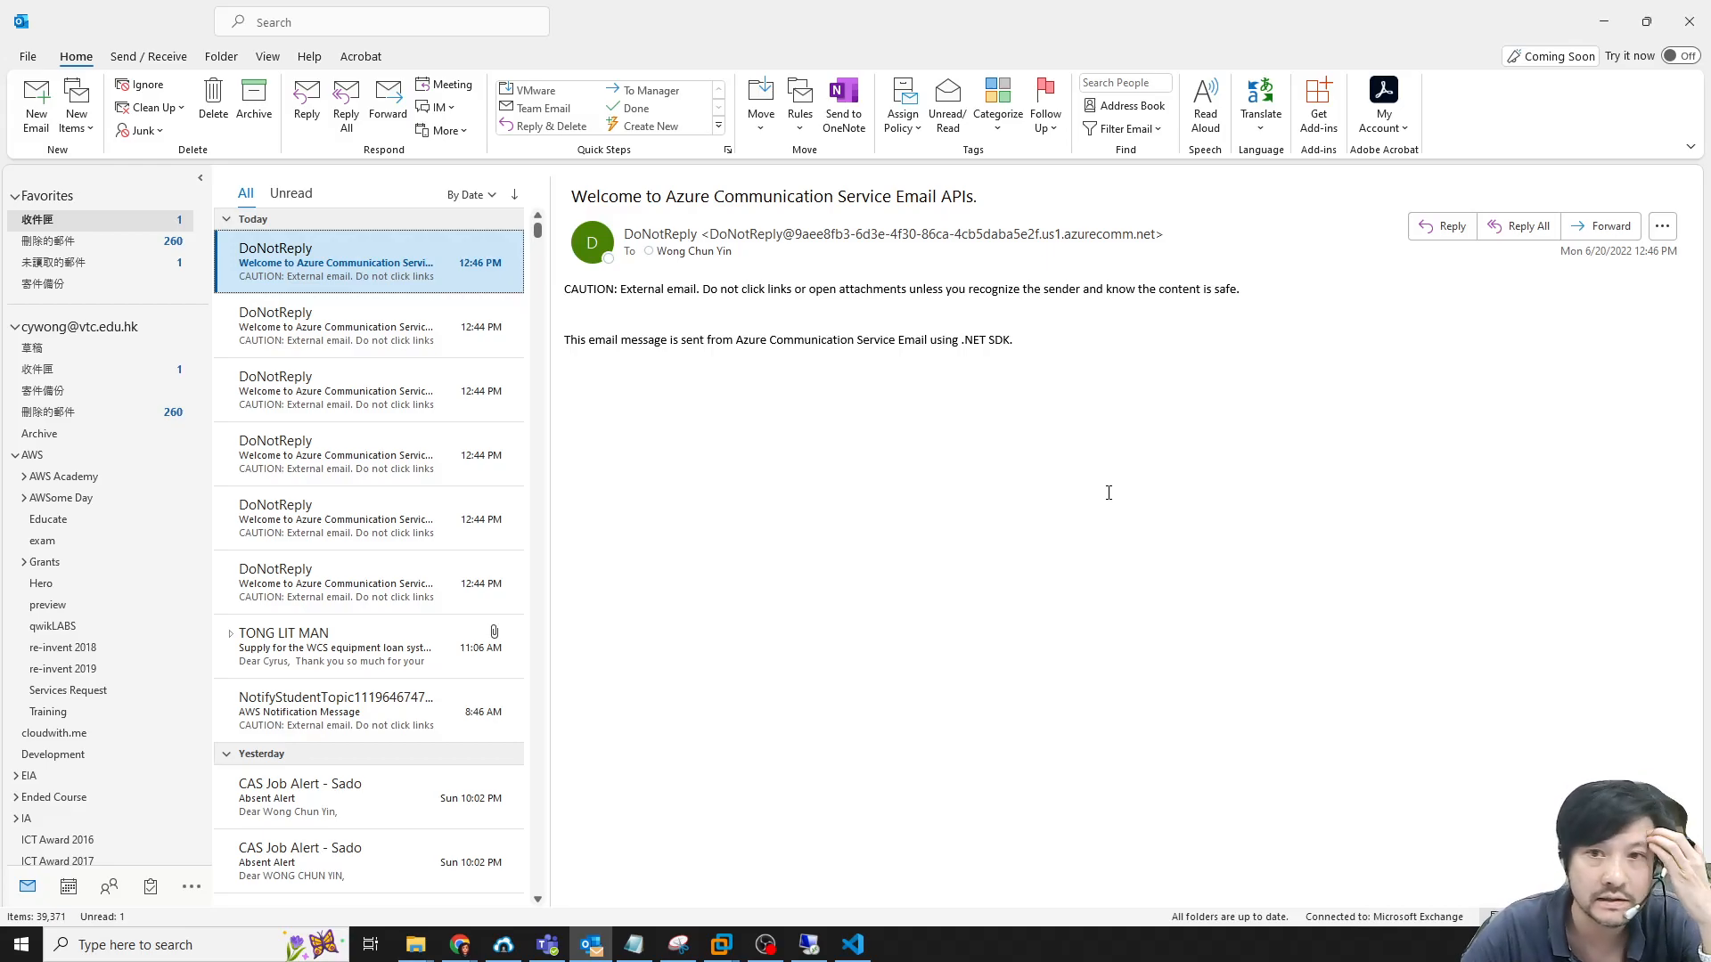
drag(972, 12, 1072, 130)
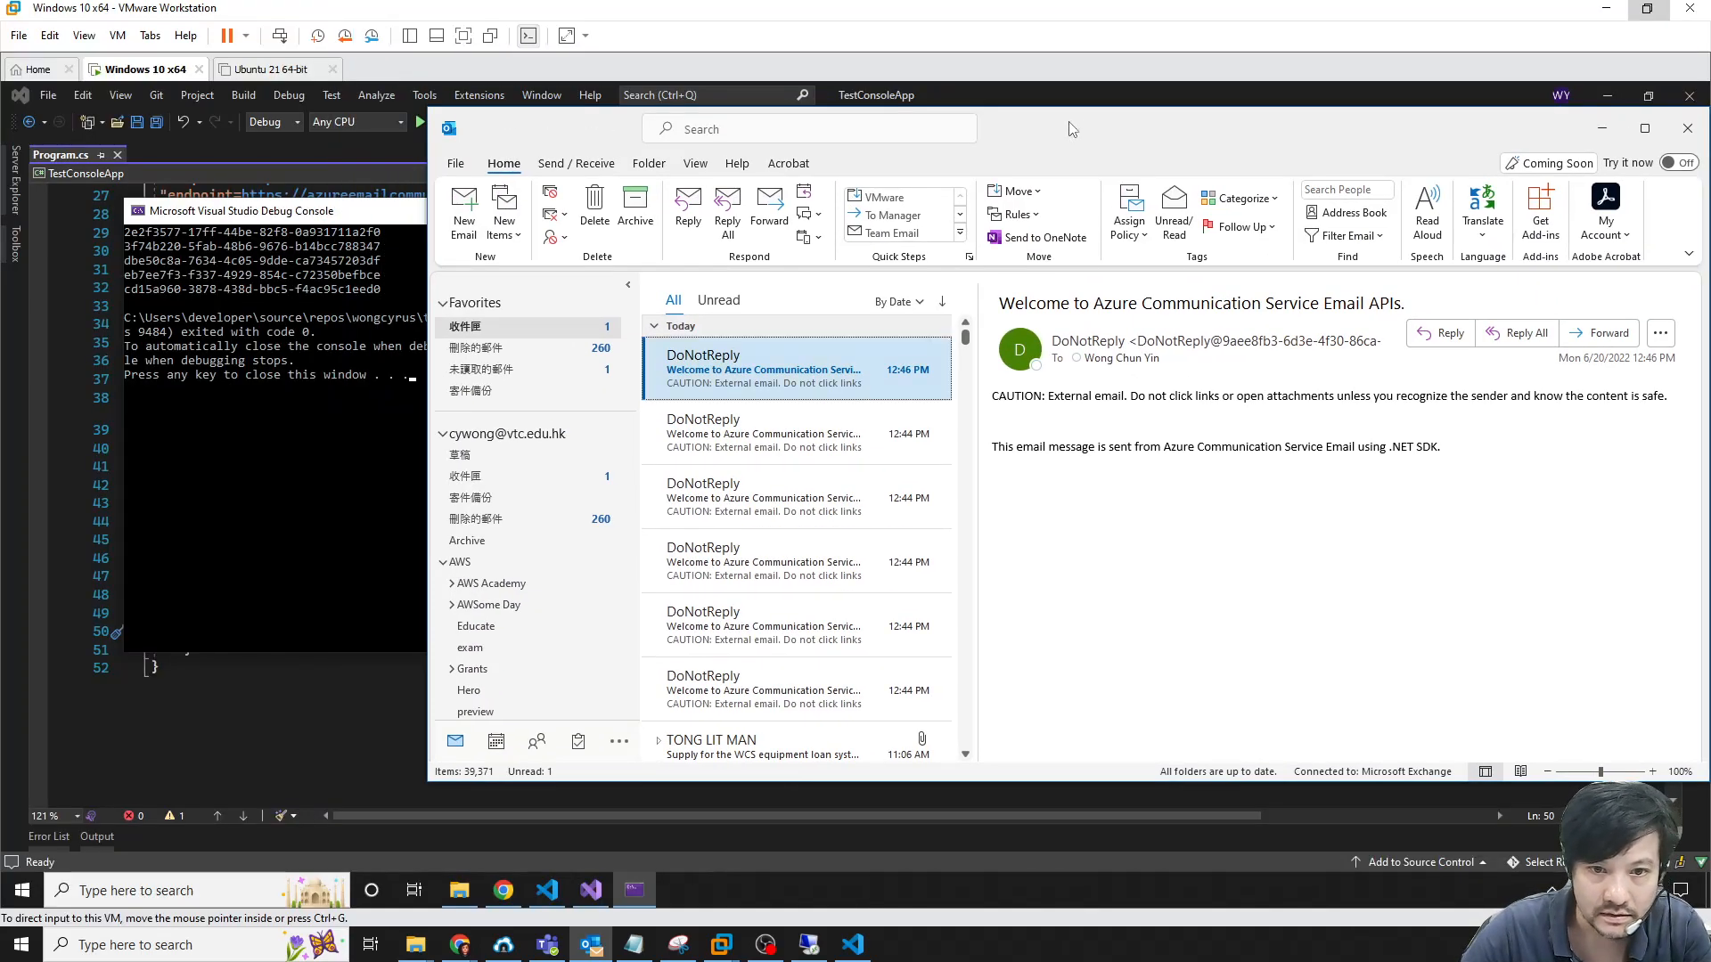
scroll(786, 619, down, 2)
scroll(787, 617, up, 2)
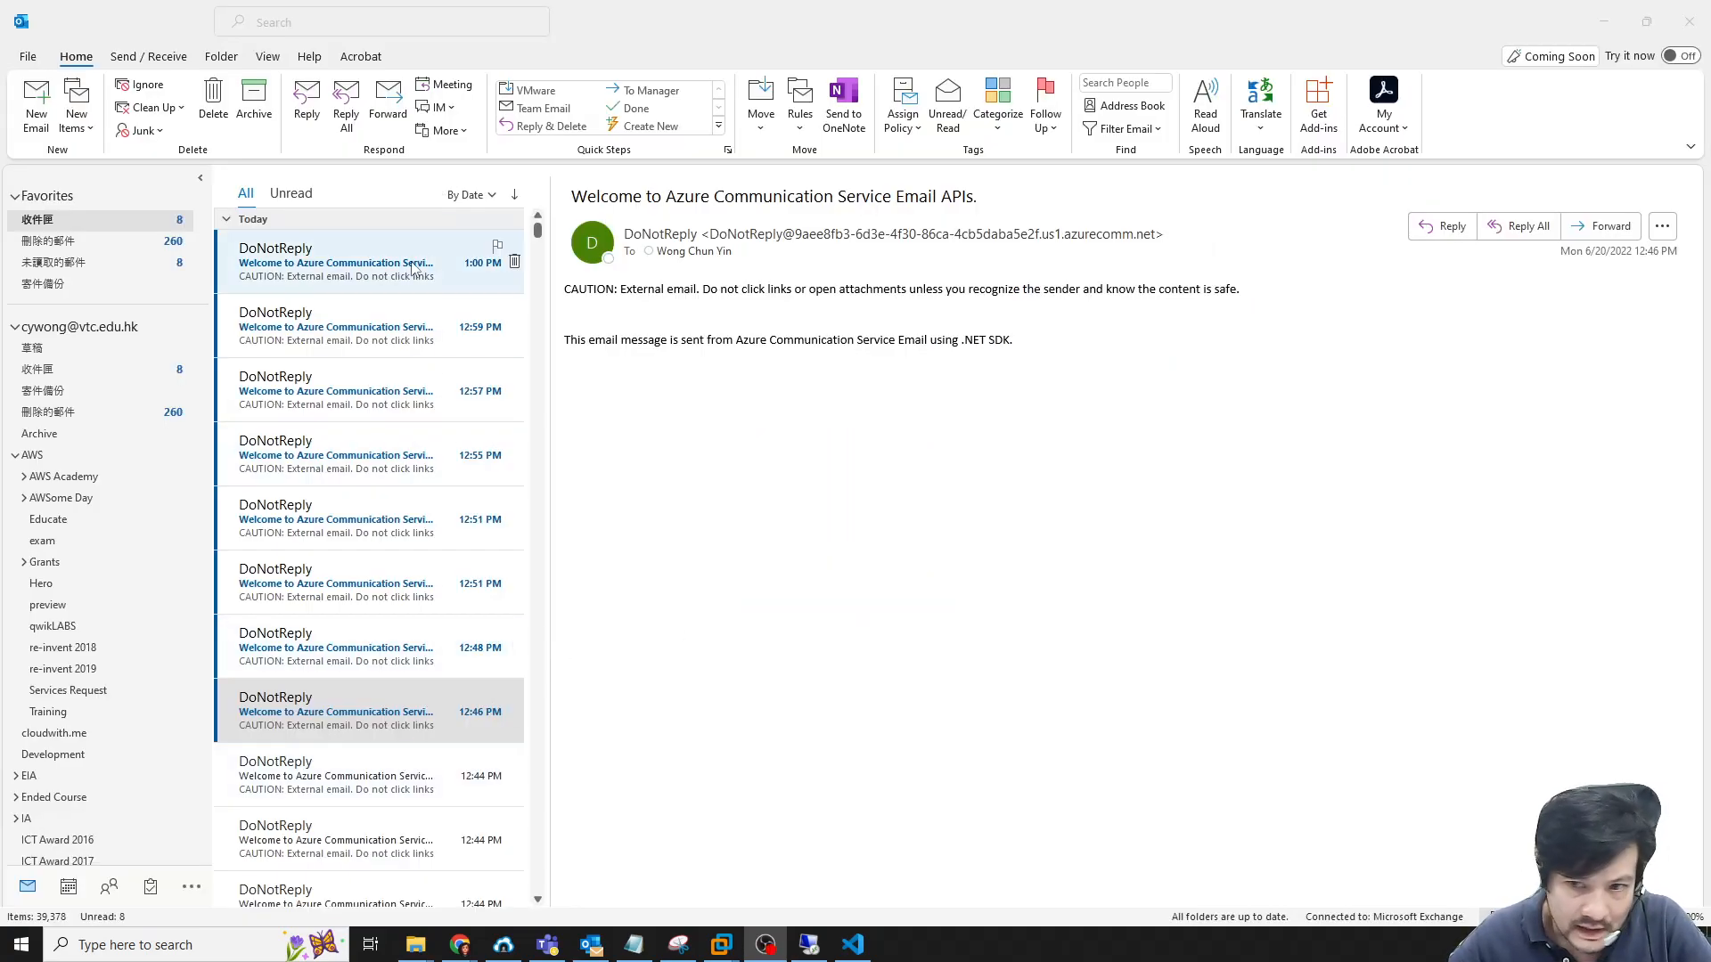
drag(1103, 26, 1487, 77)
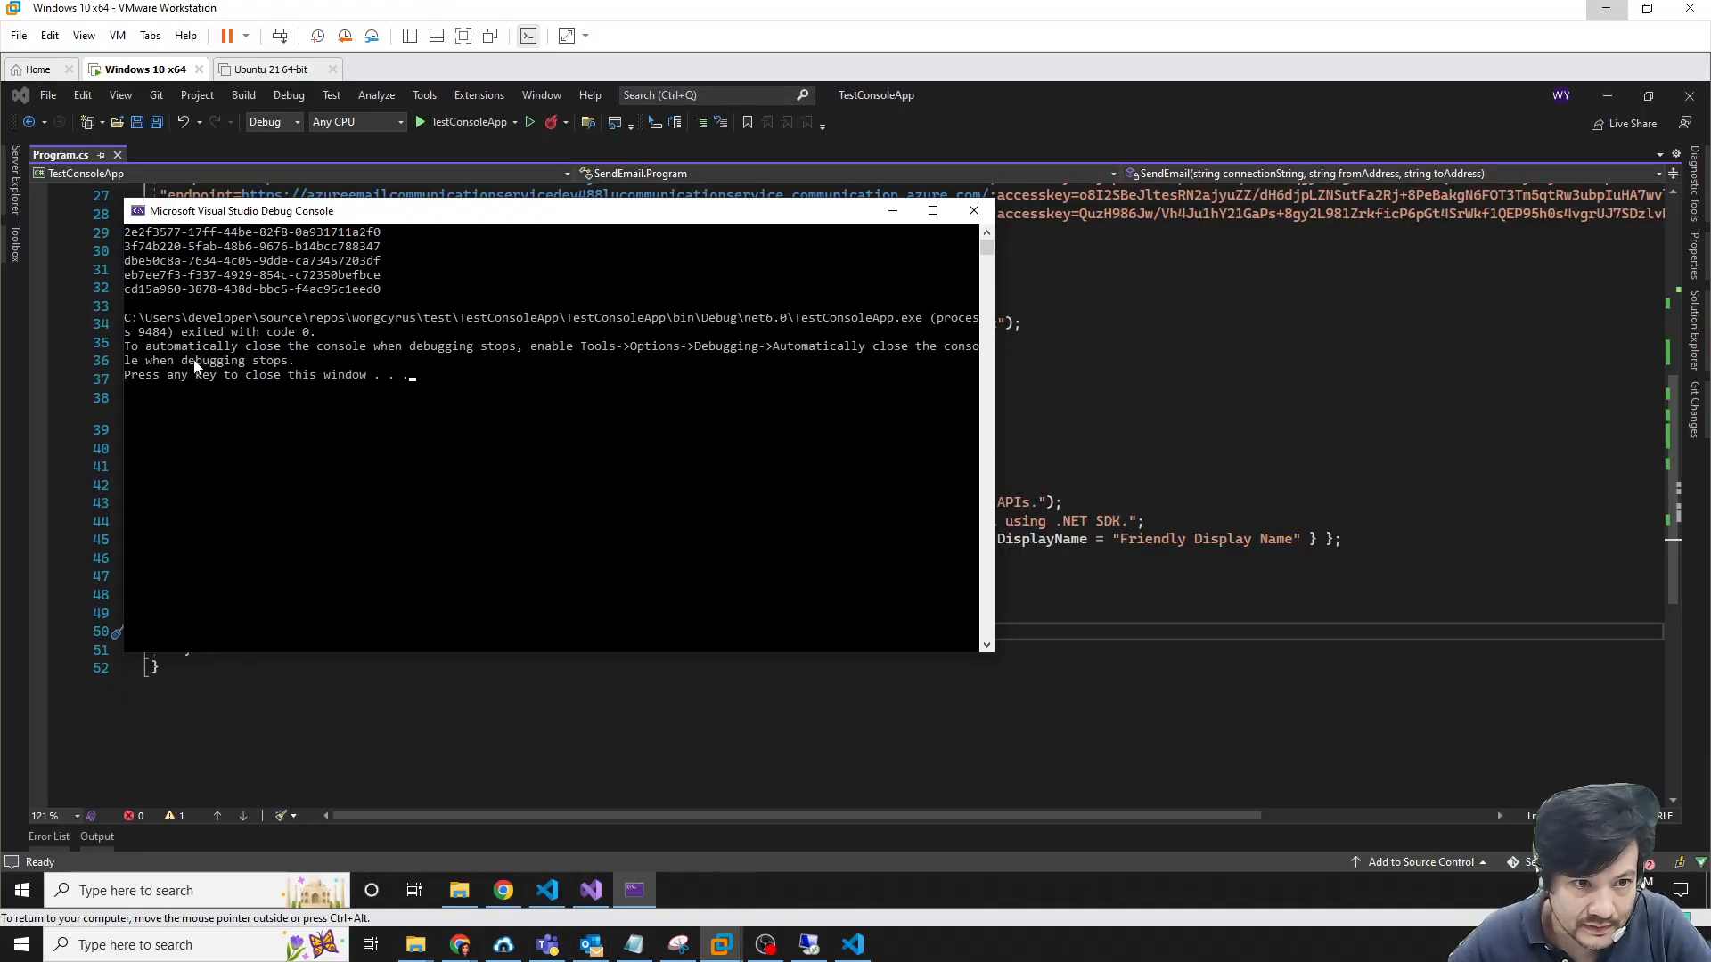
click(1633, 883)
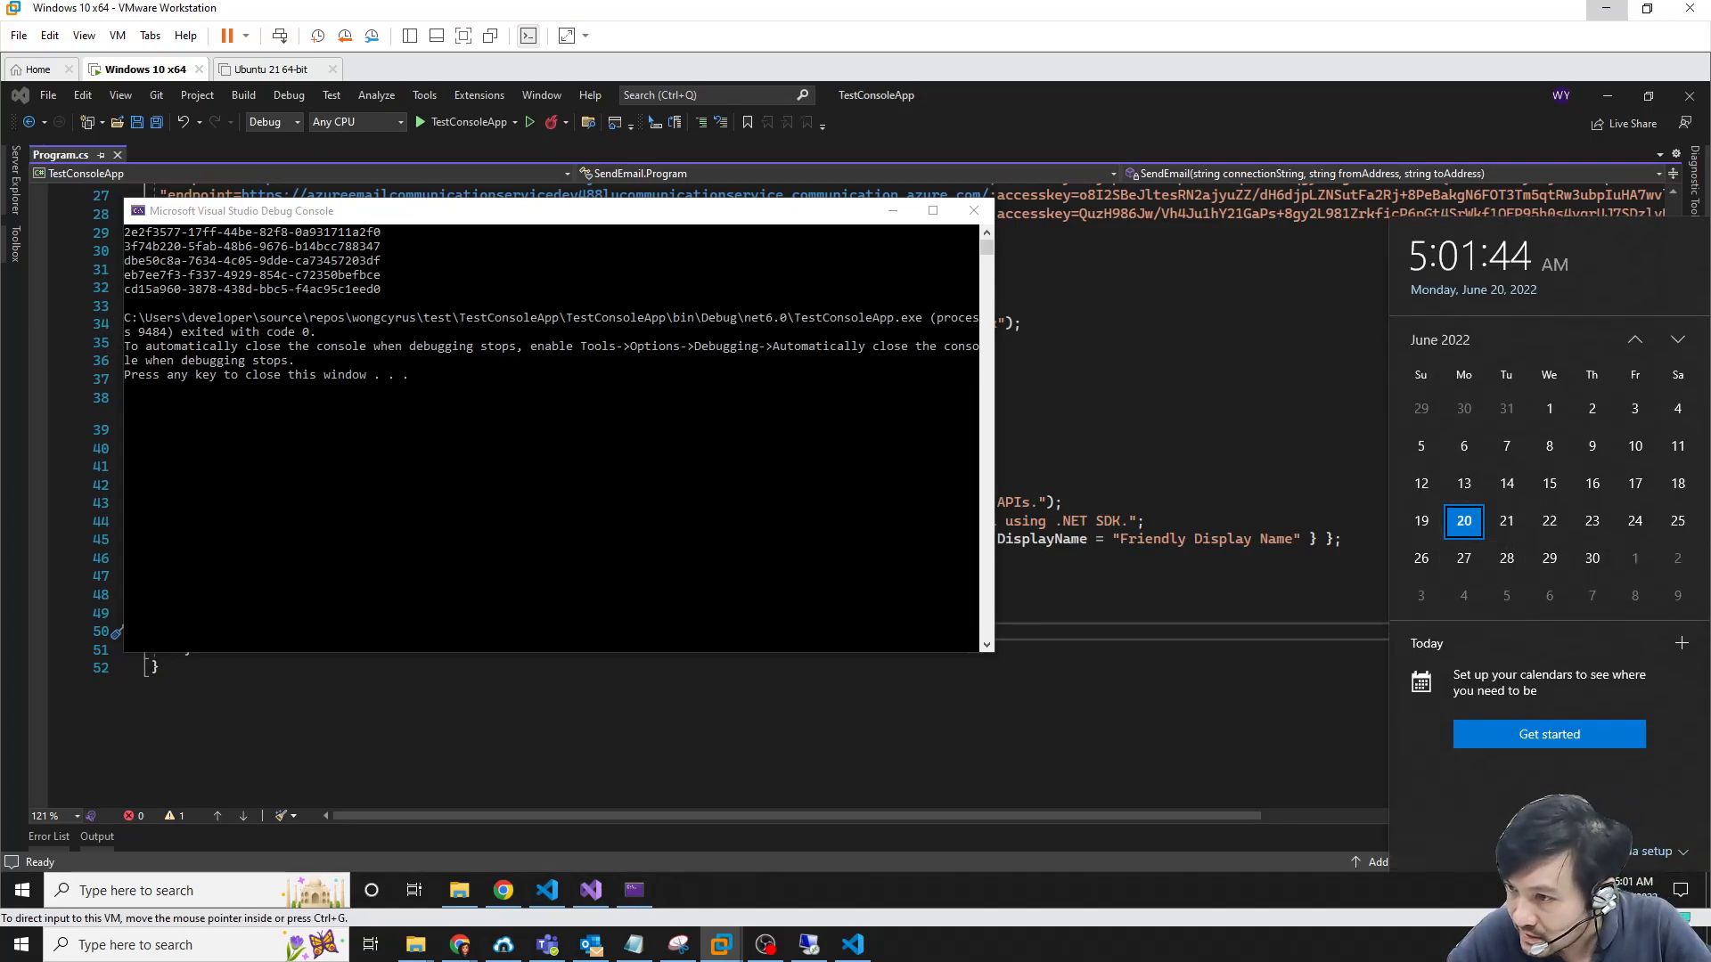
Return to Outlook and compare the 12:44 PM group of DoNotReply emails with the one received at 12:46 PM
click(591, 945)
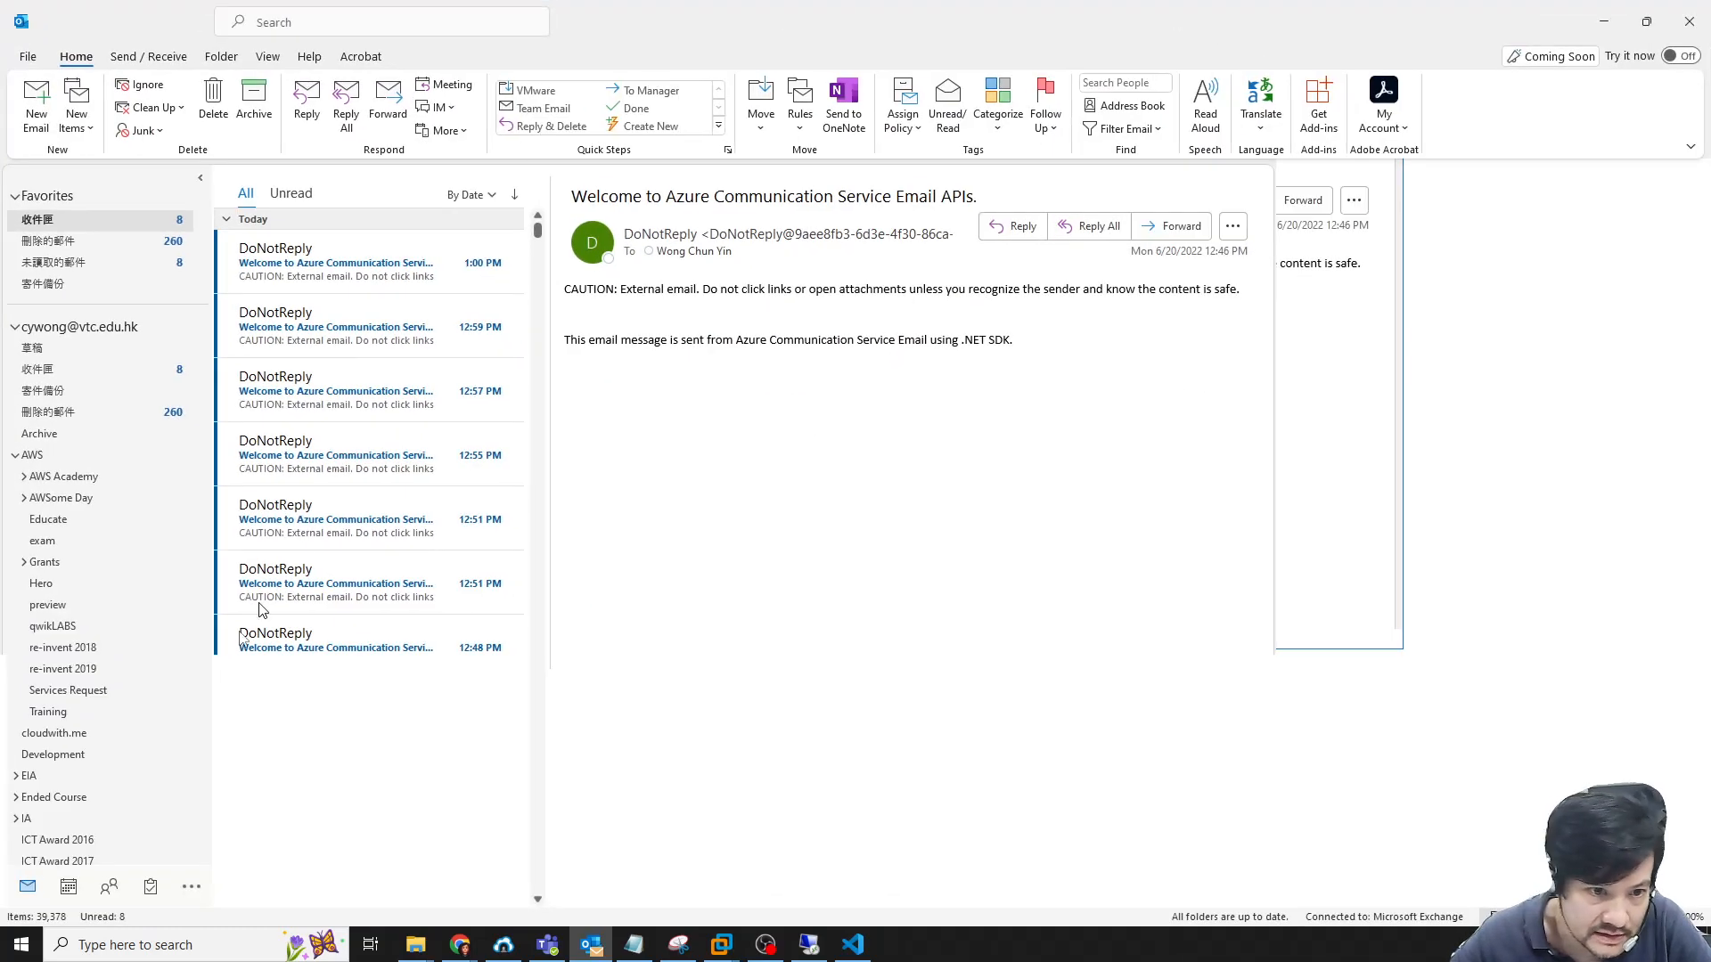
scroll(346, 815, down, 4)
click(365, 624)
shift+click(392, 378)
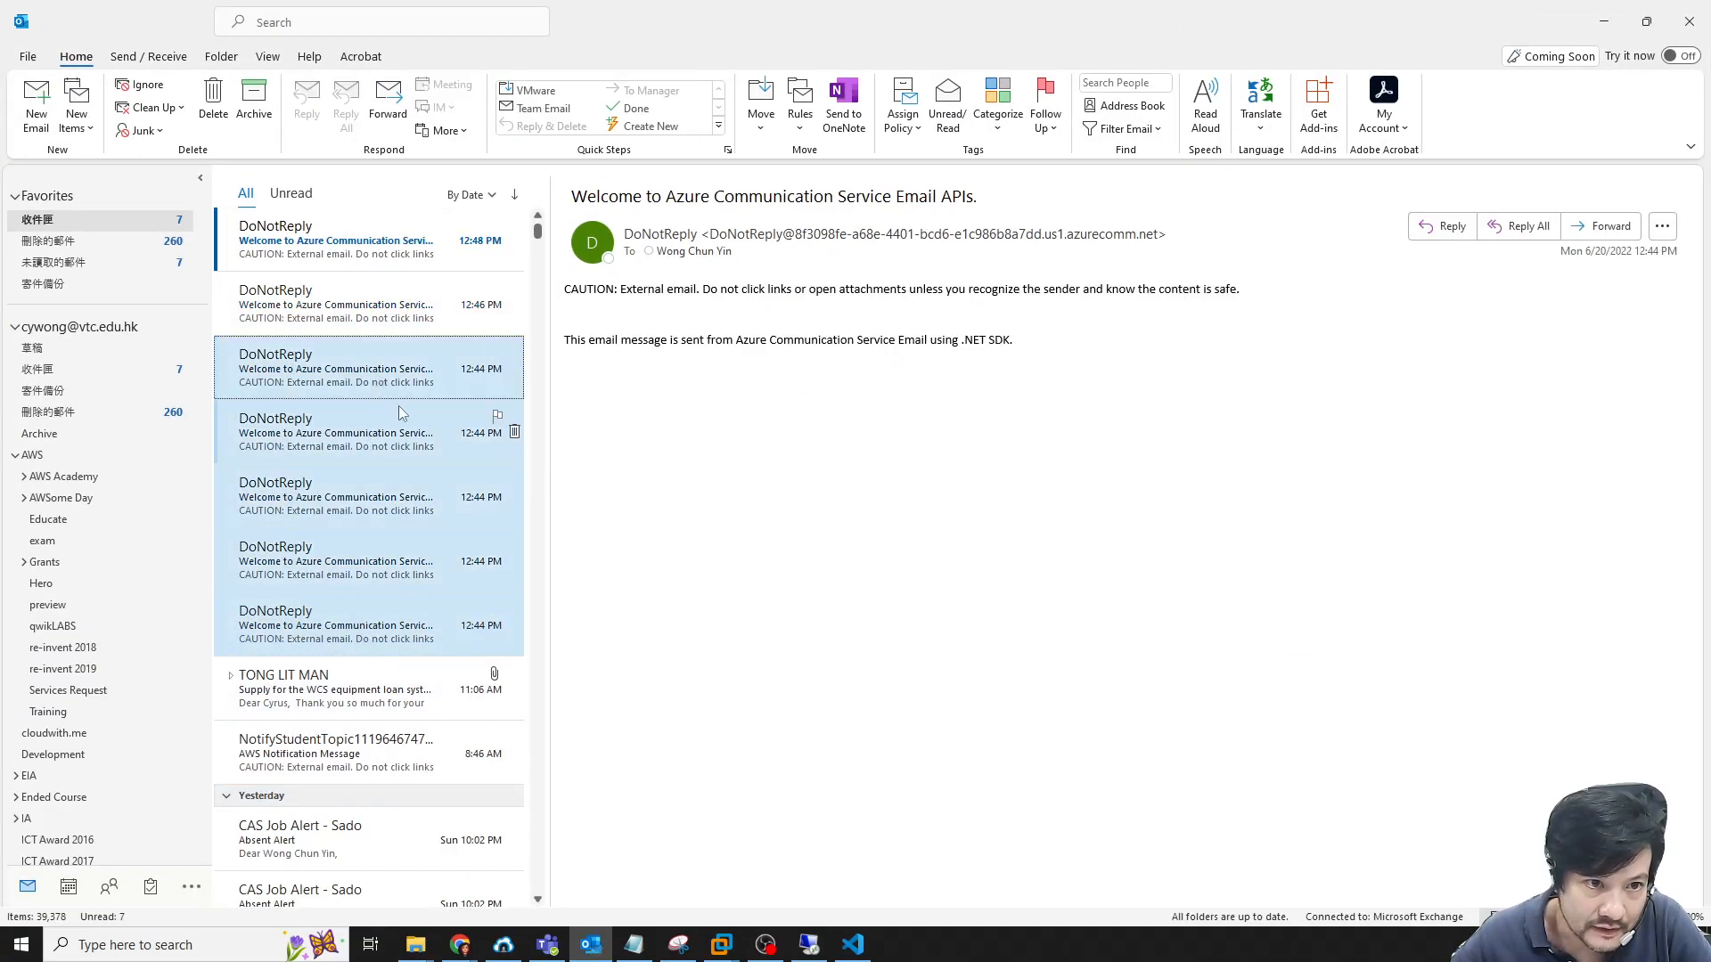
click(399, 437)
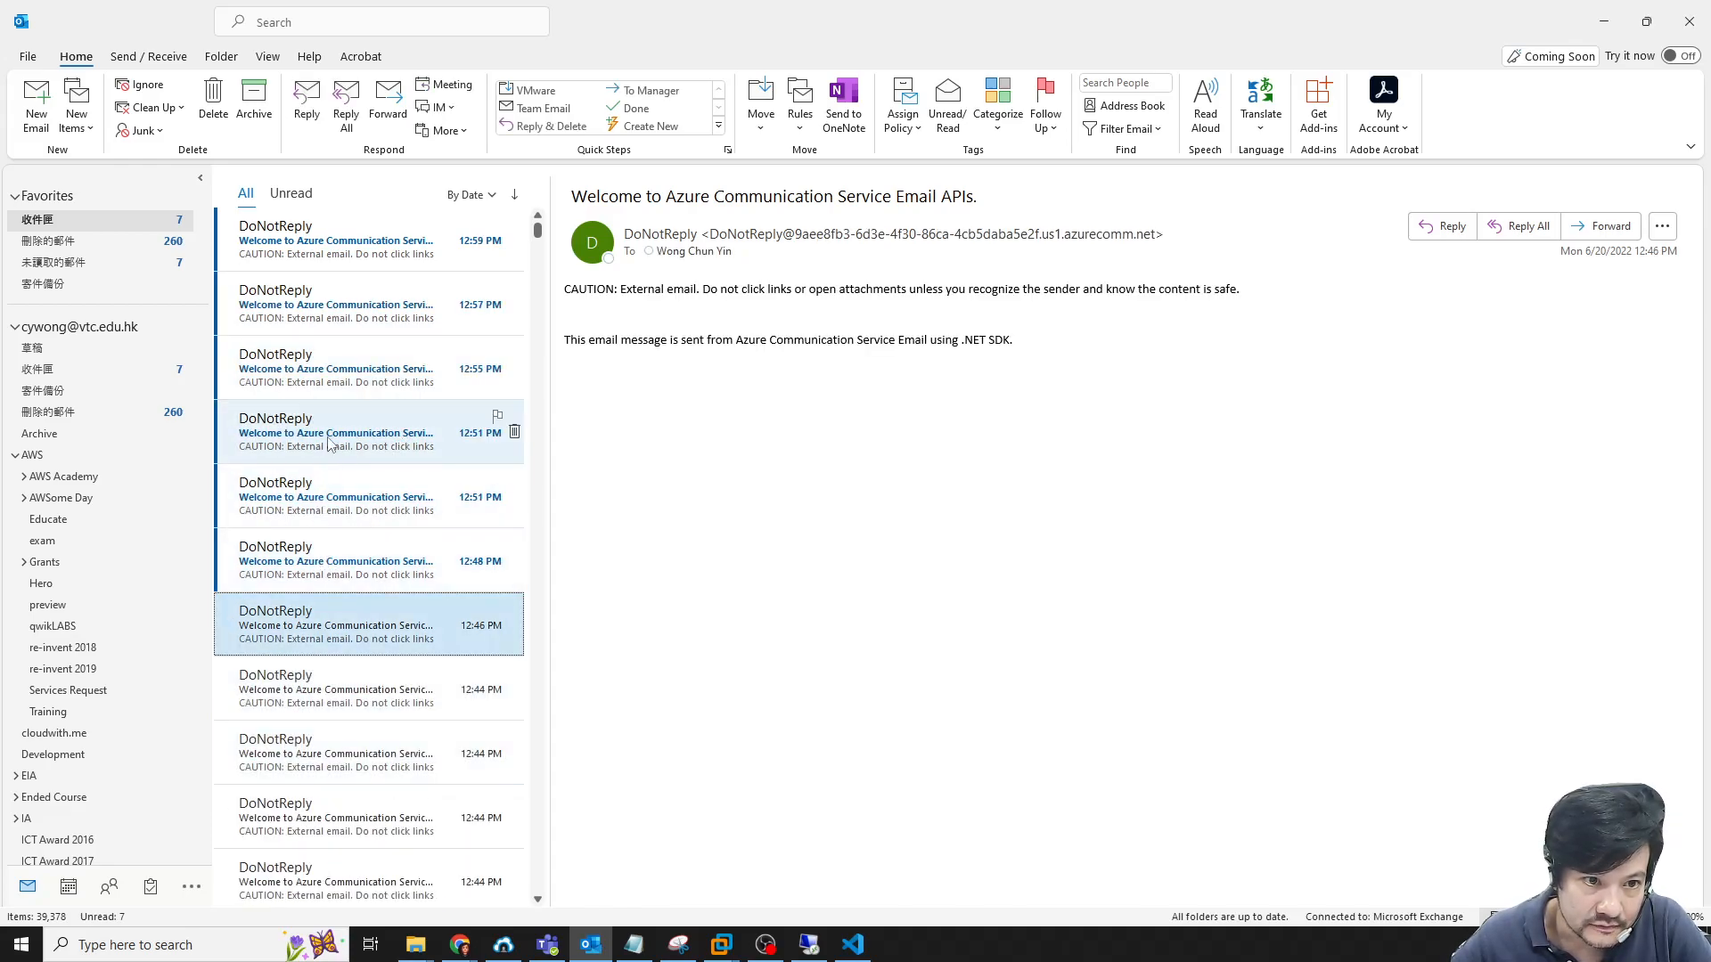
Select the newest DoNotReply emails in Outlook to compare their arrival times, then minimize the mailbox window
shift+click(356, 381)
click(390, 401)
shift+click(406, 267)
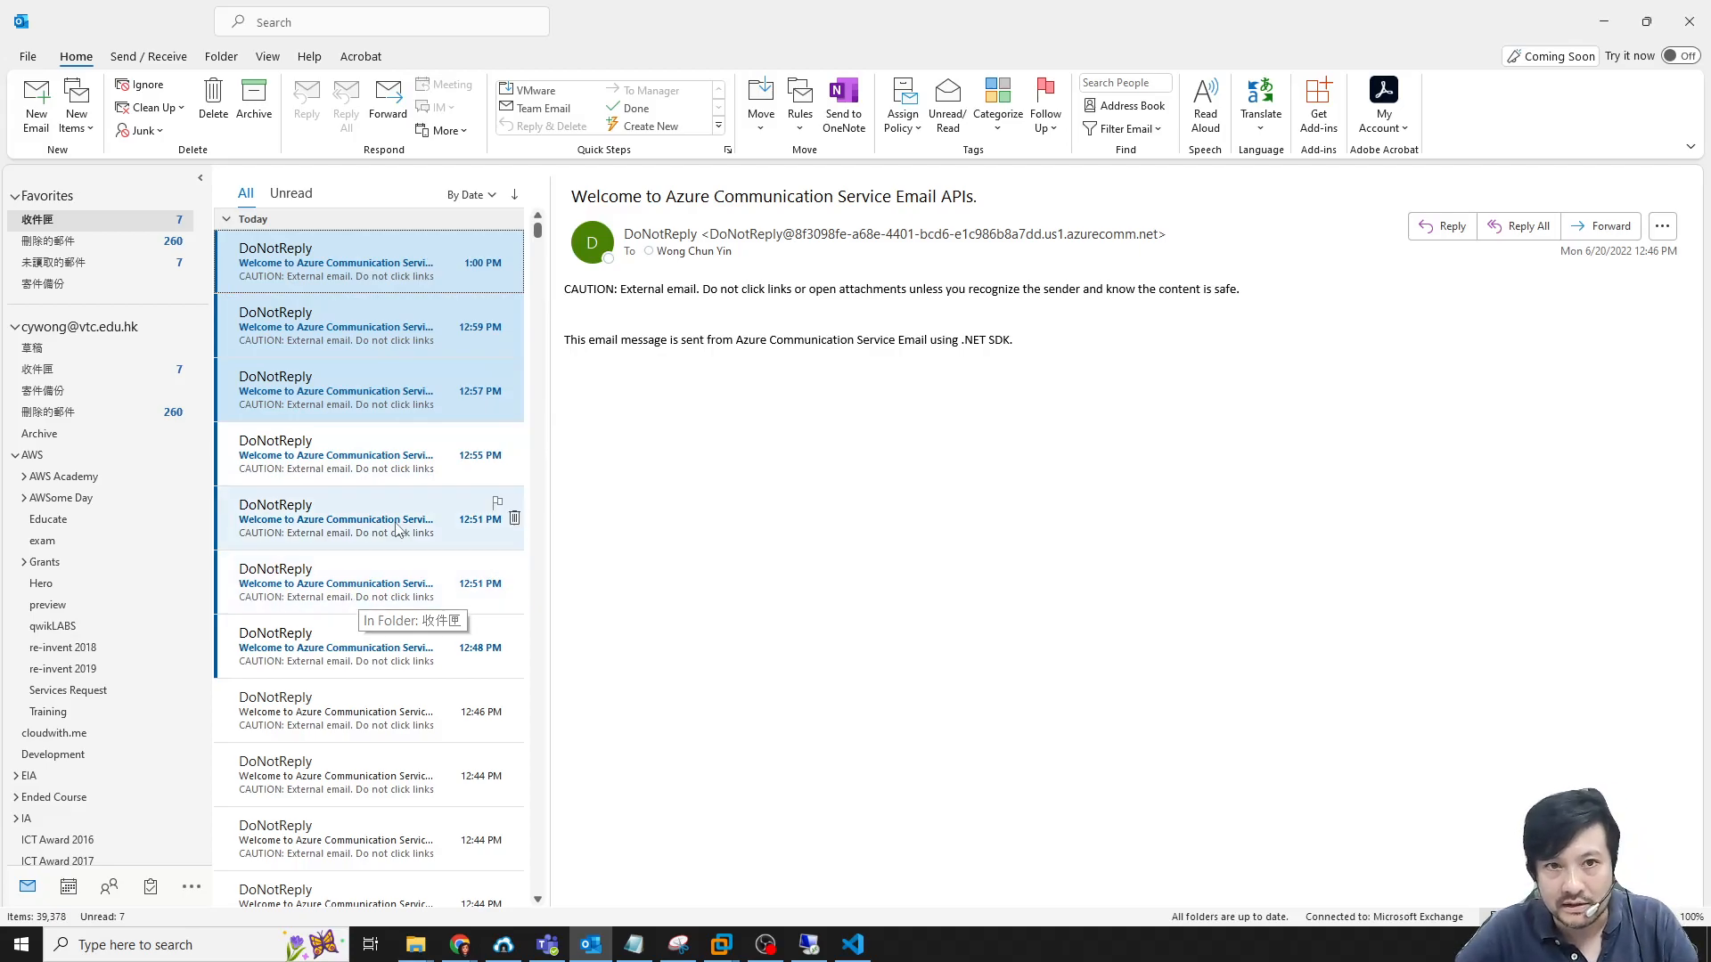
click(1605, 8)
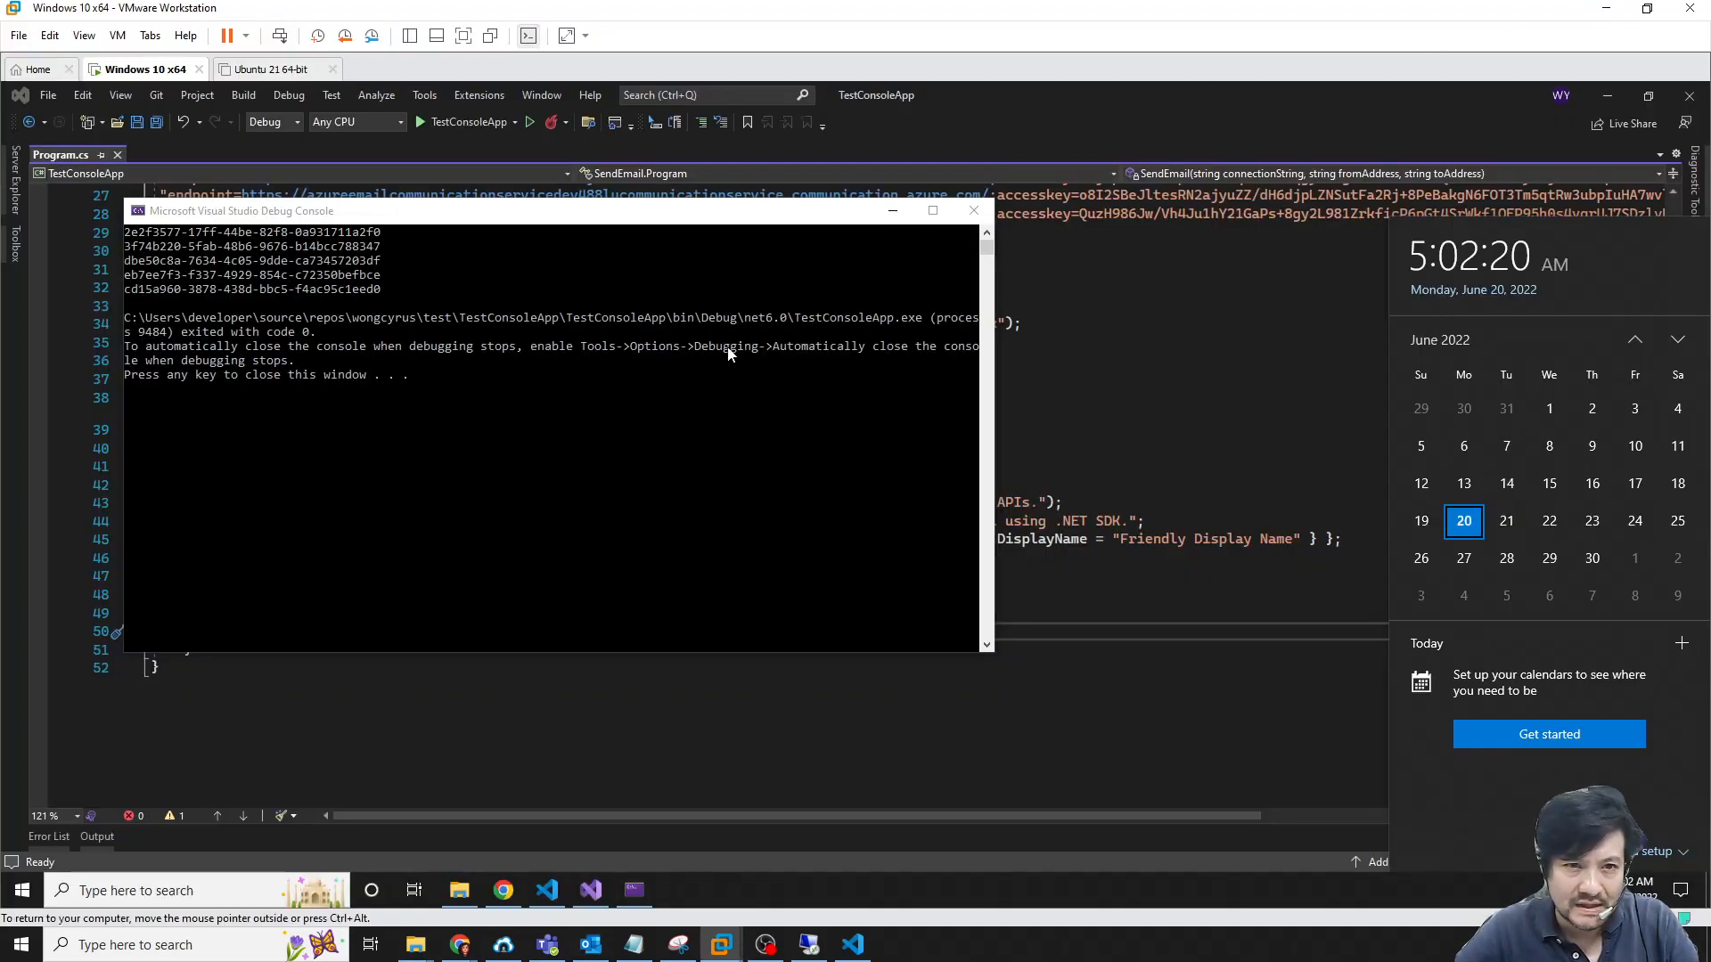
Return to Program.cs in Visual Studio and highlight the first sender address in the fromAddresses array
click(1096, 360)
scroll(846, 490, up, 9)
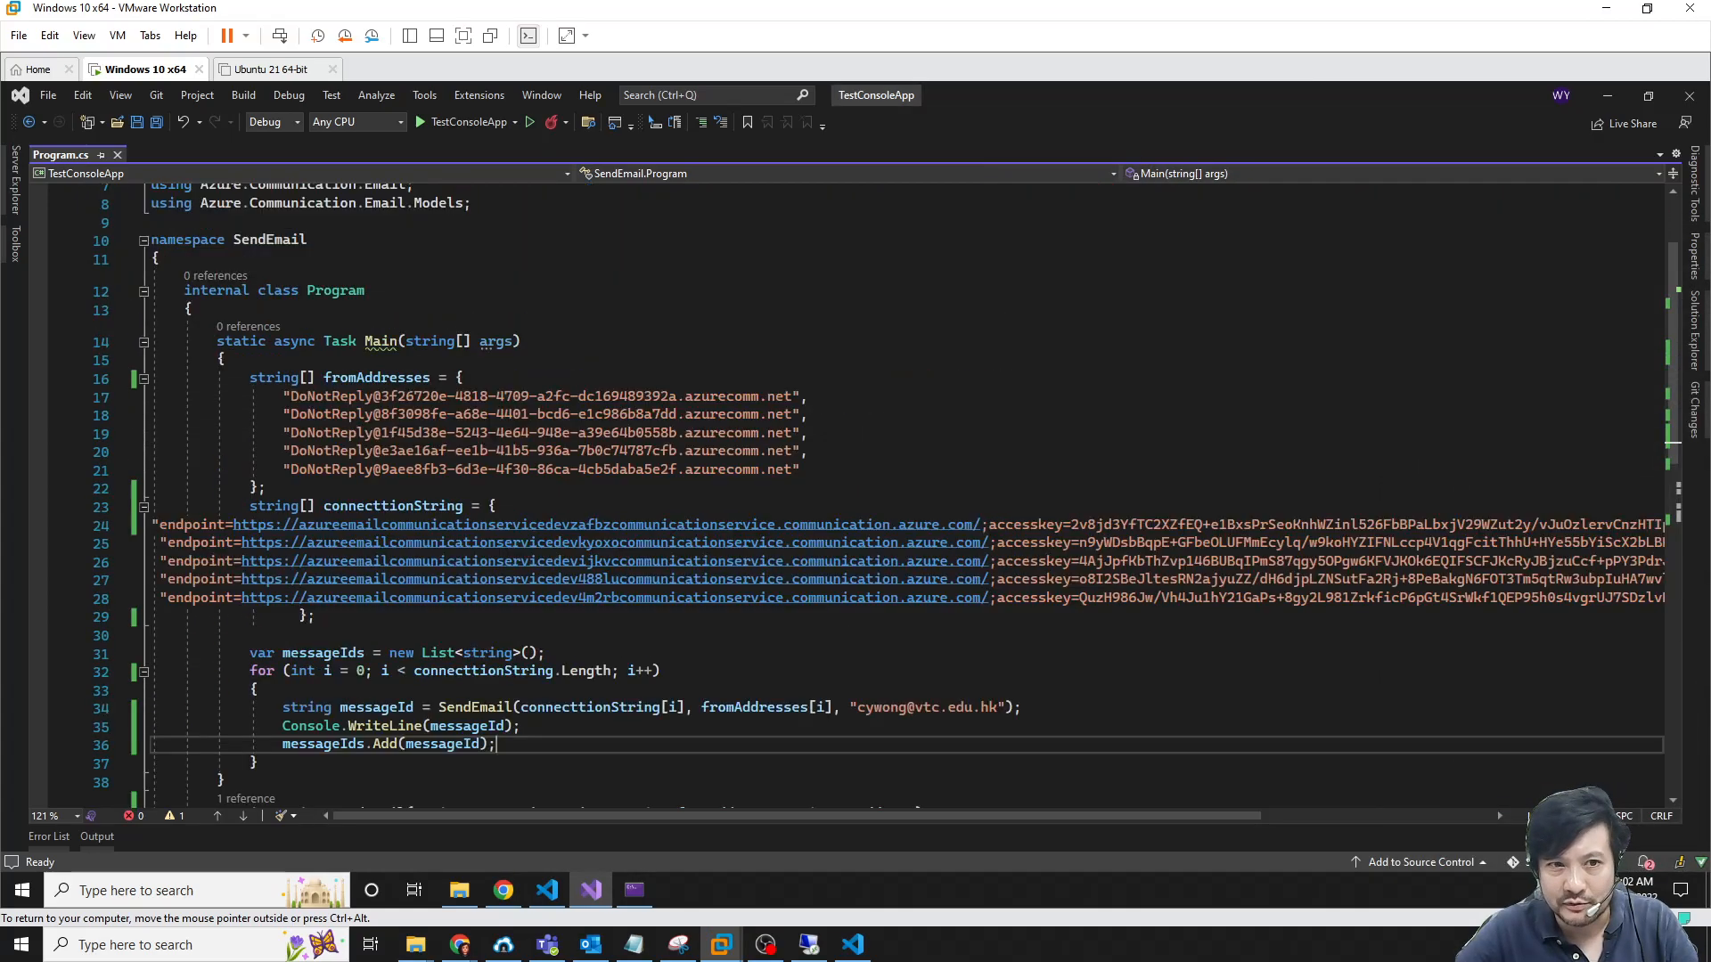
drag(282, 513, 800, 514)
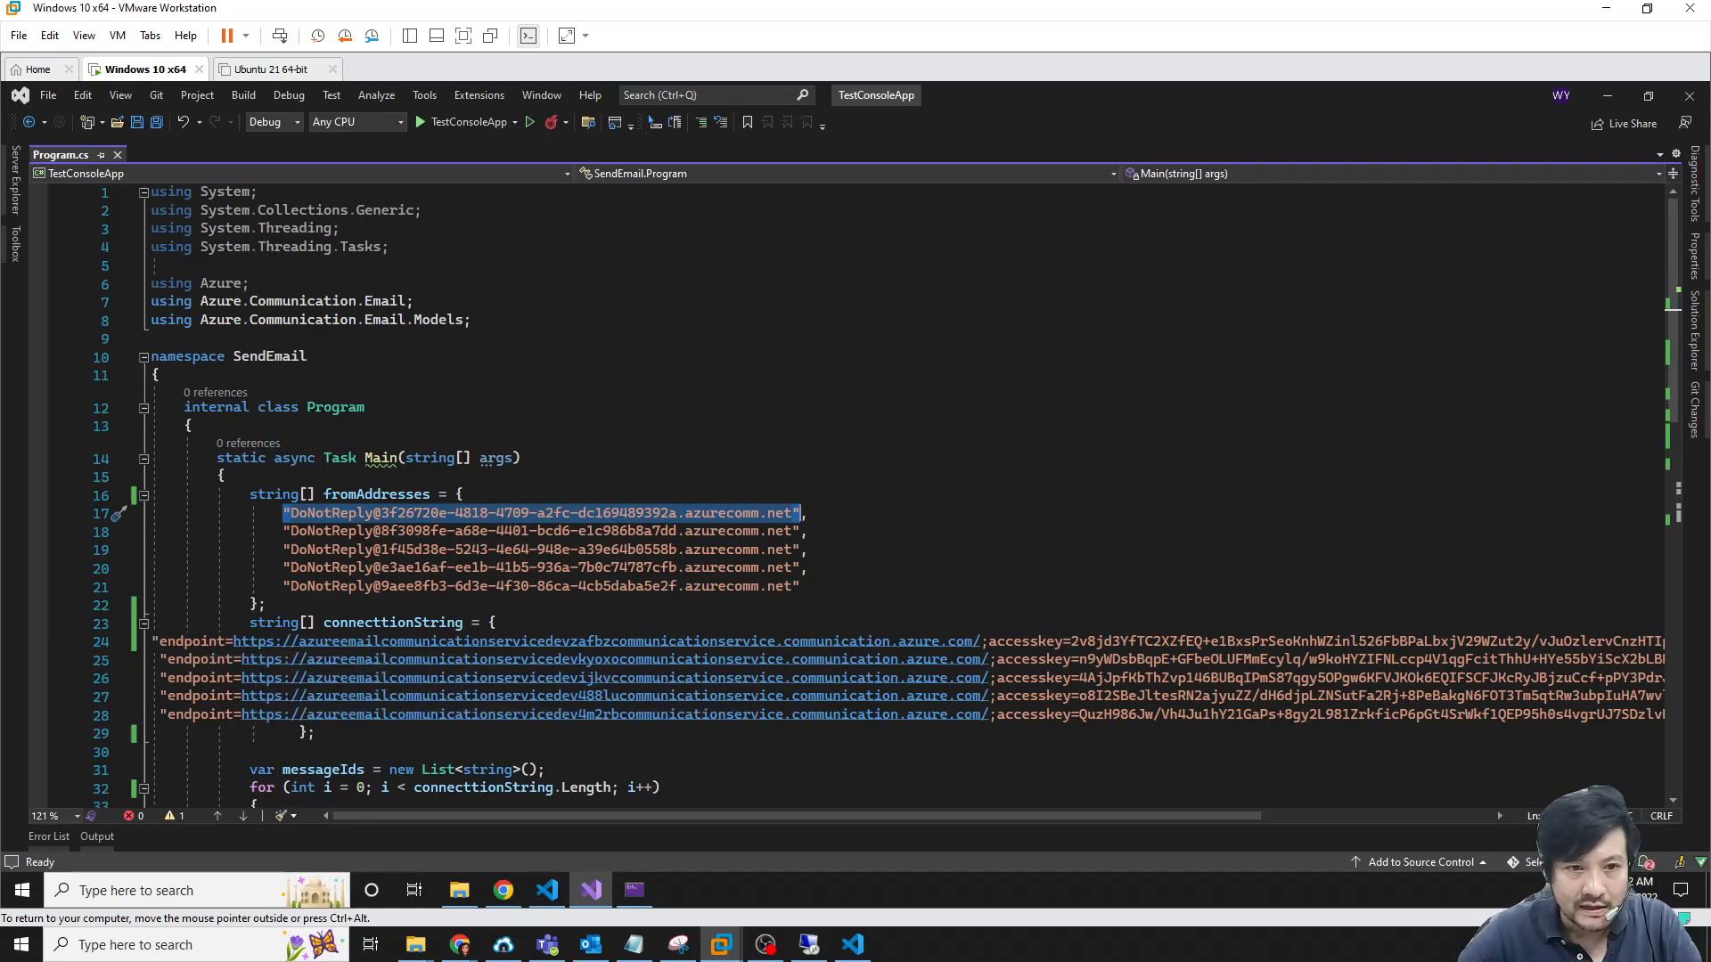
Switch to Chrome to list all resource groups in the Azure portal, and close the Visual Studio debug console
click(504, 890)
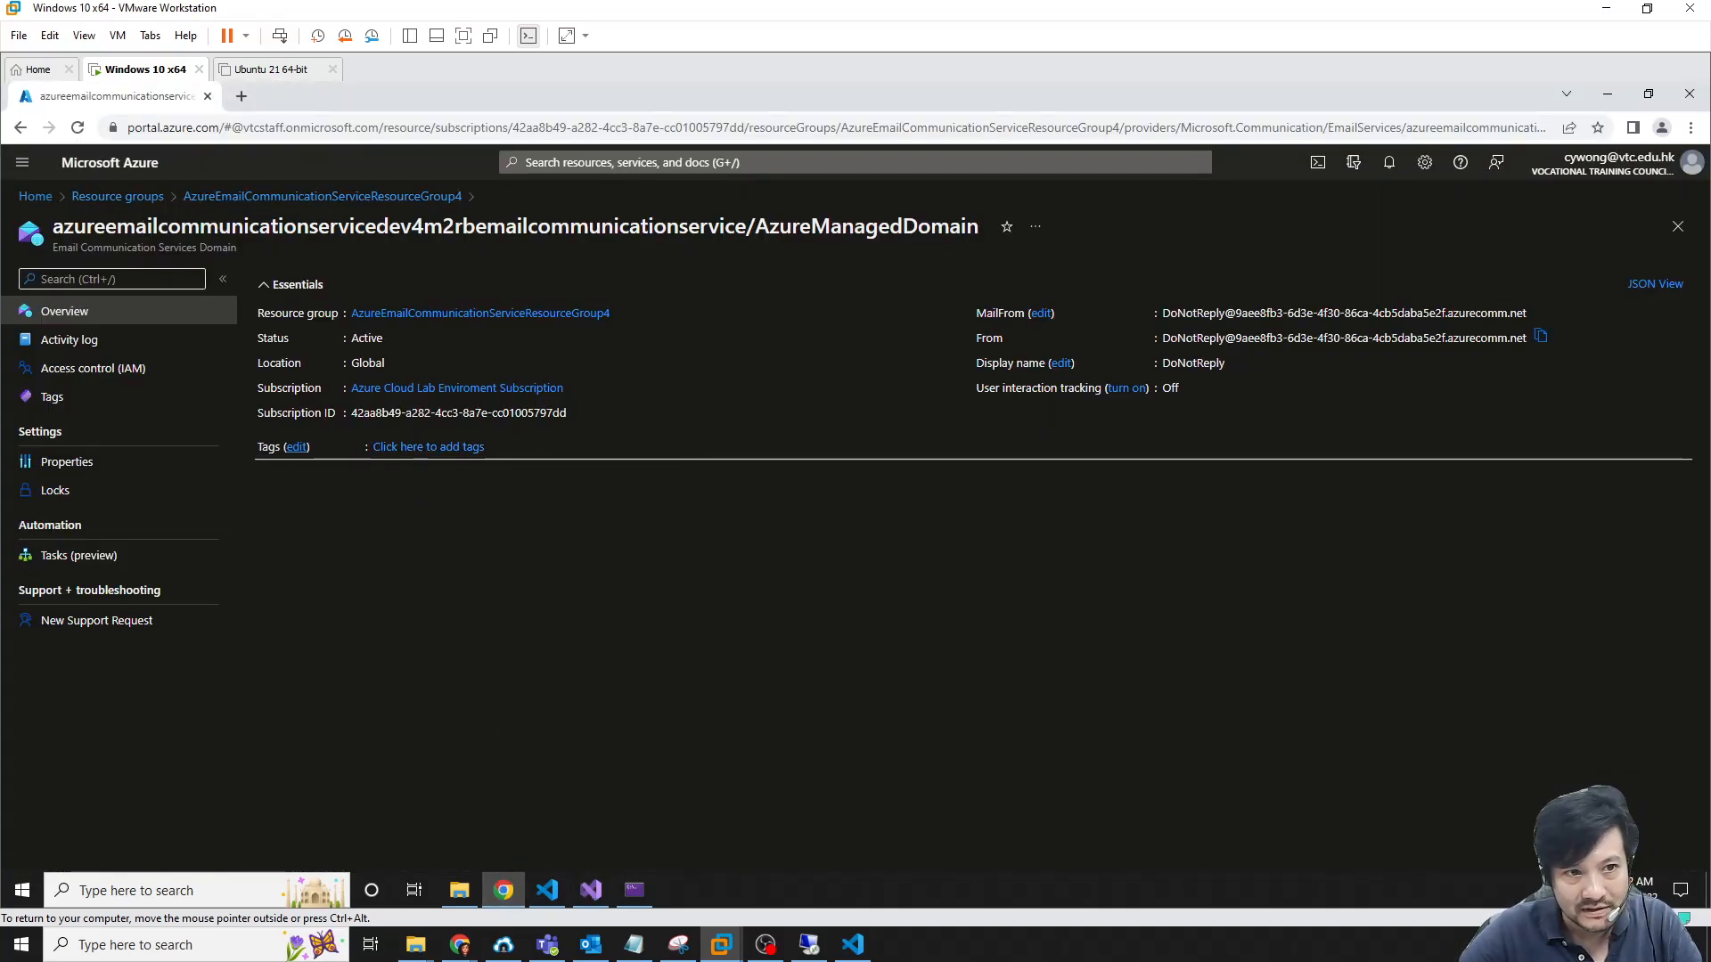
click(130, 198)
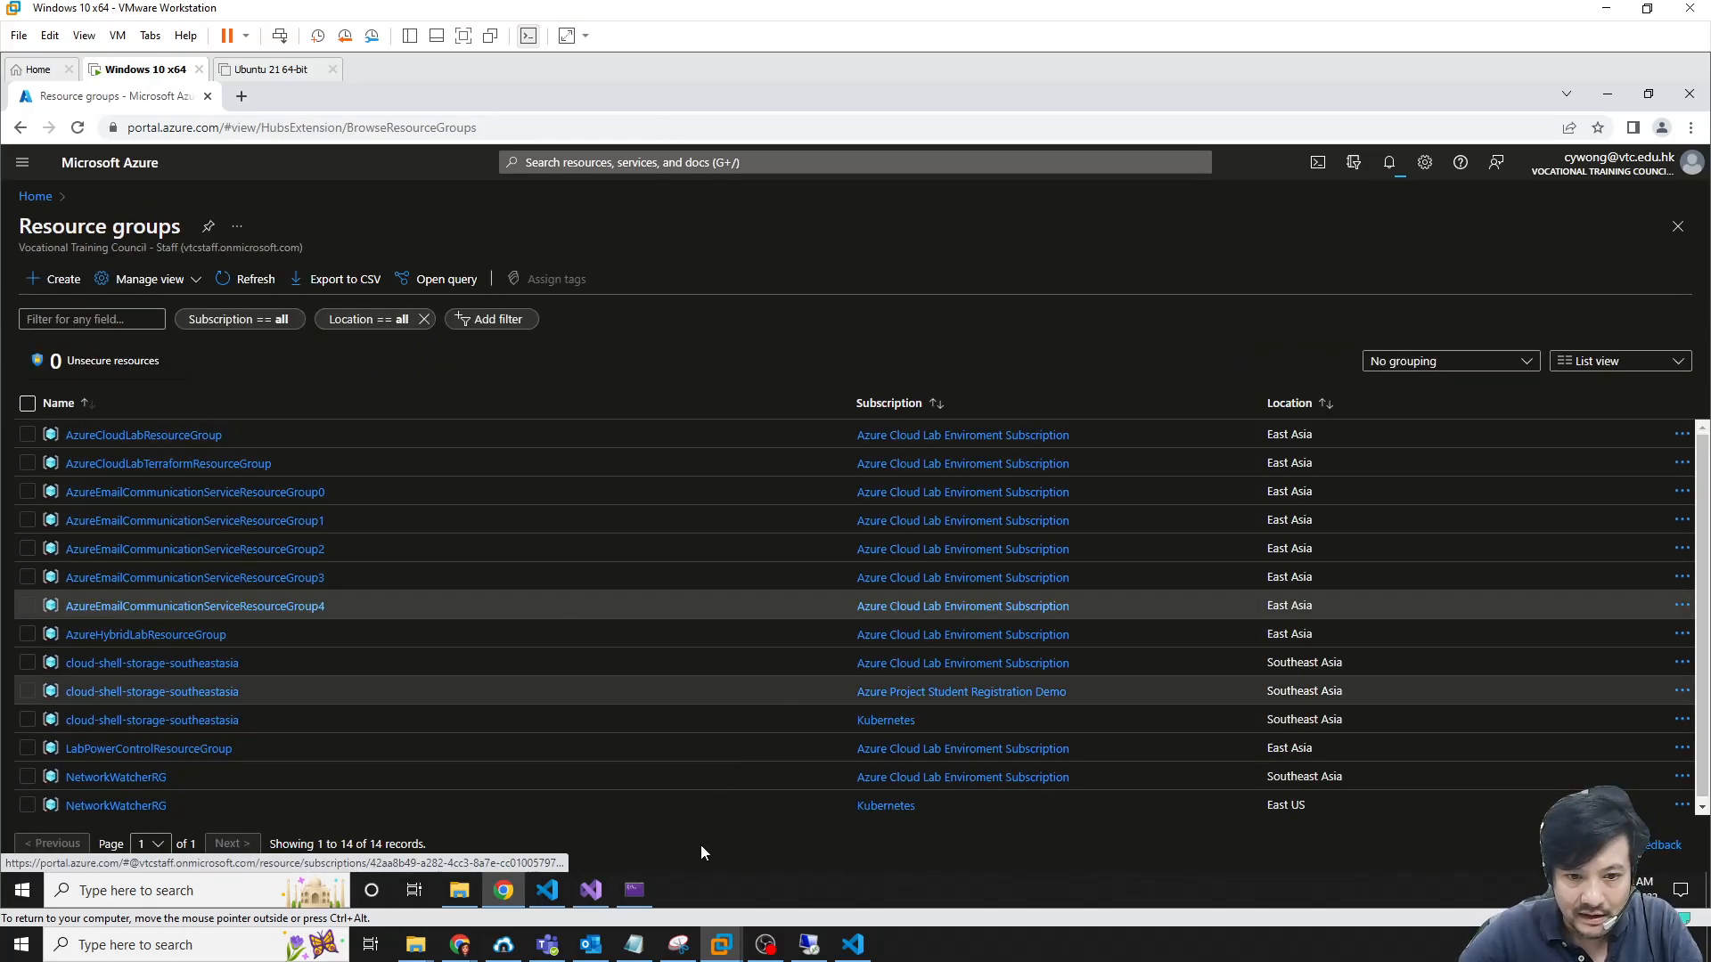
click(636, 893)
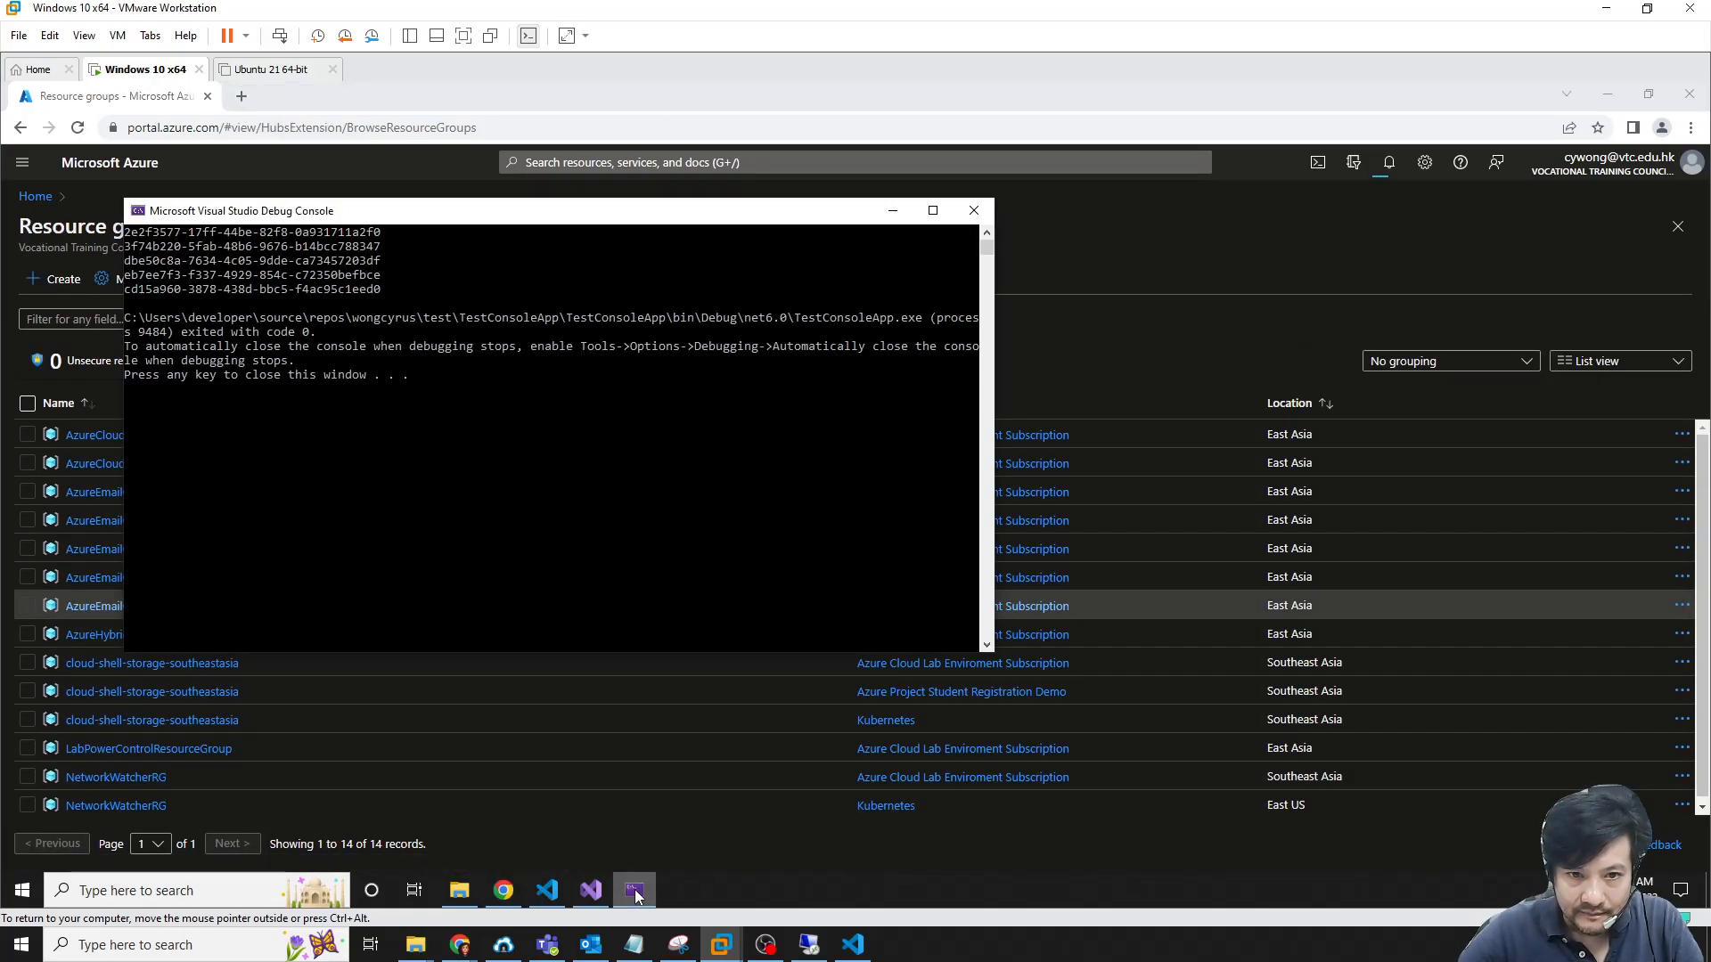
click(987, 212)
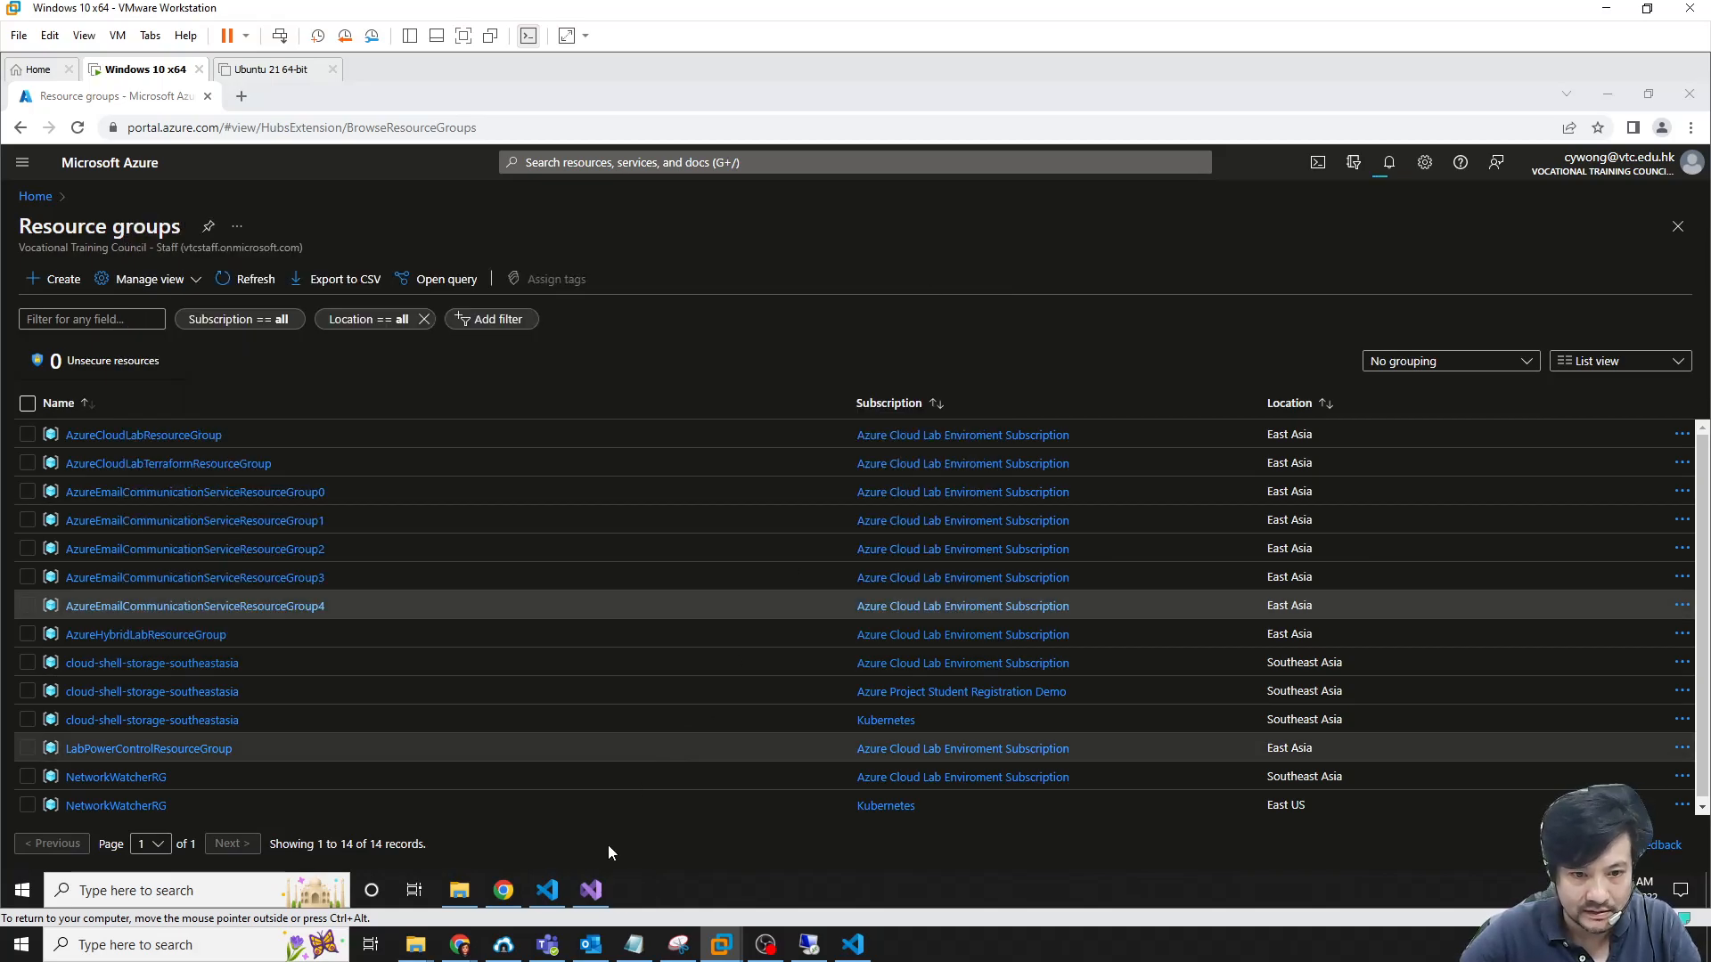
Switch to Visual Studio Code and run "cdktf destroy --auto-approve" in the terminal, dismissing the Outlook notification
click(591, 891)
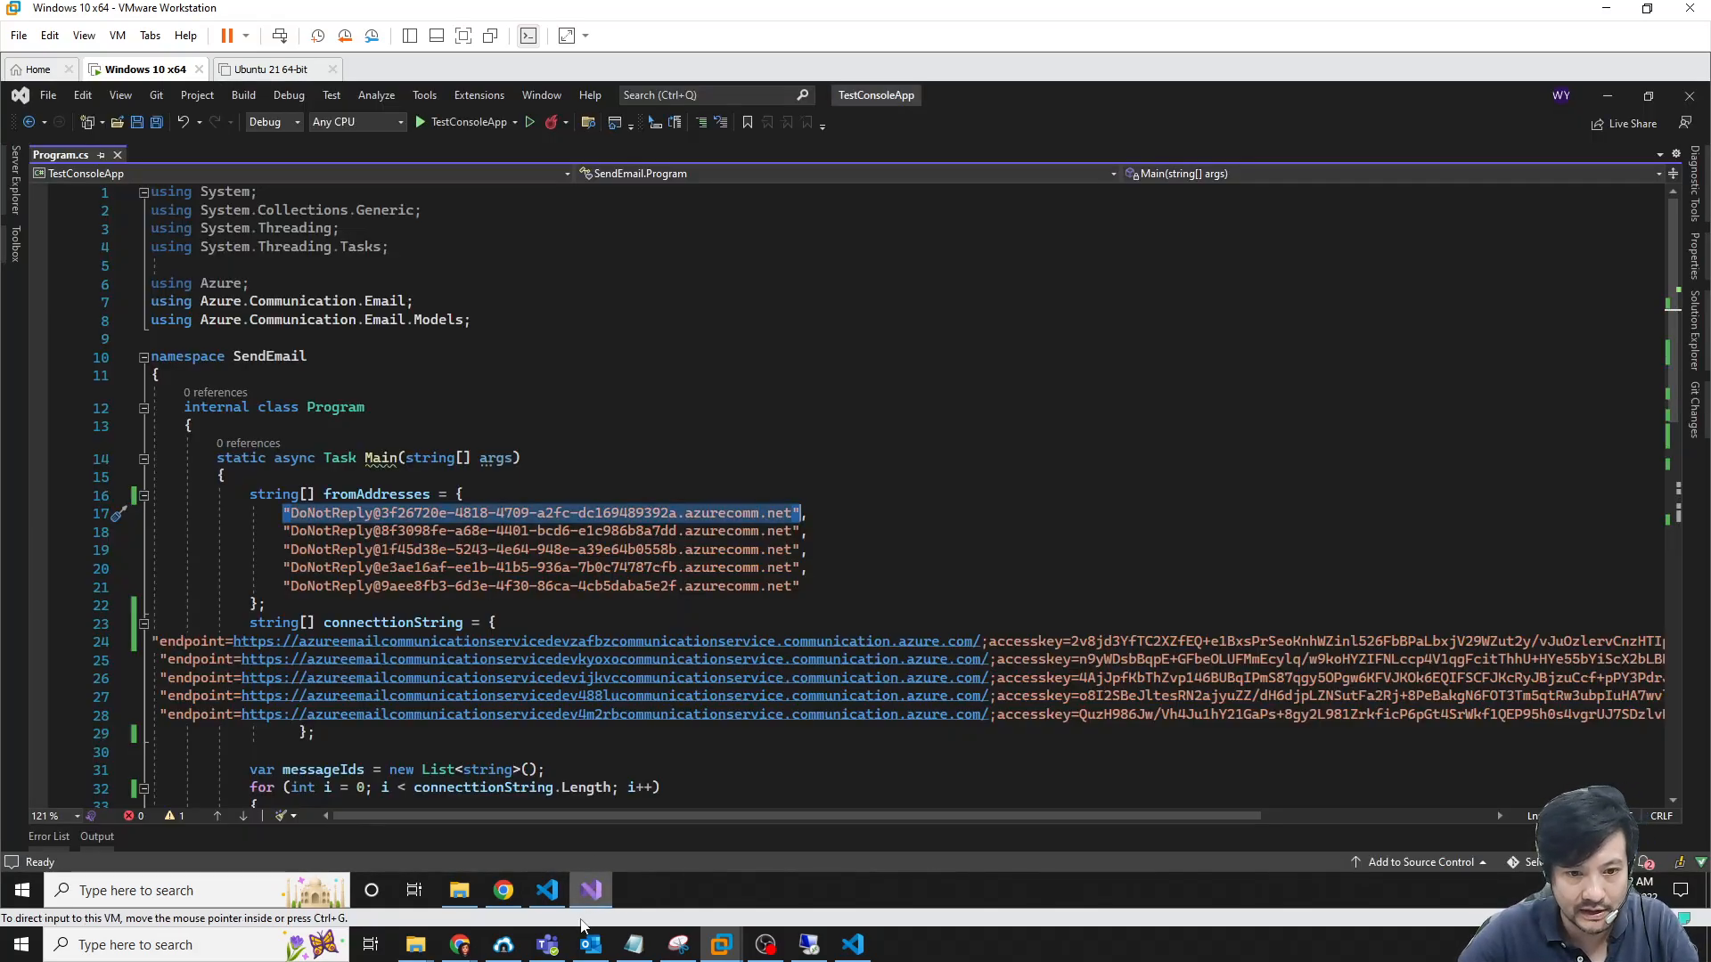
click(561, 905)
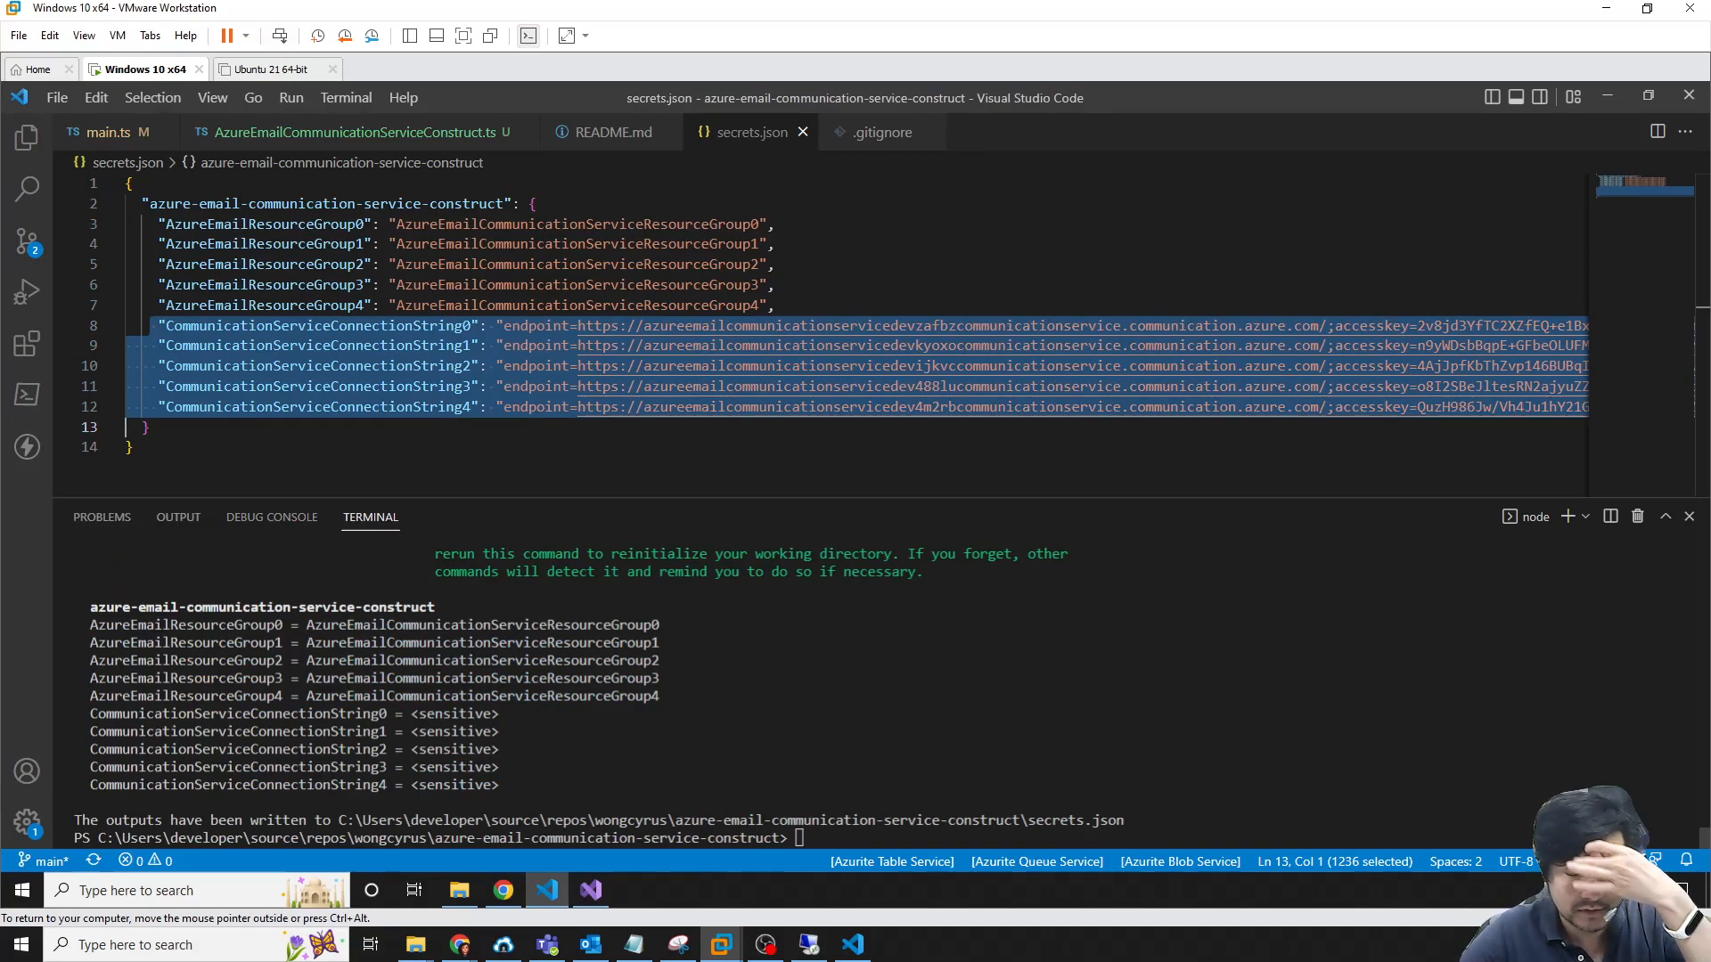
click(799, 838)
key(Up)
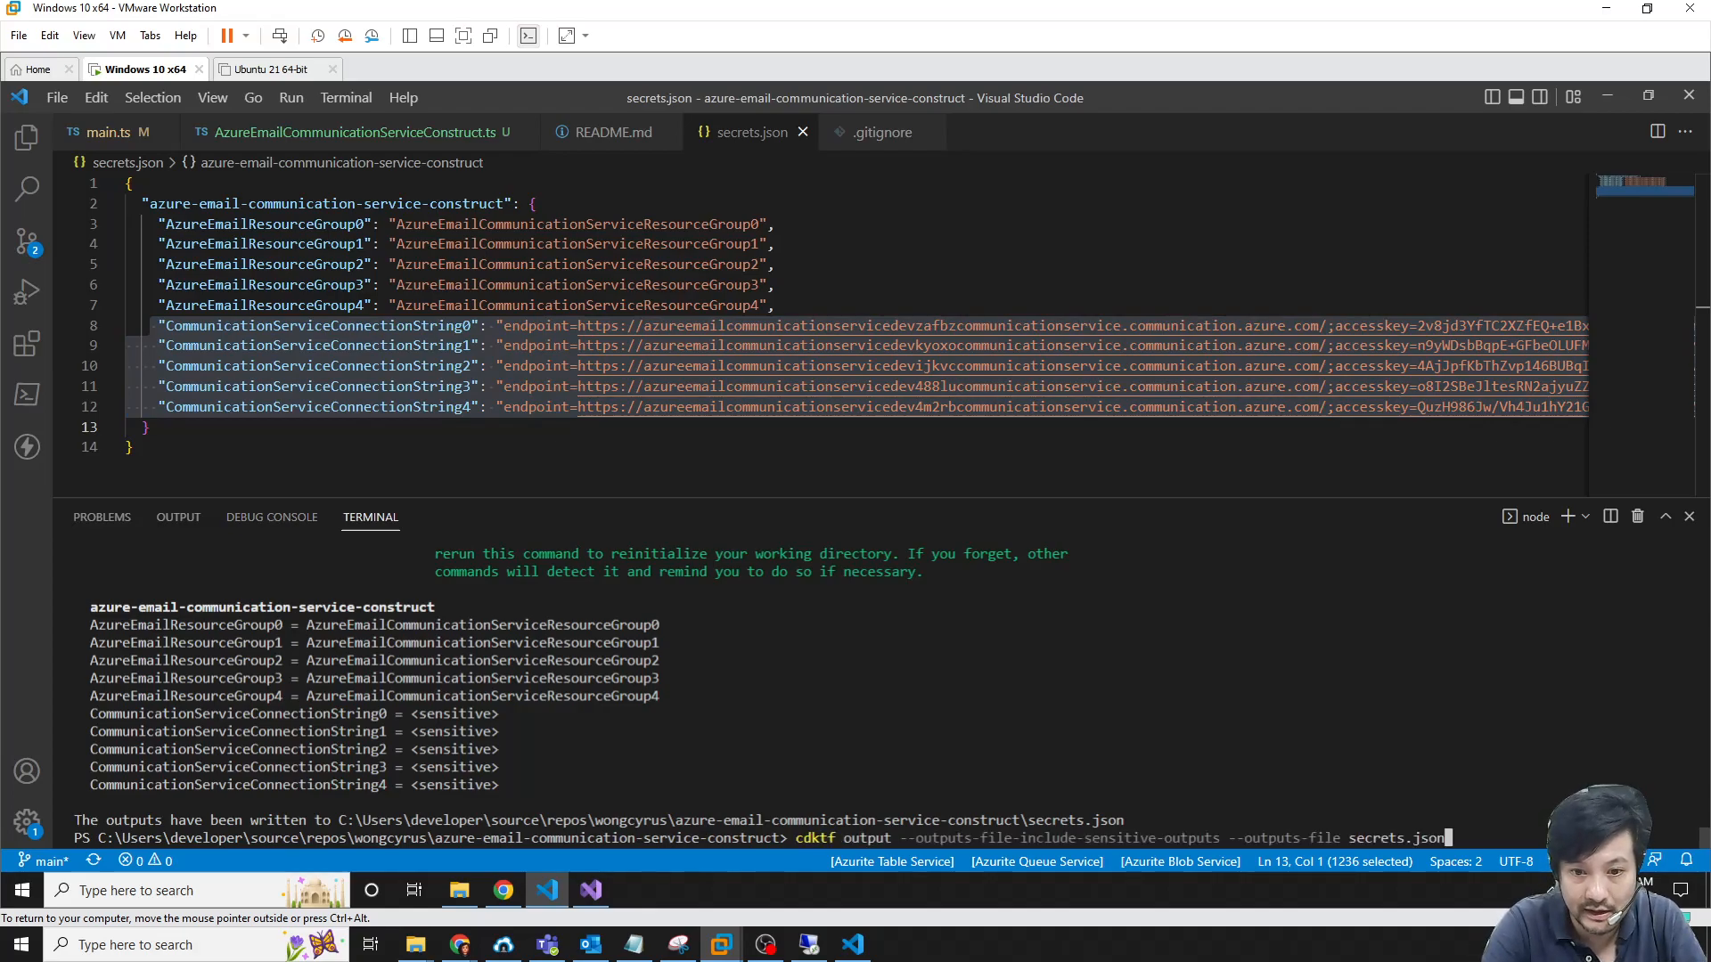
key(Up)
key(Left)
key(Left)
key(Left)
key(Left)
key(Left)
key(Left)
key(Left)
key(Left)
key(Left)
key(Left)
key(Left)
key(Left)
key(Left)
key(Left)
key(Left)
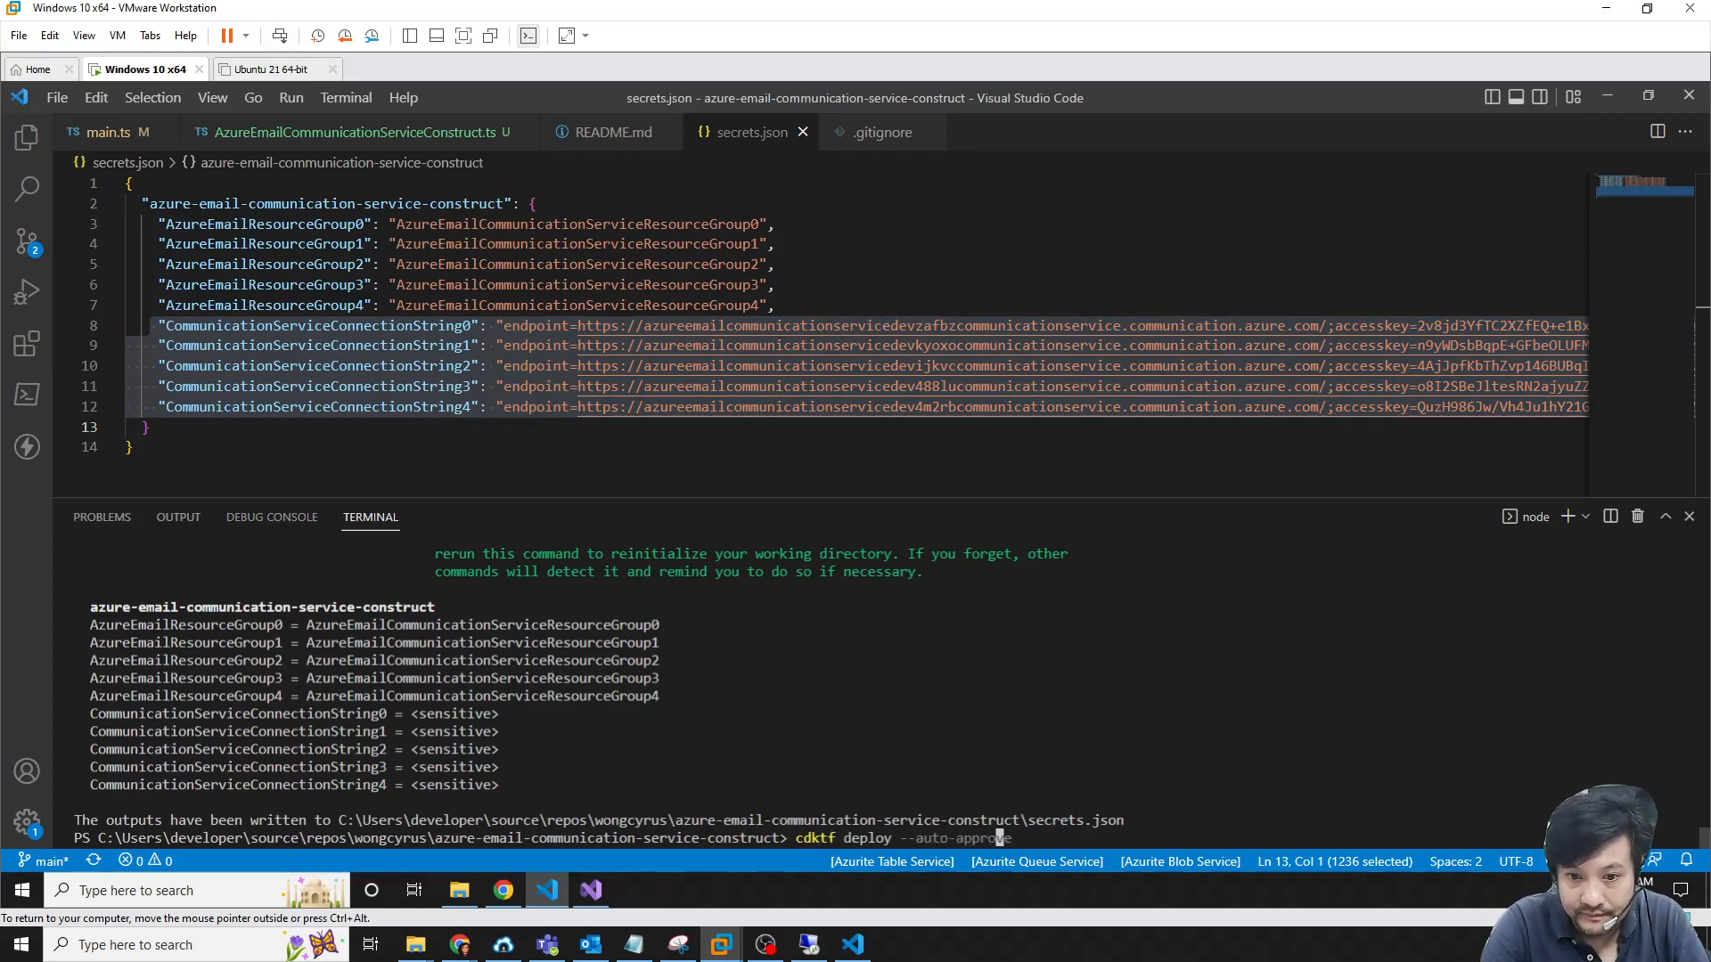
key(BackSpace)
key(BackSpace)
key(BackSpace)
key(Delete)
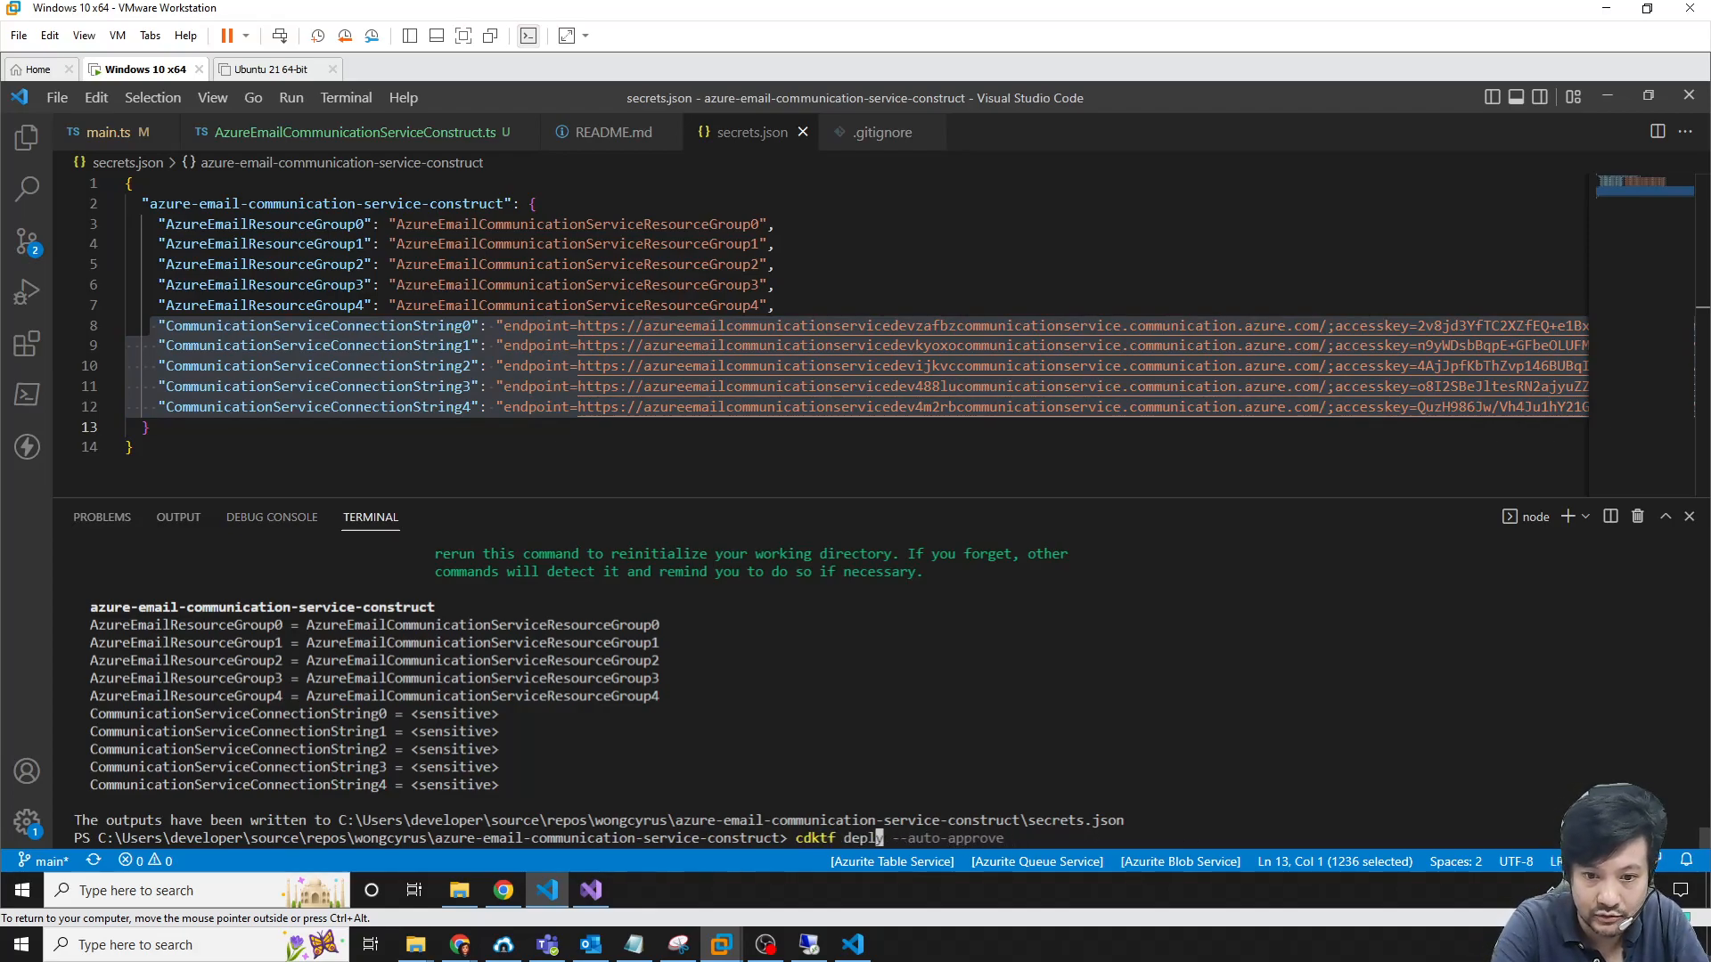
text(stroy)
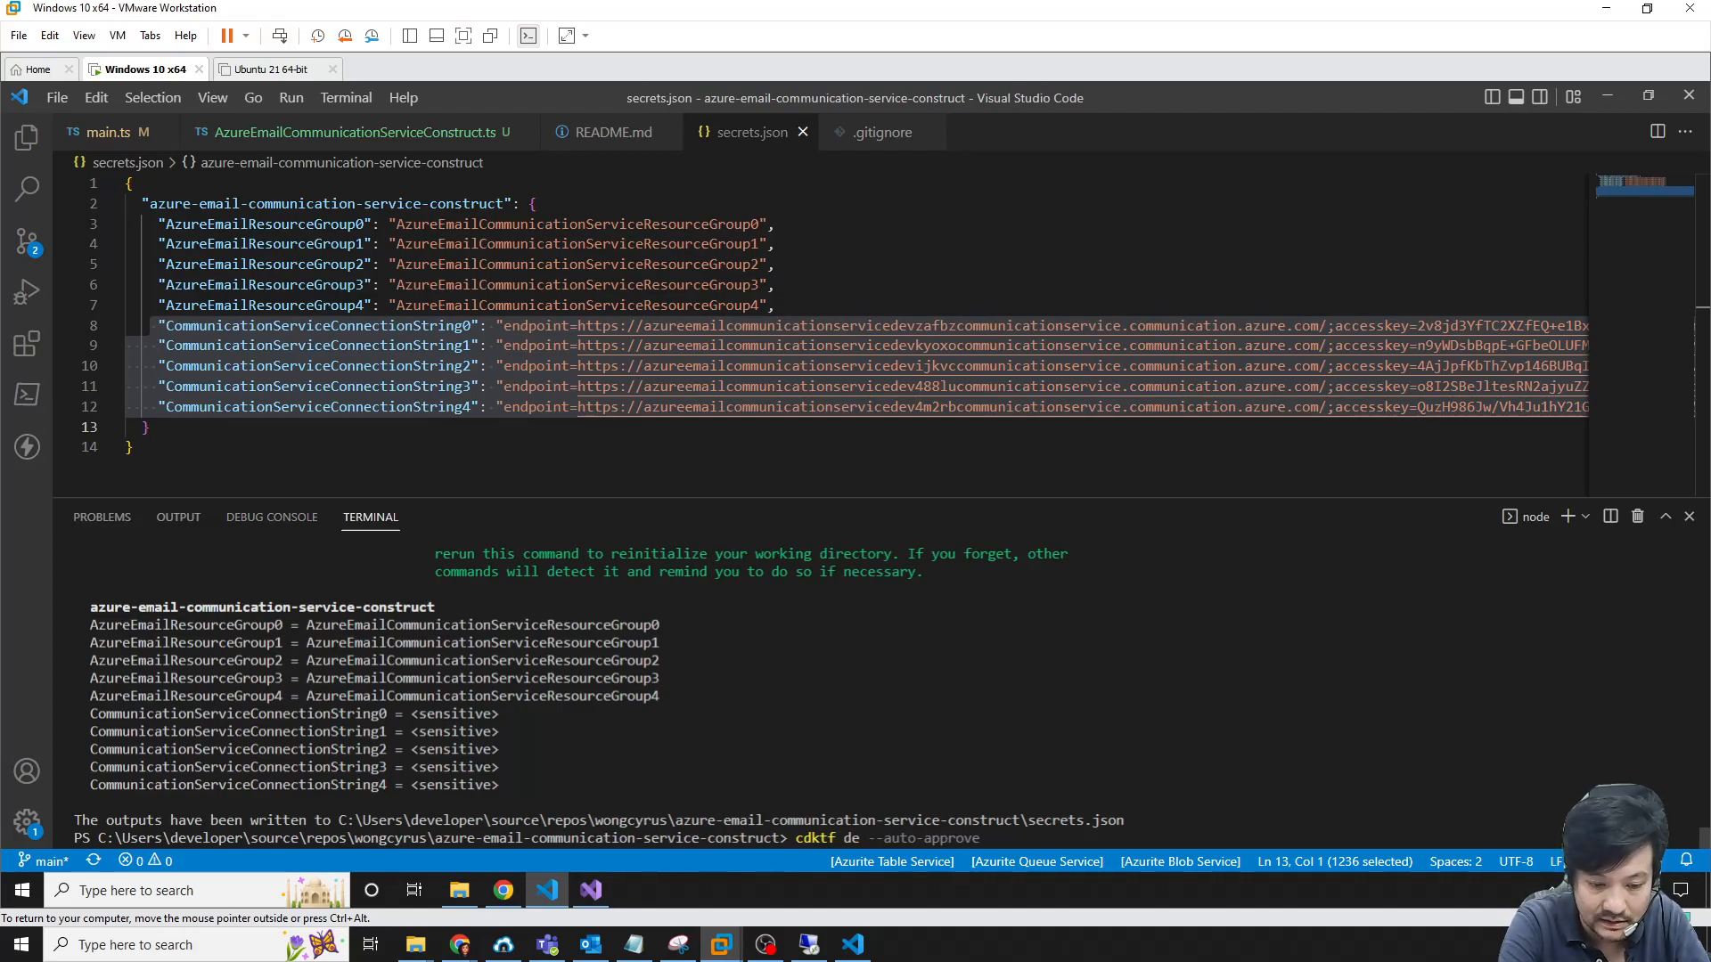
key(Return)
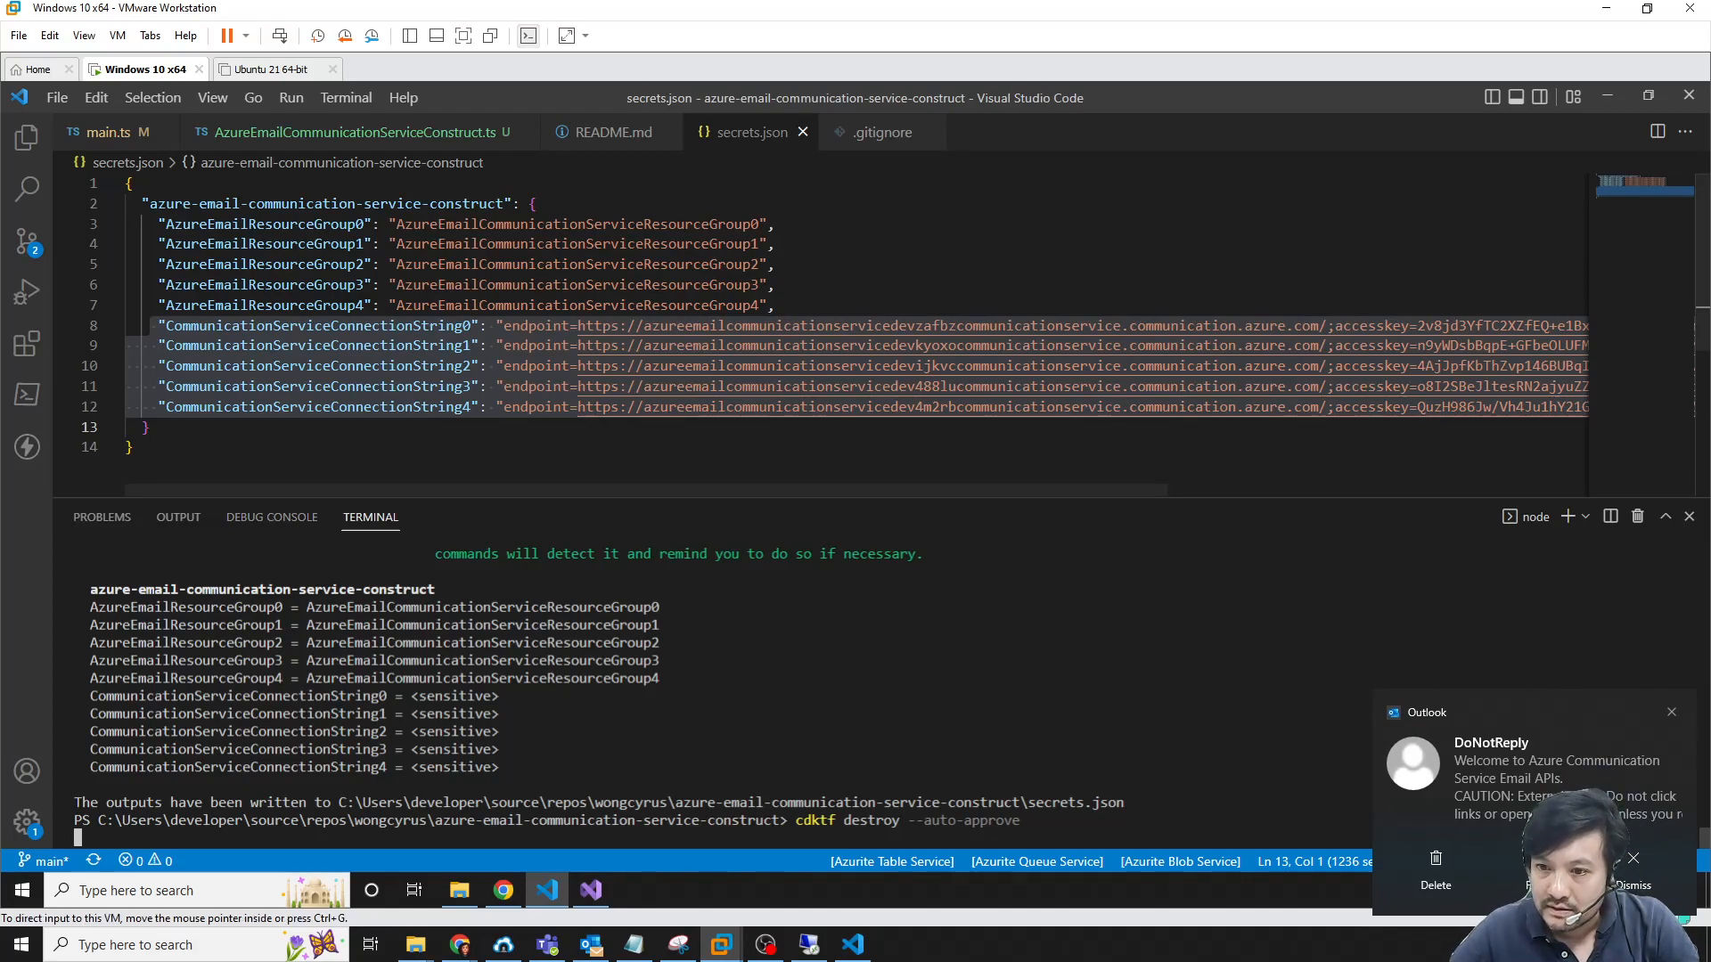
click(1672, 712)
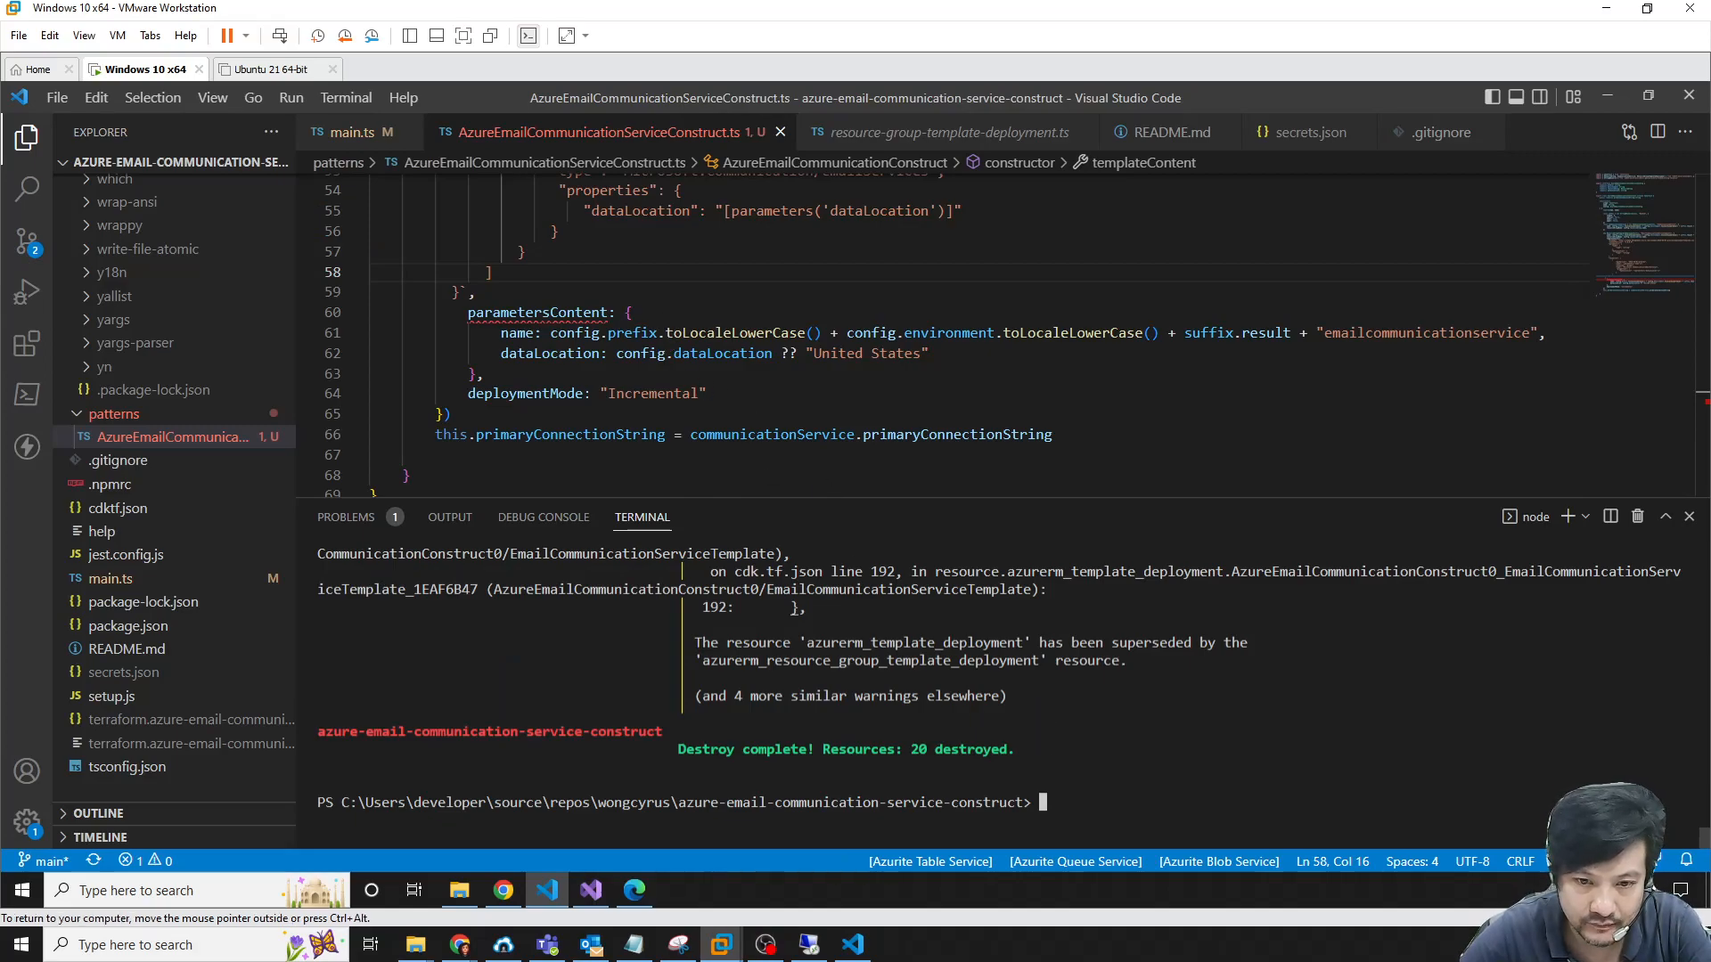
Check the Azure portal's resource groups list for the email communication groups, then return to Visual Studio
click(503, 890)
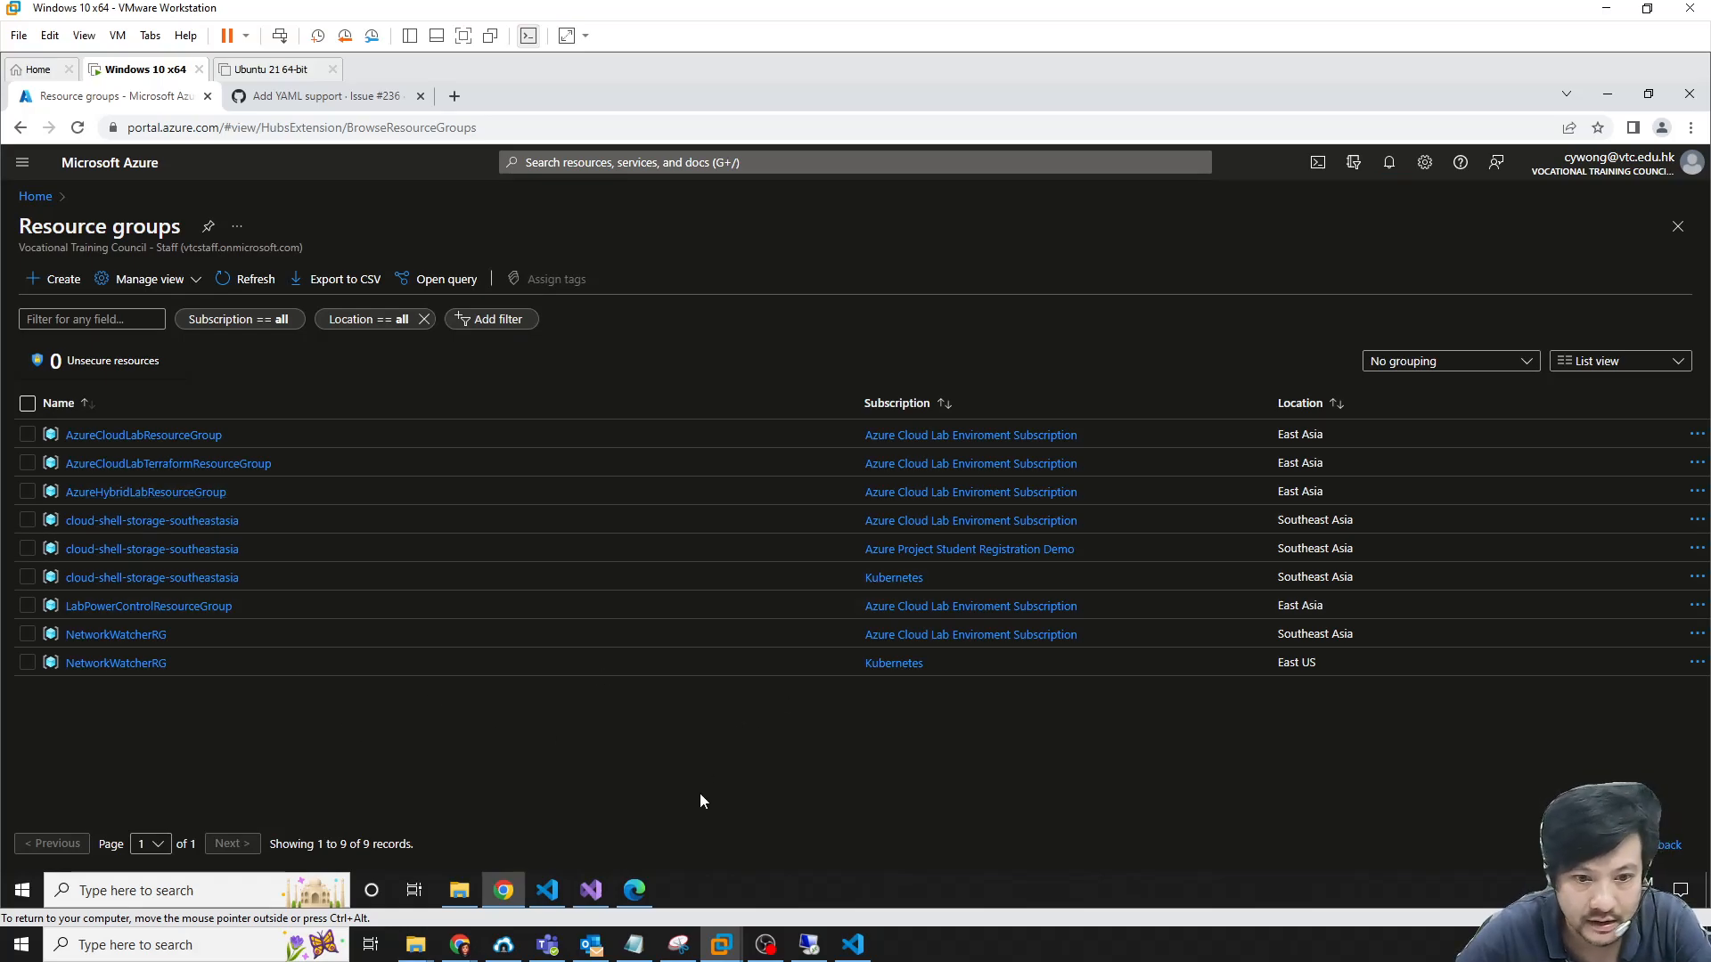
click(593, 888)
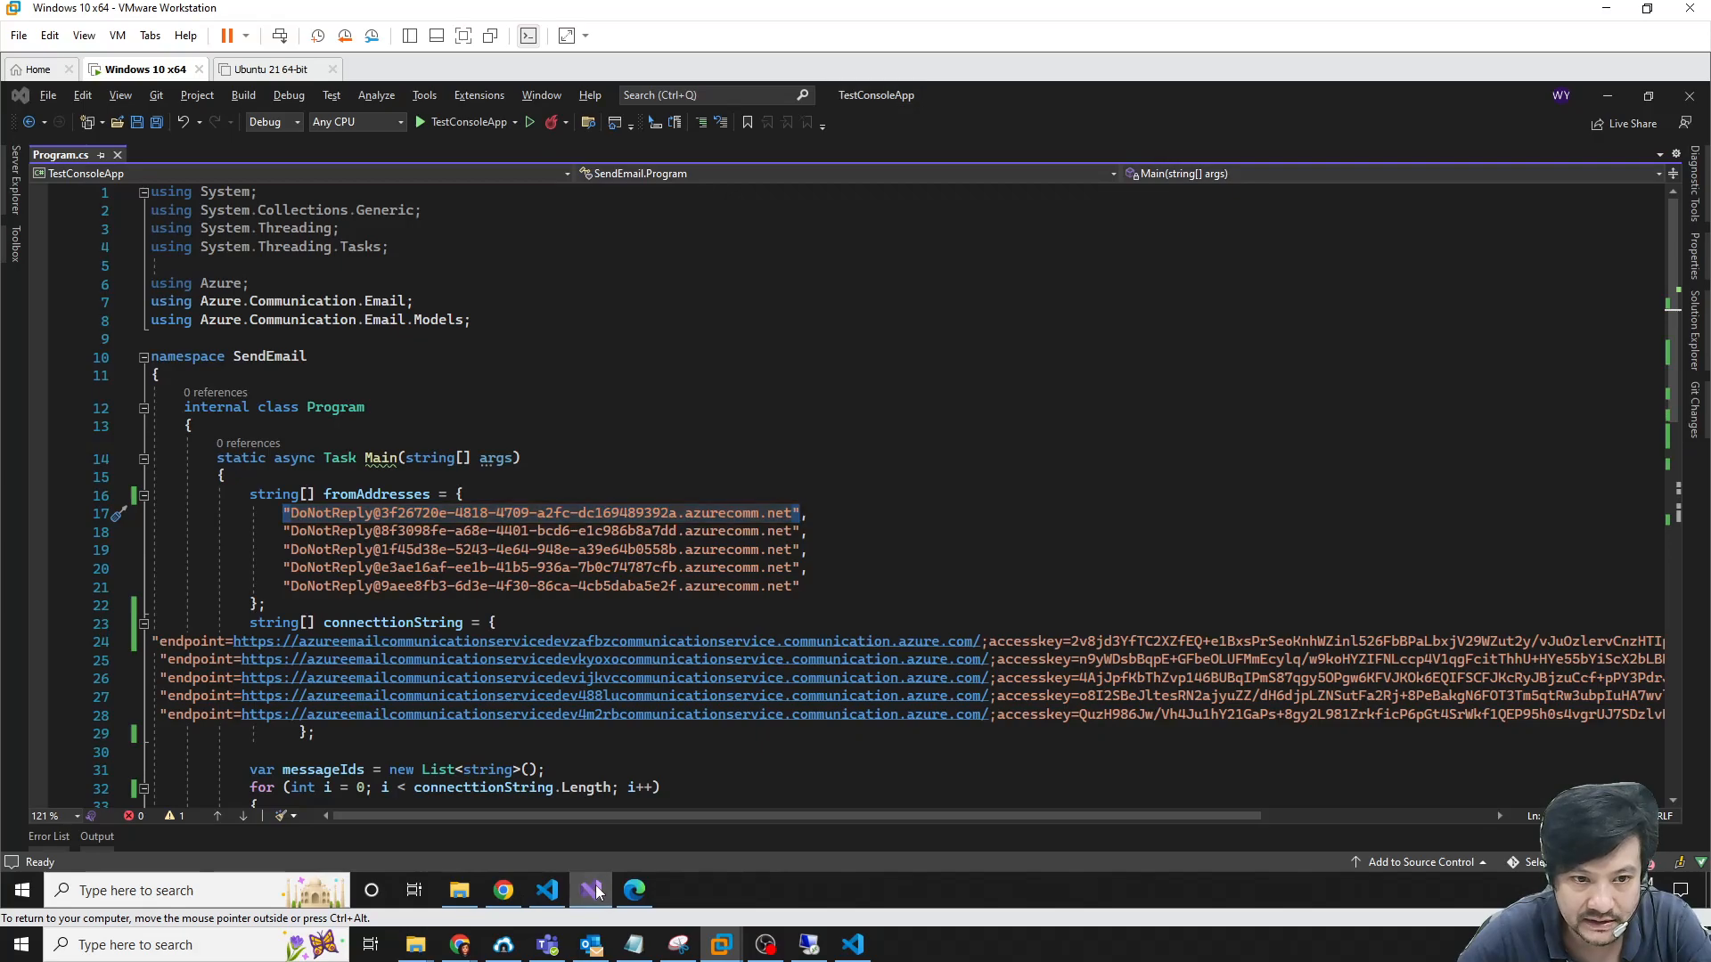